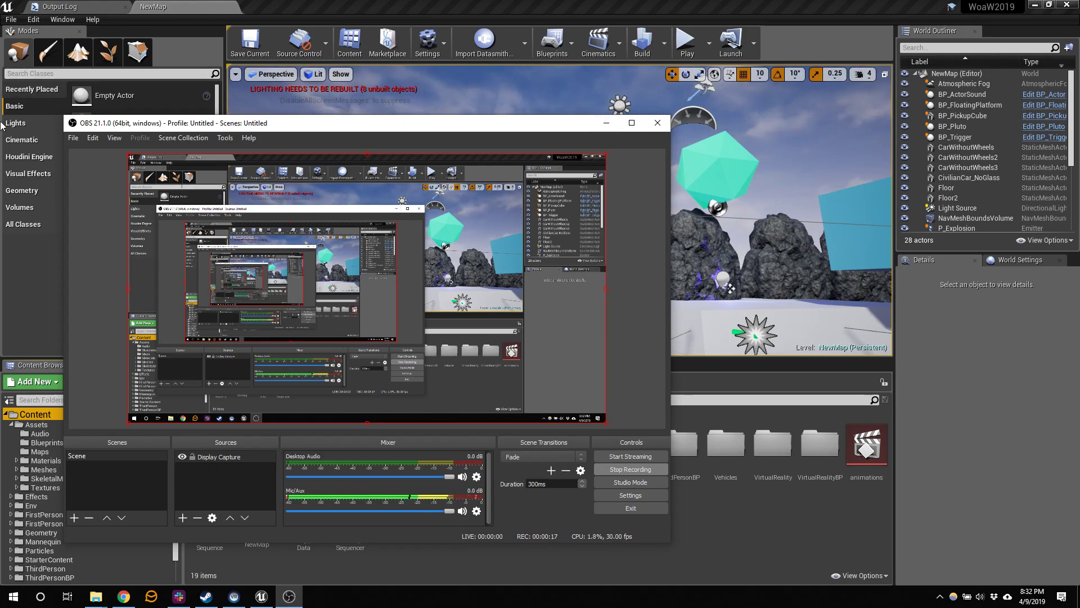
Switch to the Unreal Editor and display the list of levels in the open map.
{"action": "left_click", "coordinate": [278, 5]}
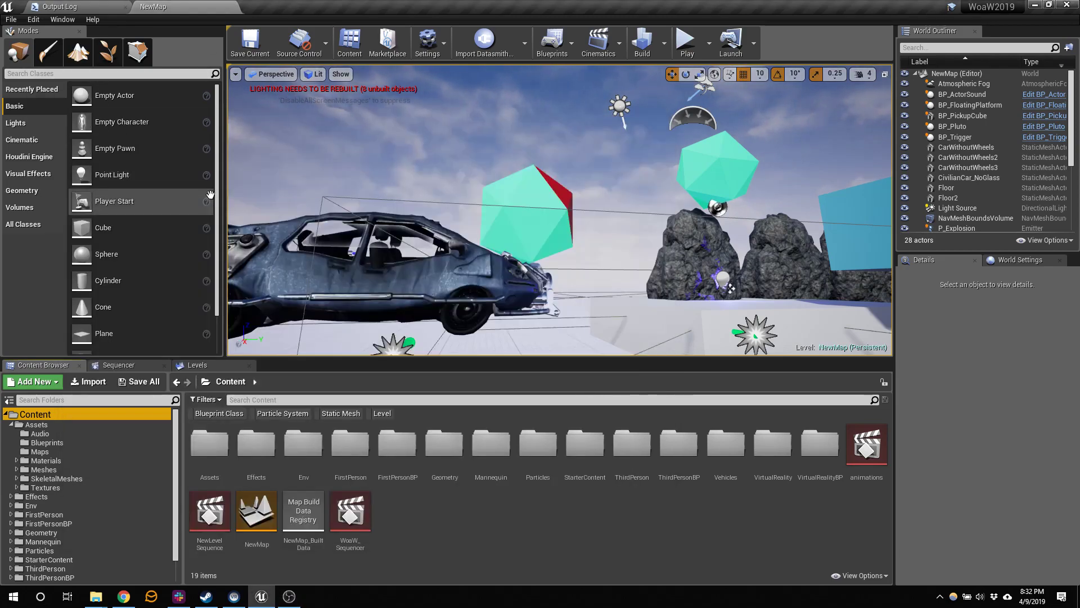
{"action": "right_click_drag", "start_coordinate": [673, 200], "coordinate": [684, 172]}
{"action": "key", "text": "s"}
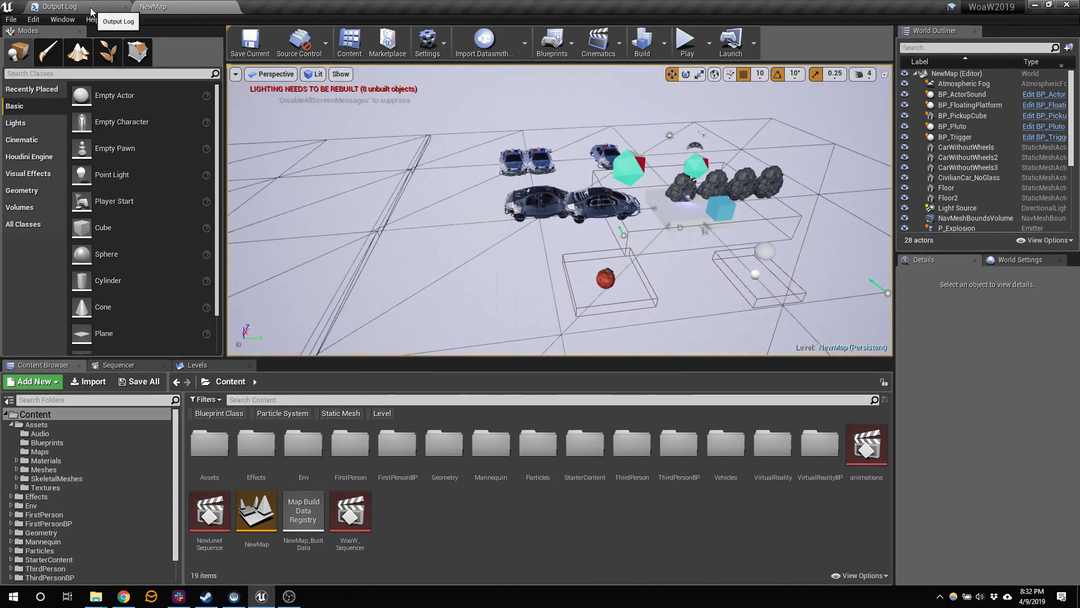
{"action": "left_click", "coordinate": [62, 19]}
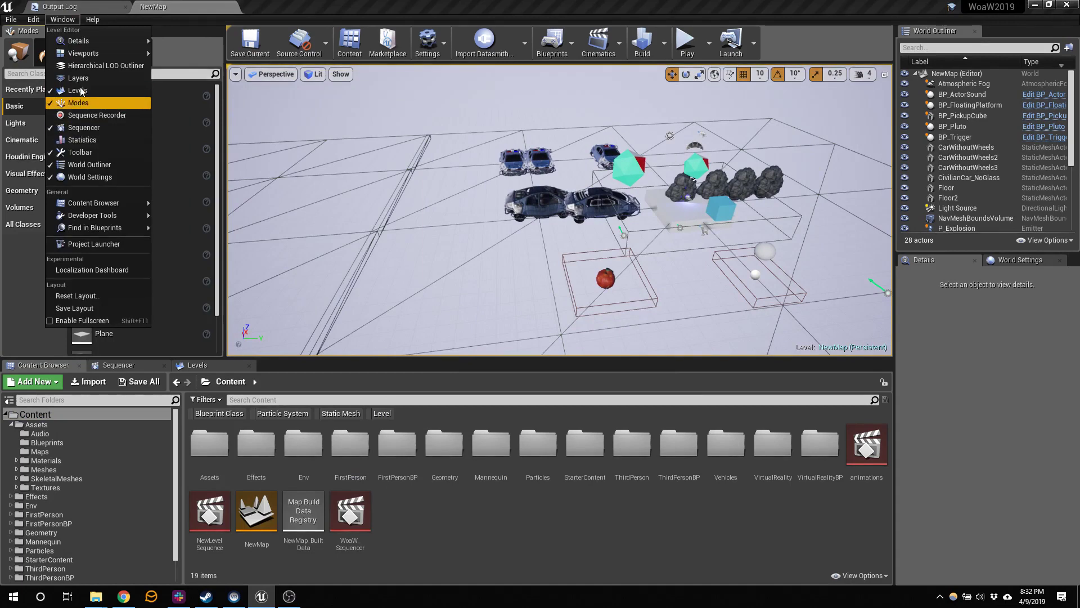
{"action": "left_click", "coordinate": [210, 366]}
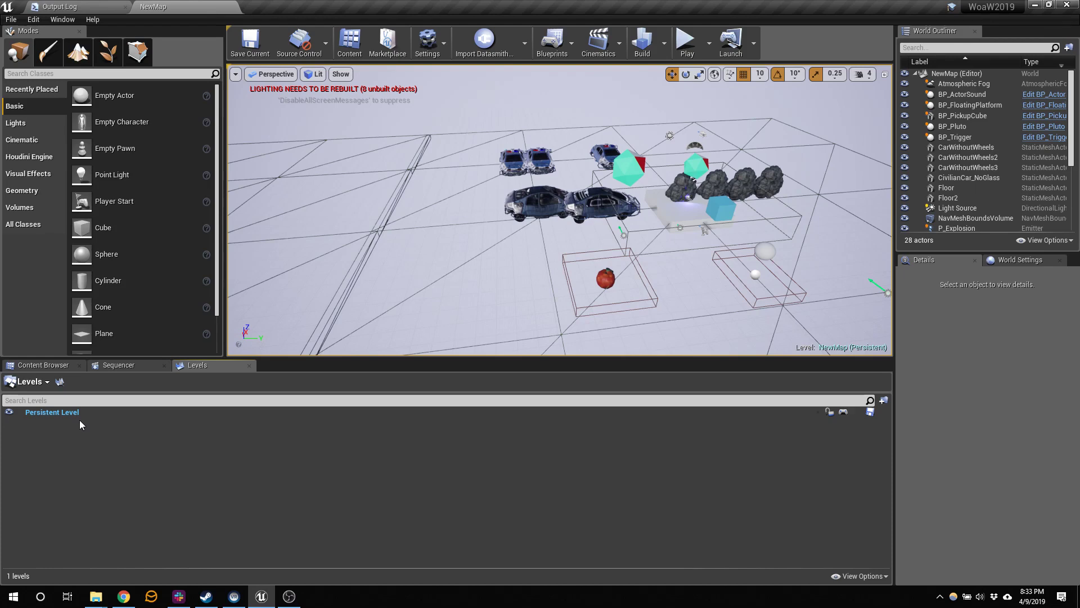
Create a new level from the Empty Level template and bring up the project's content folders.
{"action": "left_click", "coordinate": [11, 19]}
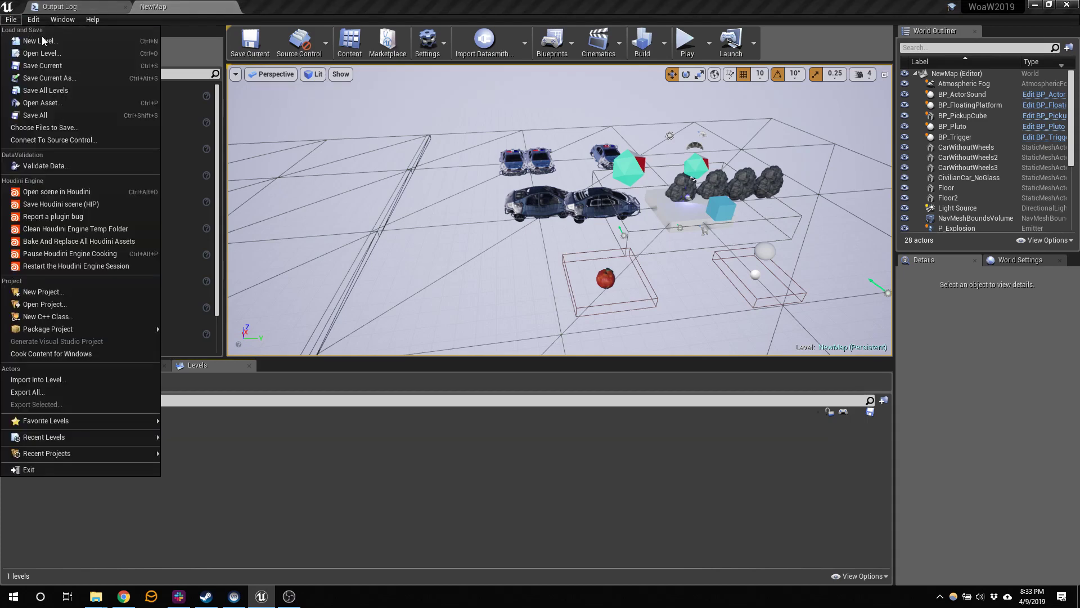
{"action": "left_click", "coordinate": [42, 41]}
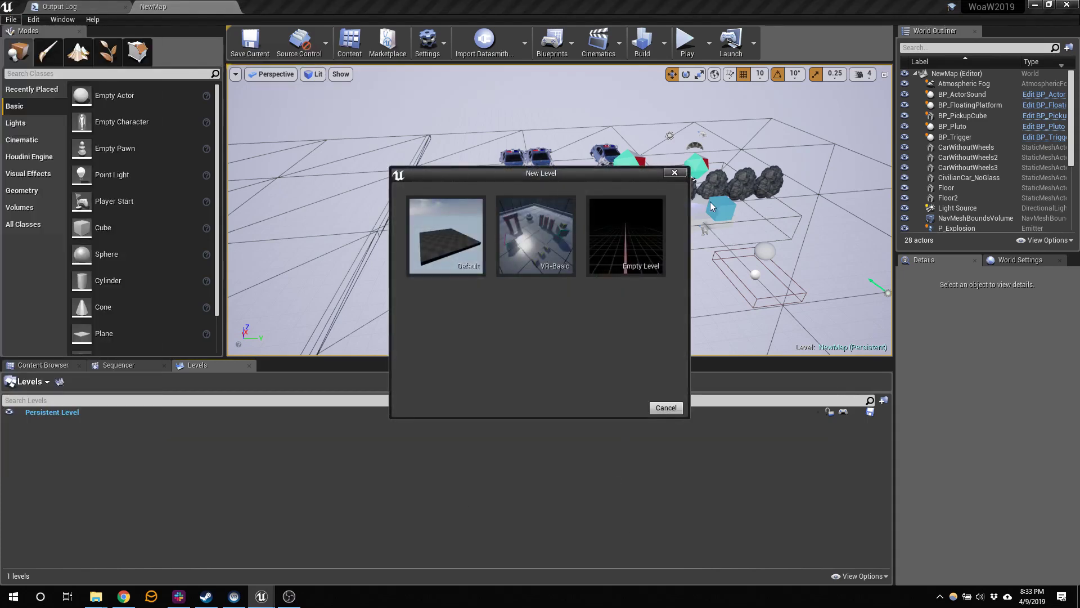
{"action": "left_click", "coordinate": [629, 234]}
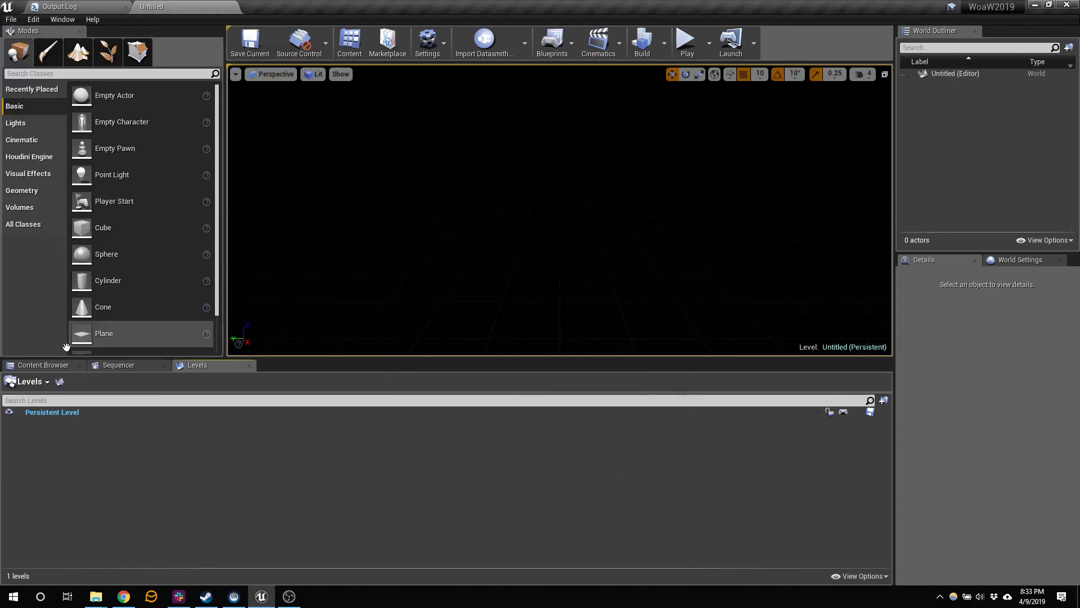
{"action": "left_click", "coordinate": [43, 365]}
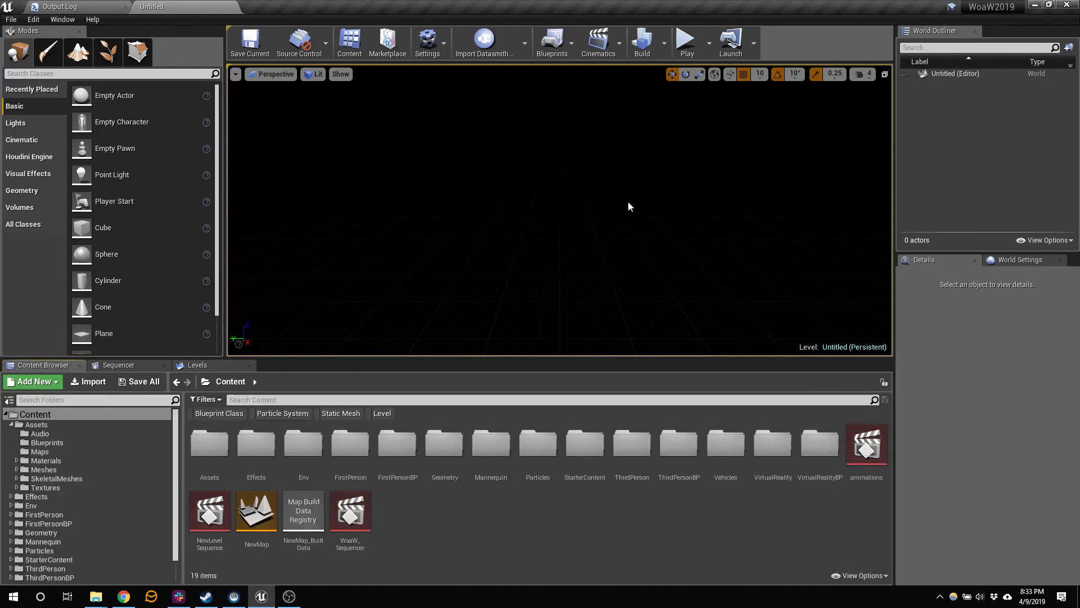
Save the empty level as P_Main in the Assets/Maps folder.
{"action": "key", "text": "ctrl+s"}
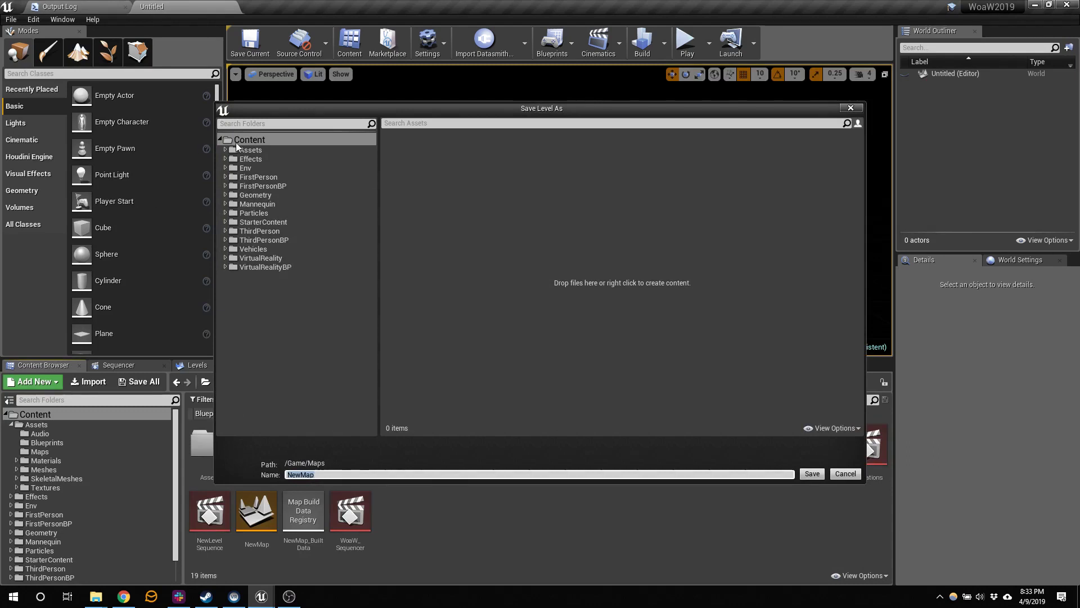
{"action": "left_click", "coordinate": [226, 150]}
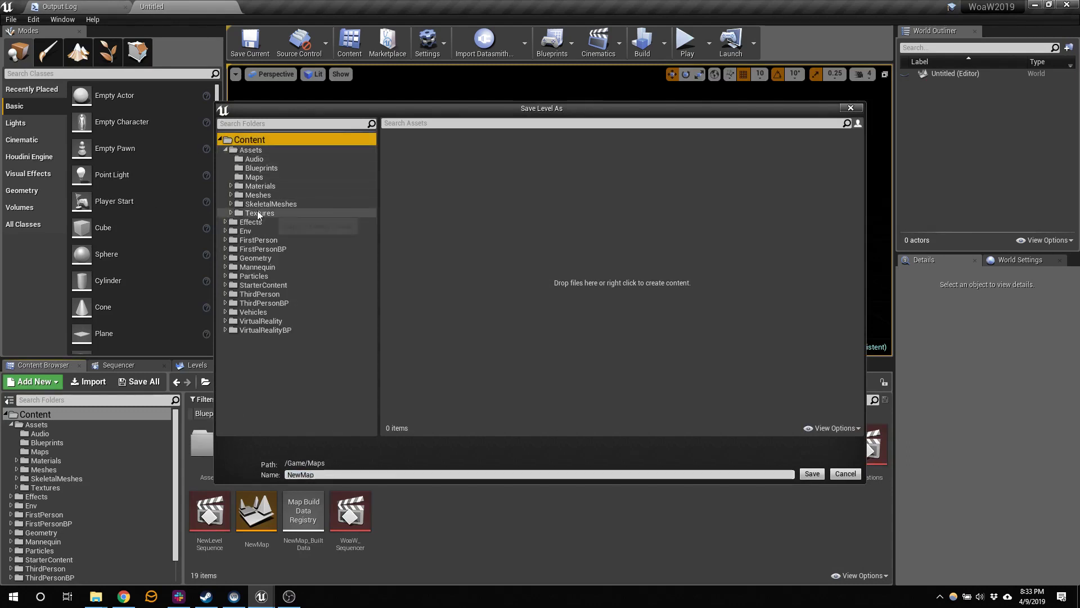
{"action": "left_click", "coordinate": [254, 177]}
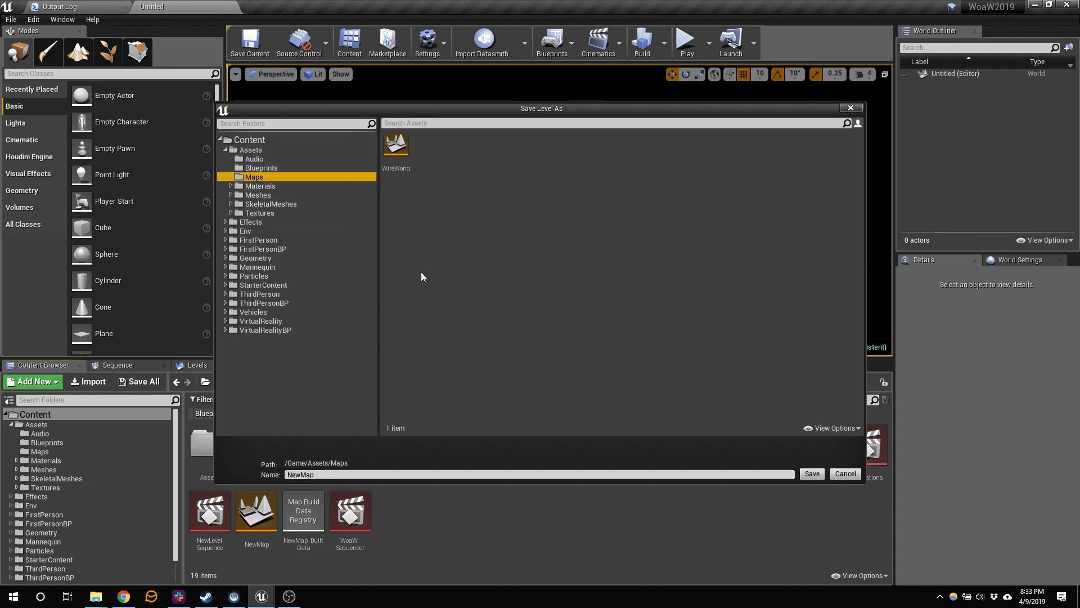
{"action": "left_click", "coordinate": [377, 476]}
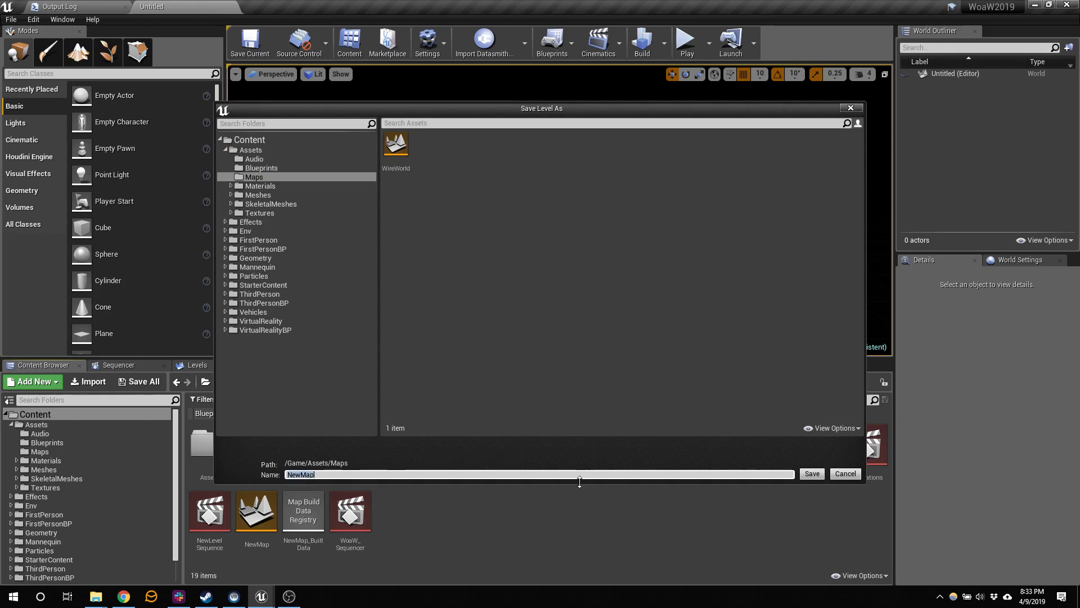
{"action": "type", "text": "_"}
{"action": "key", "text": "BackSpace"}
{"action": "type", "text": "P_Main"}
{"action": "key", "text": "Return"}
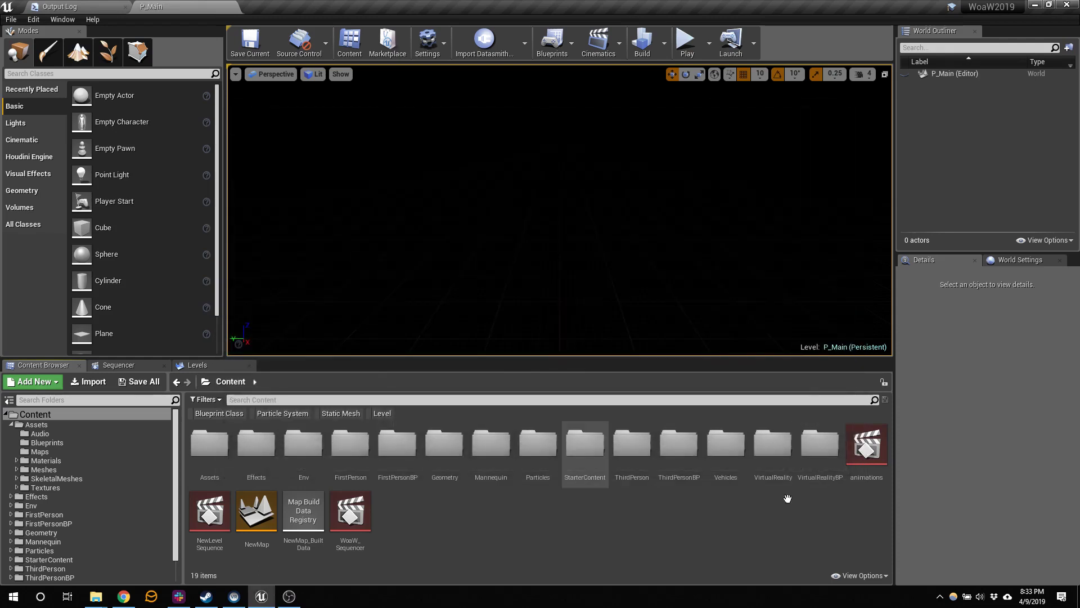
Create another new level from the Default template.
{"action": "left_click", "coordinate": [61, 5]}
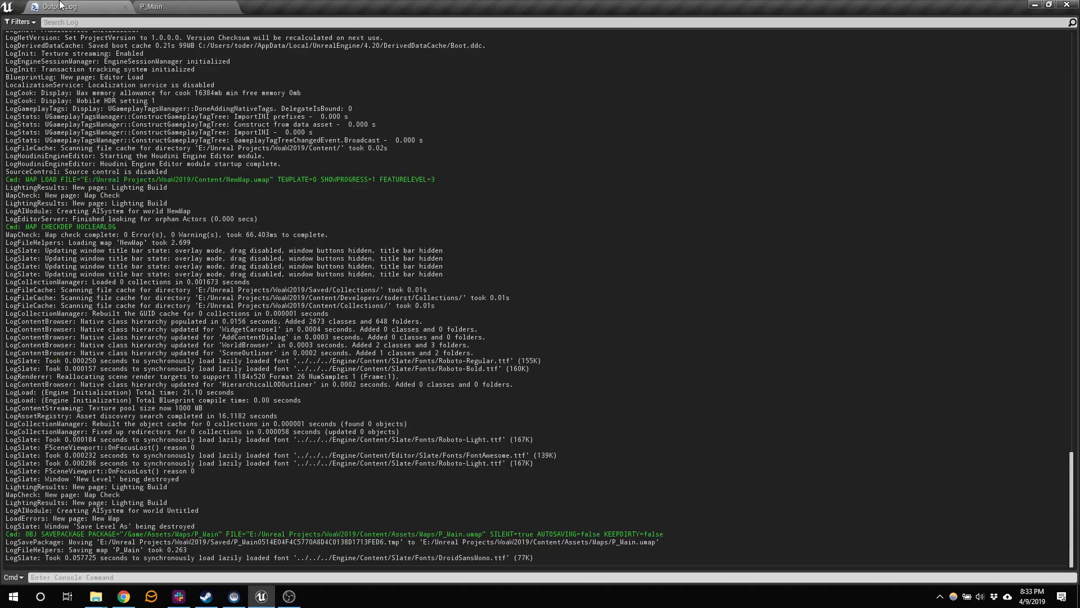
{"action": "left_click", "coordinate": [218, 7]}
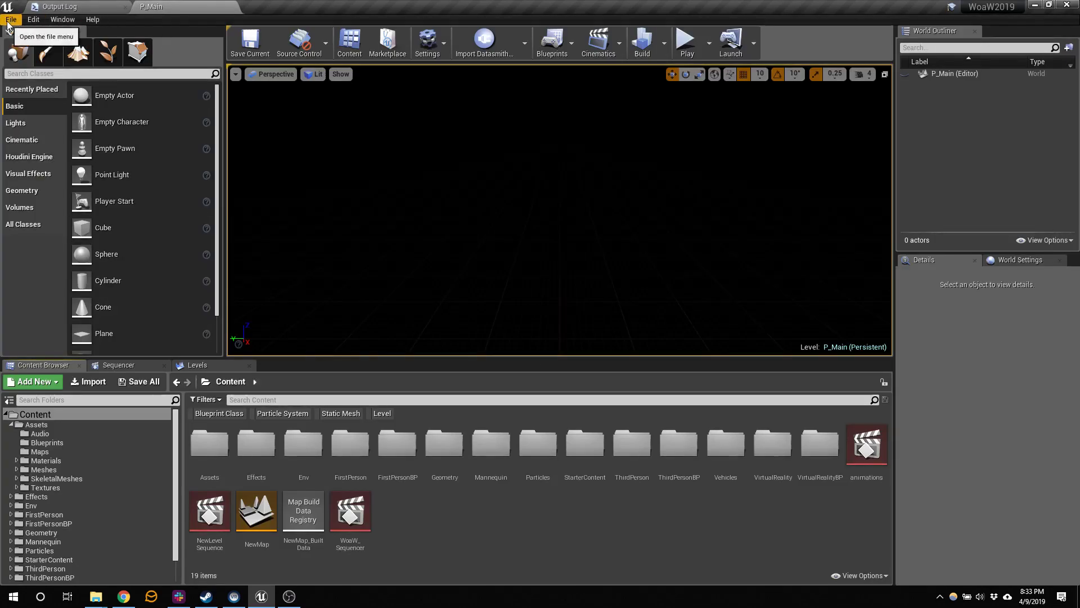
{"action": "left_click", "coordinate": [33, 19]}
{"action": "mouse_move", "coordinate": [11, 20]}
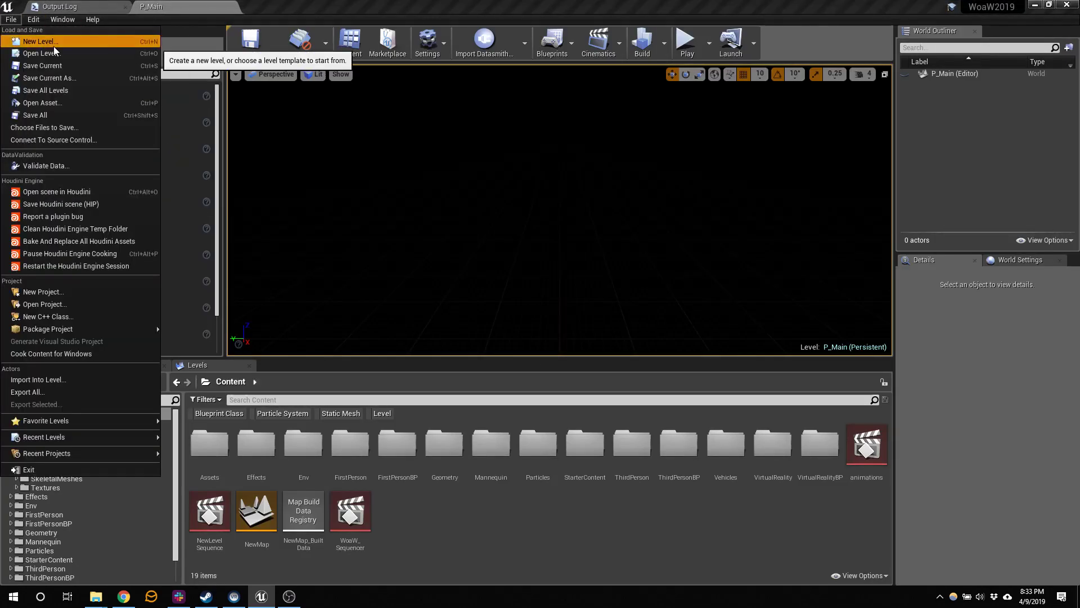
{"action": "left_click", "coordinate": [36, 38]}
{"action": "left_click", "coordinate": [444, 232]}
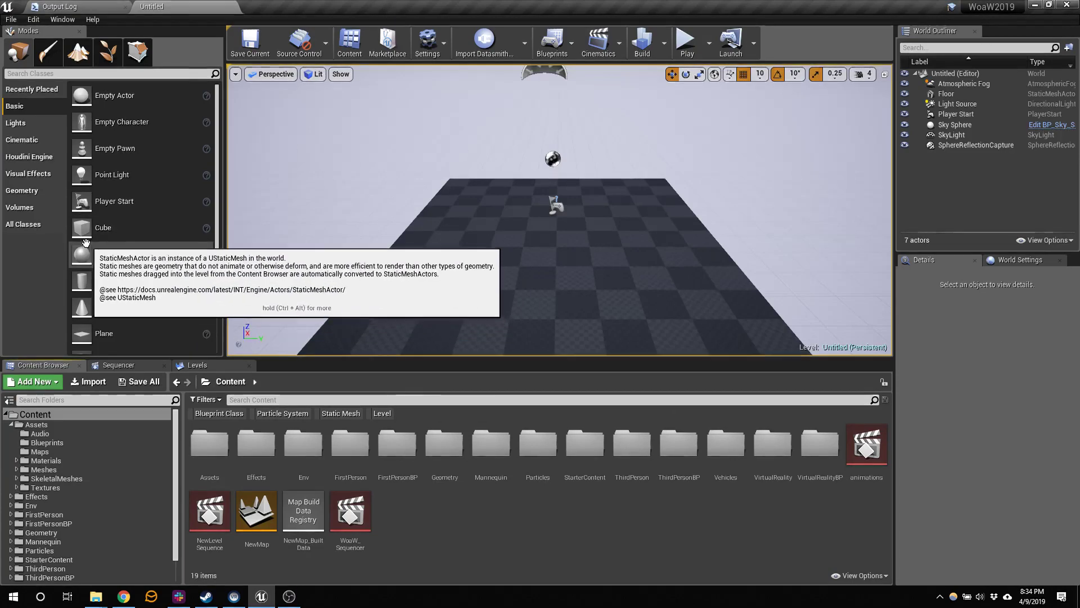
Filter the content to particle systems and place P_Impact_MetalBurst_Electrical, P_Roar_Sparks, P_Fire, P_Ambient_Dust, P_Smoke and P_Sparks around the floor.
{"action": "left_click", "coordinate": [206, 399]}
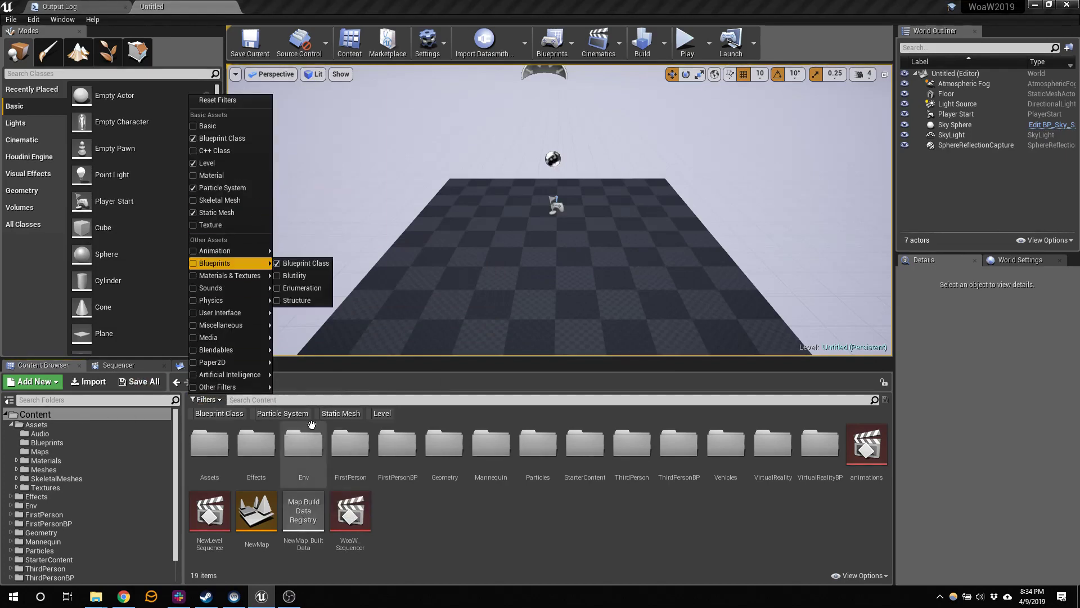
{"action": "left_click", "coordinate": [286, 416]}
{"action": "left_click_drag", "start_coordinate": [585, 444], "coordinate": [629, 221]}
{"action": "left_click_drag", "start_coordinate": [726, 445], "coordinate": [441, 239]}
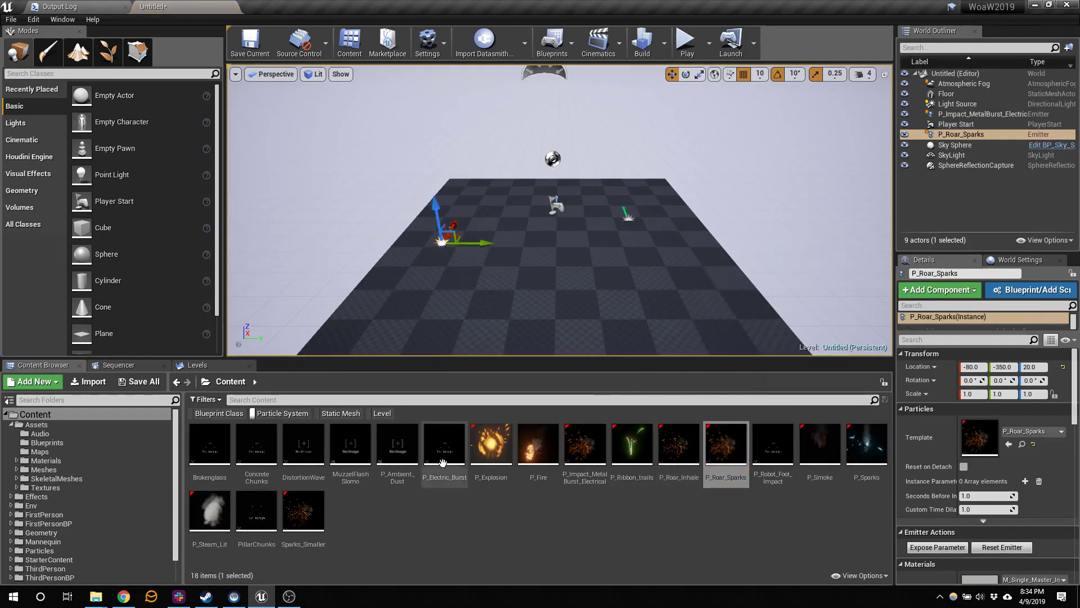
{"action": "left_click_drag", "start_coordinate": [529, 286], "coordinate": [529, 281]}
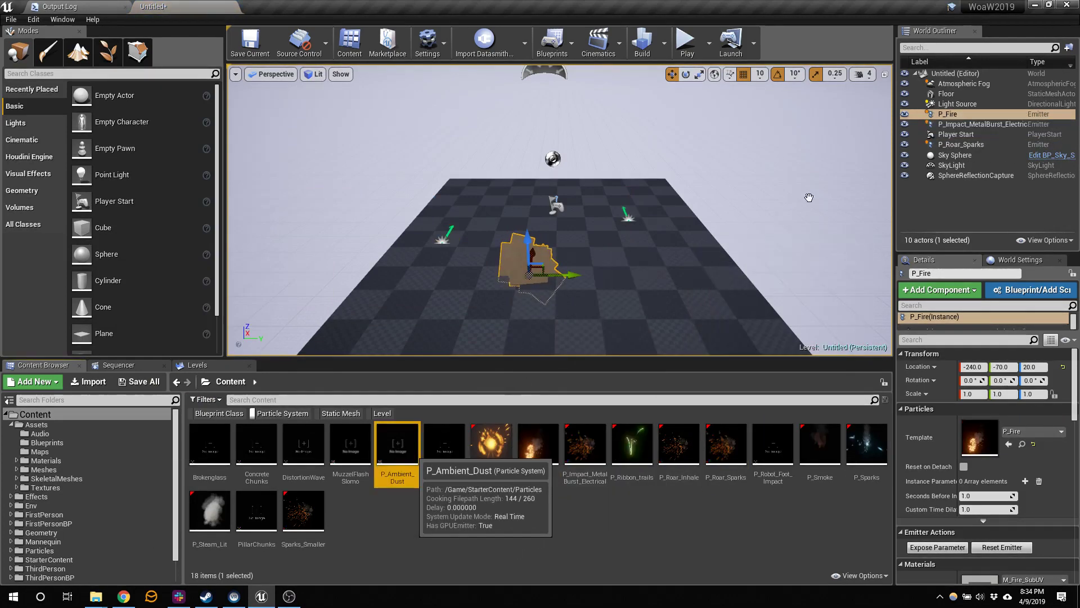
{"action": "left_click_drag", "start_coordinate": [397, 448], "coordinate": [673, 269]}
{"action": "left_click_drag", "start_coordinate": [807, 484], "coordinate": [454, 288]}
{"action": "left_click_drag", "start_coordinate": [866, 444], "coordinate": [524, 213]}
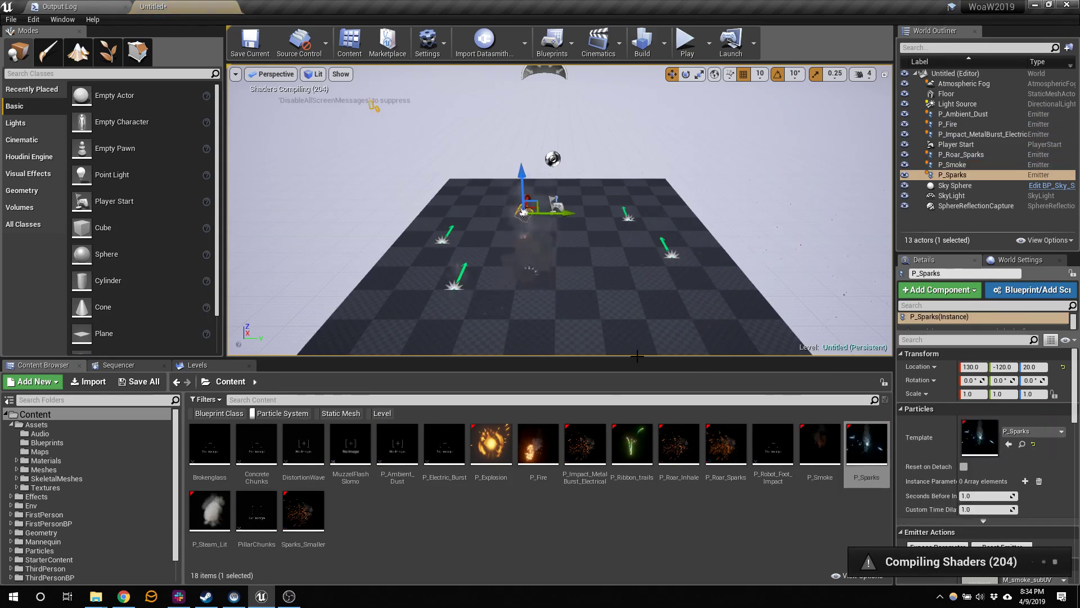
Save the level with the particle emitters as L_Particles in Assets/Maps.
{"action": "key", "text": "ctrl+s"}
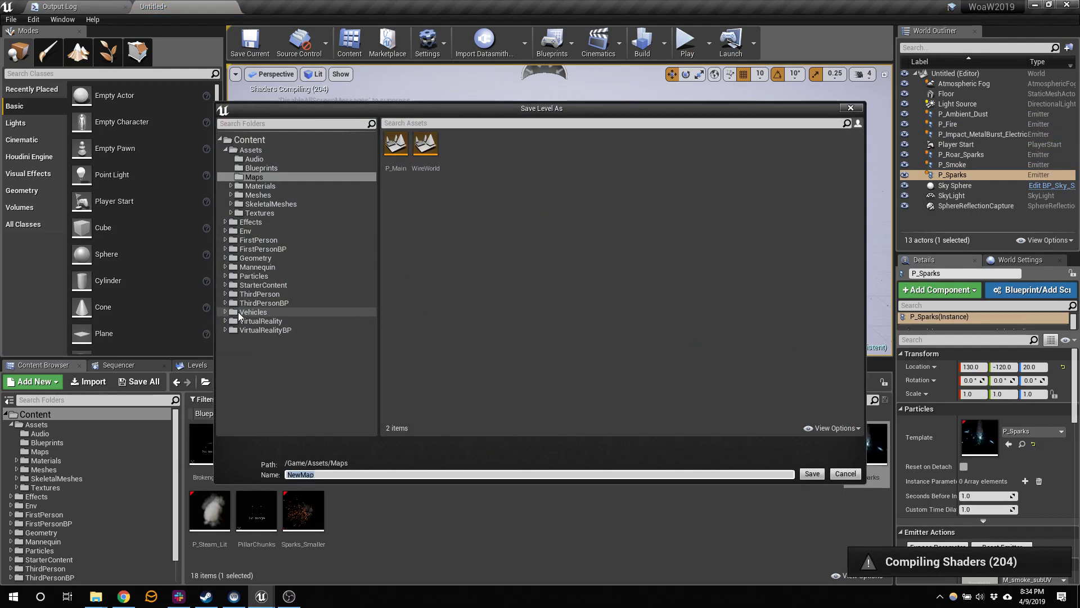
{"action": "type", "text": "L_Particles"}
{"action": "key", "text": "Return"}
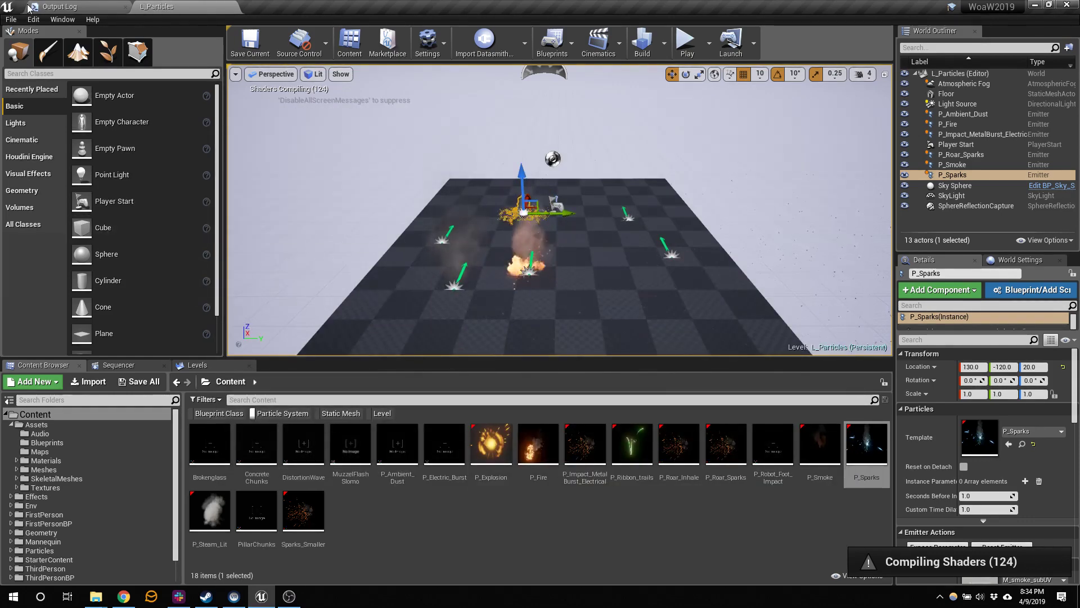
Create a new level from the VR-Basic template.
{"action": "left_click", "coordinate": [19, 23]}
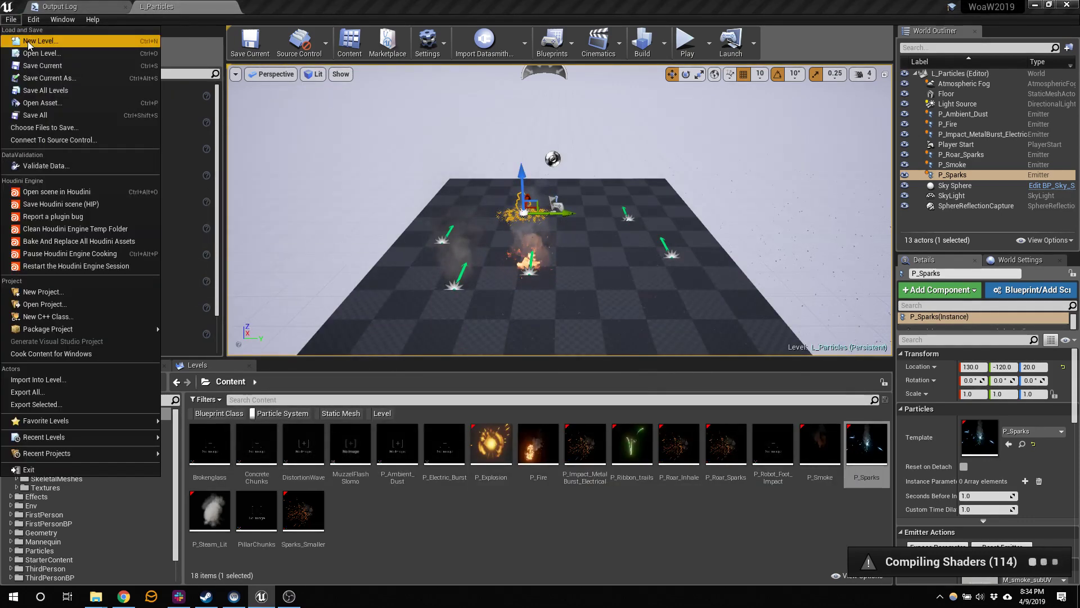
{"action": "left_click", "coordinate": [28, 41]}
{"action": "left_click", "coordinate": [536, 239]}
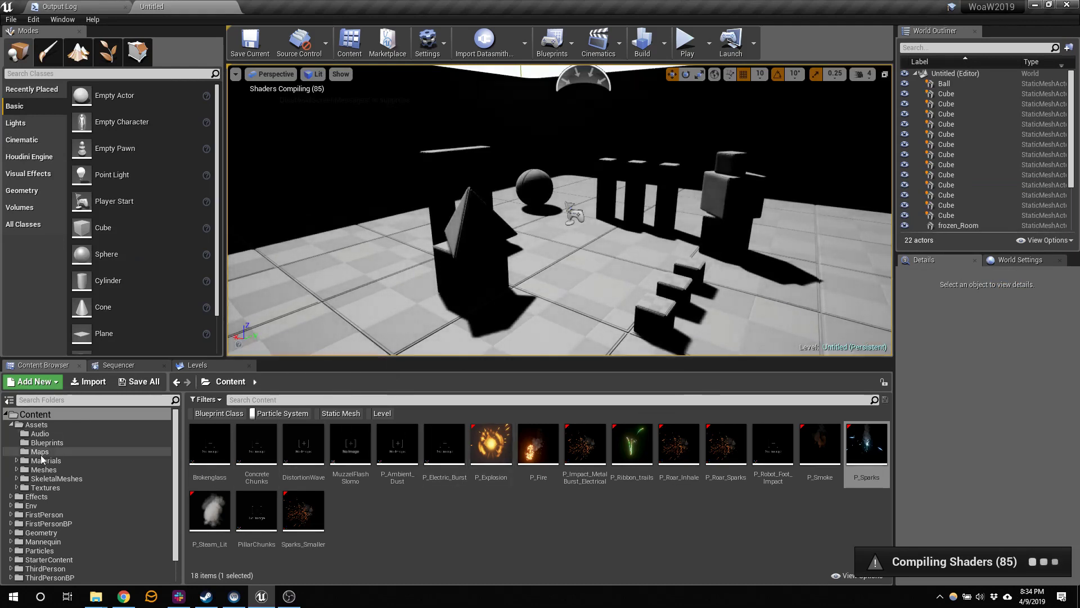
{"action": "left_click", "coordinate": [84, 73]}
{"action": "type", "text": "lights"}
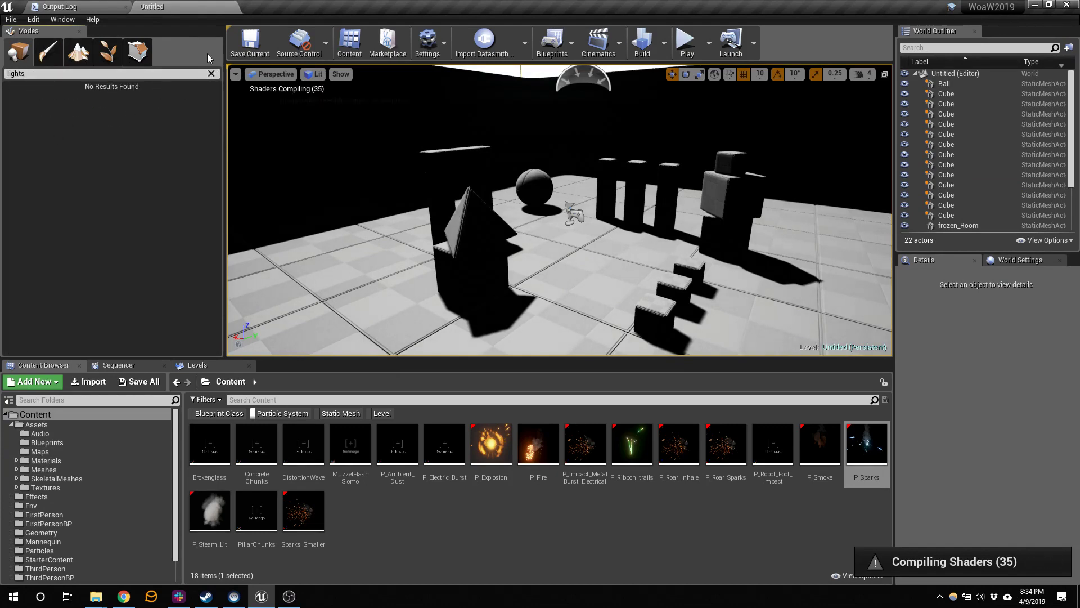
{"action": "left_click", "coordinate": [212, 74]}
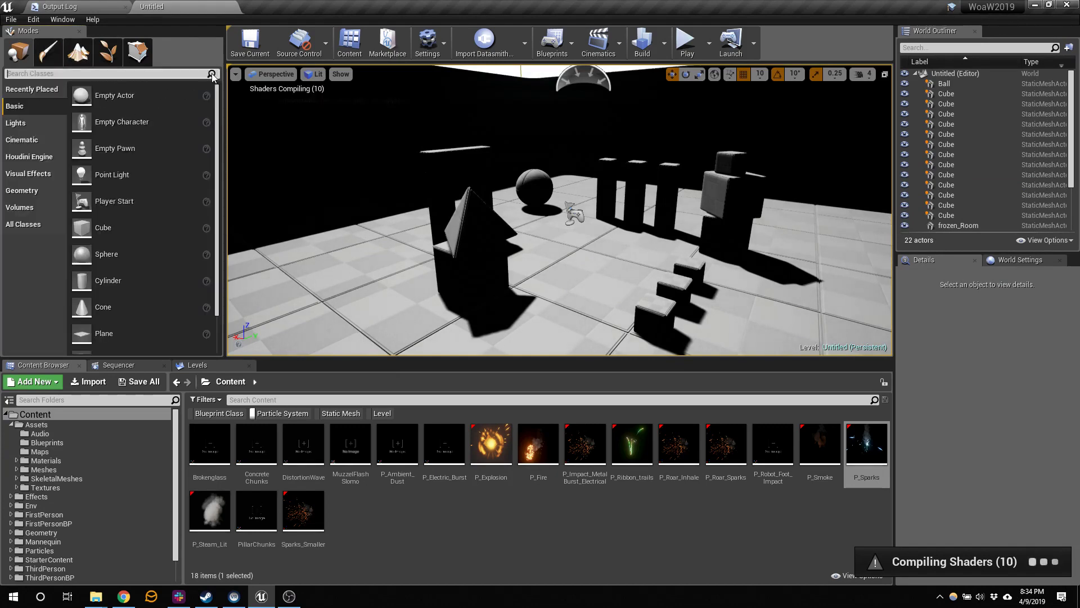
Place a point light and a spot light mid-room, and a second spot light beside the stacked cubes.
{"action": "left_click", "coordinate": [36, 120]}
{"action": "left_click_drag", "start_coordinate": [121, 123], "coordinate": [556, 291]}
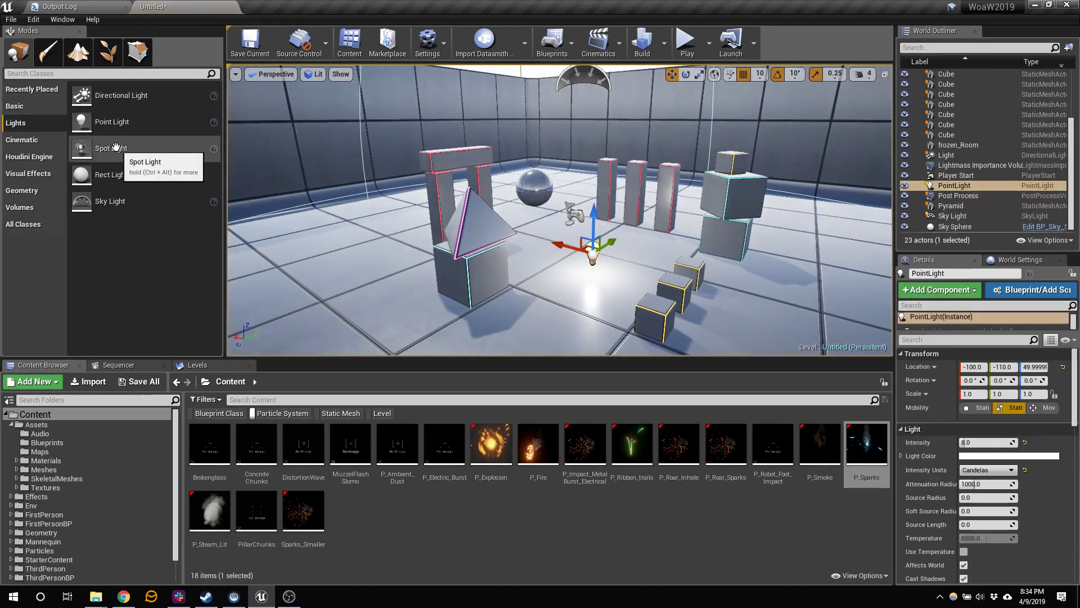
{"action": "left_click_drag", "start_coordinate": [116, 148], "coordinate": [579, 264]}
{"action": "left_click_drag", "start_coordinate": [93, 149], "coordinate": [778, 202]}
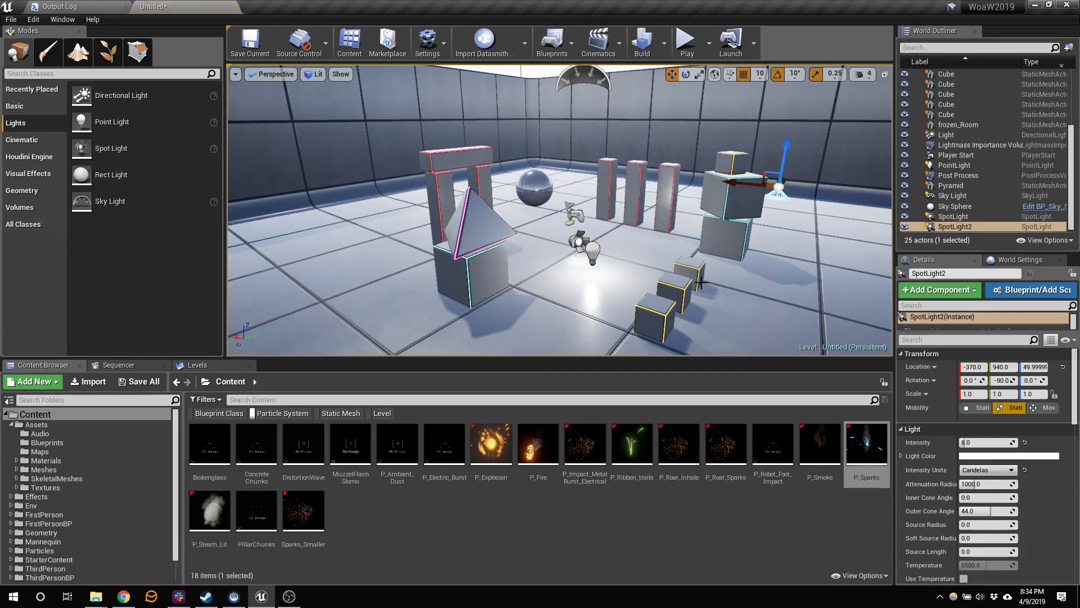
Save the lit room level as L_Lights in Assets/Maps.
{"action": "key", "text": "ctrl+s"}
{"action": "type", "text": "L_"}
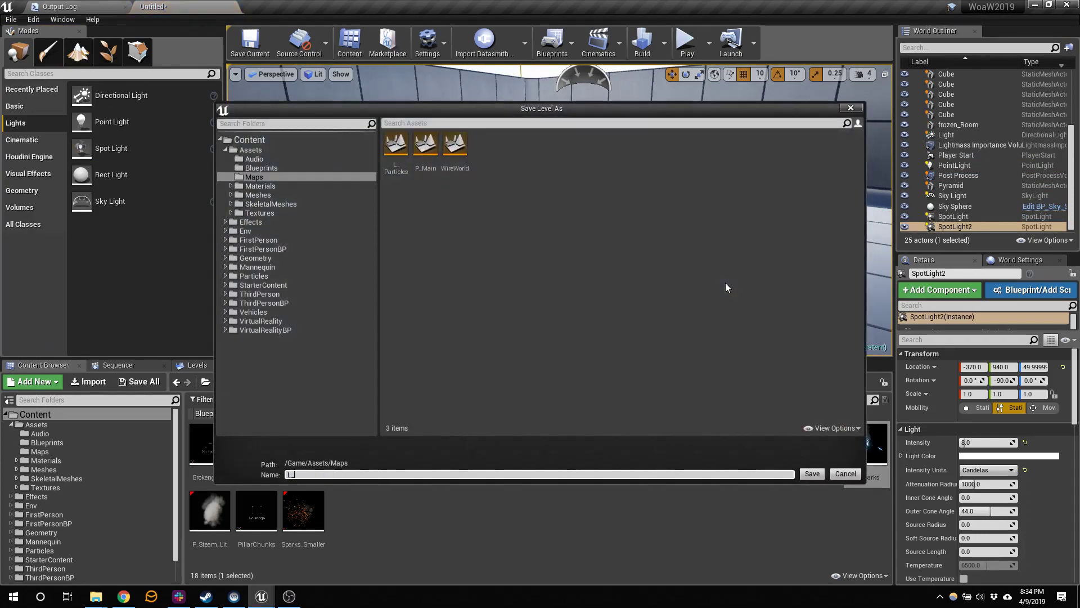
{"action": "type", "text": "Lights"}
{"action": "key", "text": "Return"}
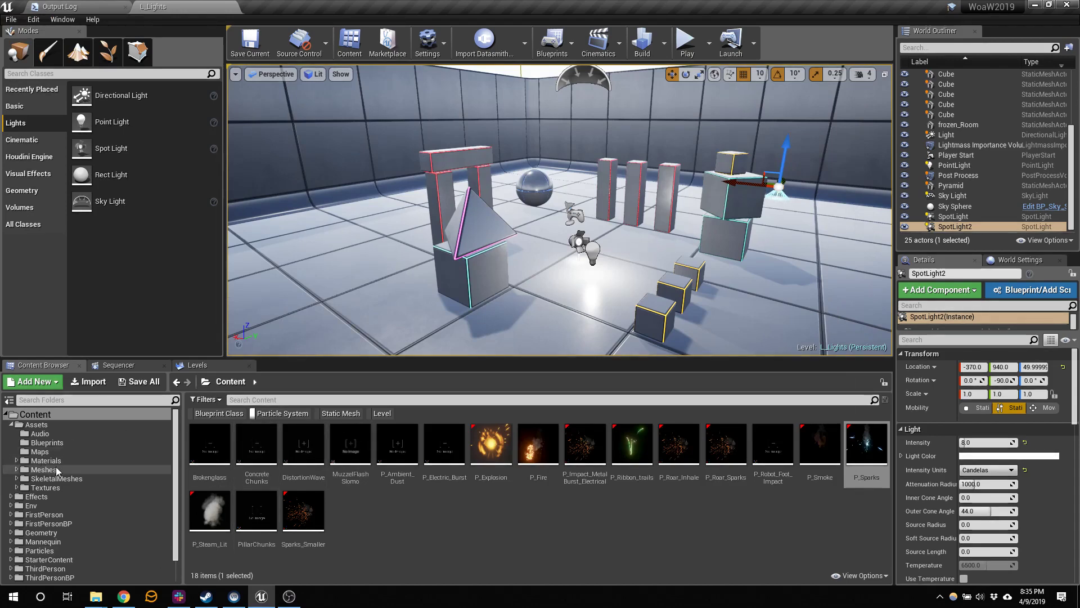
Reorder the editor windows so the level comes before the Output Log, and return to the level.
{"action": "left_click", "coordinate": [116, 5]}
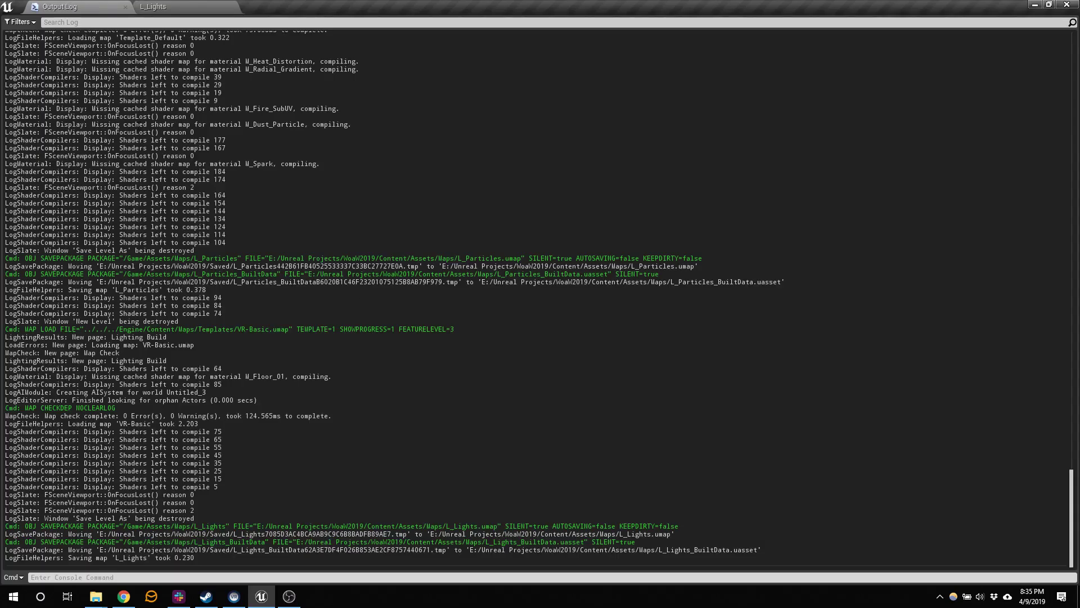
{"action": "left_click_drag", "start_coordinate": [72, 7], "coordinate": [337, 8]}
{"action": "left_click", "coordinate": [85, 4]}
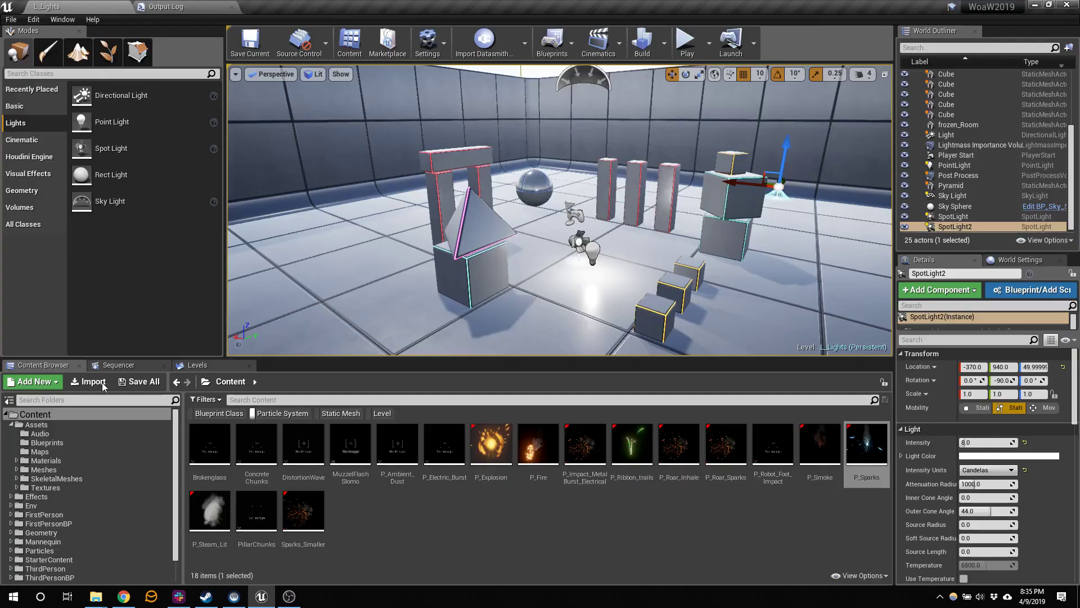
Replace the particle system filter with the Level filter and open the P_Main level.
{"action": "left_click", "coordinate": [301, 416]}
{"action": "left_click", "coordinate": [377, 413]}
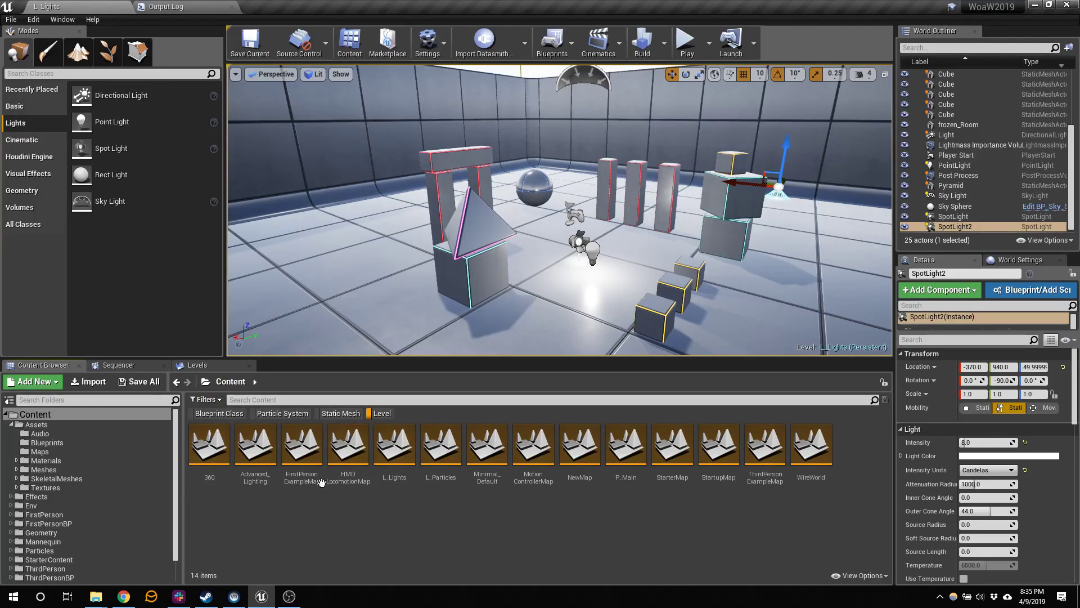
{"action": "double_click", "coordinate": [630, 430]}
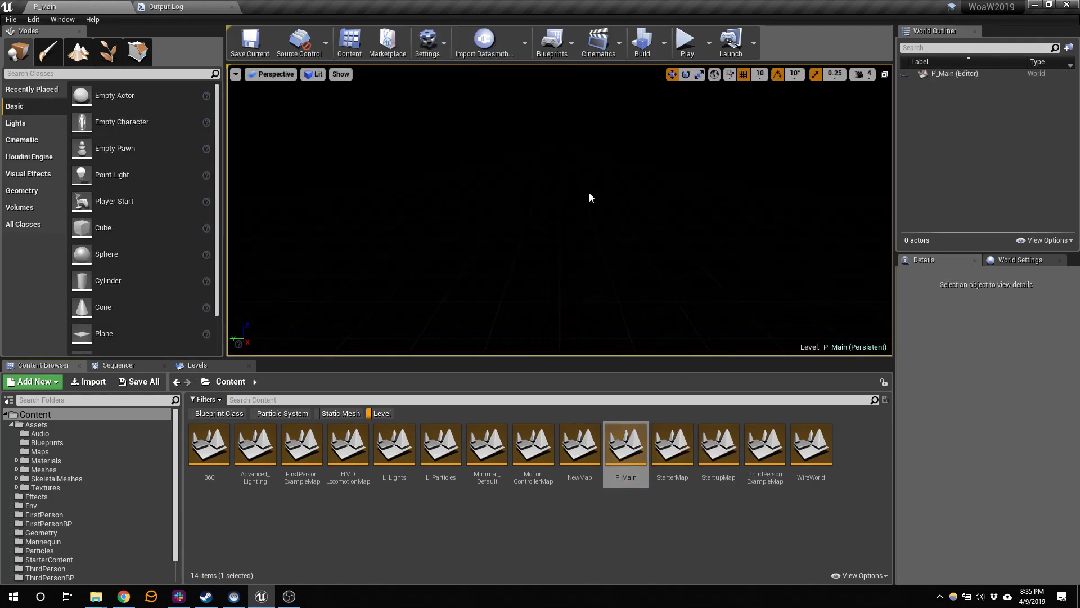
Add the existing levels L_Particles and L_Lights from Assets/Maps as sublevels of P_Main.
{"action": "left_click", "coordinate": [199, 365]}
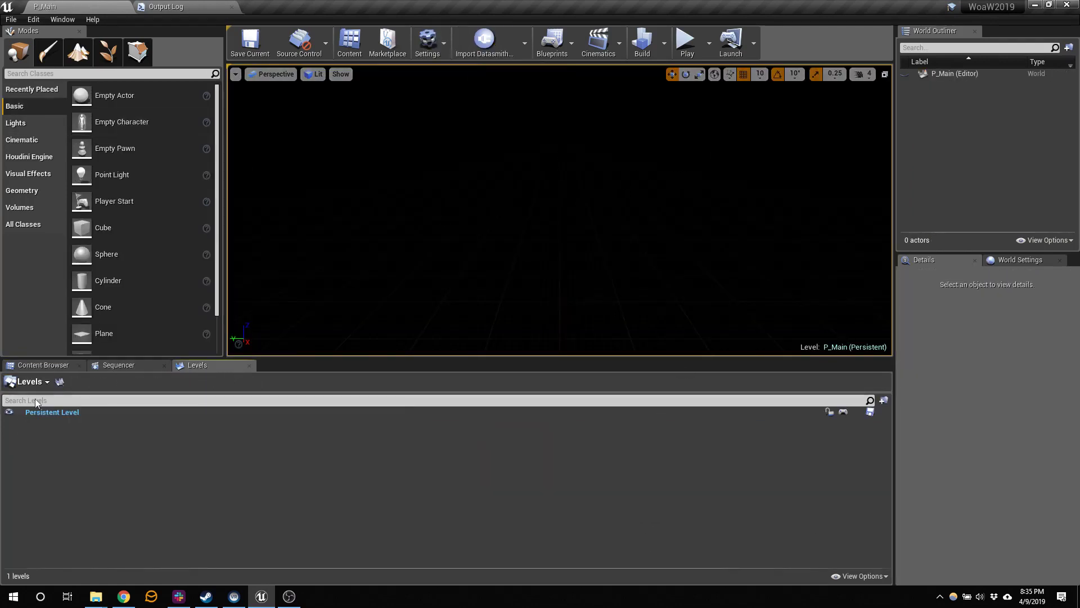
{"action": "left_click", "coordinate": [45, 381]}
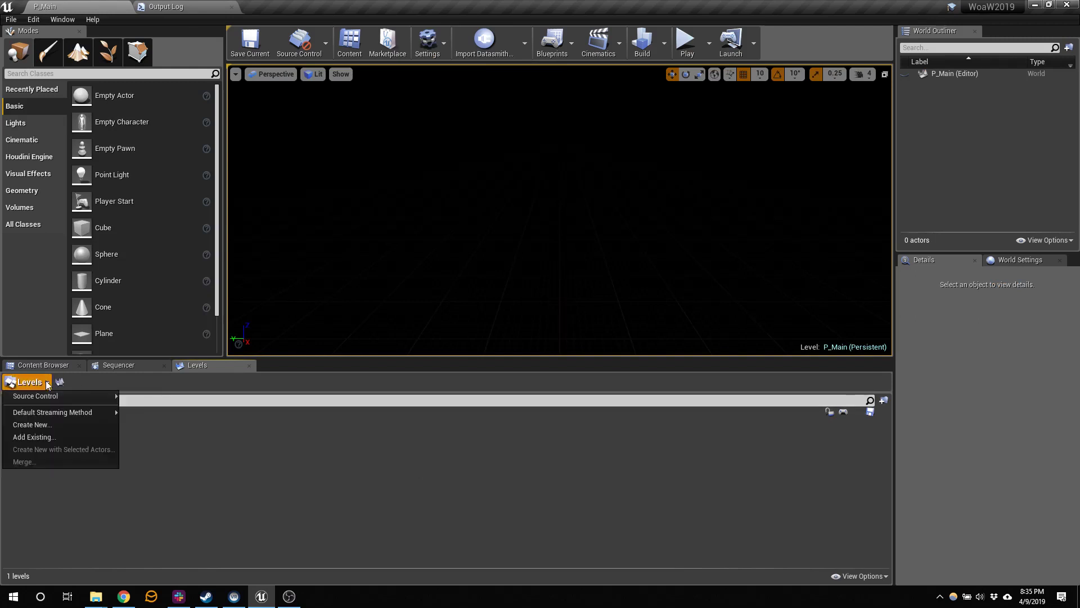
{"action": "left_click", "coordinate": [55, 435]}
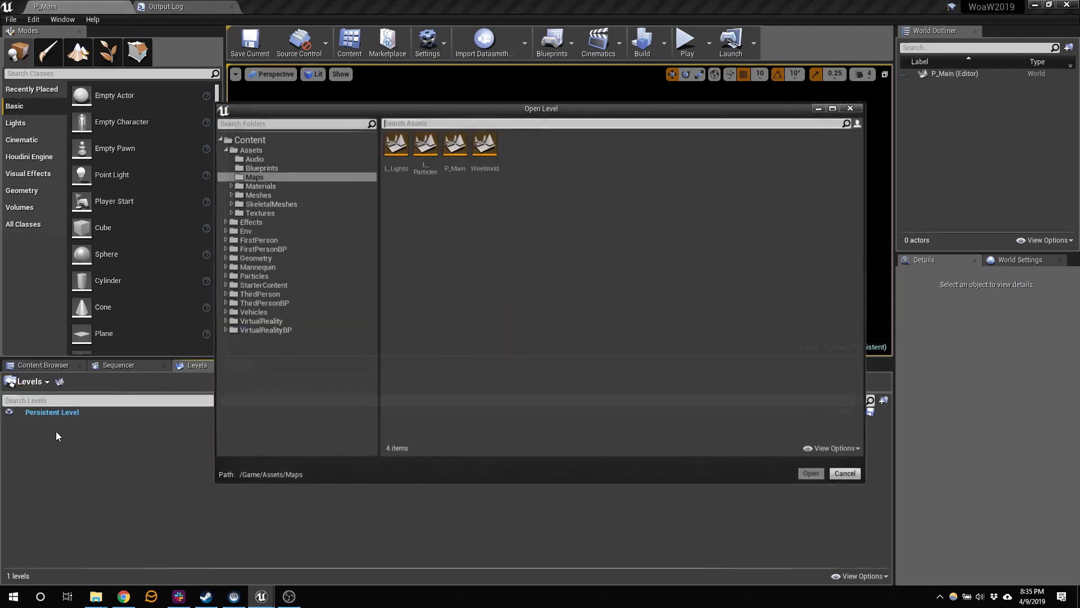
{"action": "left_click", "coordinate": [431, 141]}
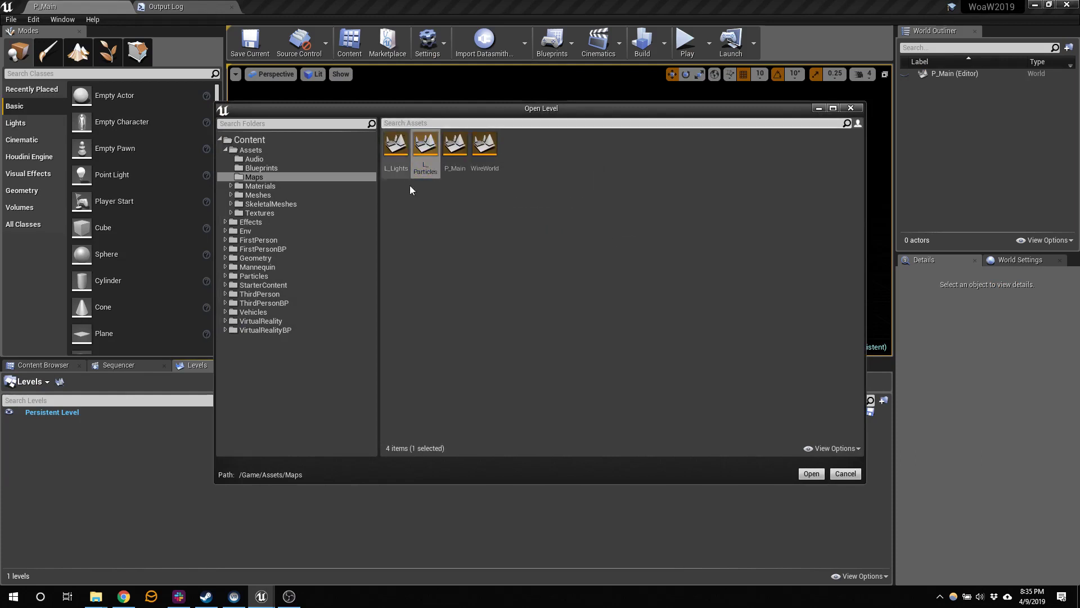
{"action": "left_click", "coordinate": [397, 147], "text": "ctrl"}
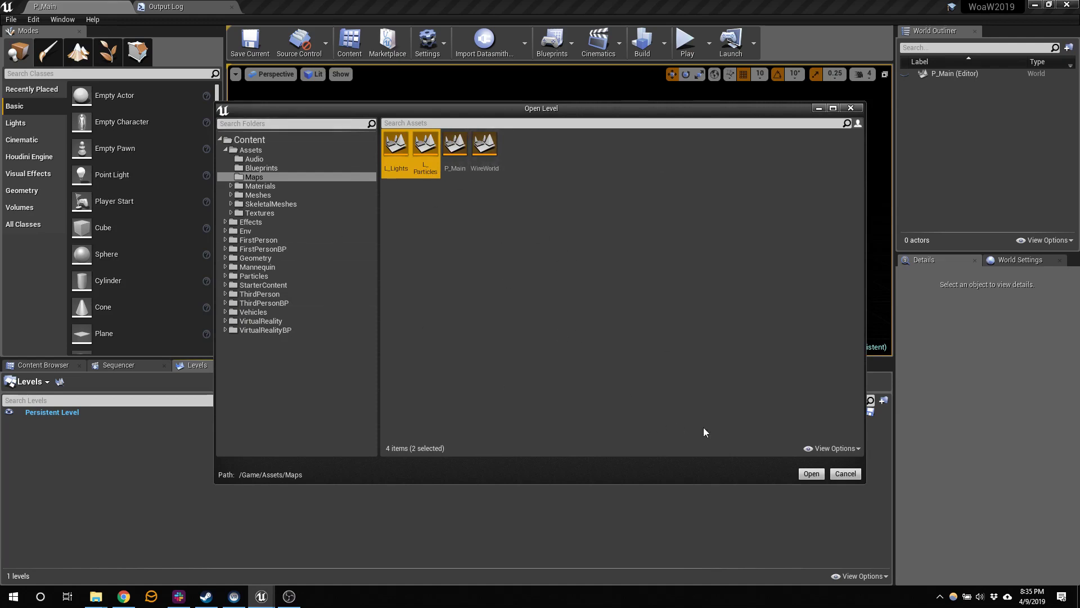
{"action": "left_click", "coordinate": [812, 473]}
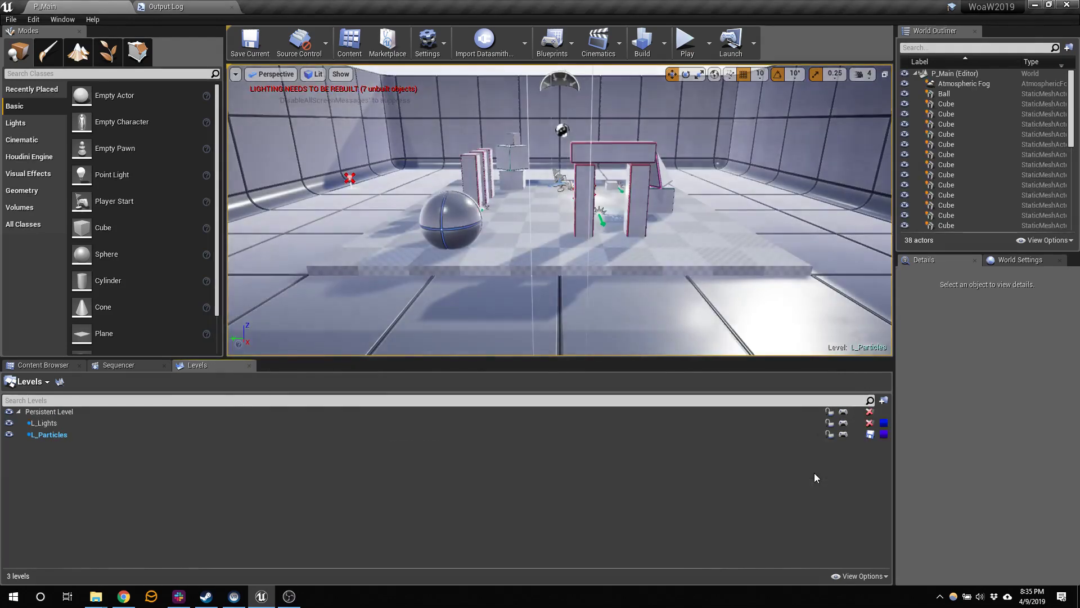
Switch the current level to the persistent level, to L_Particles, and finally make L_Lights the current level.
{"action": "key", "text": "d"}
{"action": "right_click_drag", "start_coordinate": [483, 236], "coordinate": [304, 230]}
{"action": "key", "text": "w"}
{"action": "key", "text": "d"}
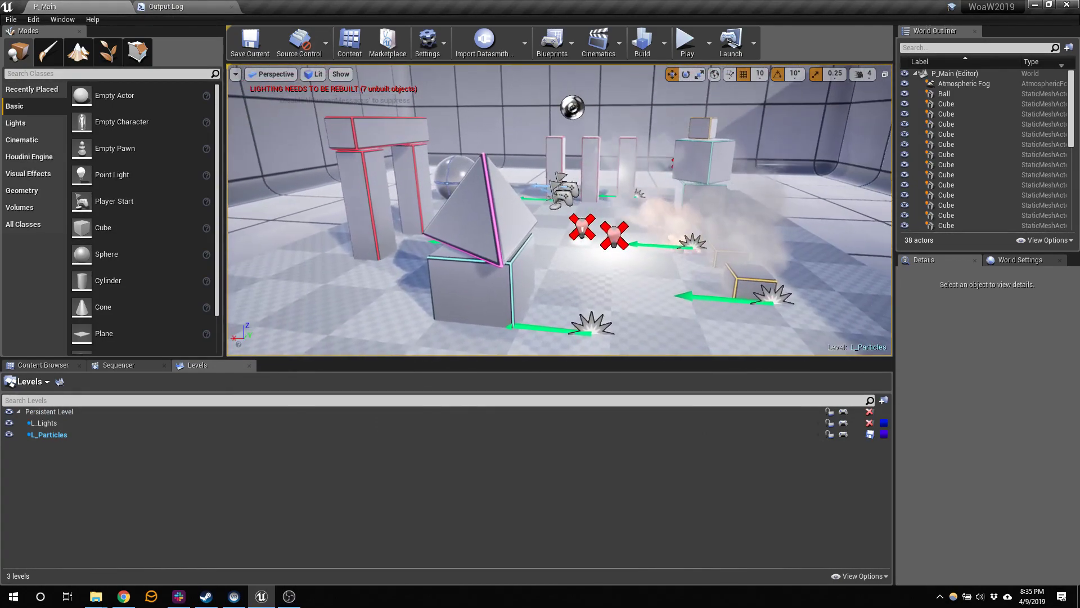
{"action": "left_click", "coordinate": [50, 425]}
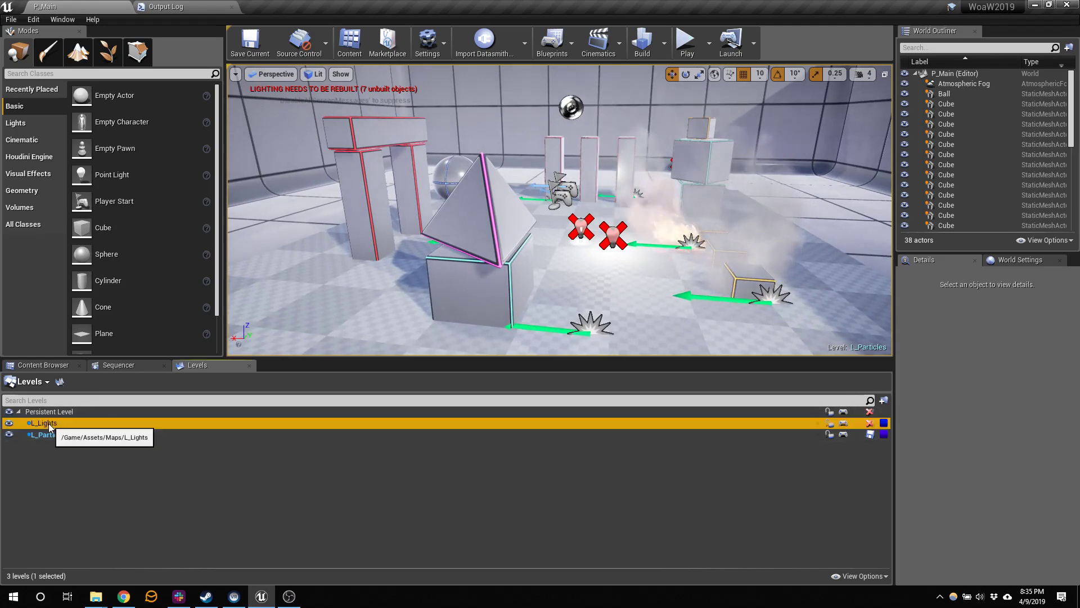
{"action": "double_click", "coordinate": [63, 412]}
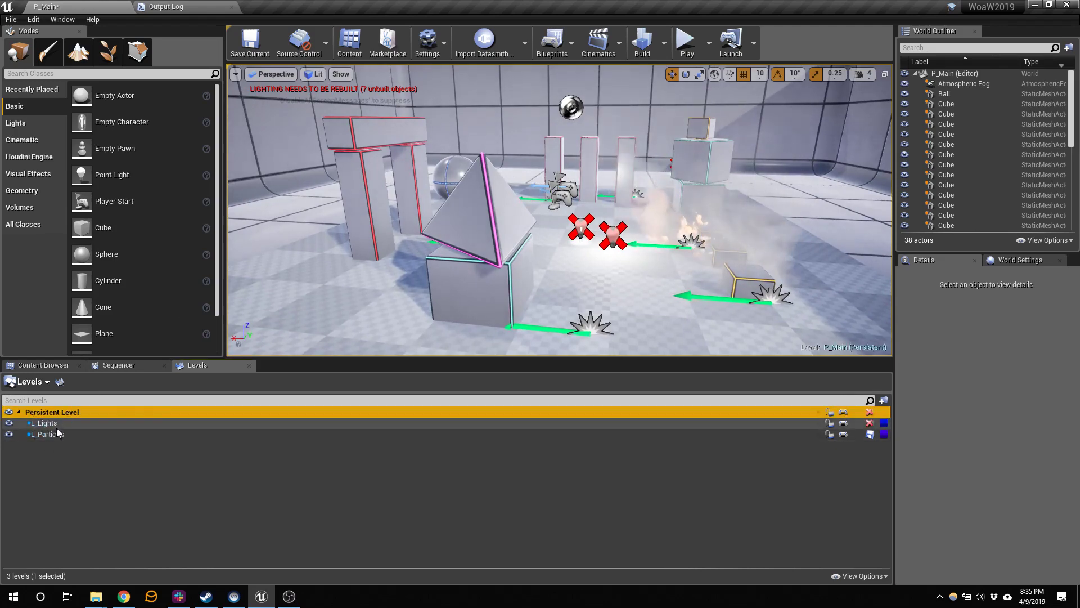
{"action": "double_click", "coordinate": [53, 434]}
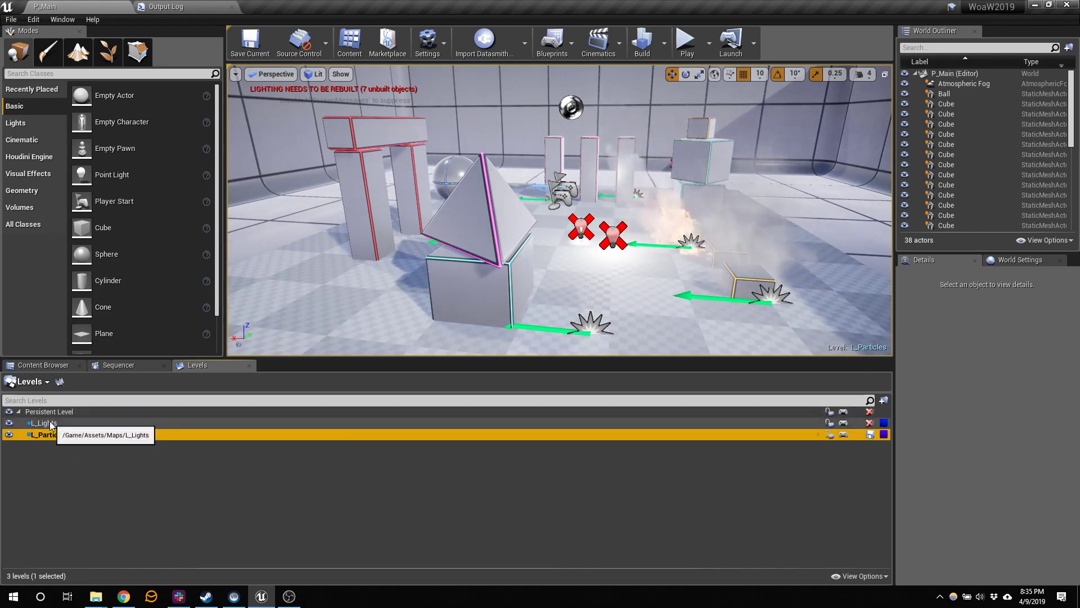
{"action": "left_click", "coordinate": [57, 423]}
{"action": "double_click", "coordinate": [50, 423]}
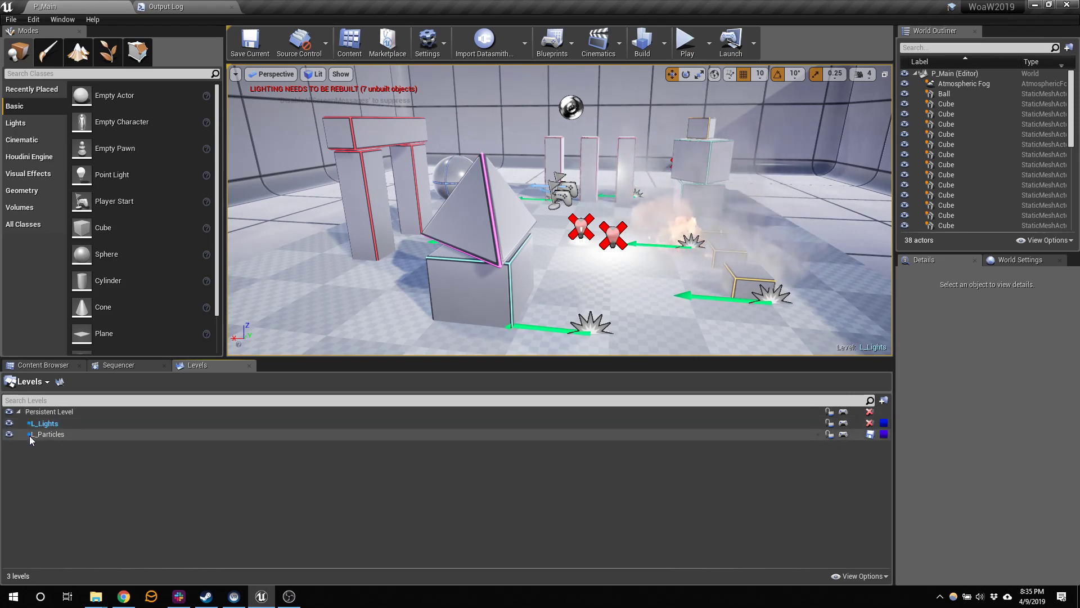
Play P_Main in the viewport to check whether the sublevels load, and stop the simulation.
{"action": "left_click", "coordinate": [684, 46]}
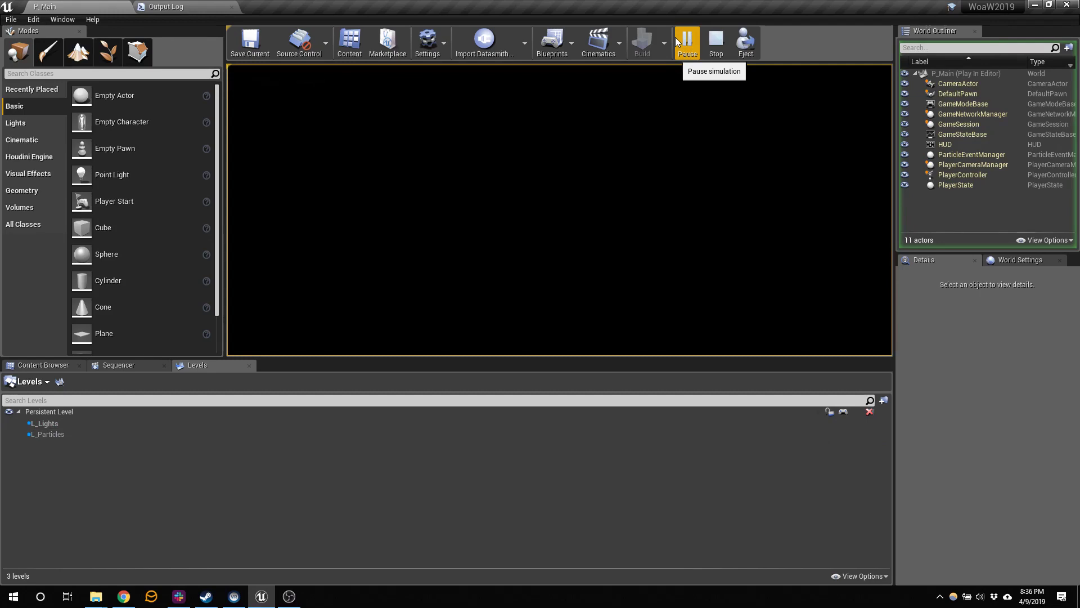
{"action": "left_click", "coordinate": [713, 52]}
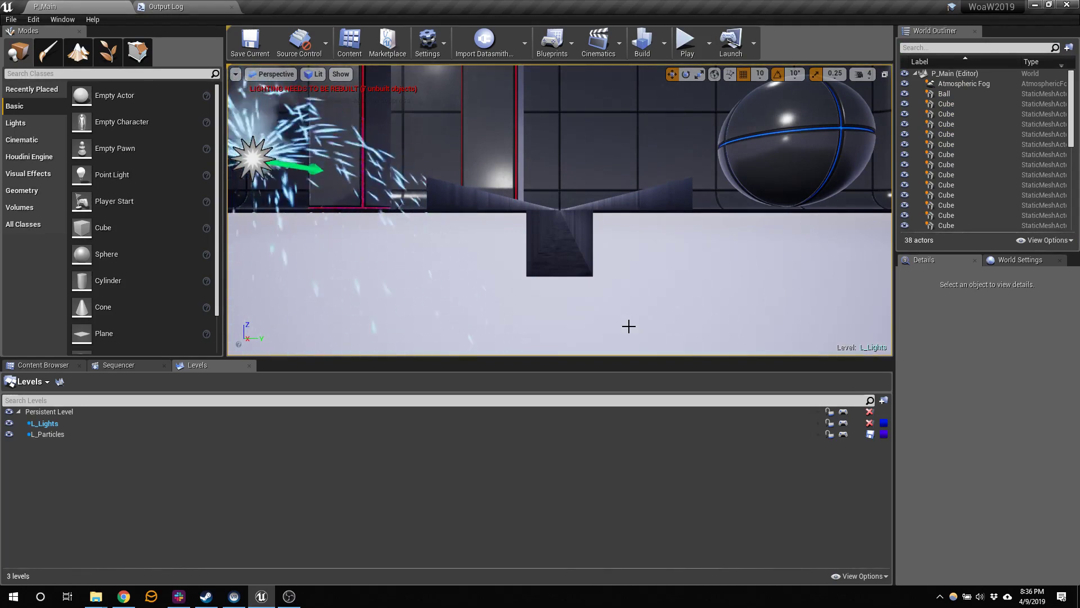
{"action": "right_click_drag", "start_coordinate": [277, 234], "coordinate": [283, 290]}
{"action": "key", "text": "s"}
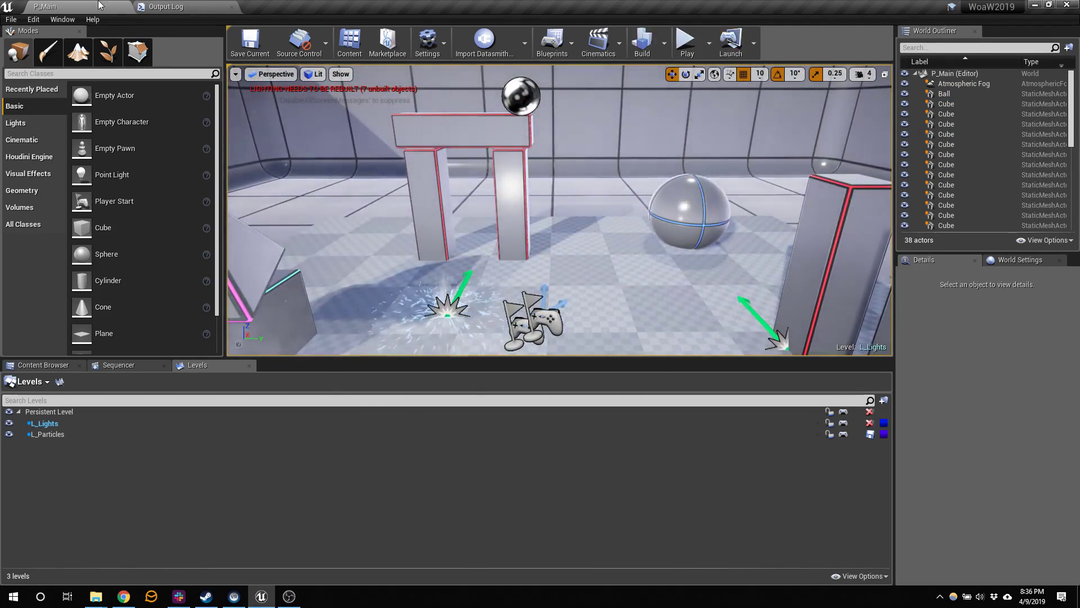
Open the P_Main level blueprint and add a Load Stream Level node above Event BeginPlay.
{"action": "left_click", "coordinate": [553, 42]}
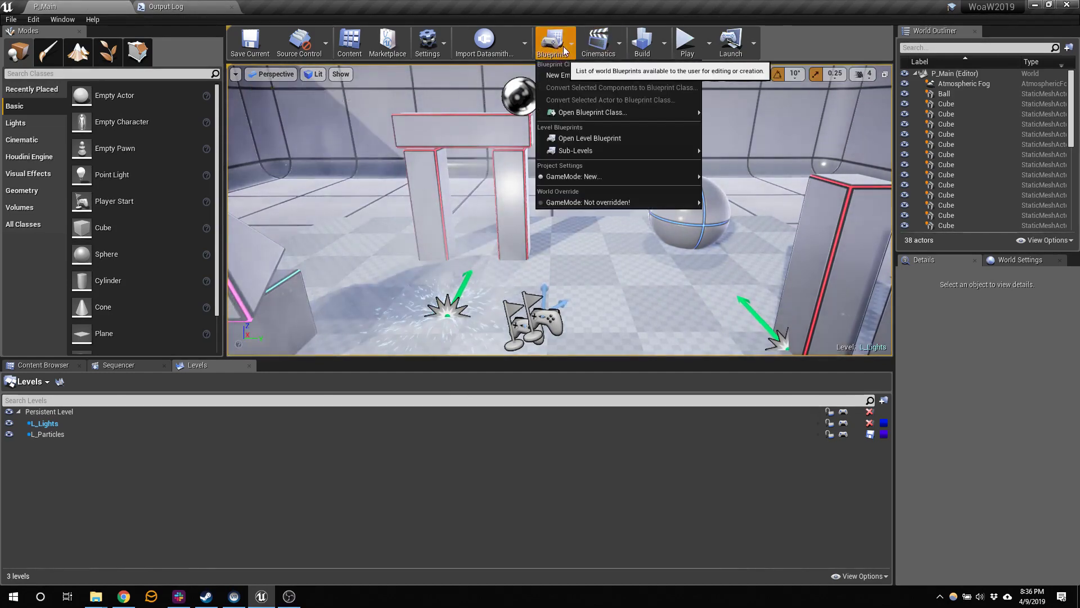
{"action": "left_click", "coordinate": [589, 137]}
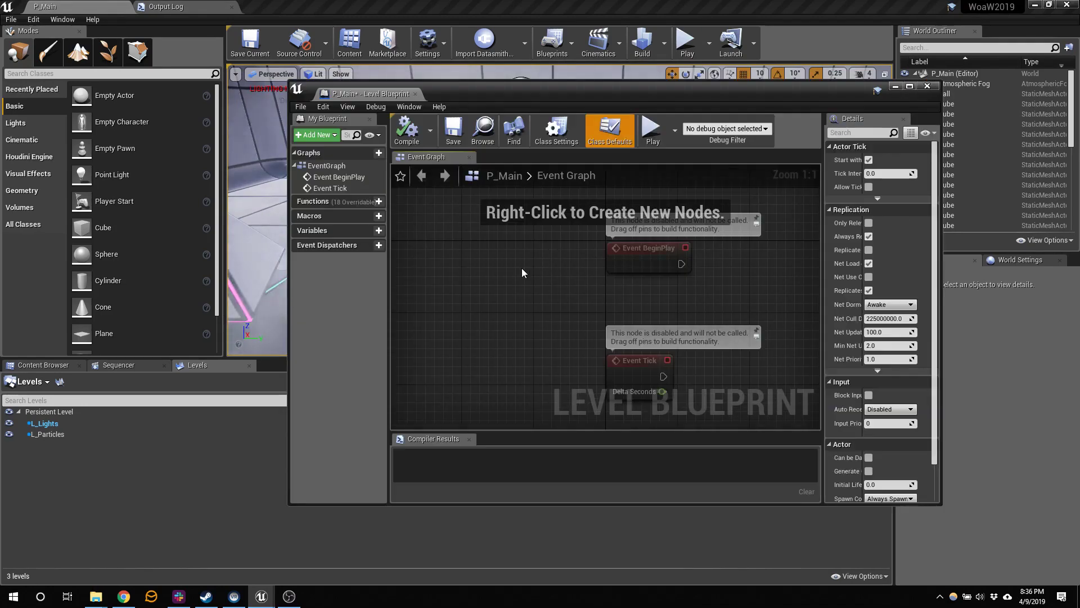
{"action": "right_click_drag", "start_coordinate": [688, 194], "coordinate": [617, 268]}
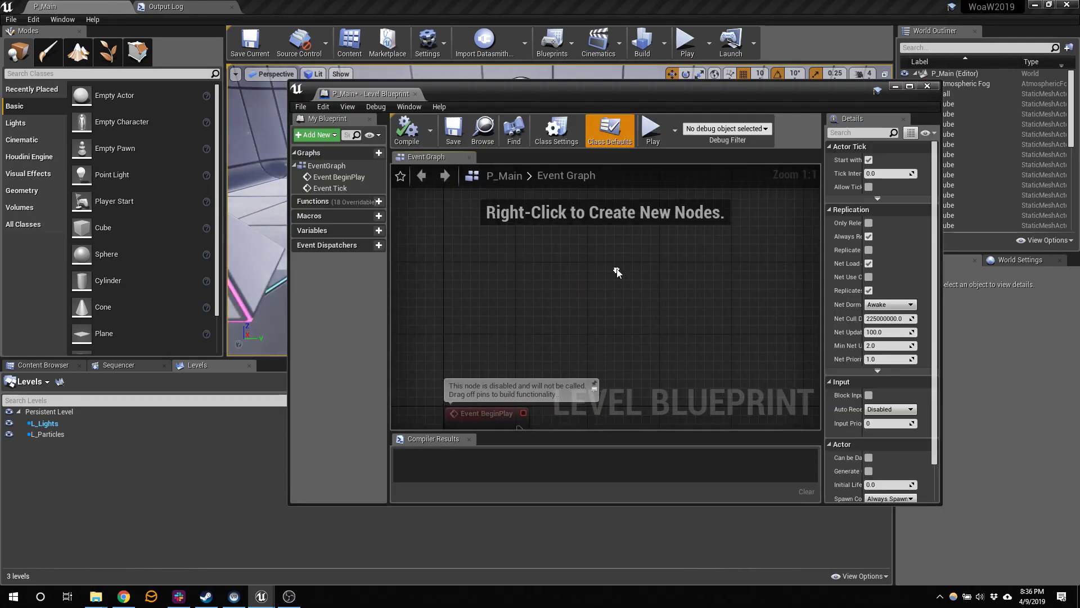
{"action": "right_click", "coordinate": [617, 269]}
{"action": "type", "text": "load "}
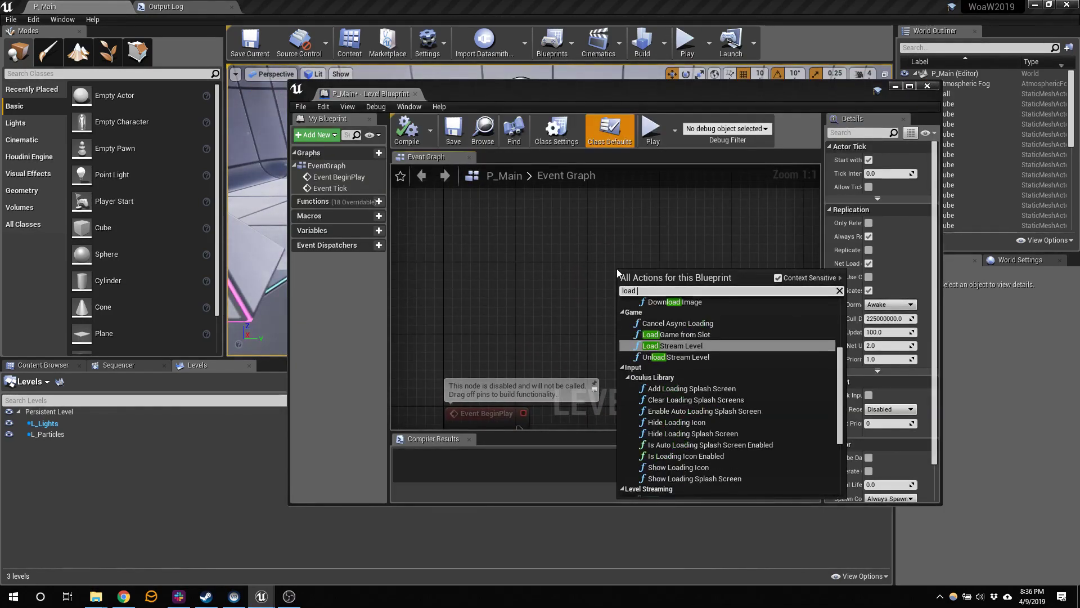
{"action": "type", "text": "level"}
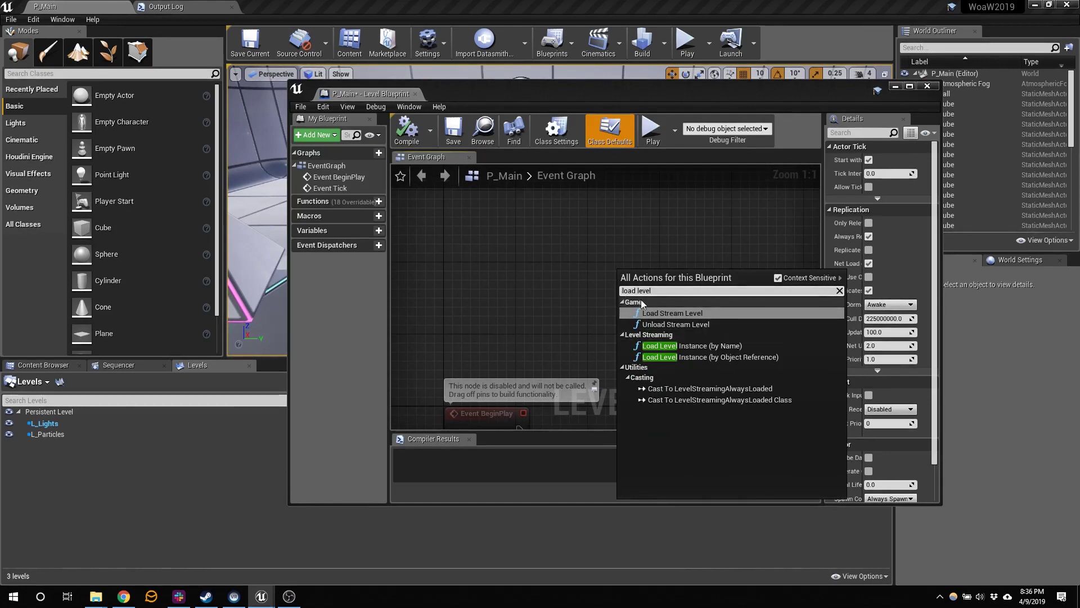
{"action": "left_click", "coordinate": [687, 312]}
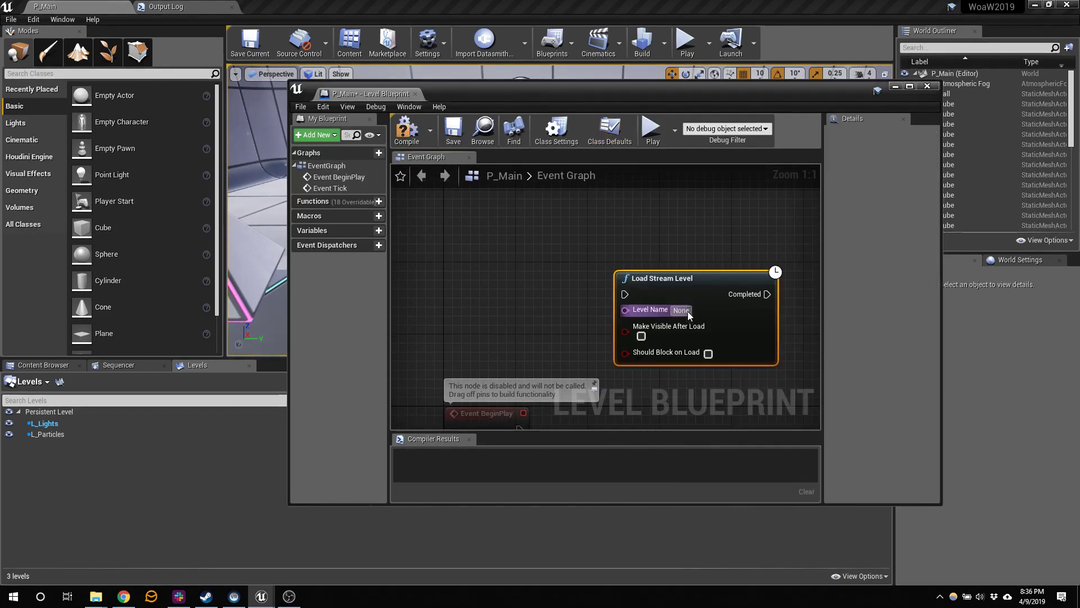
Add an Unload Stream Level node beside the Load Stream Level node.
{"action": "right_click_drag", "start_coordinate": [644, 337], "coordinate": [612, 288]}
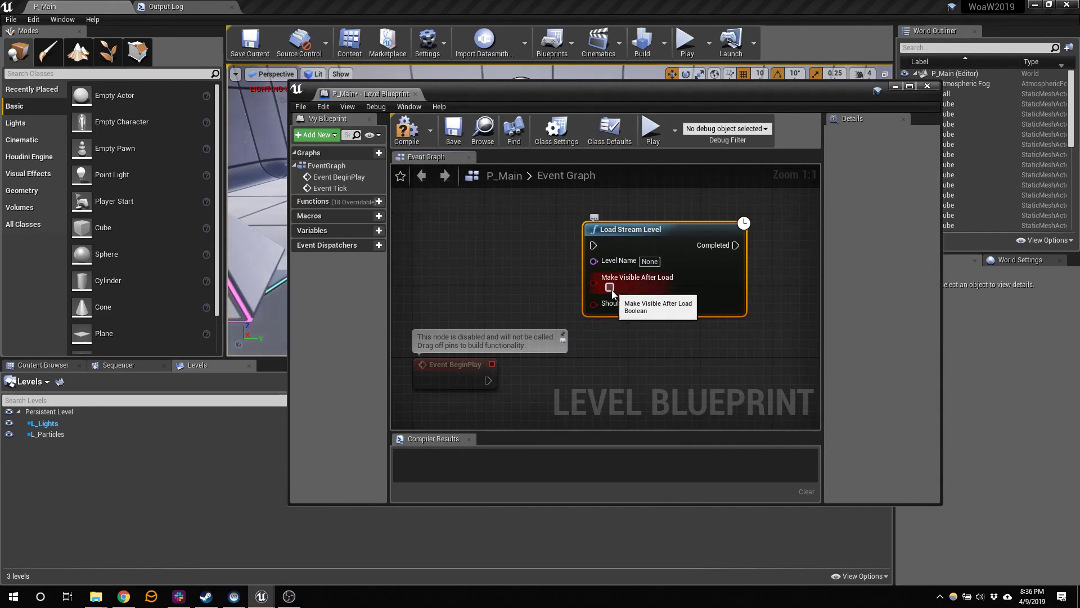
{"action": "right_click_drag", "start_coordinate": [765, 255], "coordinate": [619, 296]}
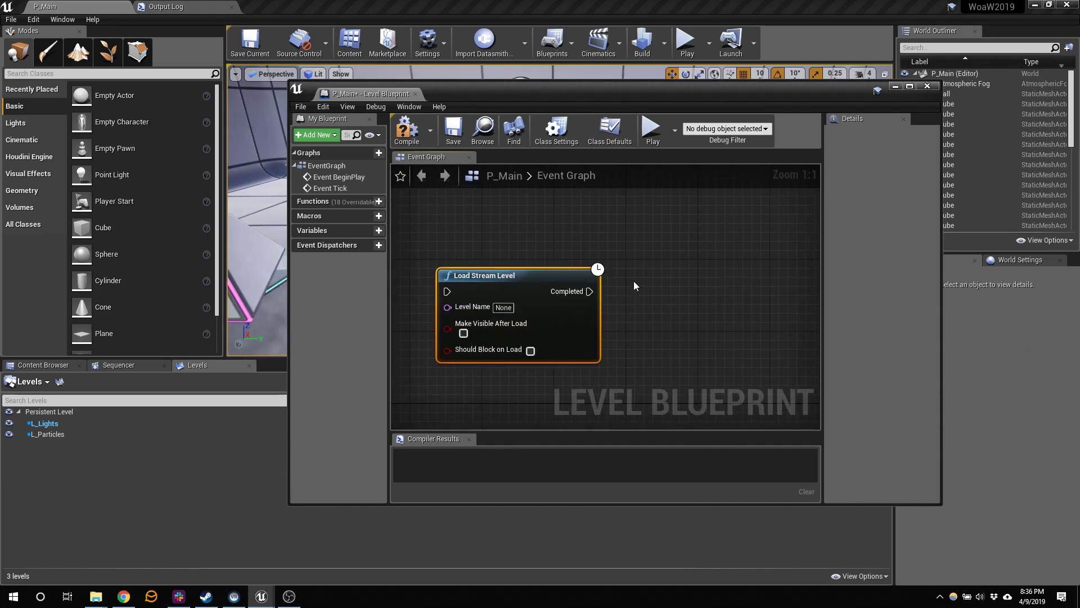
{"action": "right_click", "coordinate": [634, 281]}
{"action": "type", "text": "unload"}
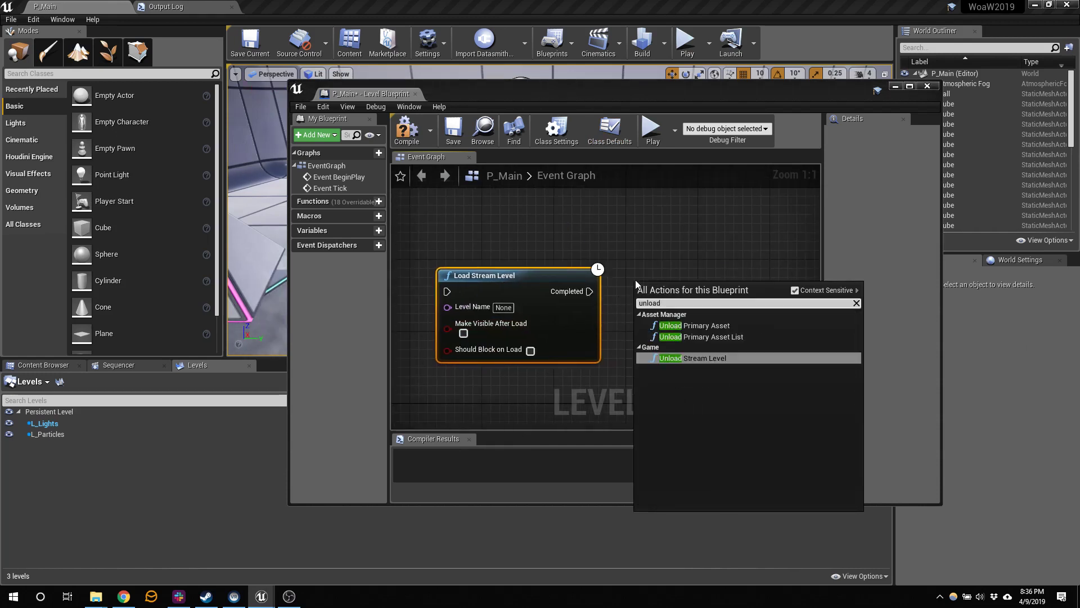
{"action": "left_click", "coordinate": [711, 357]}
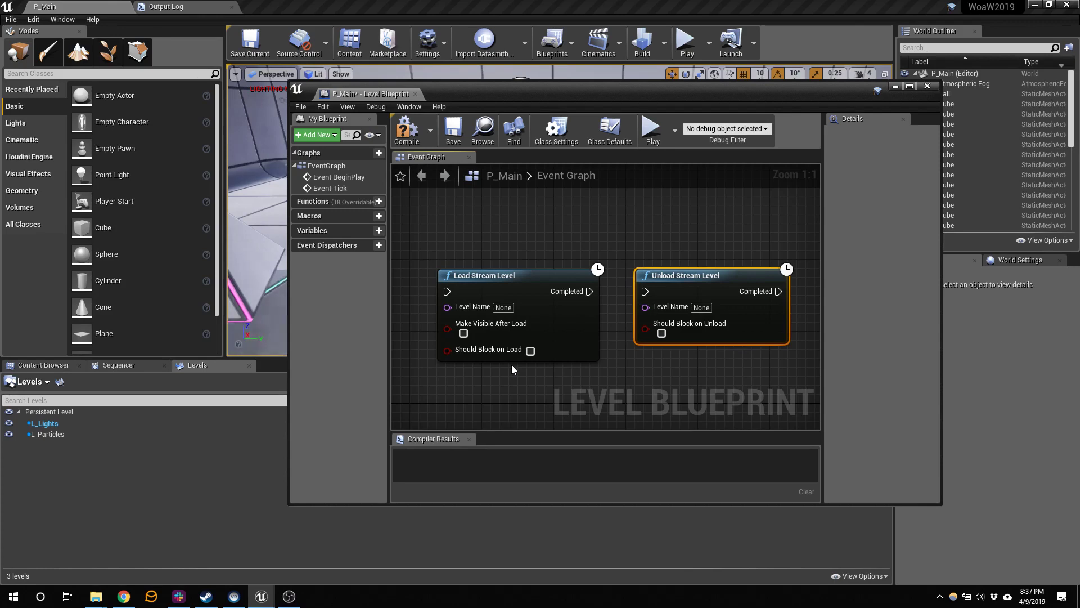
Compile the level blueprint, dock its window beside the Output Log, and return to the P_Main level.
{"action": "left_click", "coordinate": [406, 130]}
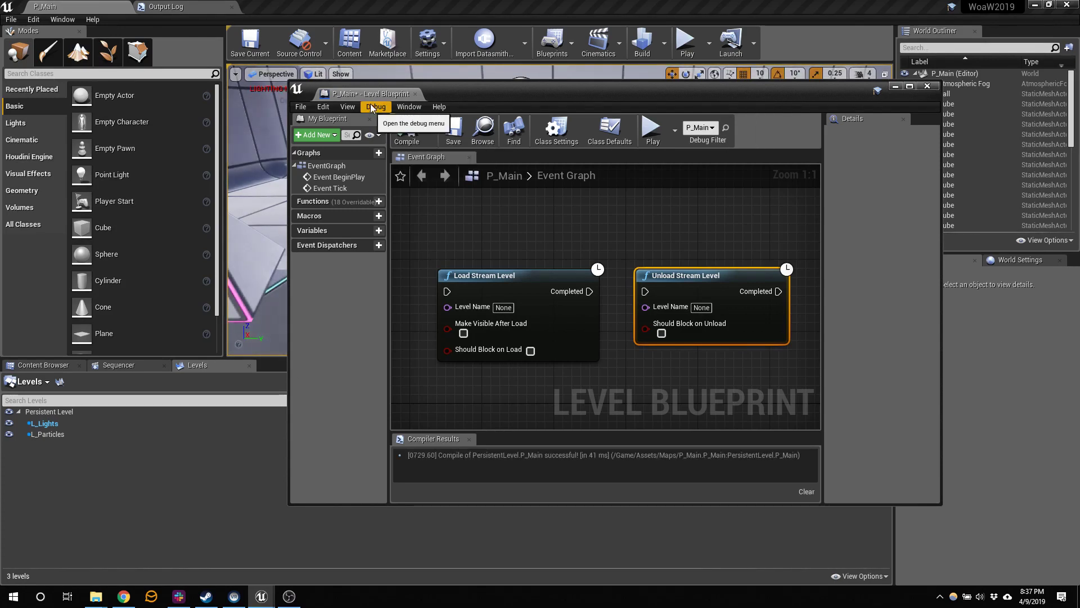
{"action": "left_click_drag", "start_coordinate": [368, 96], "coordinate": [293, 7]}
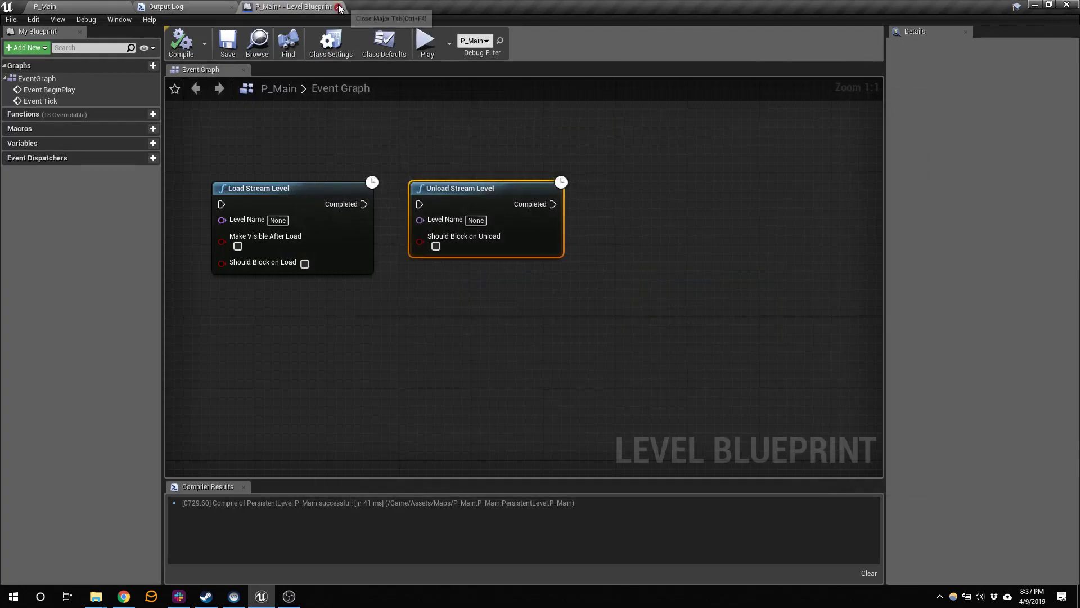
{"action": "left_click", "coordinate": [30, 5]}
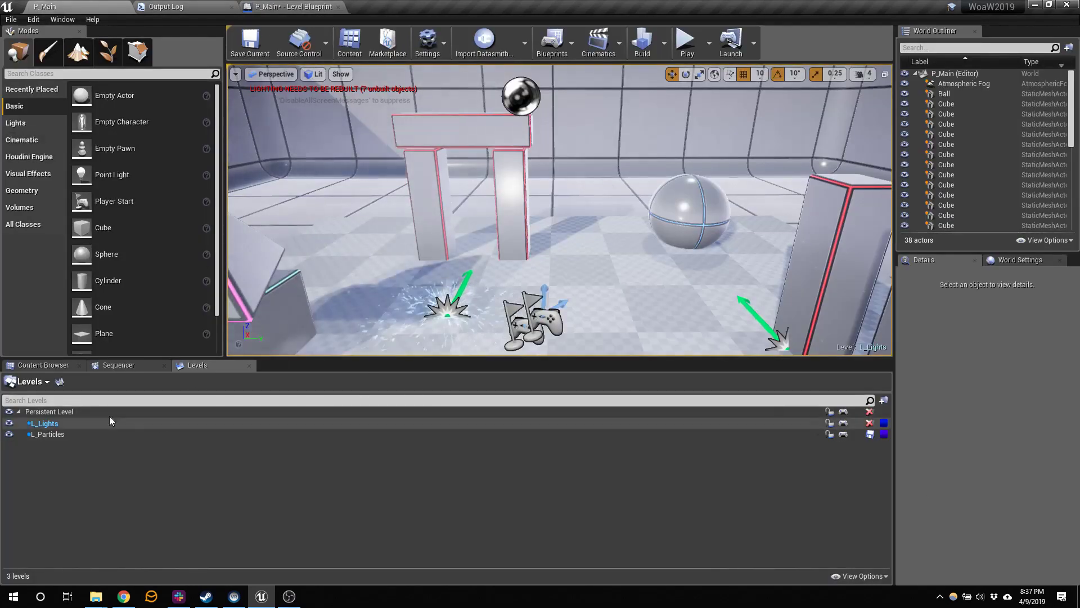
Change the streaming method of the L_Lights sublevel to Always Loaded.
{"action": "right_click", "coordinate": [46, 424]}
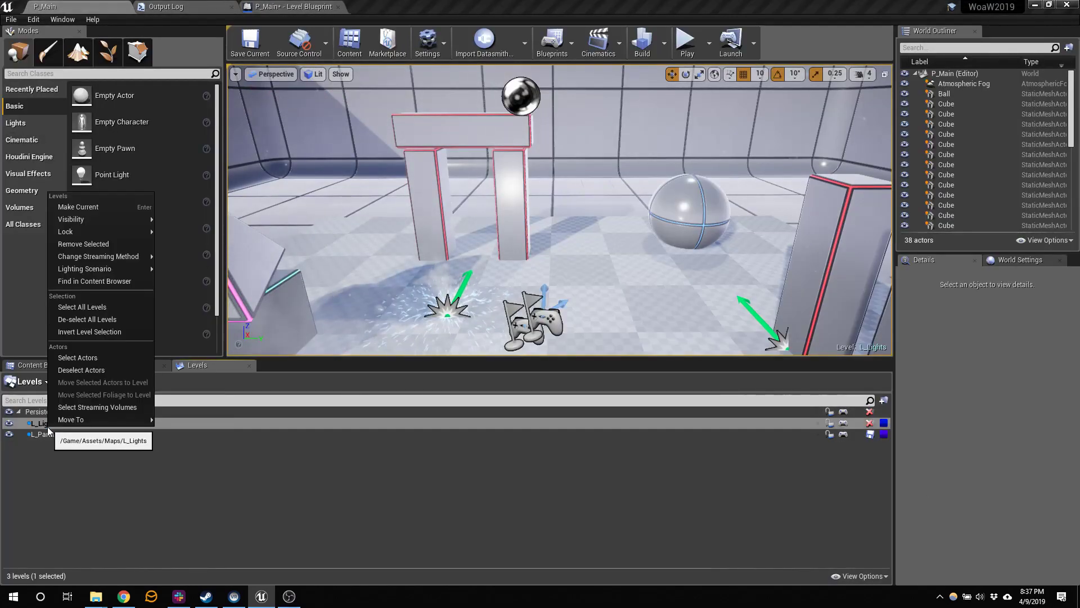
{"action": "mouse_move", "coordinate": [142, 221]}
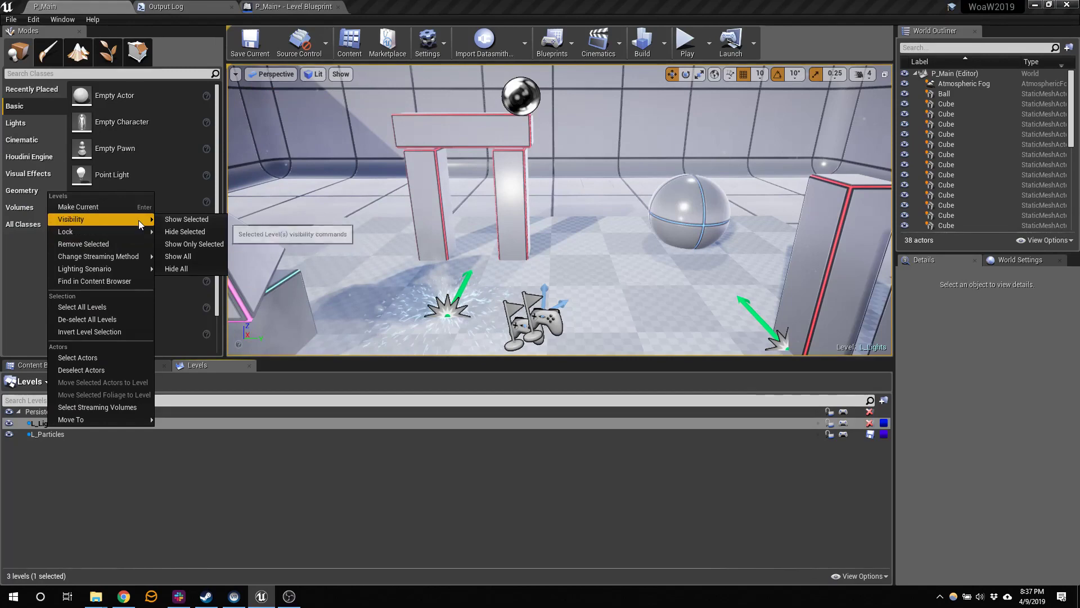
{"action": "mouse_move", "coordinate": [131, 256]}
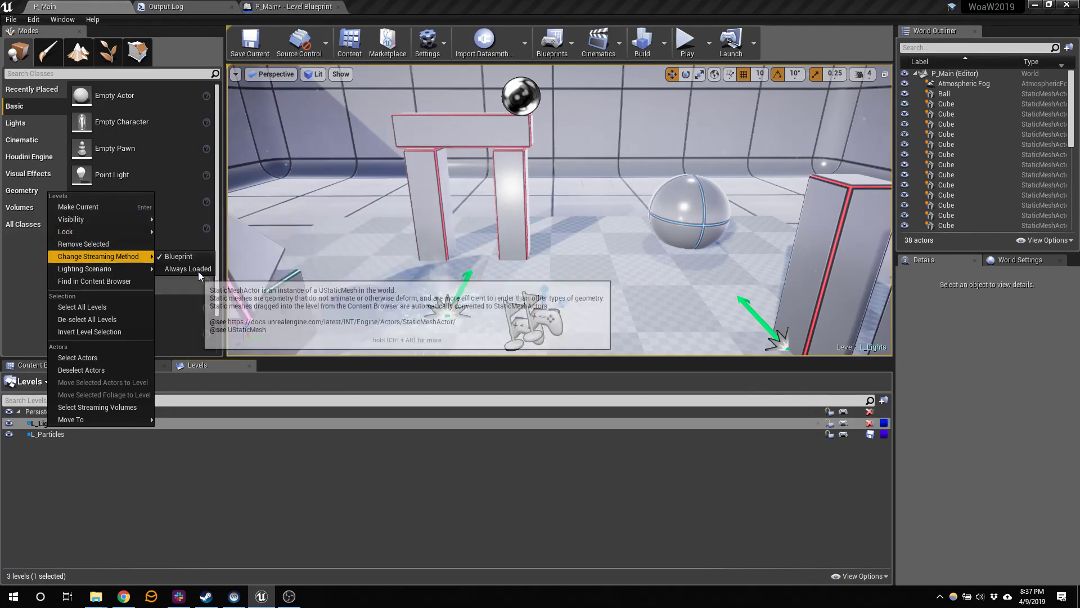
{"action": "left_click", "coordinate": [201, 268]}
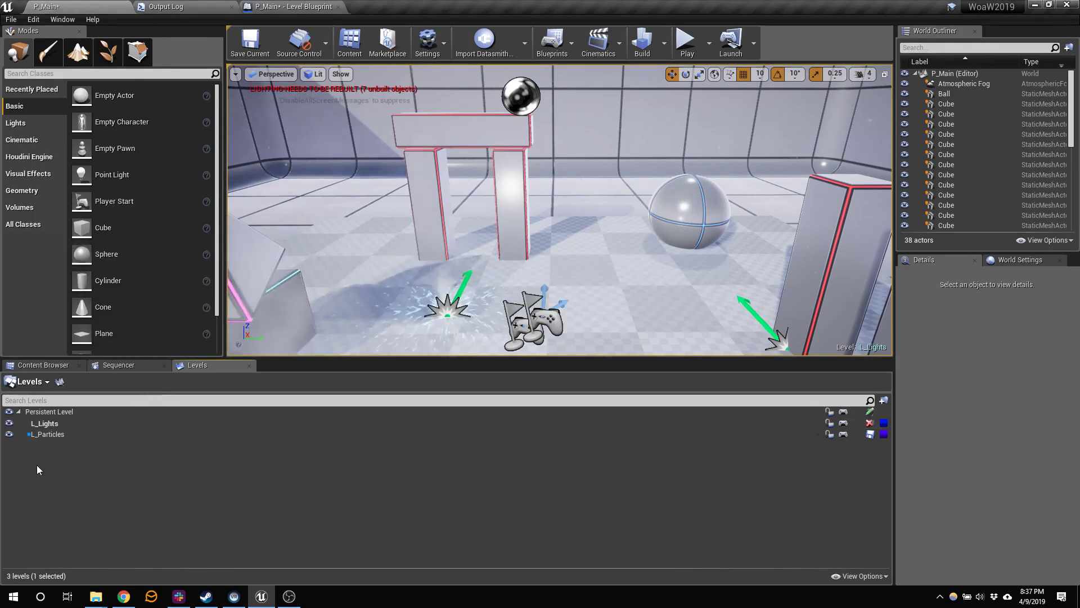
Change the streaming method of the L_Particles sublevel to Always Loaded.
{"action": "left_click", "coordinate": [47, 437]}
{"action": "right_click", "coordinate": [51, 437]}
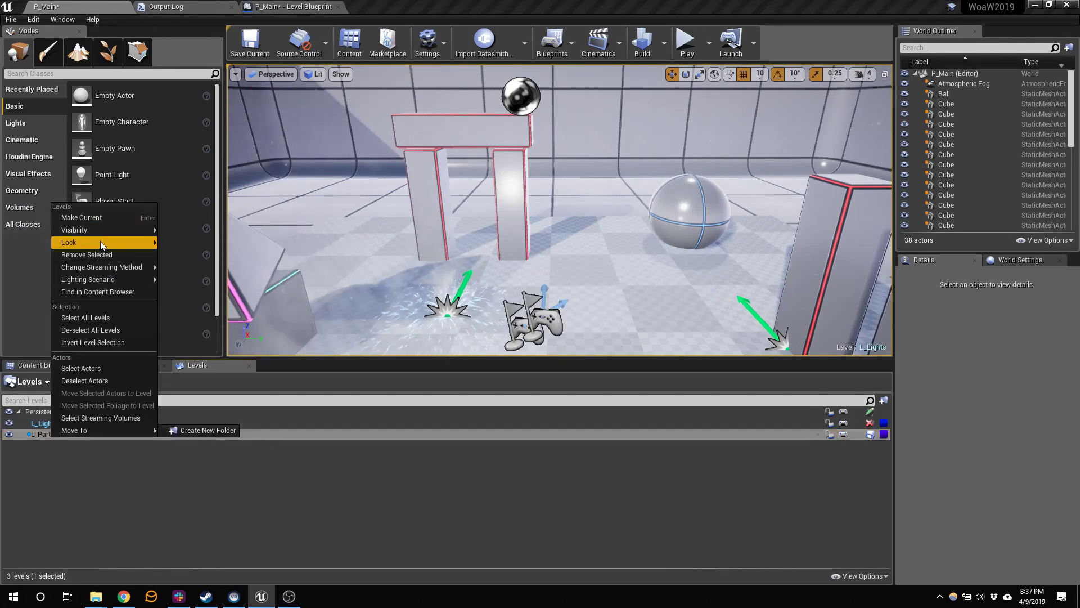
{"action": "mouse_move", "coordinate": [108, 272]}
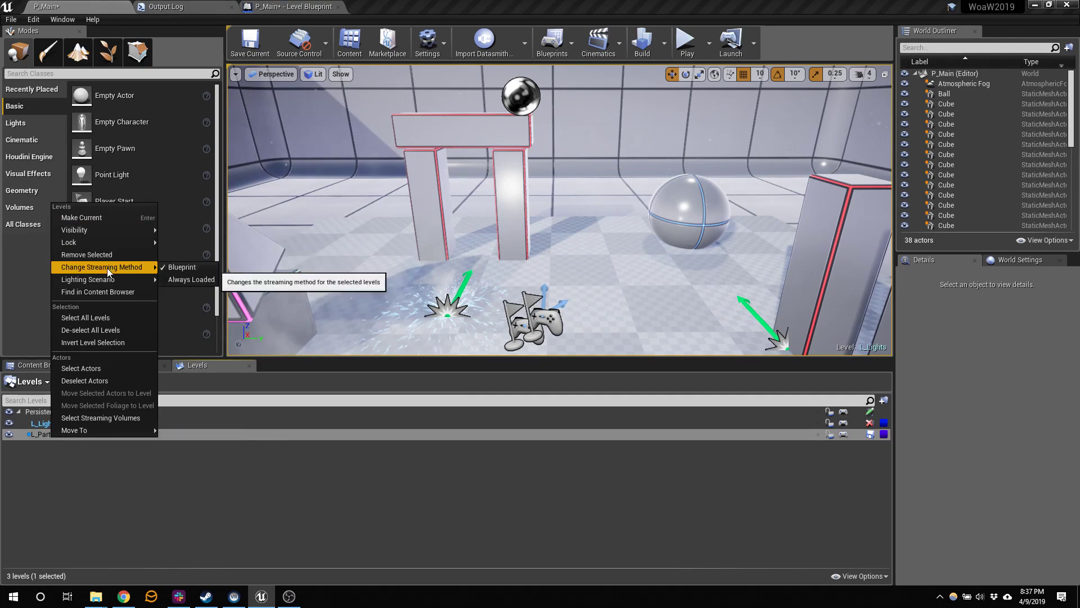
{"action": "left_click", "coordinate": [202, 279]}
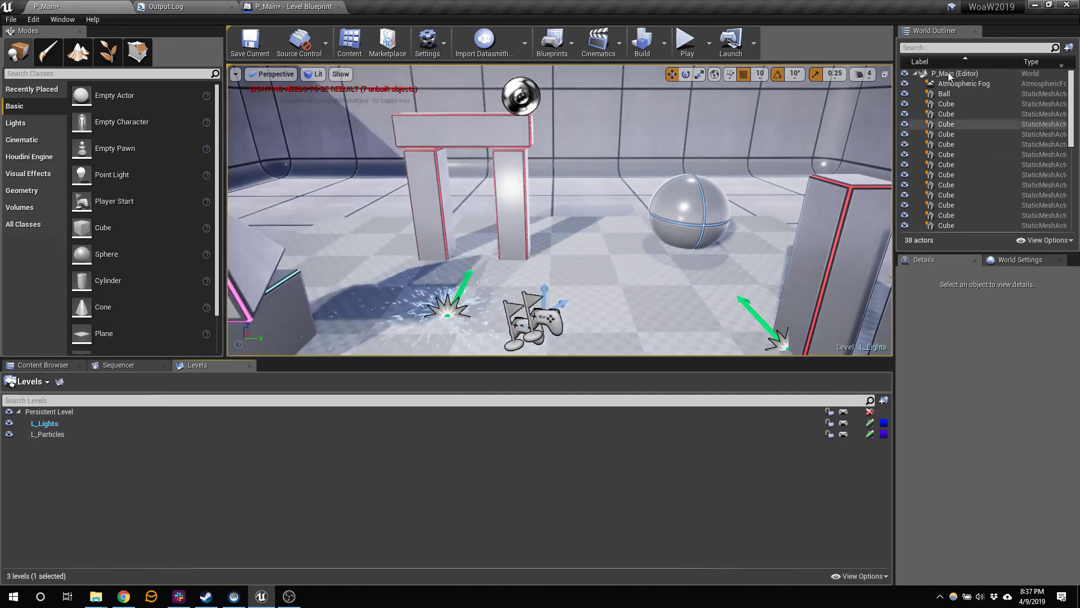
Play the level in the viewport, fly around to examine the lights and particle effects, and stop playing.
{"action": "left_click", "coordinate": [686, 43]}
{"action": "left_click", "coordinate": [612, 306]}
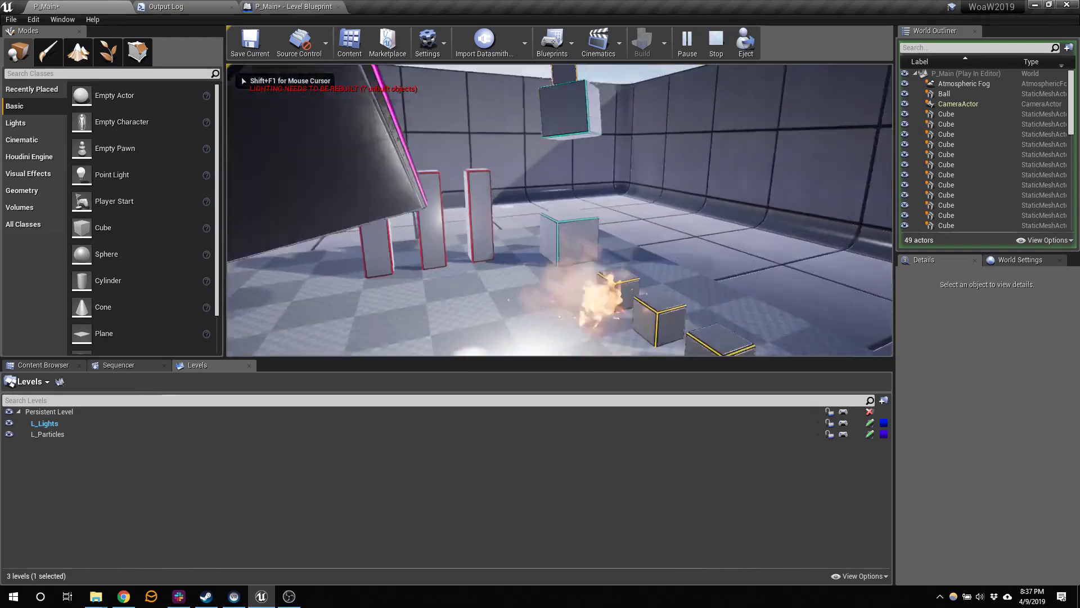
{"action": "key", "text": "w"}
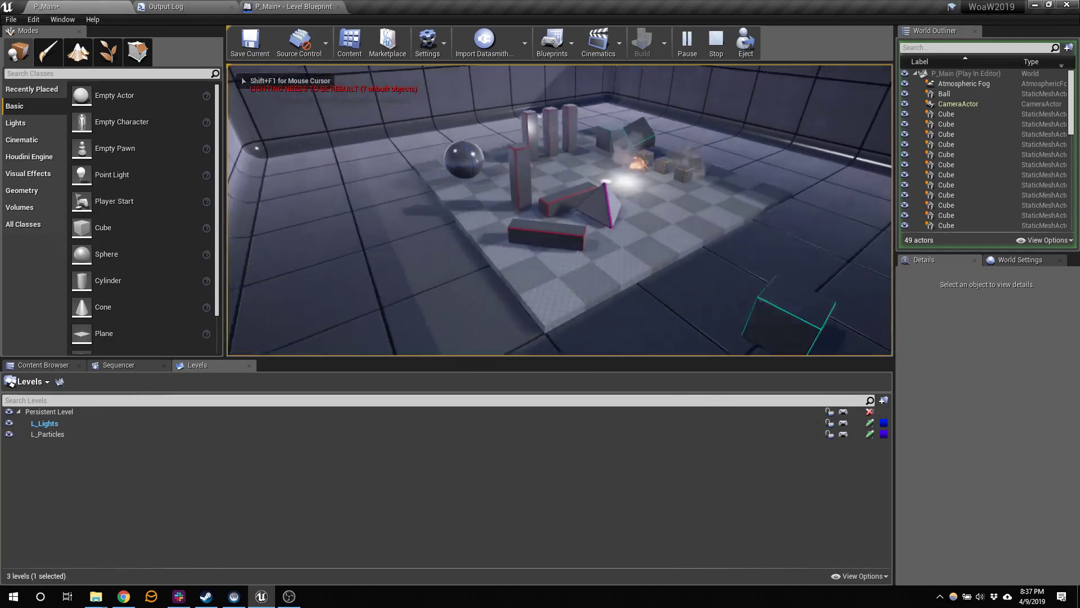
{"action": "key", "text": "s"}
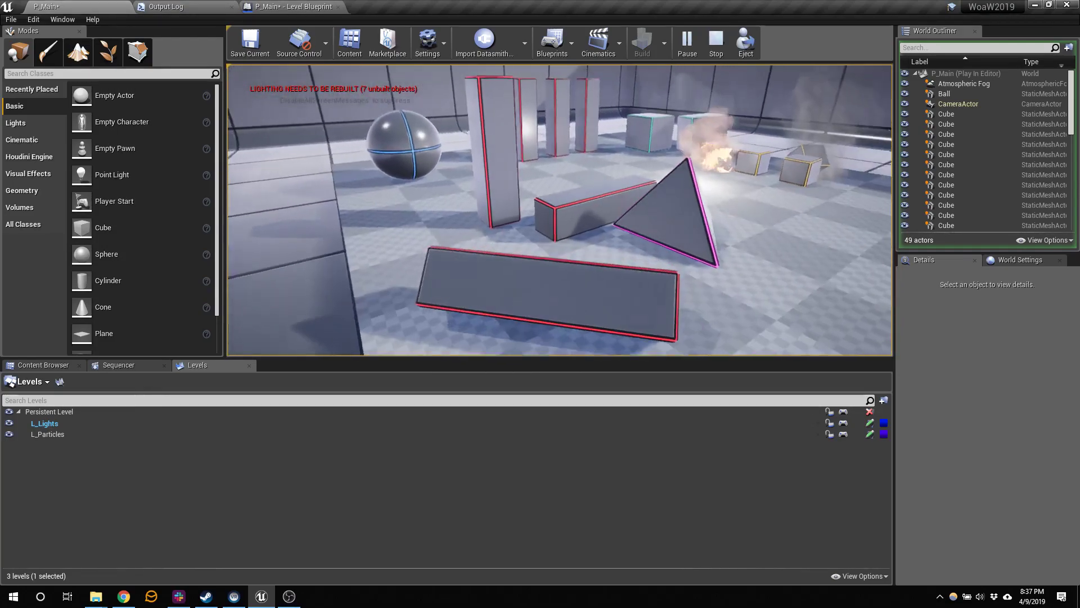
{"action": "key", "text": "w"}
{"action": "key", "text": "s"}
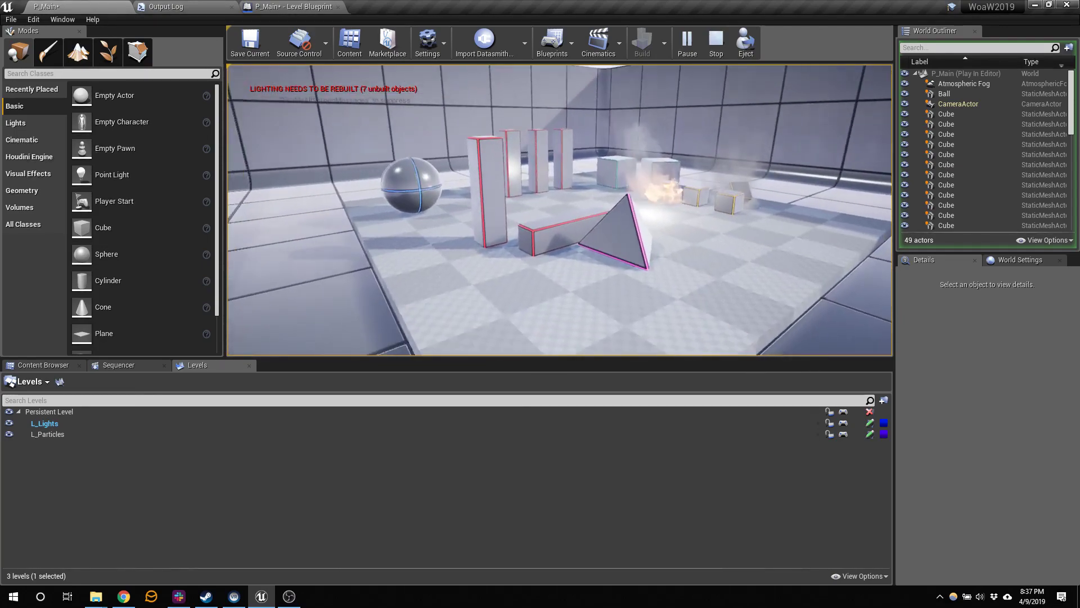
{"action": "key", "text": "s"}
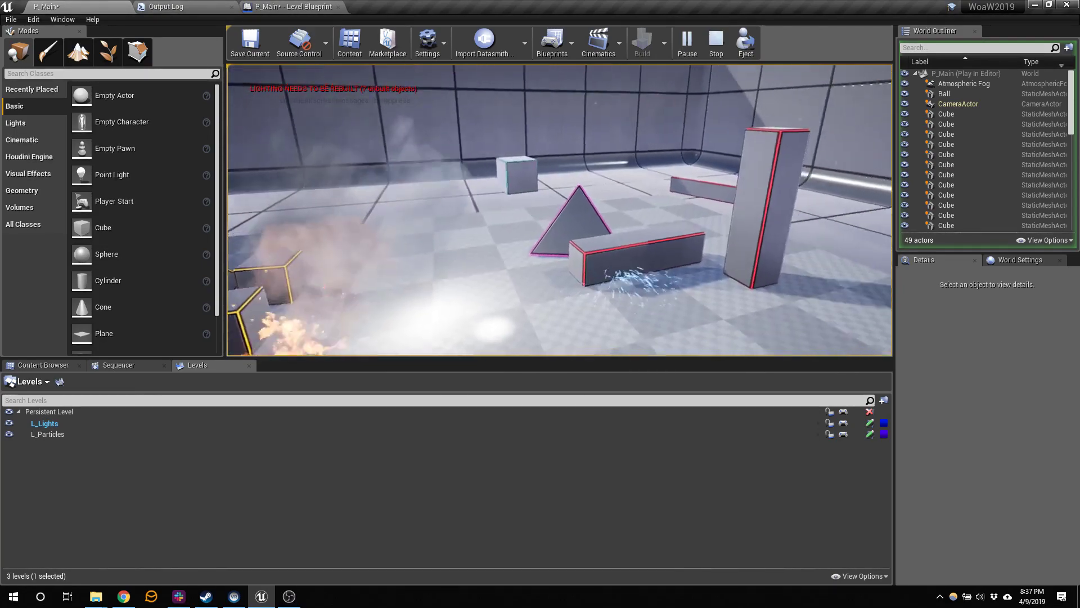
{"action": "key", "text": "w"}
{"action": "key", "text": "s"}
{"action": "key", "text": "s"}
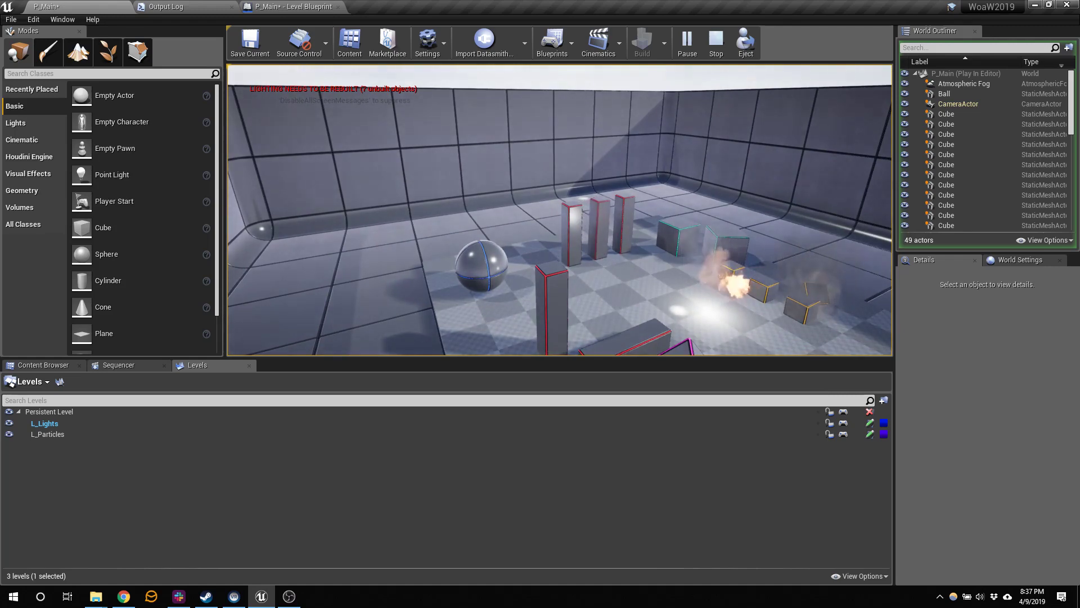
{"action": "key", "text": "Escape"}
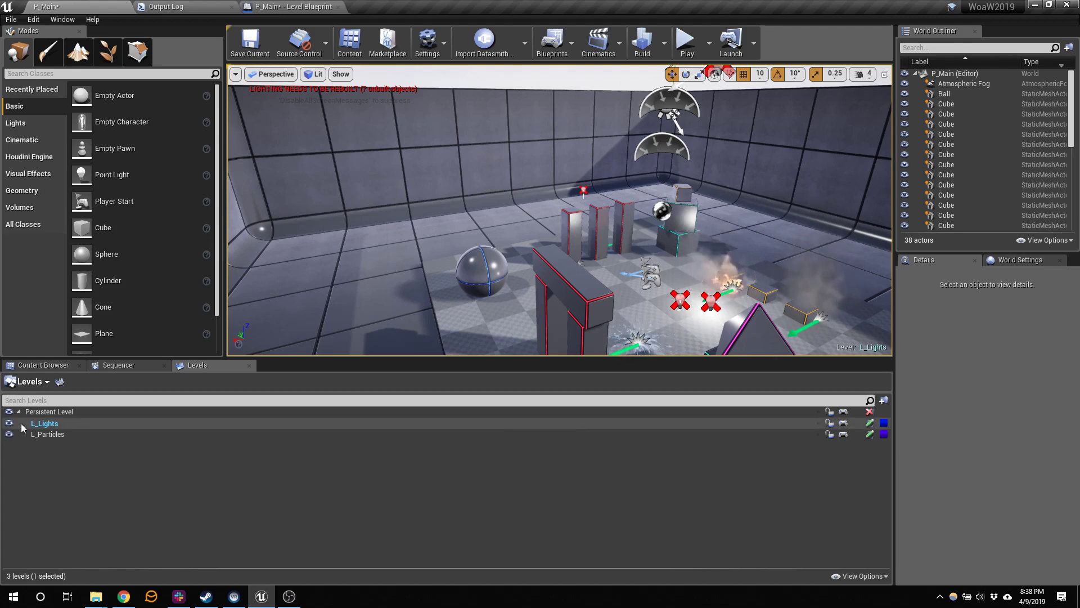
{"action": "left_click", "coordinate": [58, 426]}
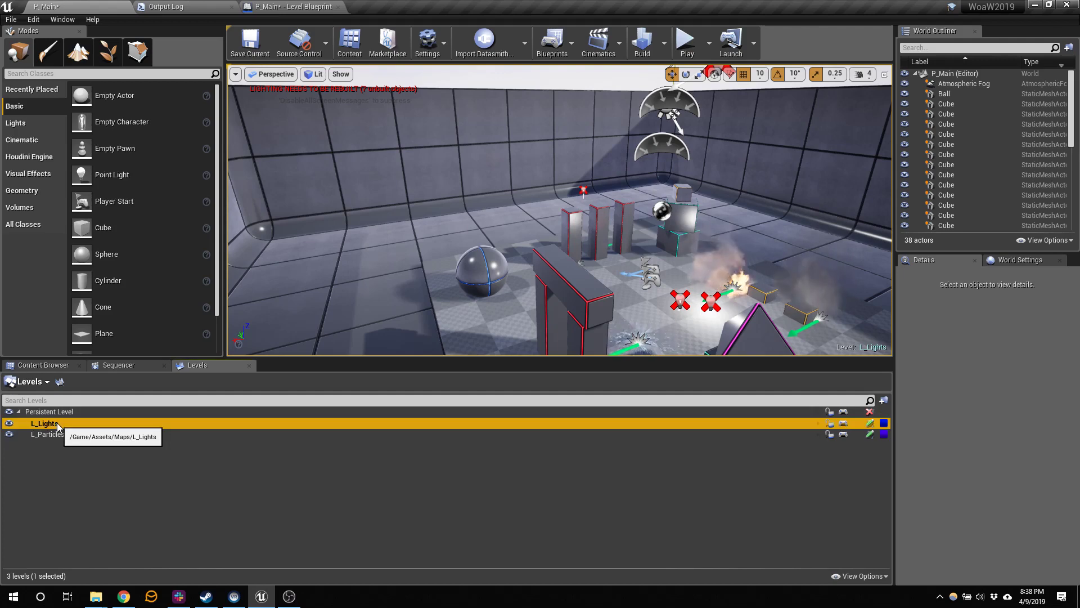
{"action": "left_click", "coordinate": [26, 381]}
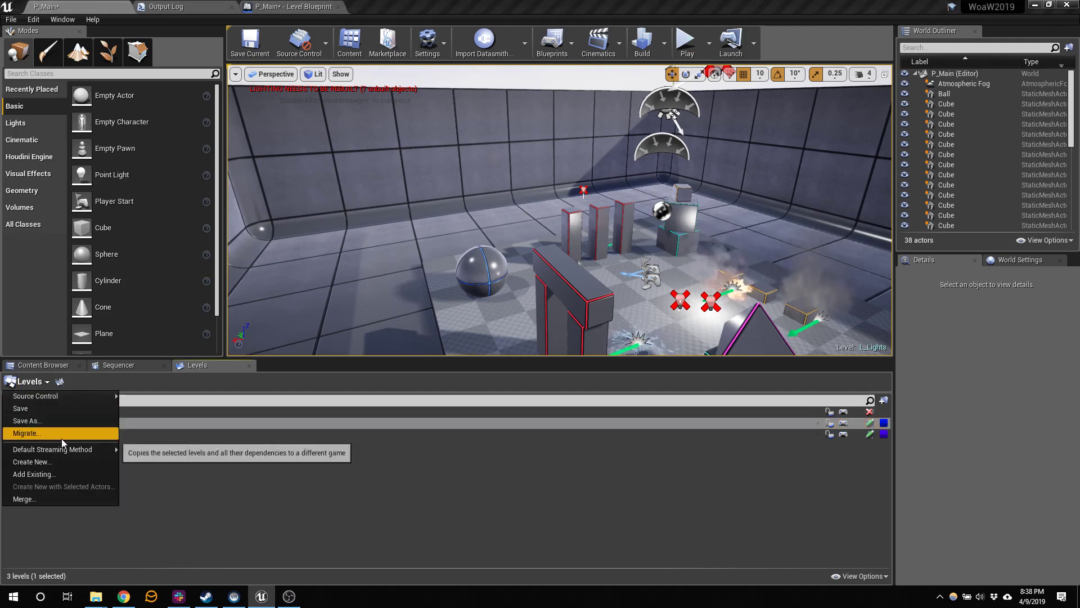
{"action": "left_click", "coordinate": [208, 491]}
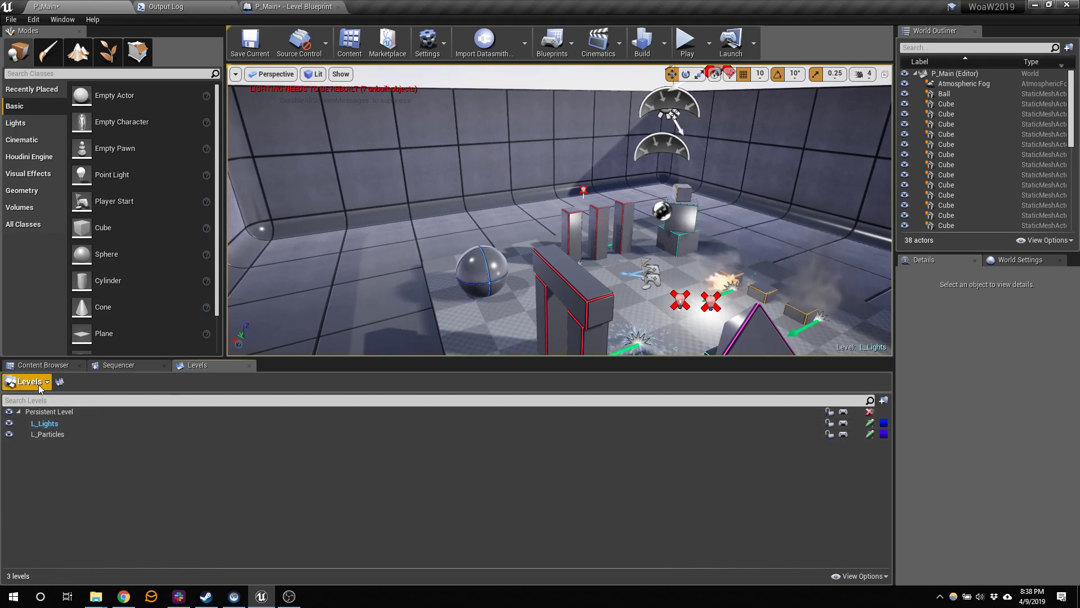
{"action": "left_click", "coordinate": [48, 425]}
{"action": "right_click", "coordinate": [51, 427]}
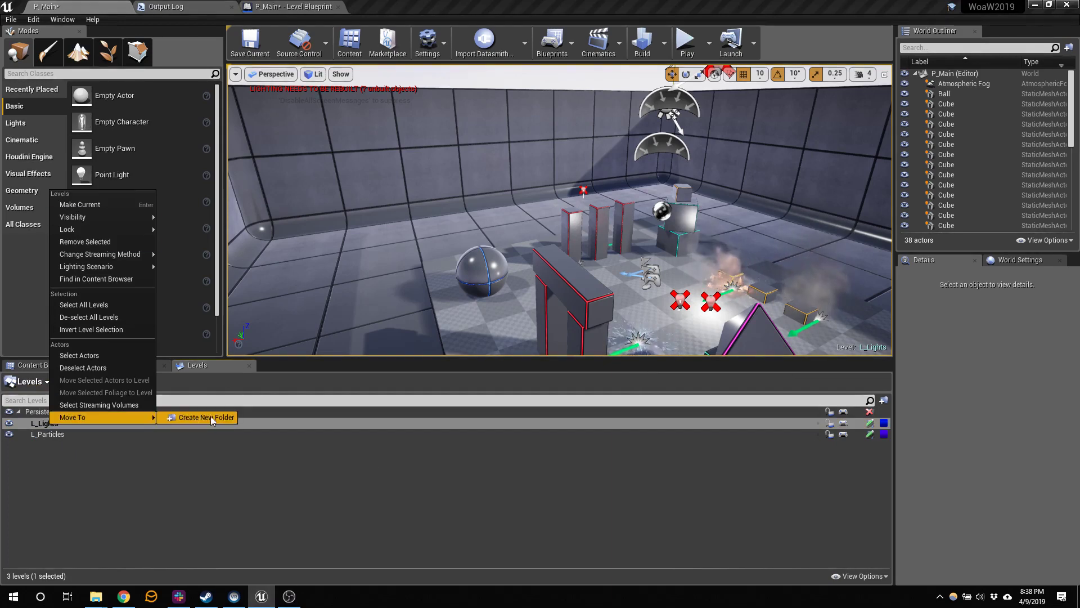
{"action": "left_click", "coordinate": [248, 455]}
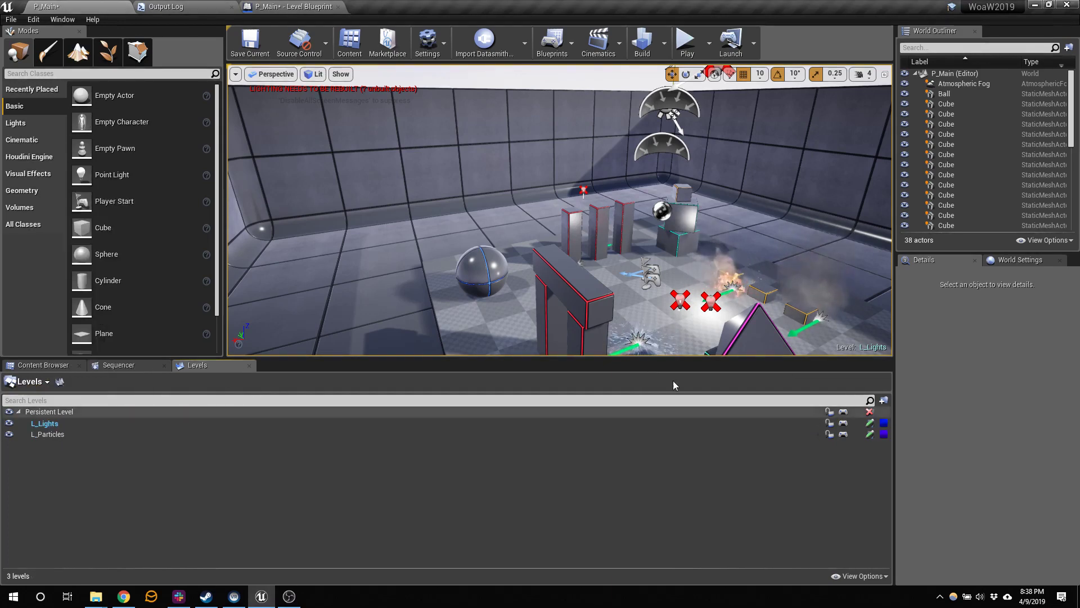
Restrict the World Outliner to actors in the current level and make L_Particles the current level.
{"action": "left_click", "coordinate": [1064, 243]}
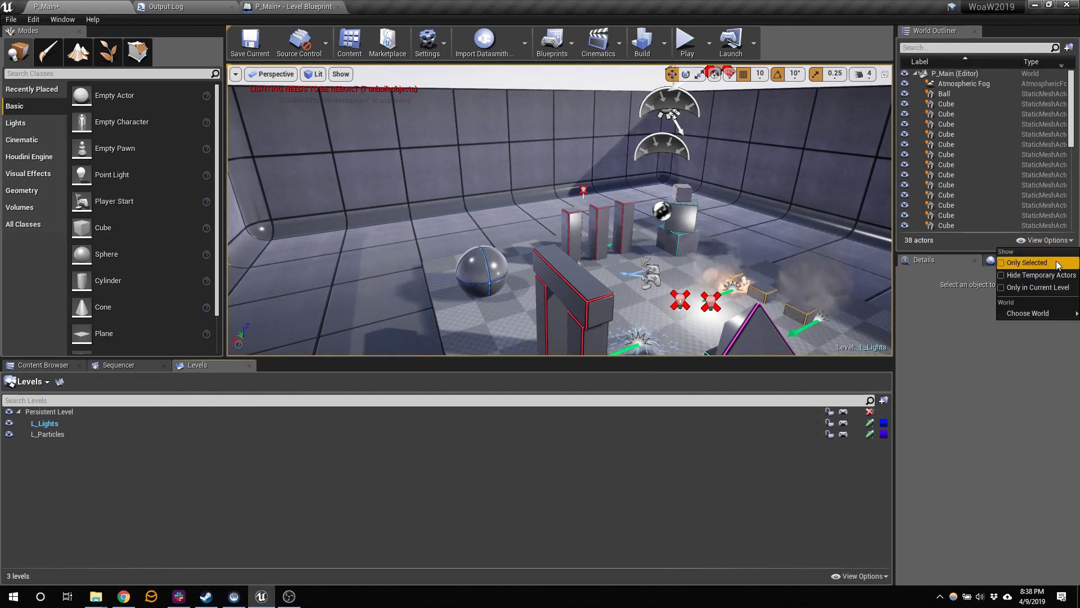
{"action": "left_click", "coordinate": [1047, 287]}
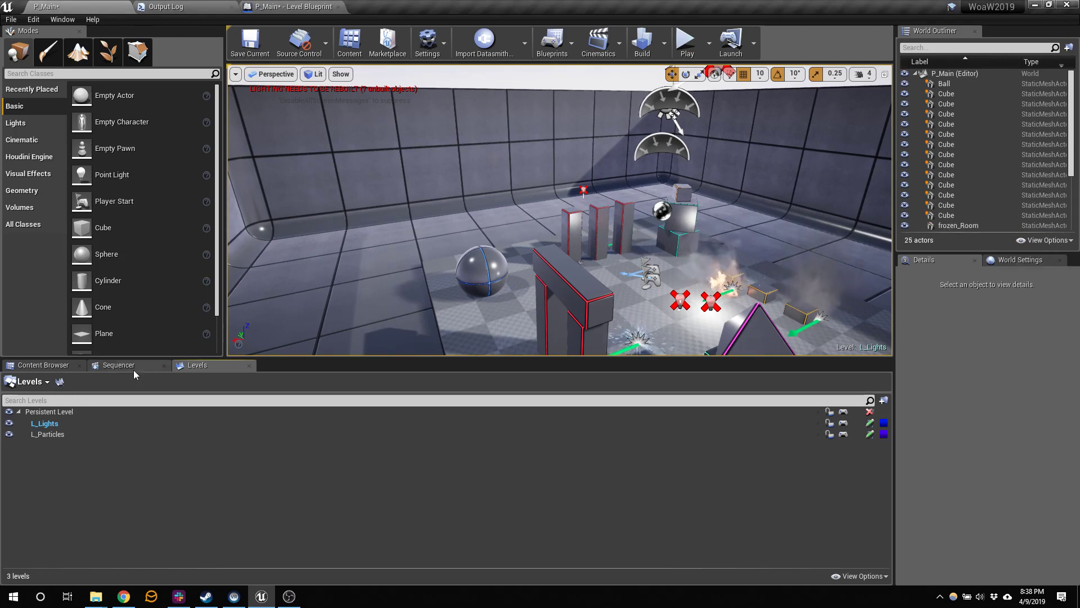
{"action": "double_click", "coordinate": [62, 436]}
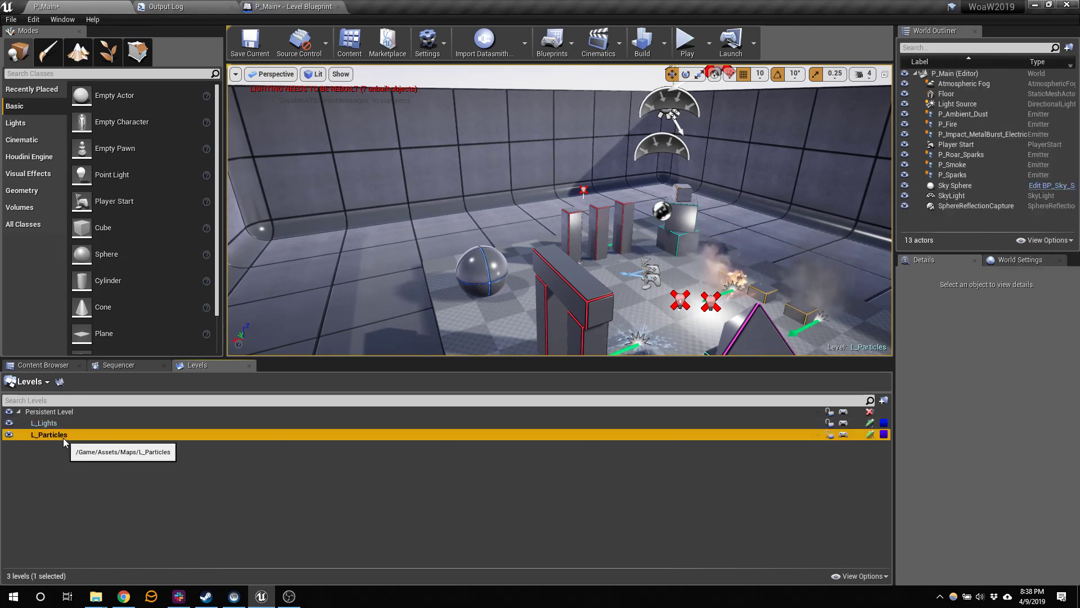
Make L_Lights, the Persistent Level and L_Particles current in turn to compare which actors each level contains.
{"action": "left_click", "coordinate": [51, 426]}
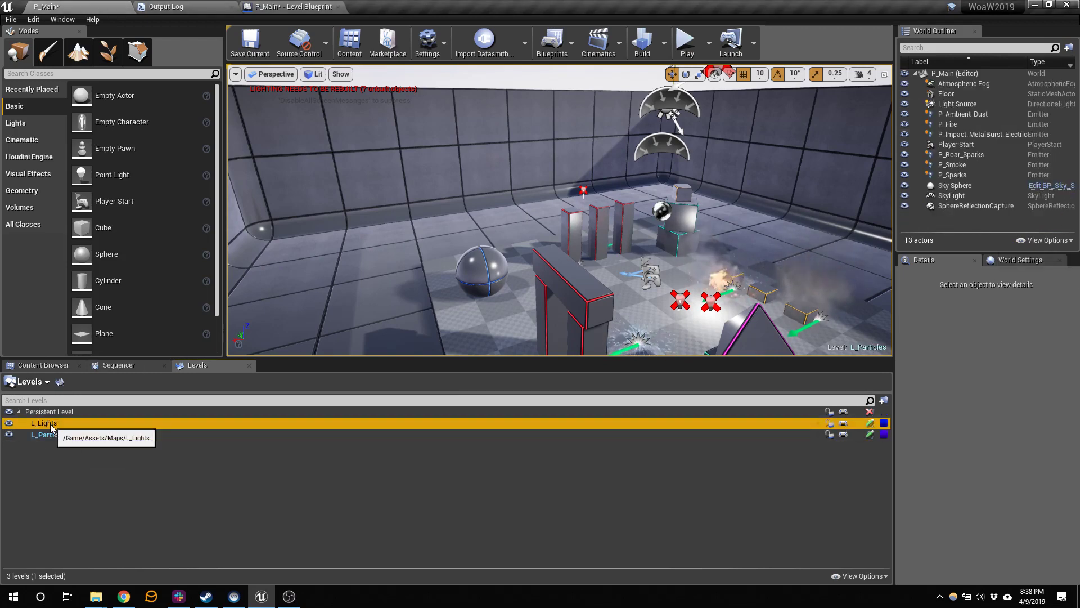
{"action": "double_click", "coordinate": [51, 425]}
{"action": "double_click", "coordinate": [62, 416]}
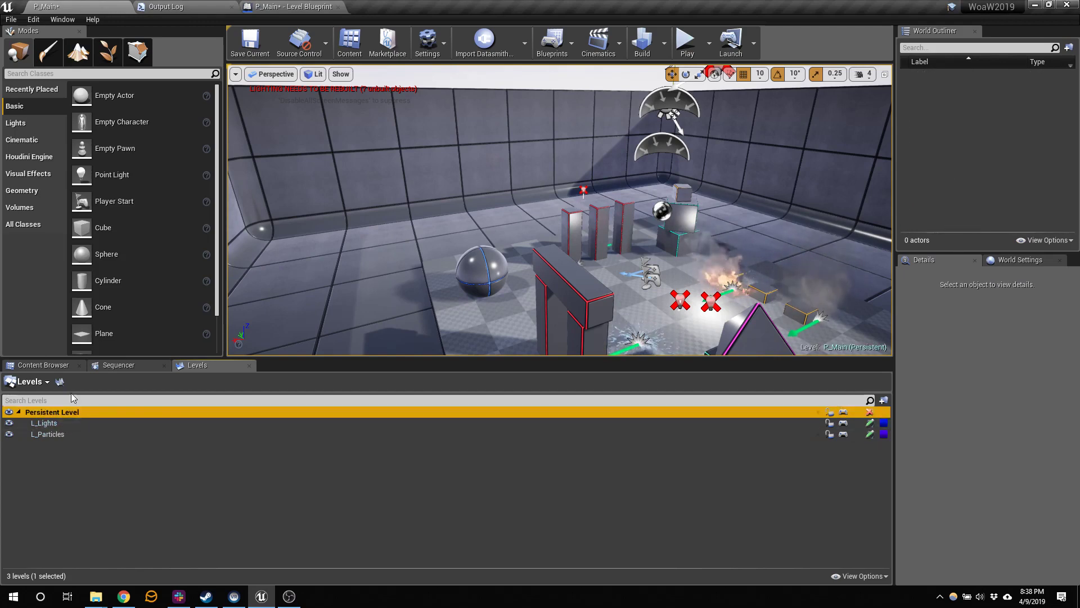
{"action": "double_click", "coordinate": [50, 423]}
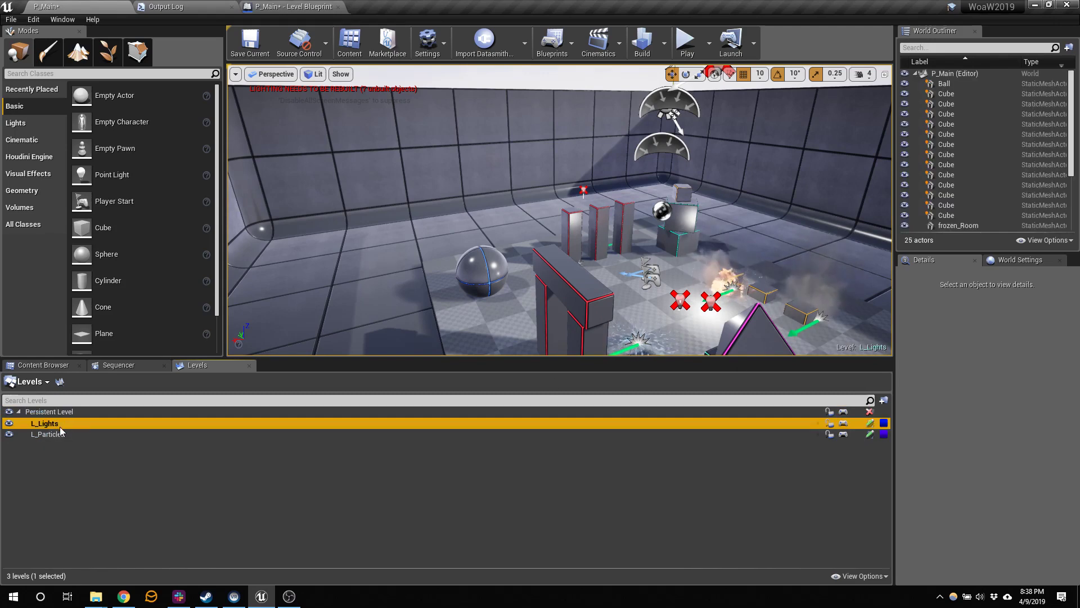
{"action": "double_click", "coordinate": [56, 433]}
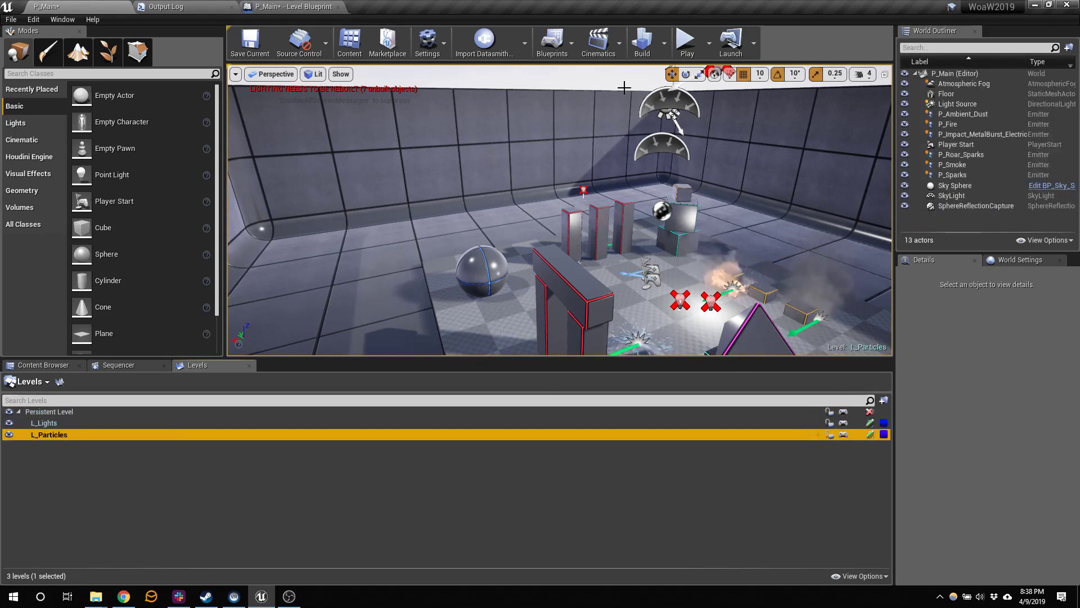
Select all actors of L_Particles, from Atmospheric Fog to SphereReflectionCapture, and move them sideways out of the room.
{"action": "right_click_drag", "start_coordinate": [752, 237], "coordinate": [745, 234]}
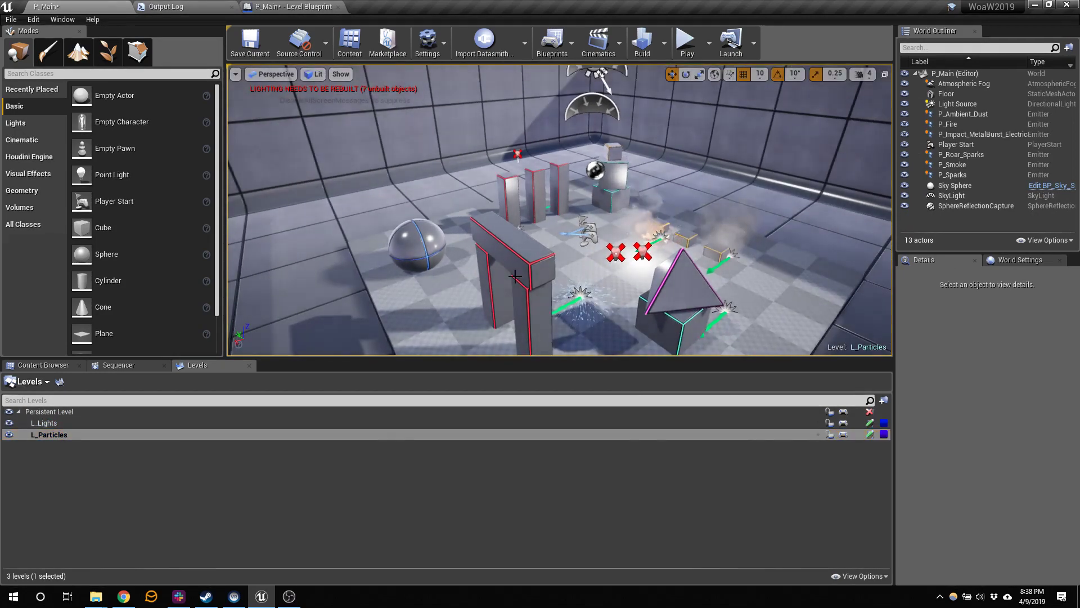
{"action": "left_click", "coordinate": [969, 85]}
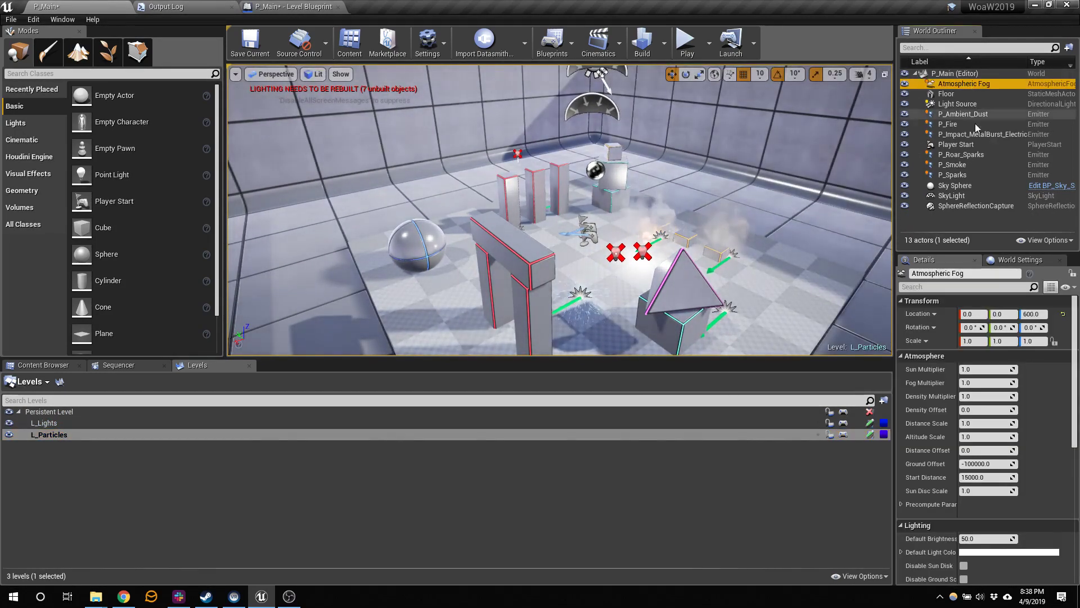
{"action": "left_click", "coordinate": [970, 205], "text": "shift"}
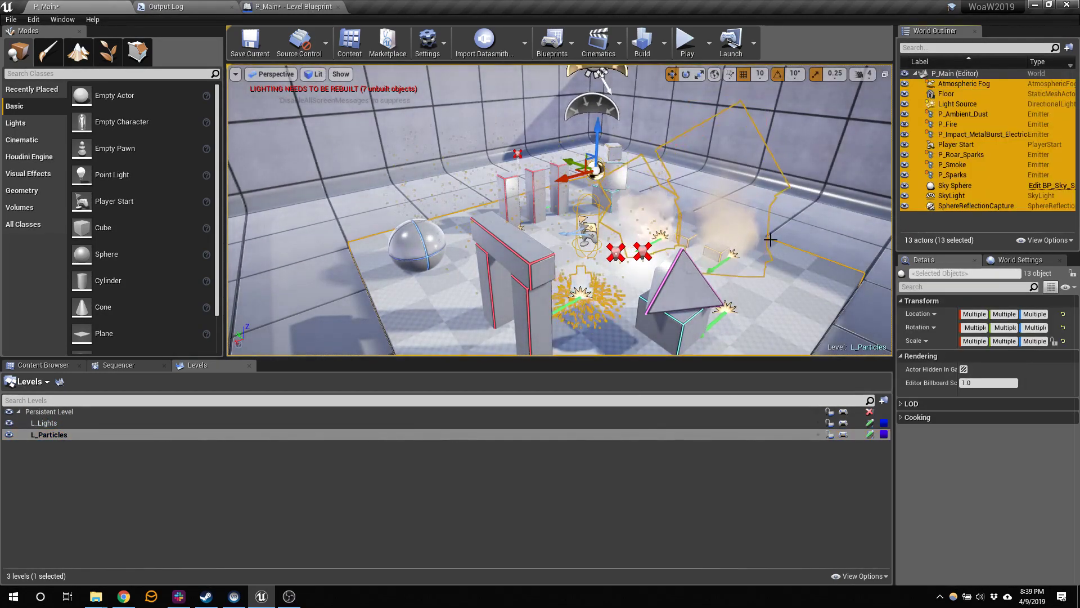
{"action": "key", "text": "f"}
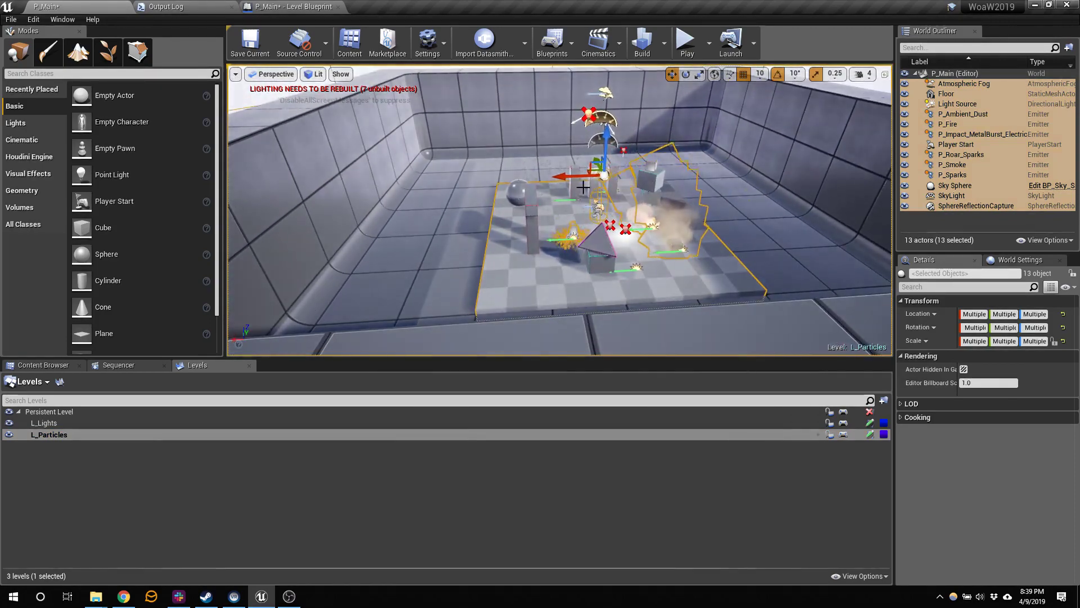
{"action": "left_click_drag", "start_coordinate": [573, 176], "coordinate": [227, 188]}
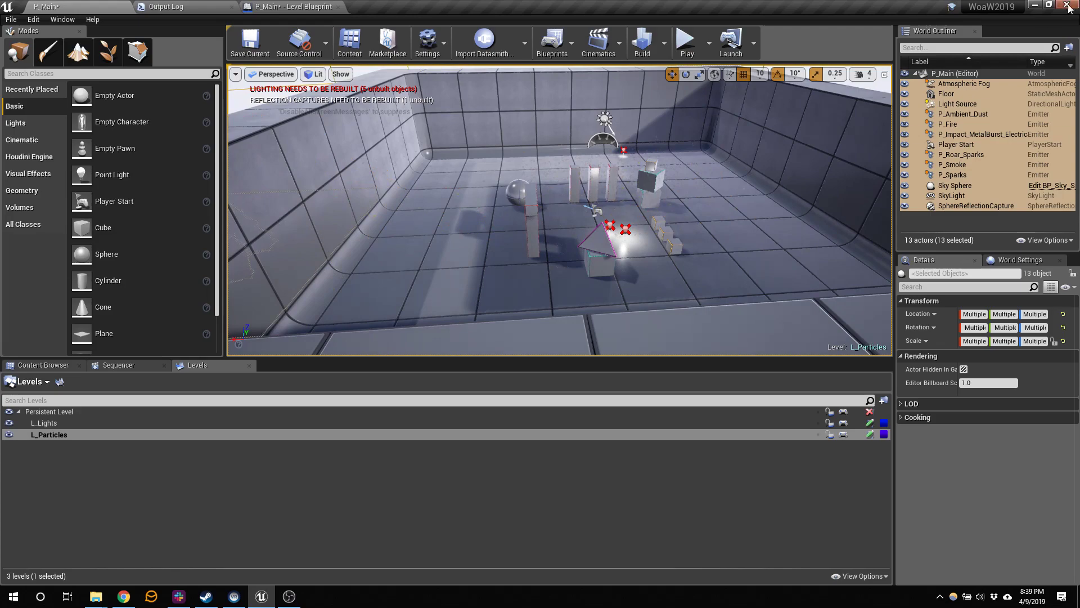
{"action": "key", "text": "a"}
{"action": "right_click_drag", "start_coordinate": [386, 241], "coordinate": [333, 241]}
{"action": "key", "text": "d"}
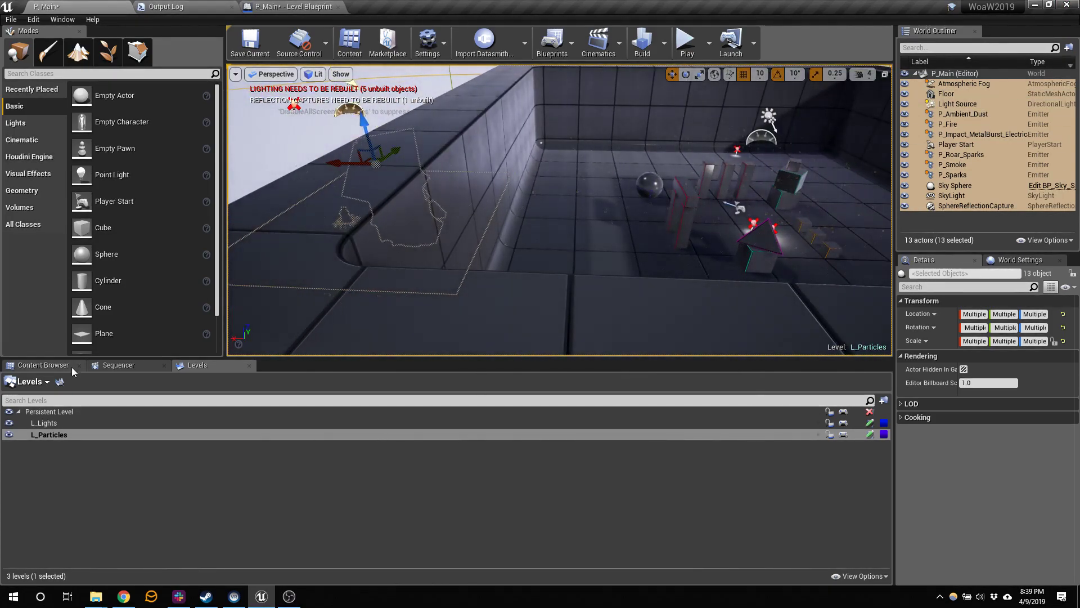
Make L_Lights the current level, select all its actors and move them sideways away from the particle floor.
{"action": "double_click", "coordinate": [59, 423]}
{"action": "left_click", "coordinate": [1004, 175]}
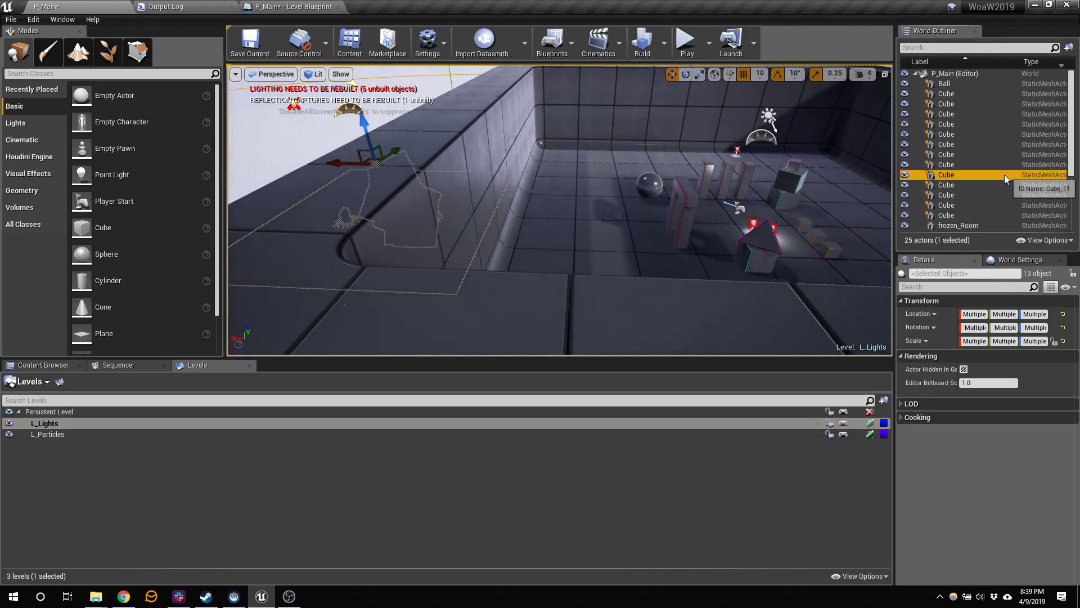
{"action": "key", "text": "ctrl+a"}
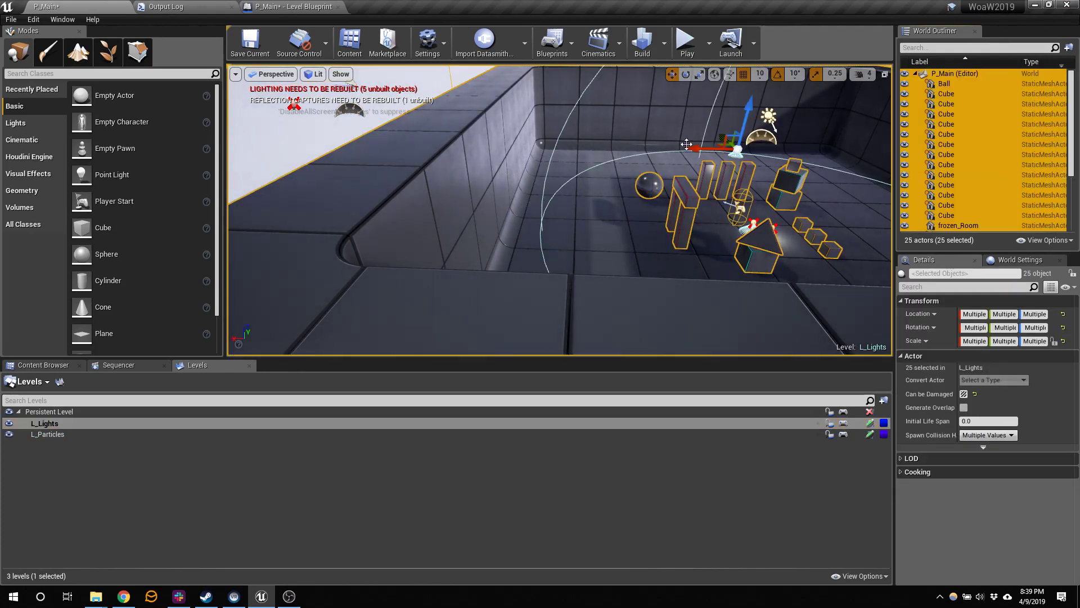
{"action": "left_click_drag", "start_coordinate": [696, 148], "coordinate": [725, 148]}
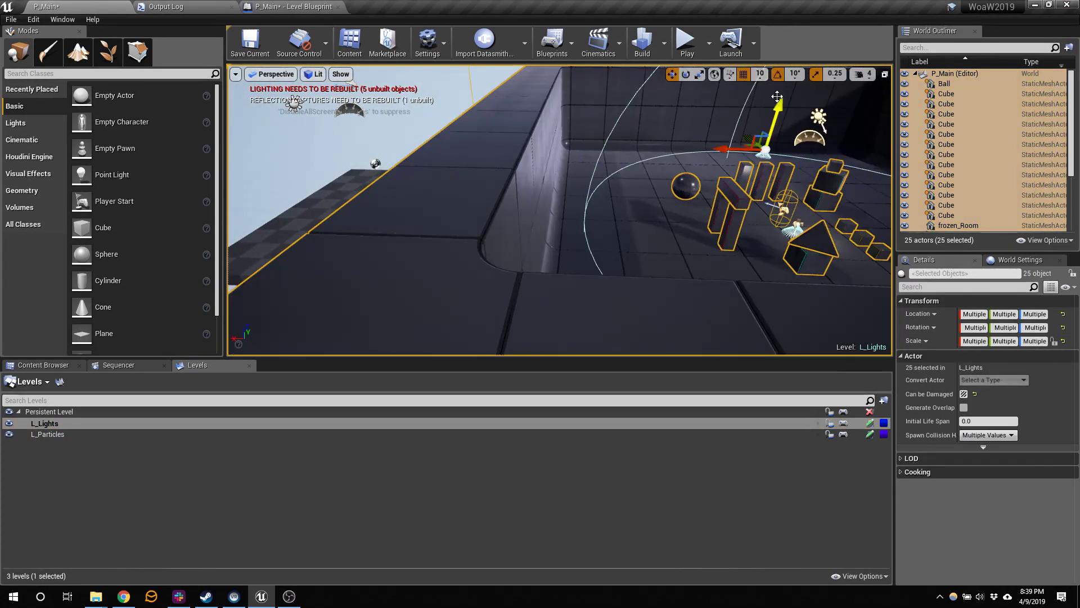
{"action": "key", "text": "f"}
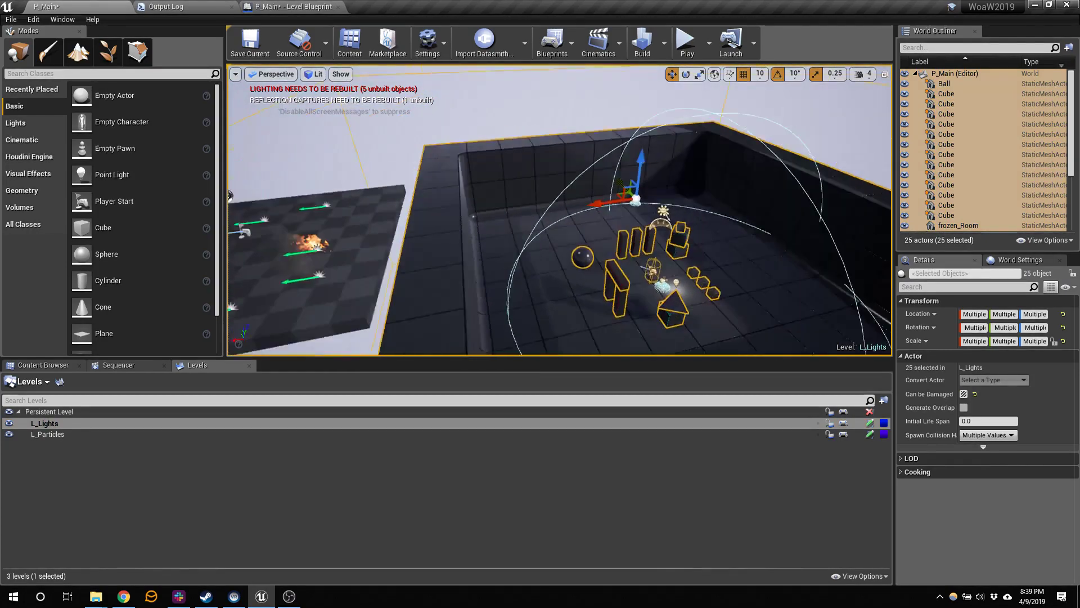
{"action": "right_click_drag", "start_coordinate": [563, 225], "coordinate": [484, 203]}
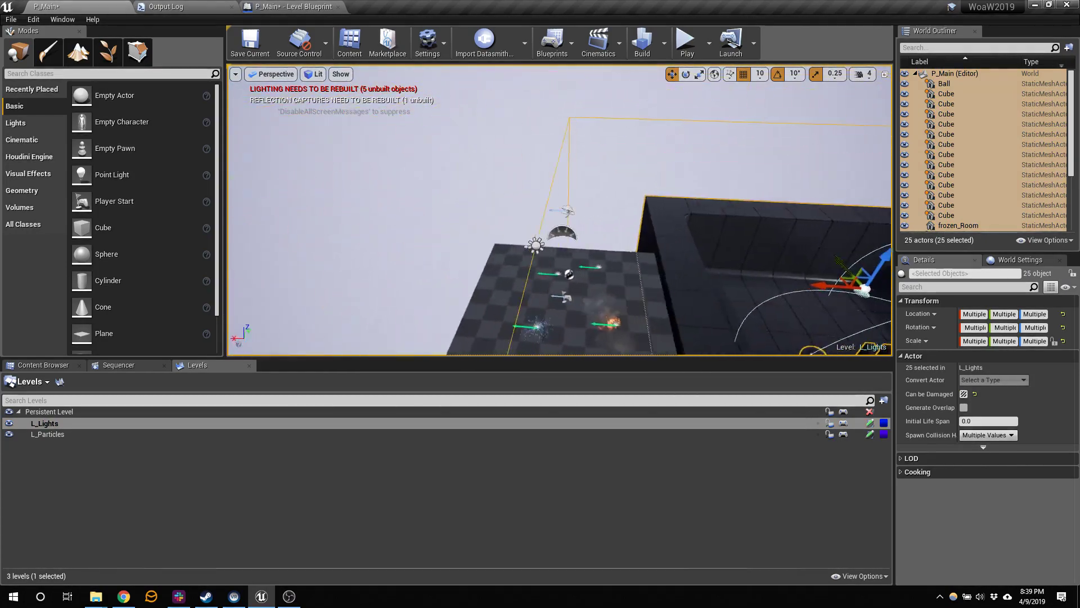
{"action": "right_click_drag", "start_coordinate": [427, 242], "coordinate": [498, 279]}
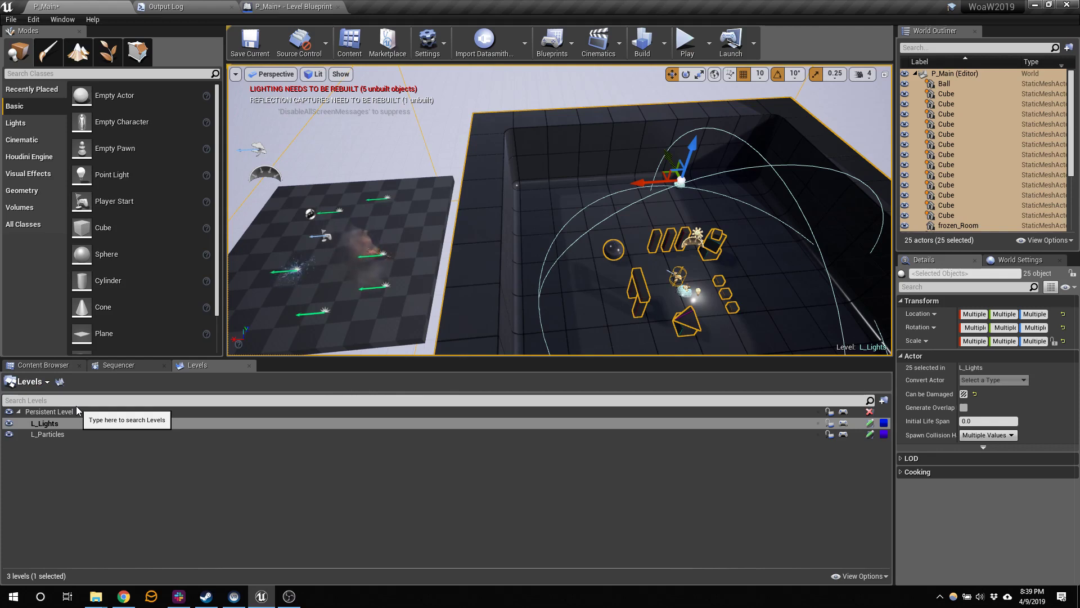
Save the current level L_Lights with its moved actors, with the project's level assets shown.
{"action": "left_click", "coordinate": [45, 365]}
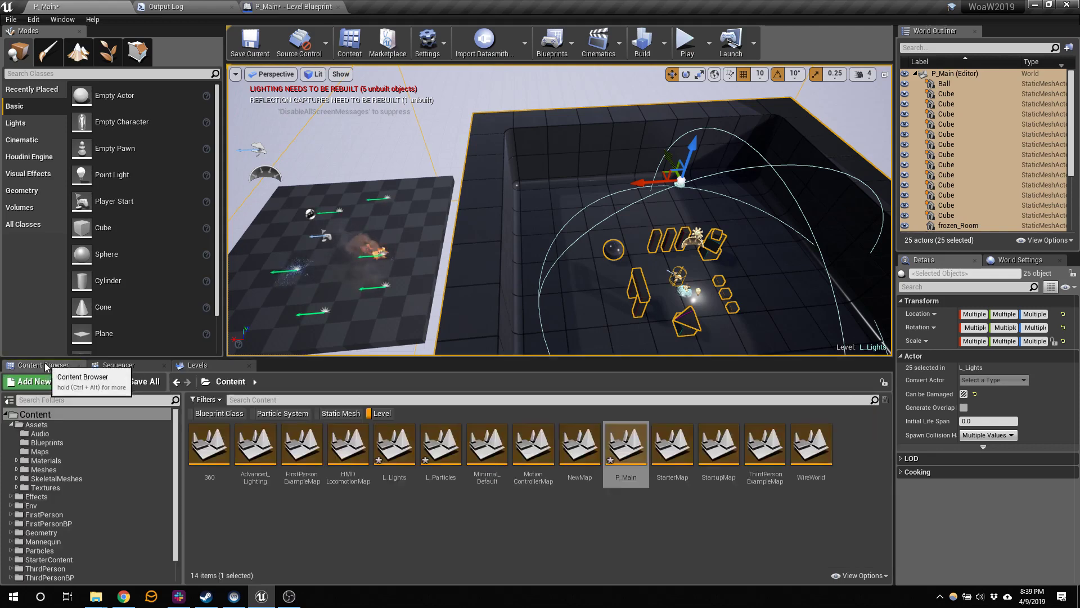
{"action": "left_click", "coordinate": [742, 520]}
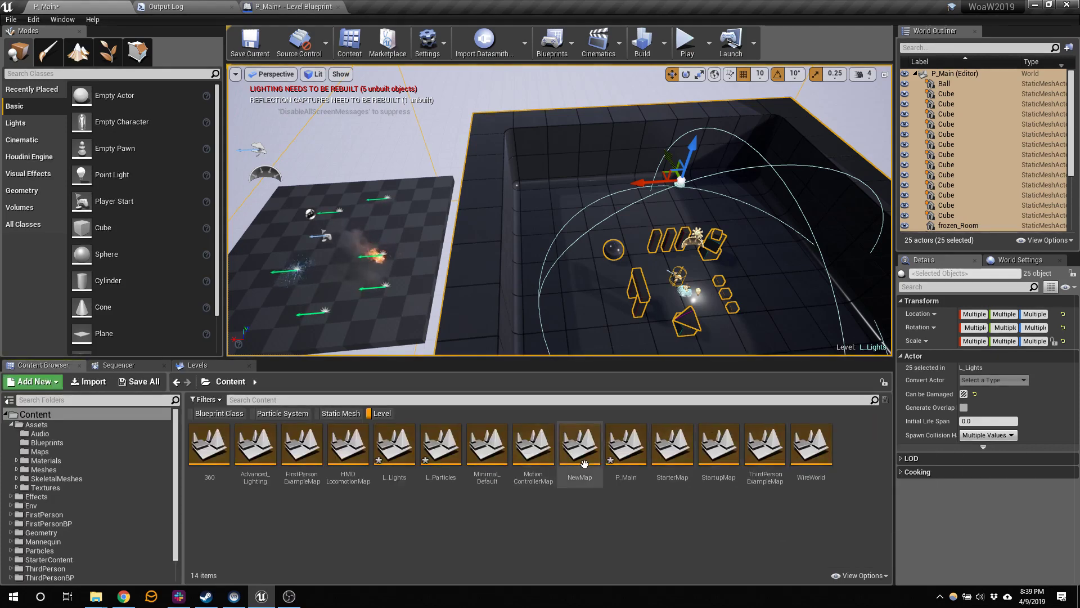
{"action": "key", "text": "ctrl+s"}
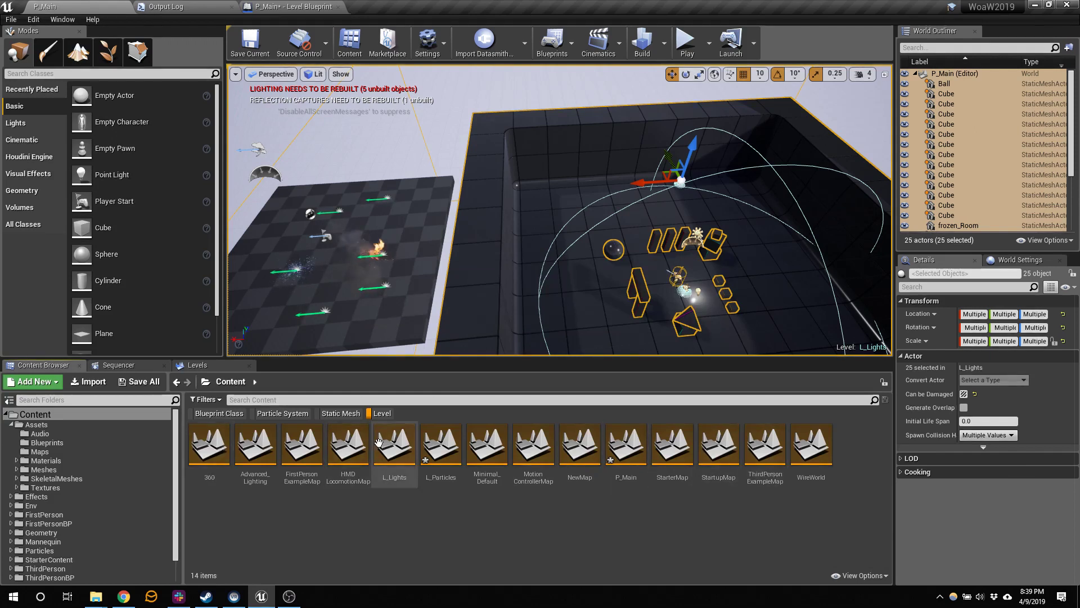
Open the L_Particles level on its own, saving the pending changes to L_Particles and P_Main, and inspect its particle actors.
{"action": "double_click", "coordinate": [436, 441]}
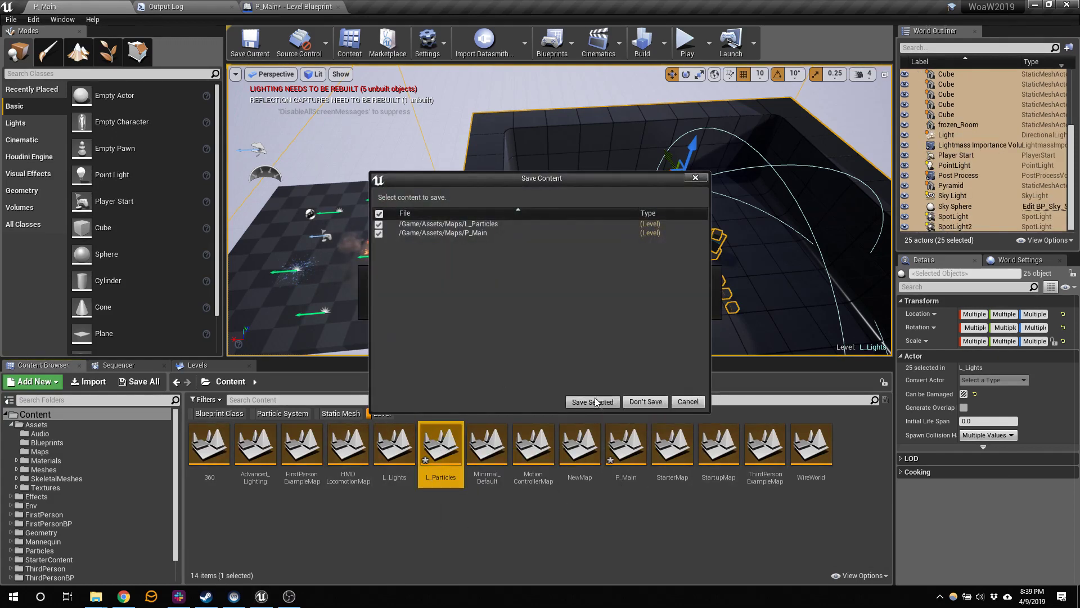
{"action": "left_click", "coordinate": [596, 402]}
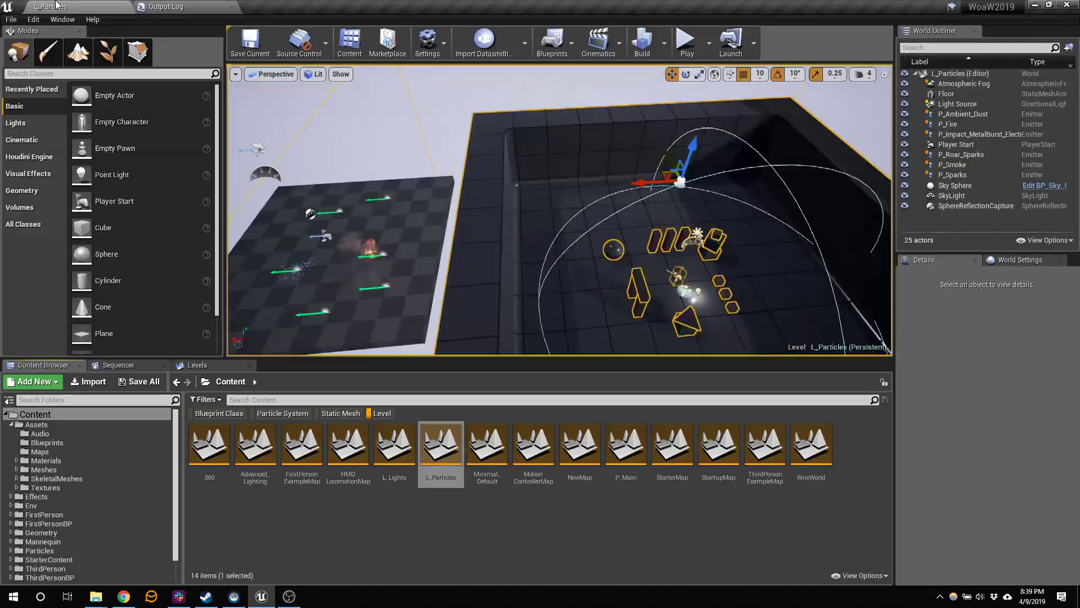
{"action": "key", "text": "w"}
{"action": "right_click_drag", "start_coordinate": [540, 212], "coordinate": [532, 237]}
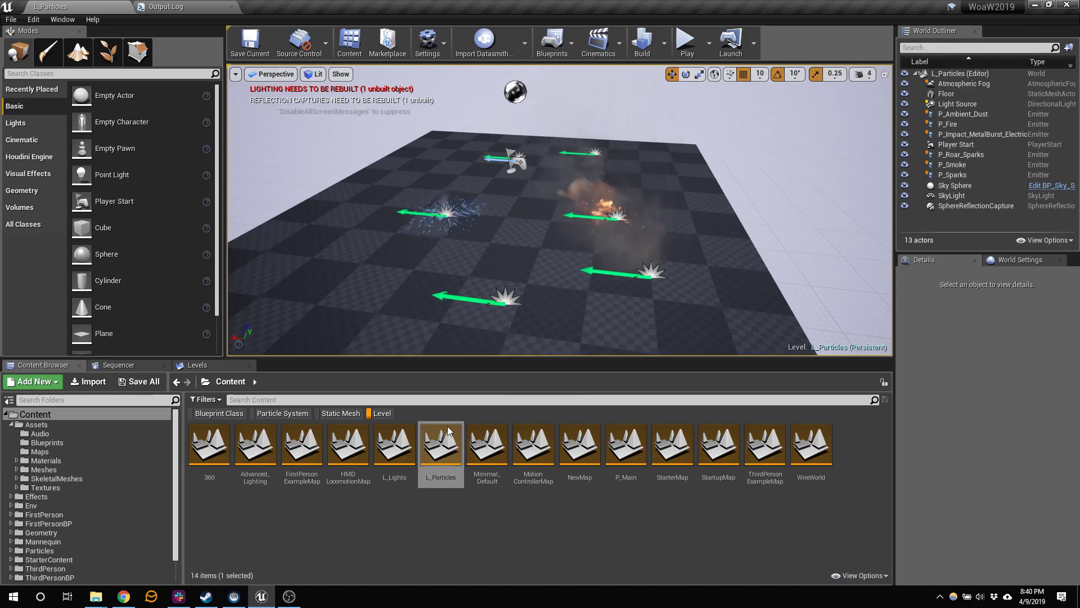
Reopen the P_Main level and add a level sequence named LevelSequence, saved in the Content folder.
{"action": "double_click", "coordinate": [626, 447]}
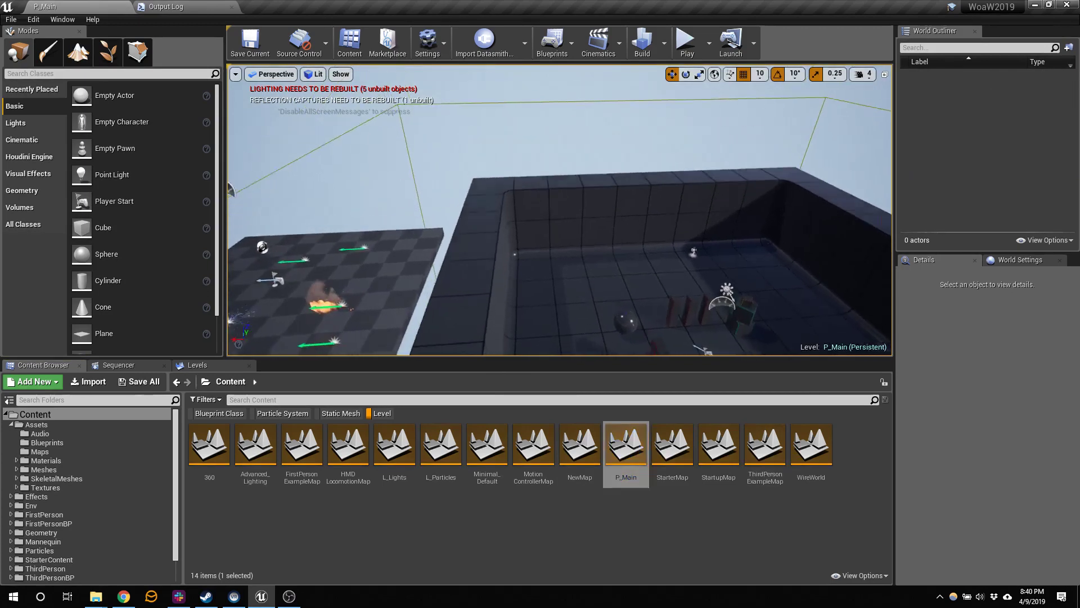
{"action": "left_click", "coordinate": [552, 43]}
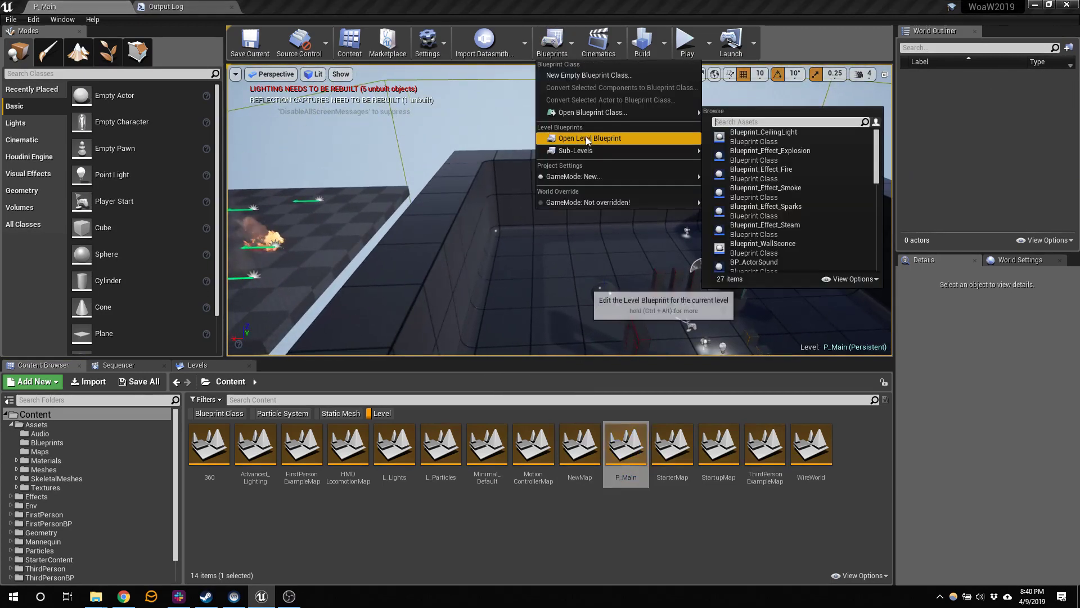
{"action": "left_click", "coordinate": [606, 53]}
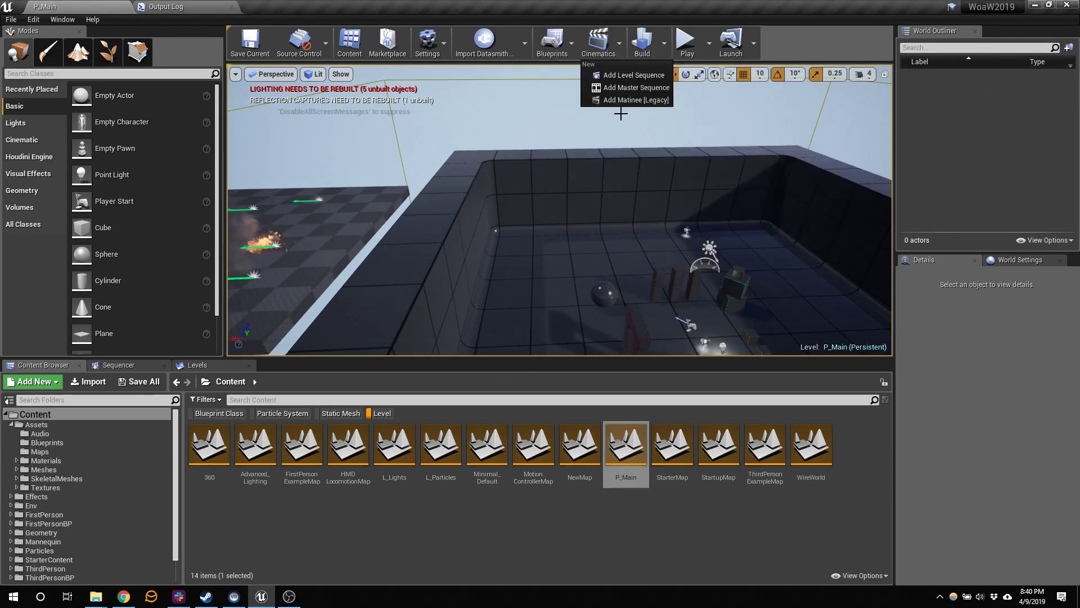
{"action": "left_click", "coordinate": [622, 74]}
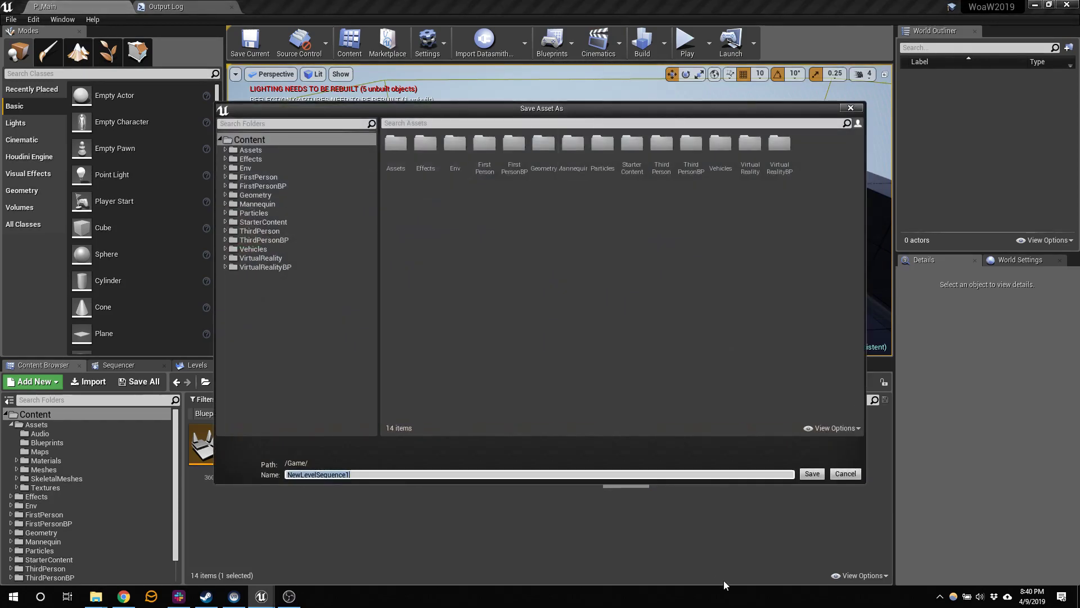
{"action": "type", "text": "LevelSequence"}
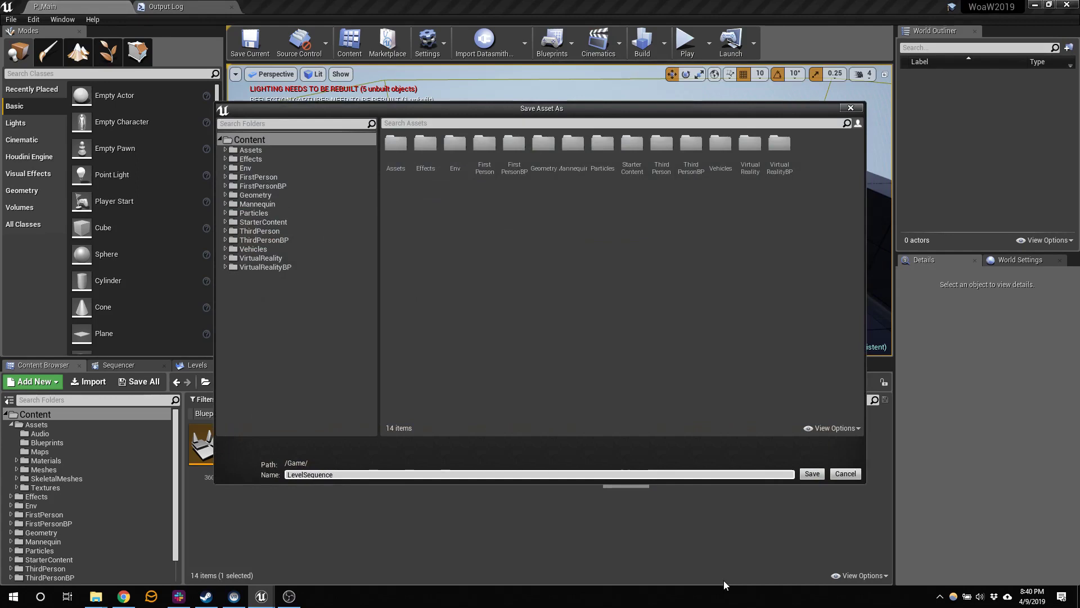
{"action": "key", "text": "Return"}
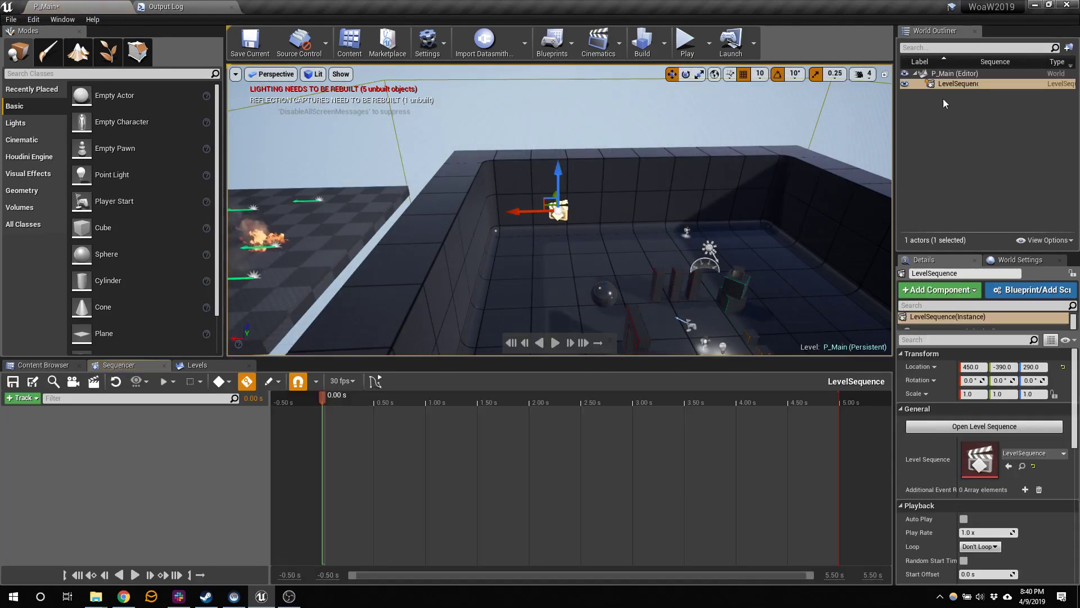
Add a Level Visibility track with one Visible and one Hidden section to the sequence, and move the playhead to 2.37 s.
{"action": "left_click", "coordinate": [22, 398]}
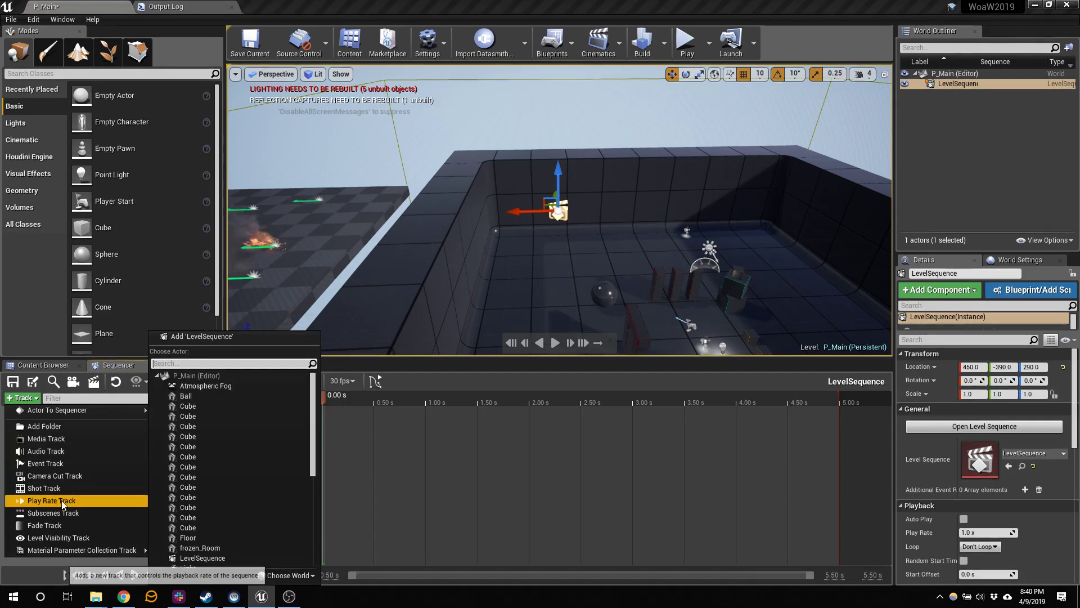
{"action": "left_click", "coordinate": [64, 537]}
{"action": "left_click", "coordinate": [251, 411]}
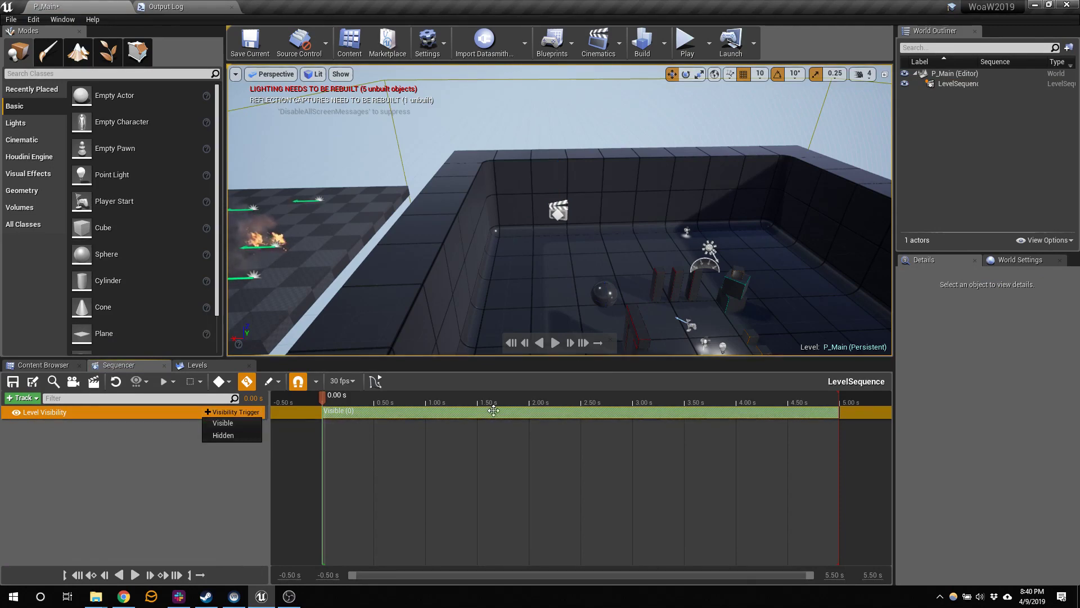
{"action": "left_click", "coordinate": [234, 436]}
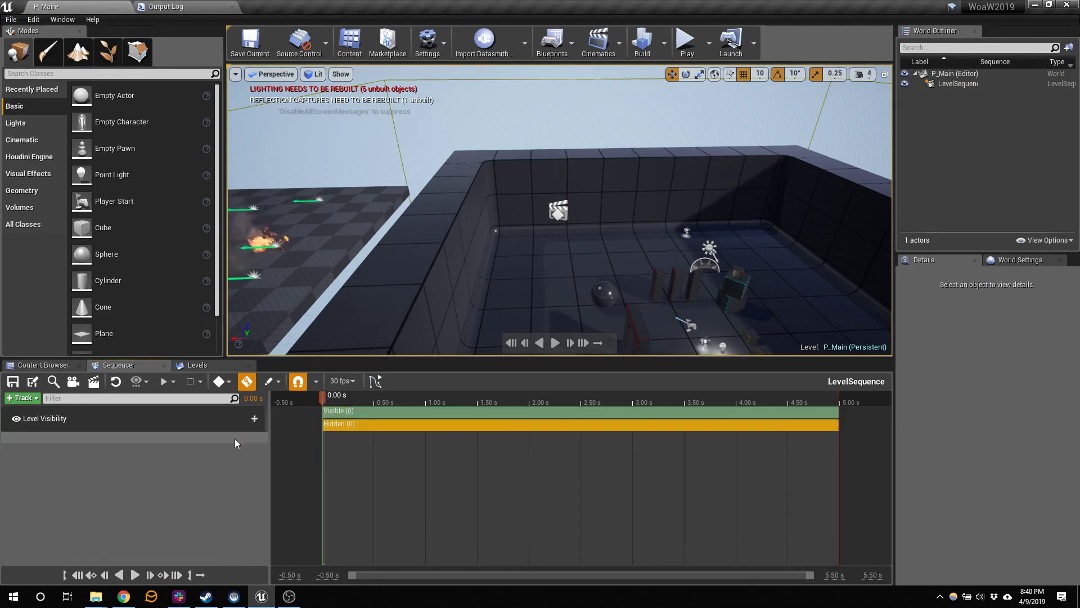
{"action": "left_click_drag", "start_coordinate": [318, 404], "coordinate": [566, 434]}
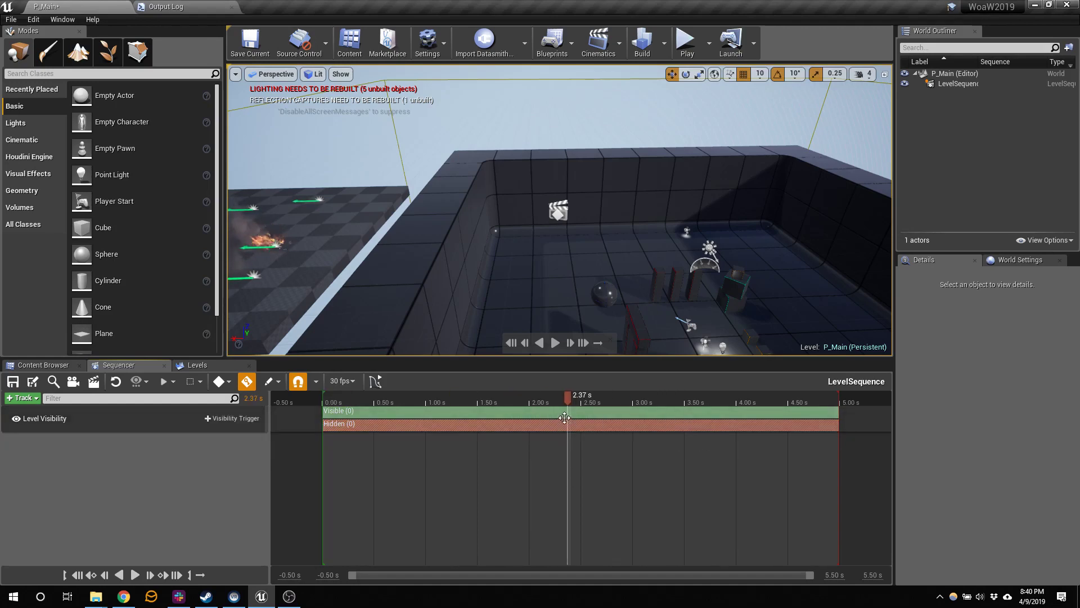
Try trimming off the part of the Visible section after the playhead at 2.37 s.
{"action": "right_click", "coordinate": [565, 415]}
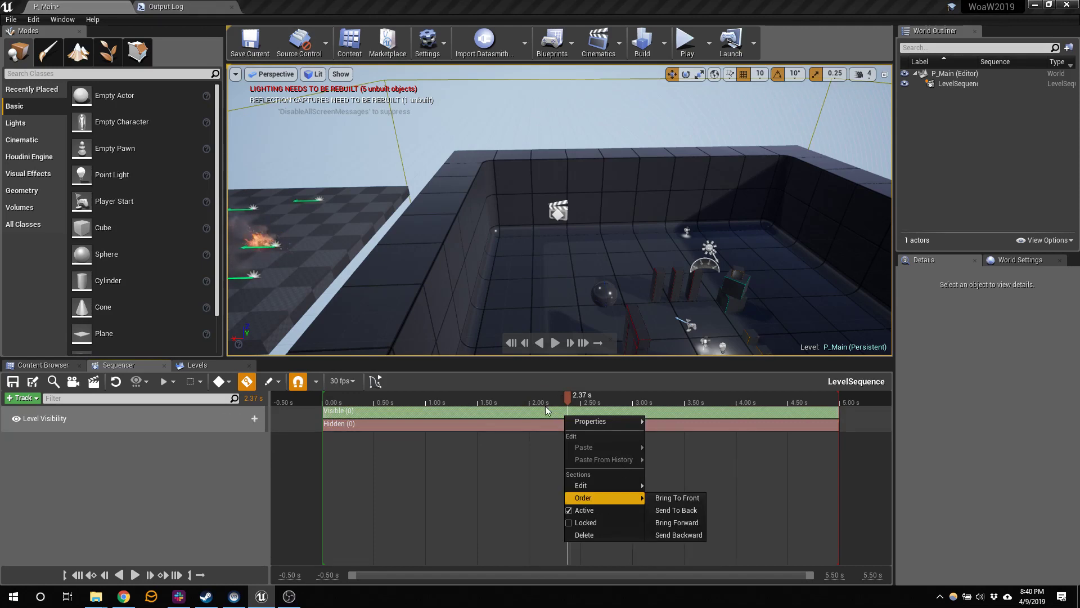
{"action": "right_click", "coordinate": [545, 406]}
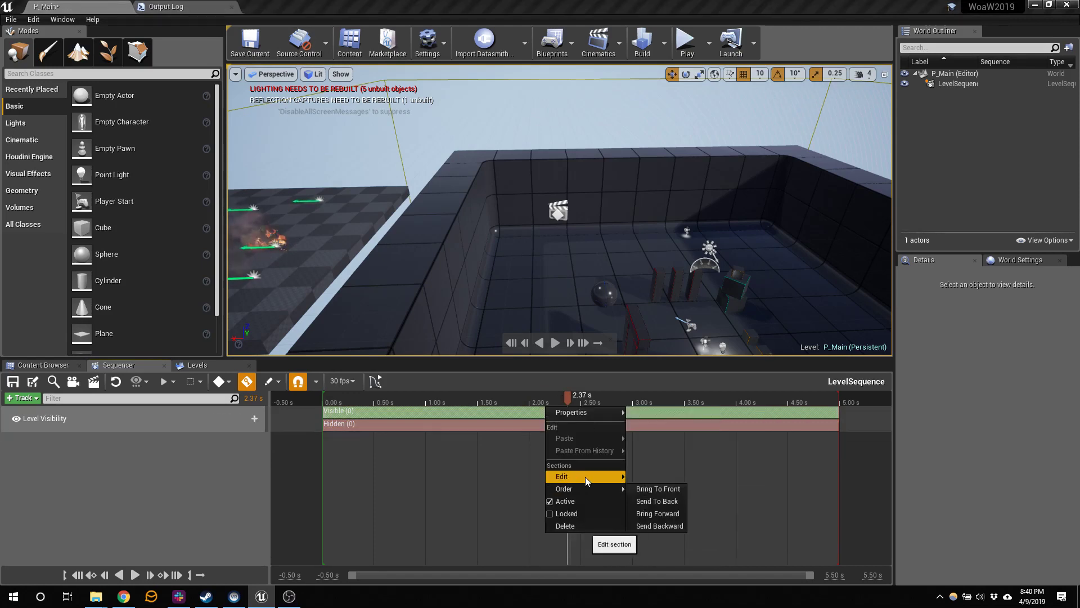
{"action": "mouse_move", "coordinate": [585, 477]}
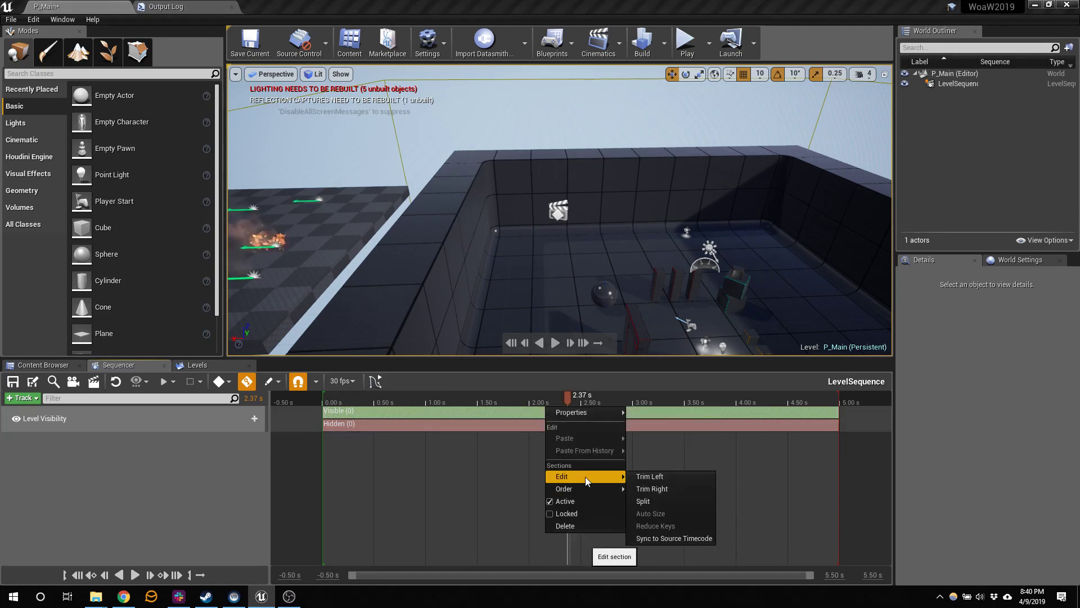
{"action": "left_click", "coordinate": [653, 488]}
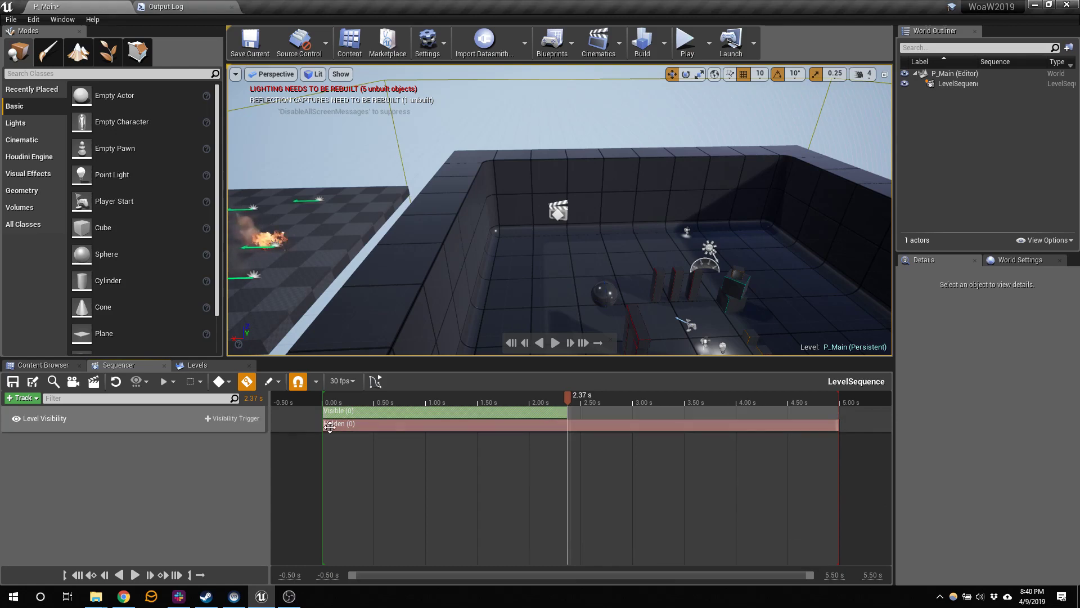
Split both the Visible and the Hidden section of the Level Visibility track at the 2.37 s playhead.
{"action": "right_click", "coordinate": [570, 412]}
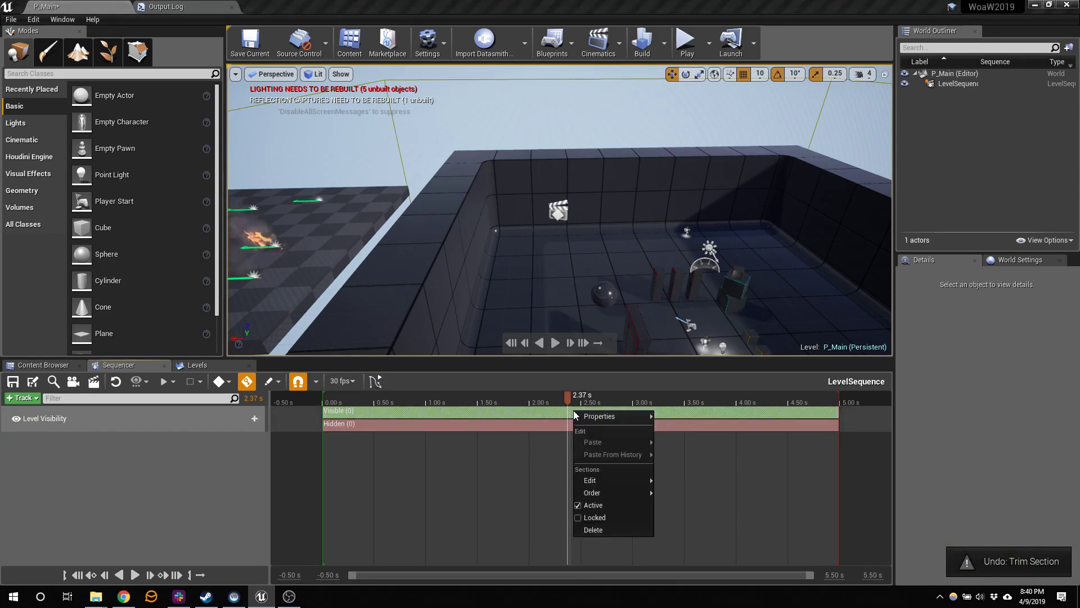
{"action": "mouse_move", "coordinate": [609, 481]}
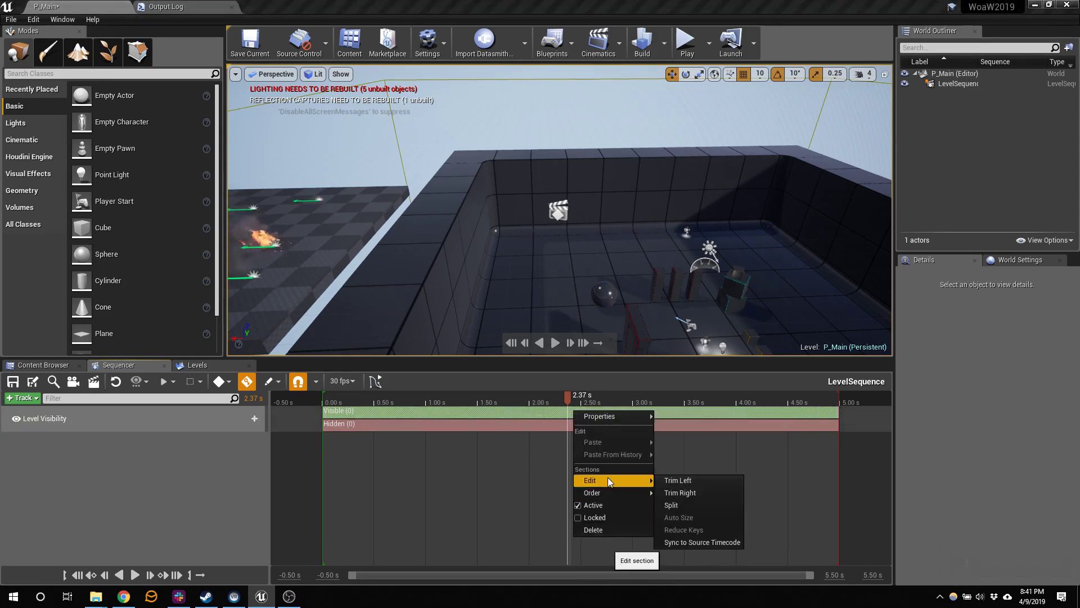
{"action": "left_click", "coordinate": [671, 504]}
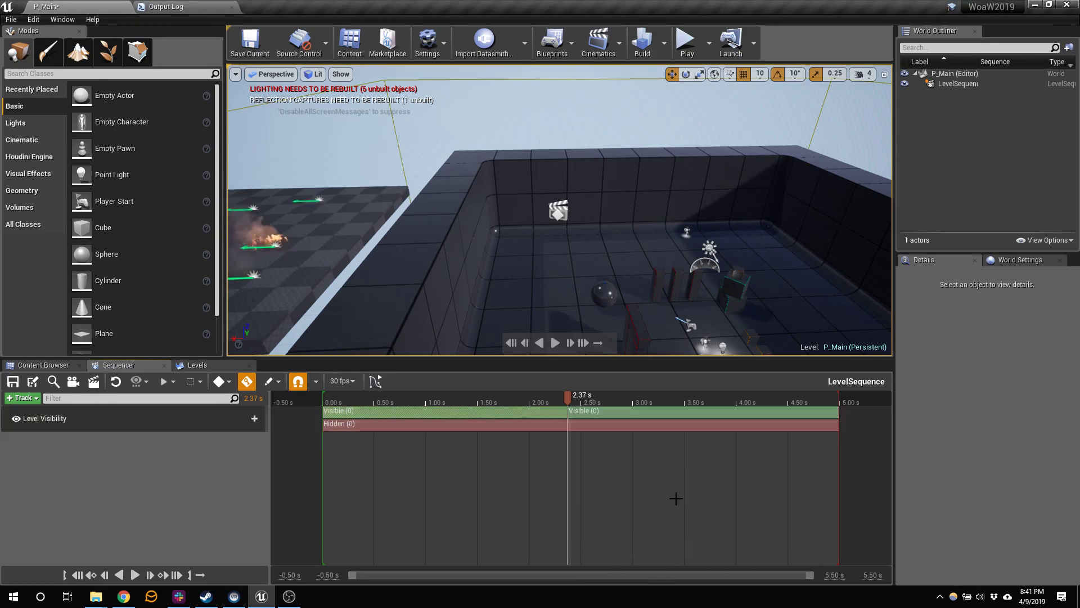
{"action": "right_click", "coordinate": [568, 432]}
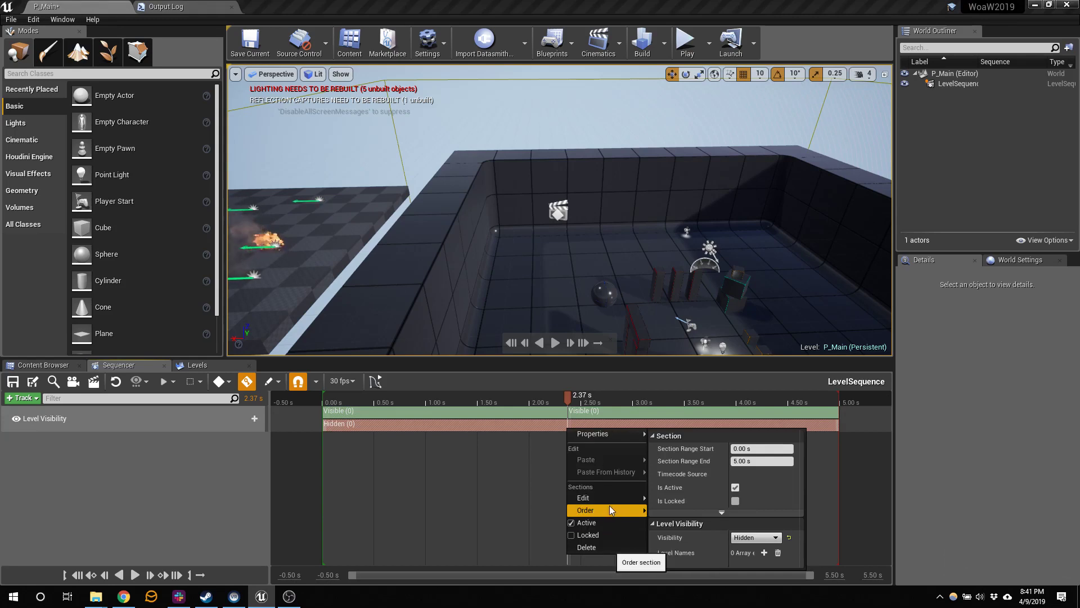
{"action": "mouse_move", "coordinate": [612, 494]}
{"action": "left_click", "coordinate": [676, 519]}
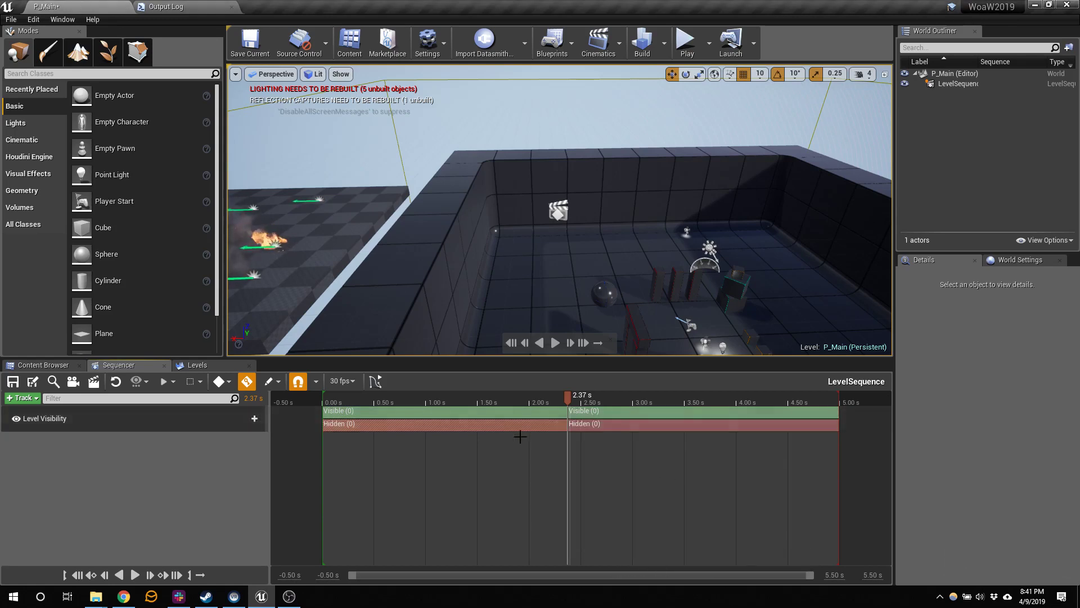
Check the sublevels of P_Main and copy the name of the L_Lights level asset.
{"action": "left_click", "coordinate": [198, 365]}
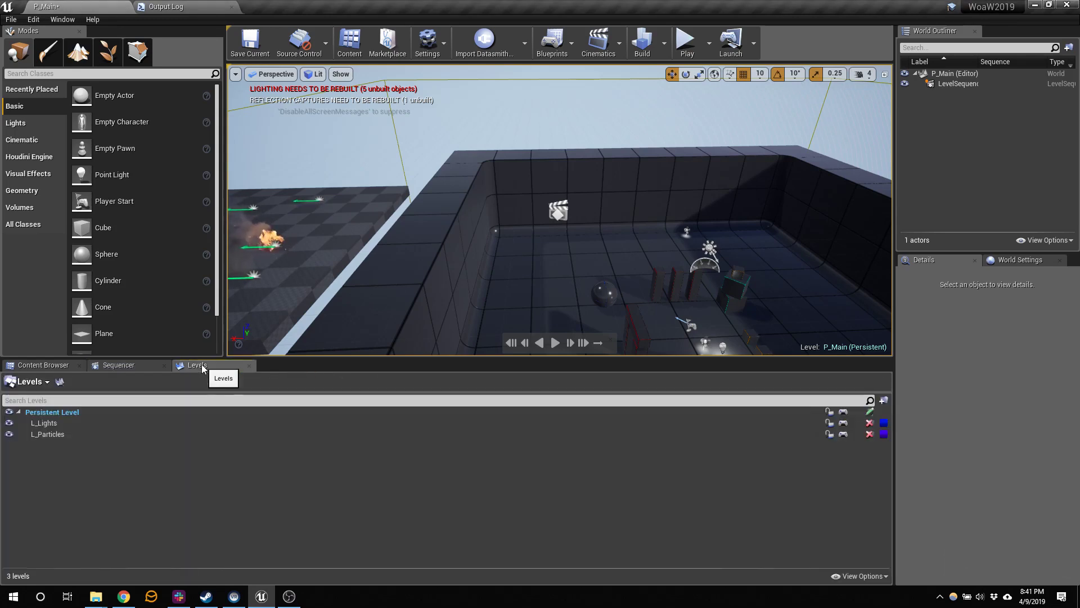
{"action": "left_click", "coordinate": [57, 425]}
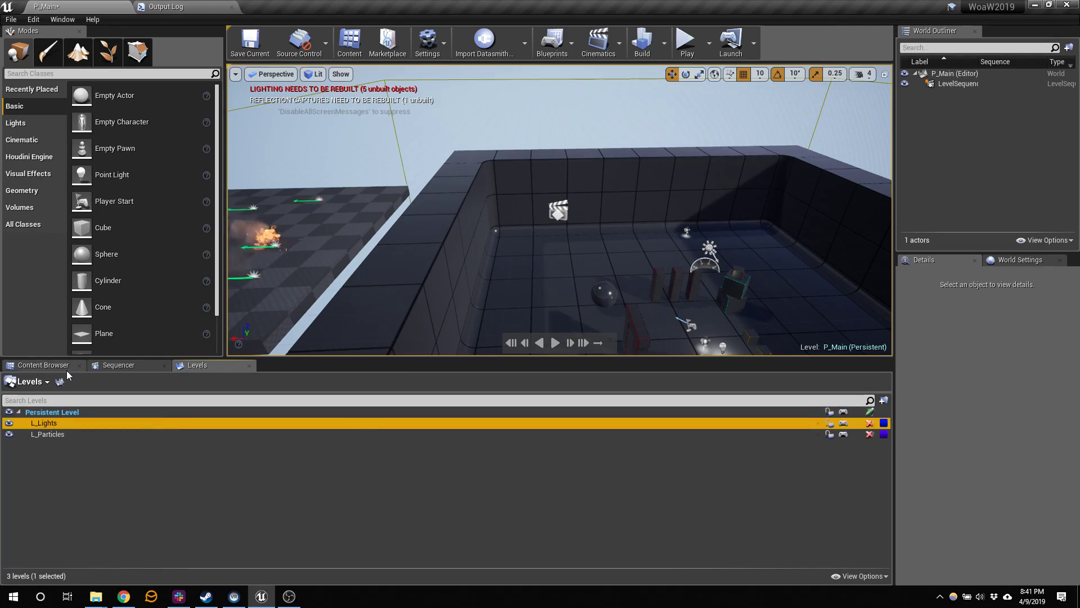
{"action": "left_click", "coordinate": [48, 365]}
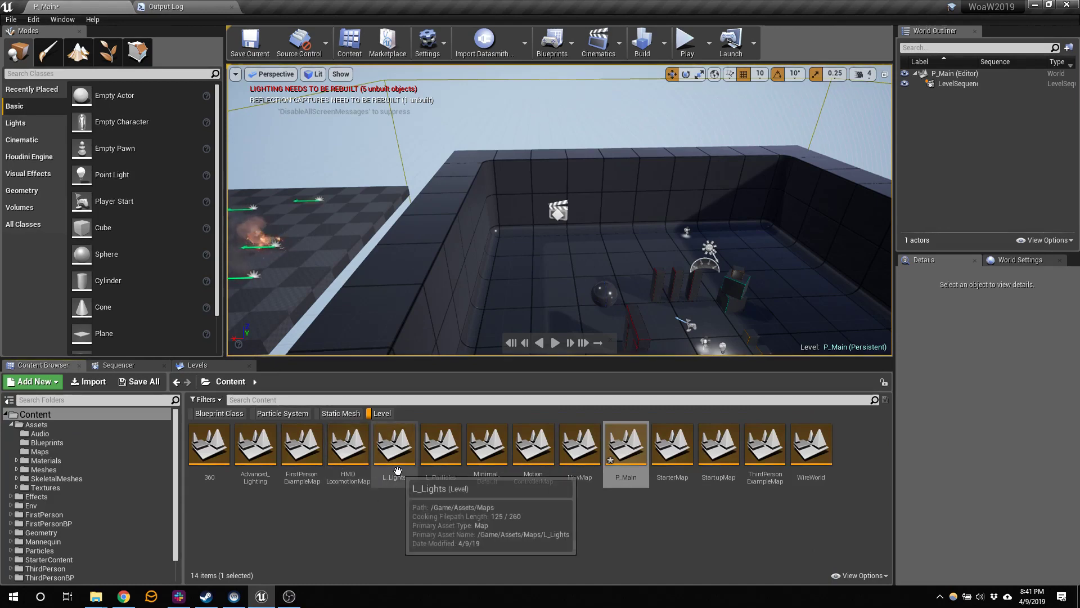
{"action": "left_click", "coordinate": [394, 447]}
{"action": "key", "text": "F2"}
{"action": "key", "text": "ctrl+c"}
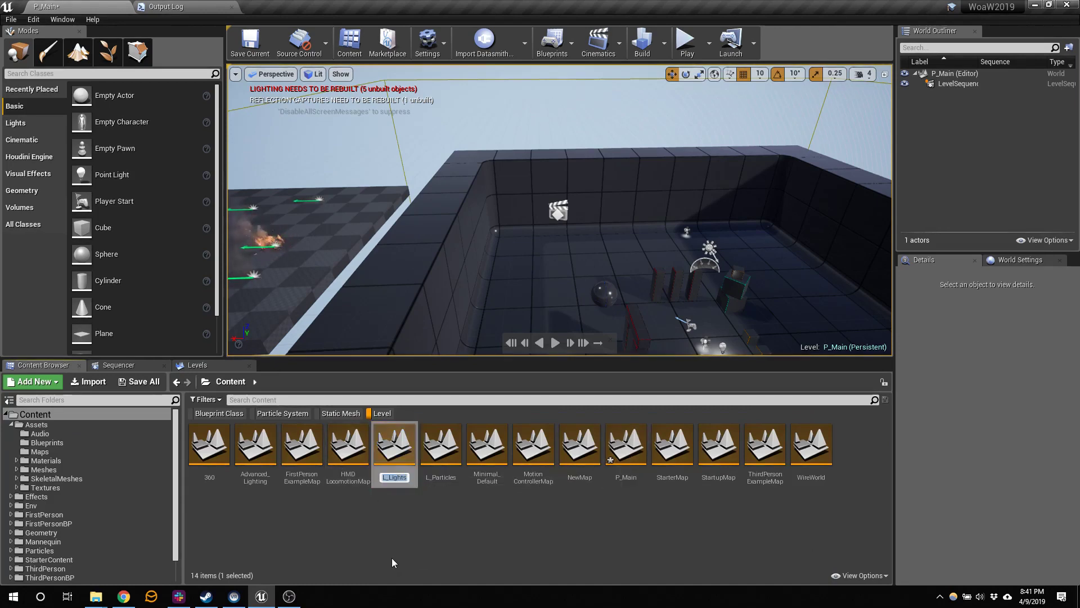
{"action": "left_click", "coordinate": [197, 365]}
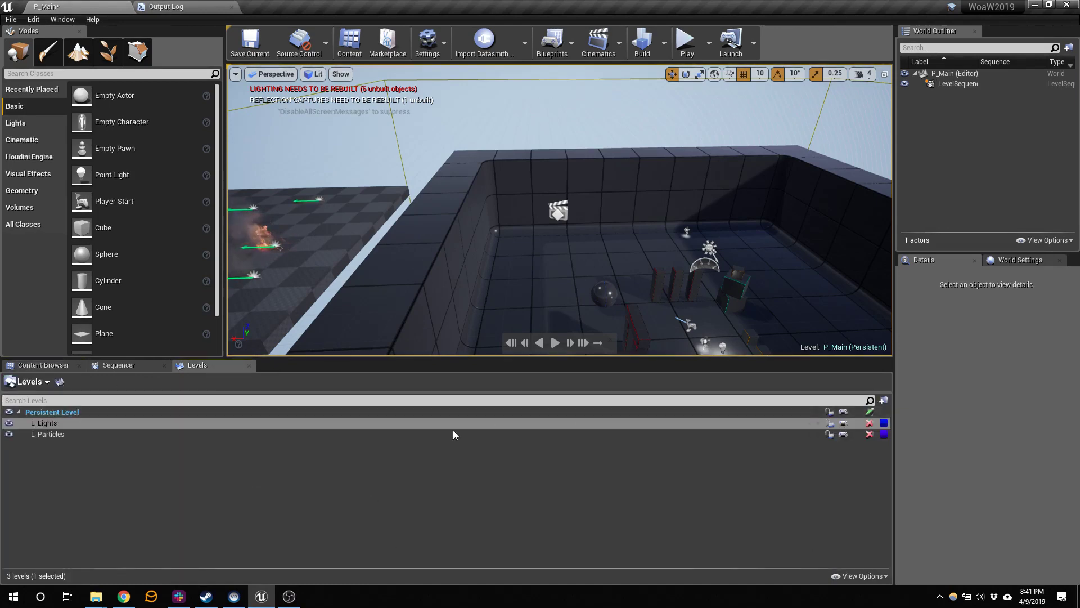
Add L_Lights to the level names of the Visible section before the 2.37 s split.
{"action": "left_click", "coordinate": [125, 366]}
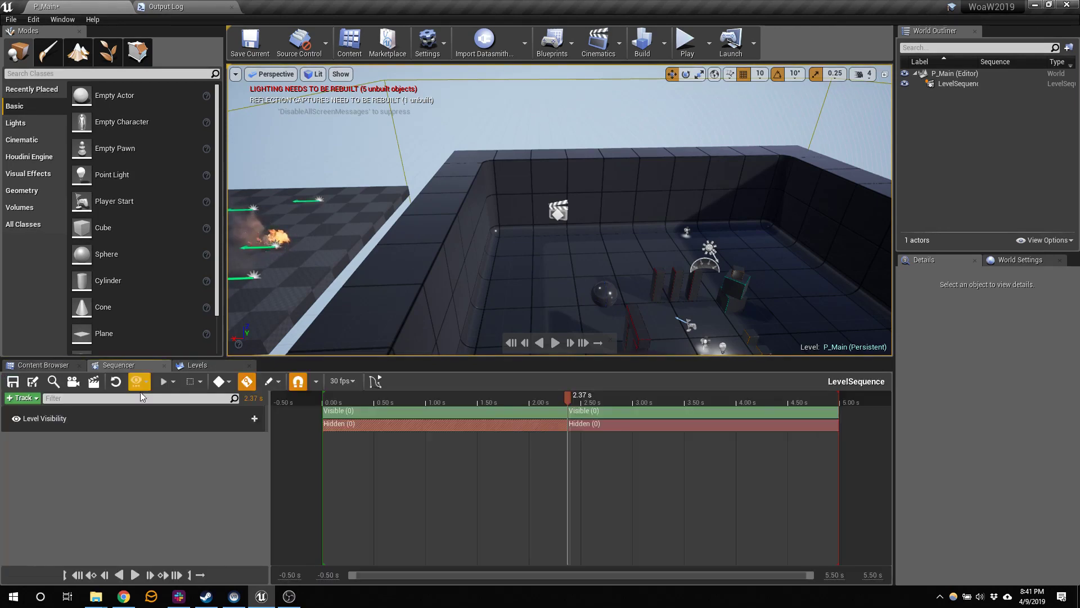
{"action": "double_click", "coordinate": [451, 413]}
{"action": "scroll", "coordinate": [521, 428], "scroll_direction": "down", "scroll_amount": 6, "text": "ctrl"}
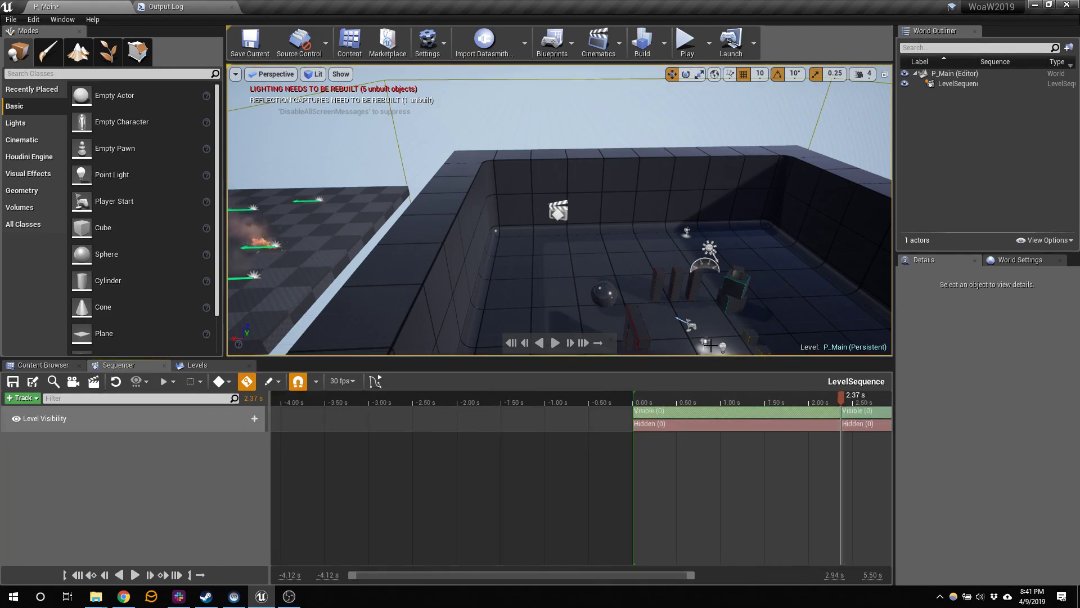
{"action": "right_click_drag", "start_coordinate": [754, 393], "coordinate": [446, 414]}
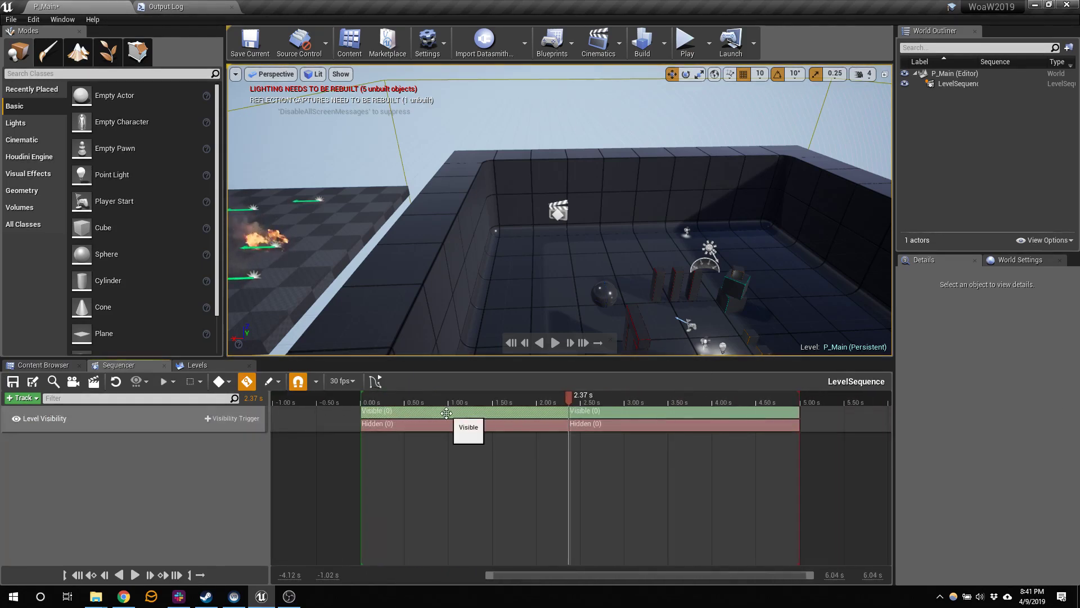
{"action": "right_click", "coordinate": [446, 413]}
{"action": "mouse_move", "coordinate": [474, 419]}
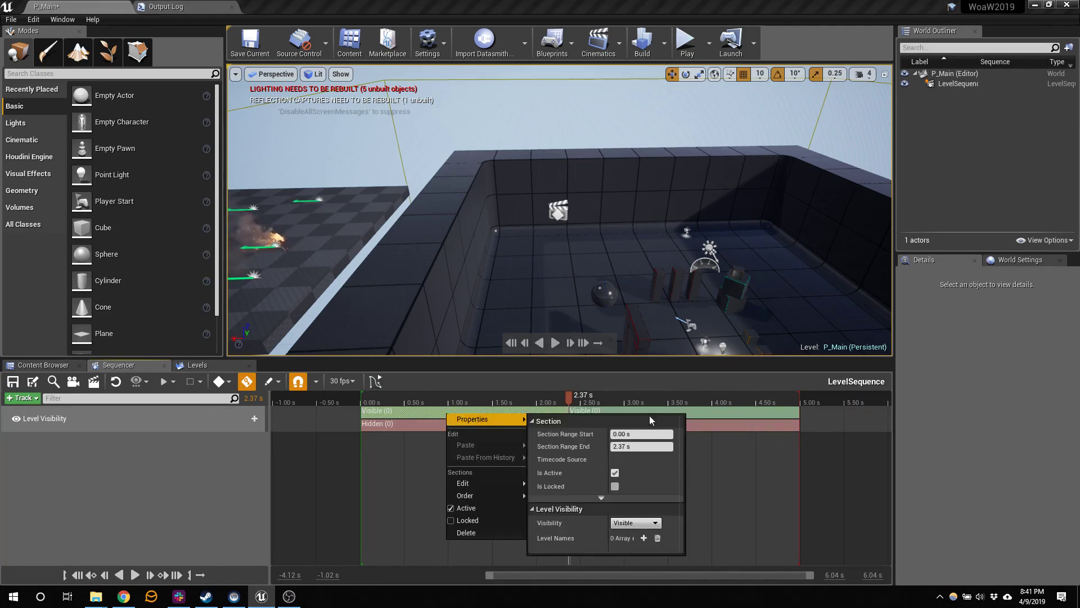
{"action": "left_click", "coordinate": [644, 538]}
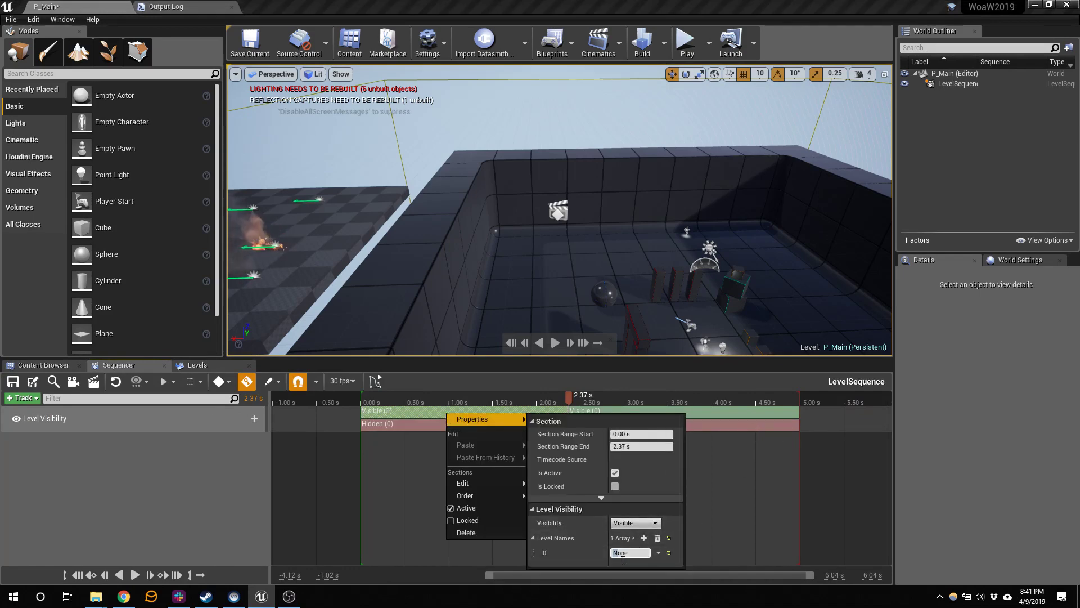
{"action": "key", "text": "ctrl+v"}
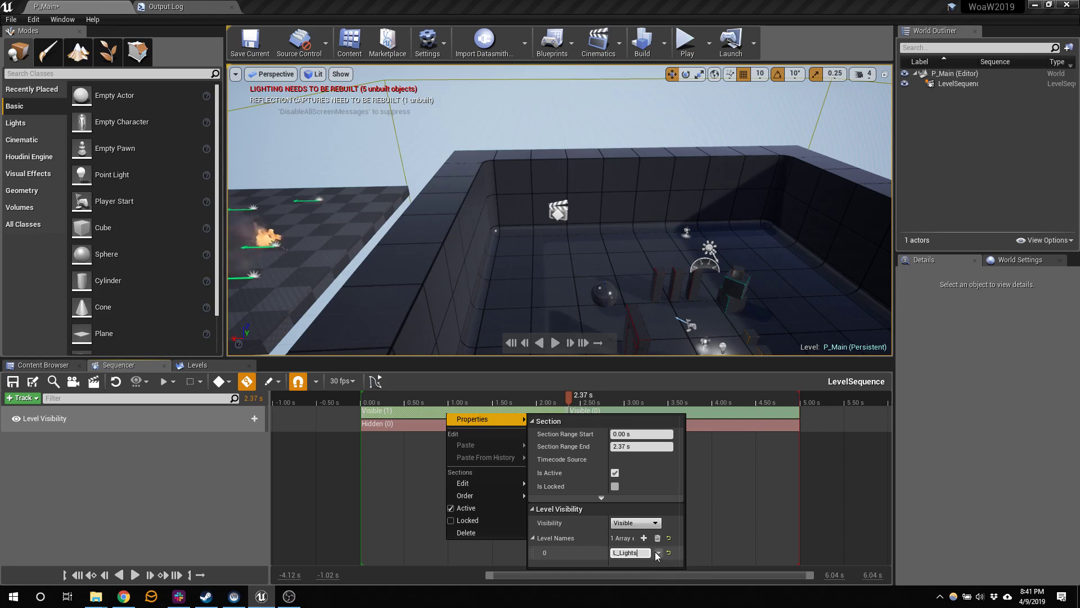
{"action": "left_click", "coordinate": [759, 503]}
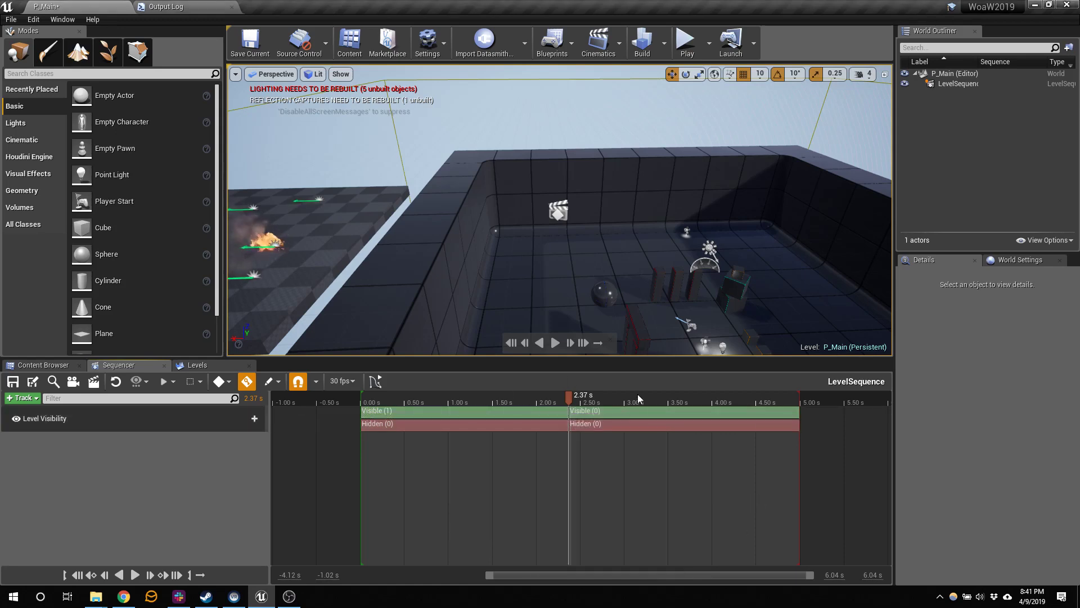
Add L_Lights to the level names of the Hidden section after the split and preview the sequence at 1.37 s.
{"action": "right_click", "coordinate": [615, 426]}
{"action": "mouse_move", "coordinate": [664, 431]}
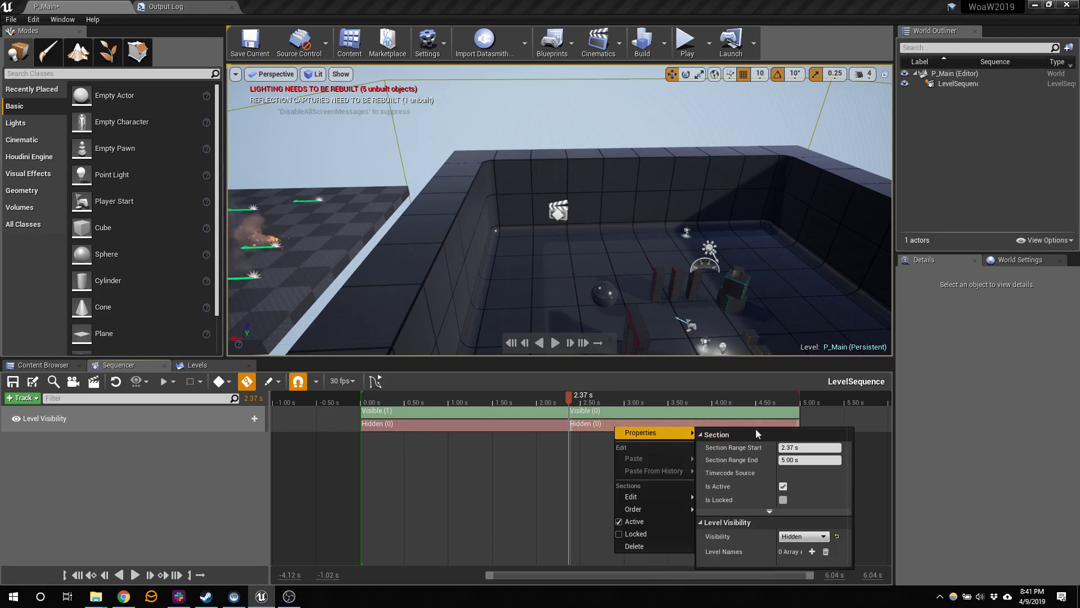
{"action": "left_click", "coordinate": [812, 552]}
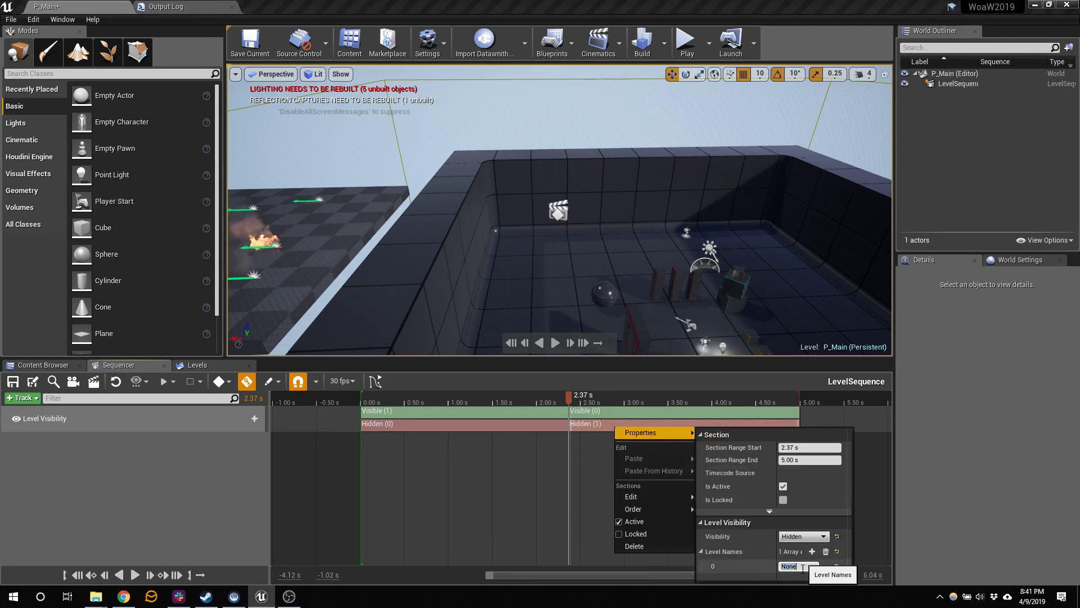
{"action": "key", "text": "ctrl+v"}
{"action": "key", "text": "Return"}
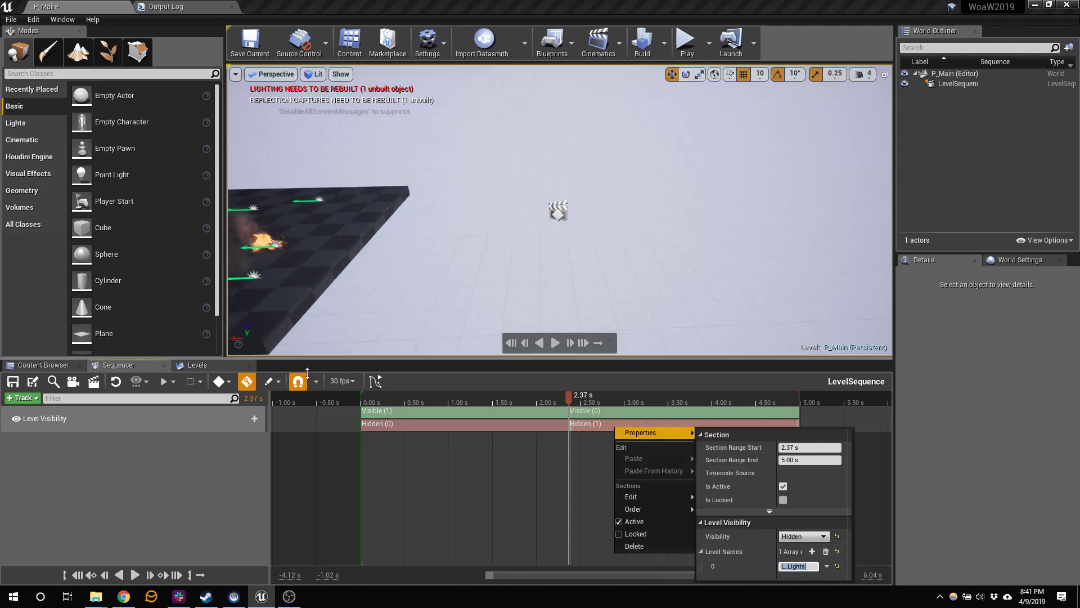
{"action": "left_click", "coordinate": [483, 393]}
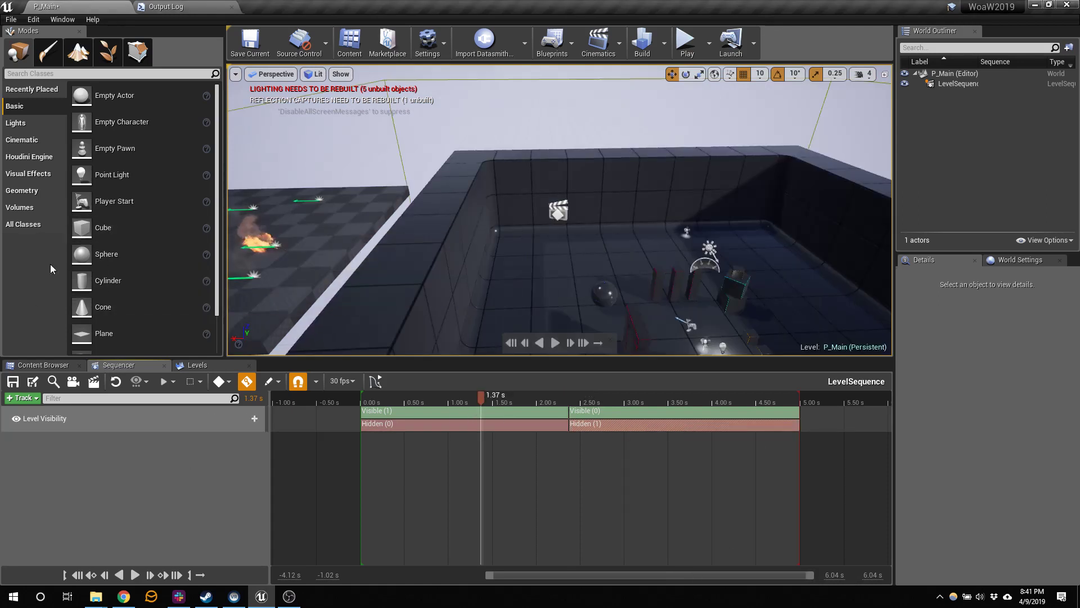
Copy the name of the L_Particles level asset.
{"action": "left_click", "coordinate": [53, 366]}
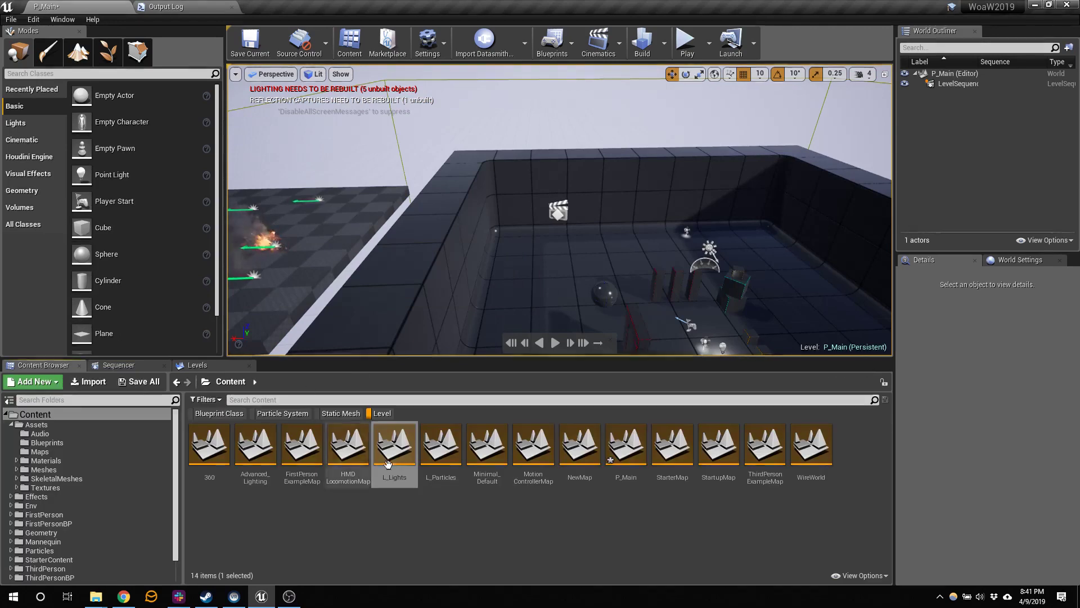
{"action": "left_click", "coordinate": [442, 478]}
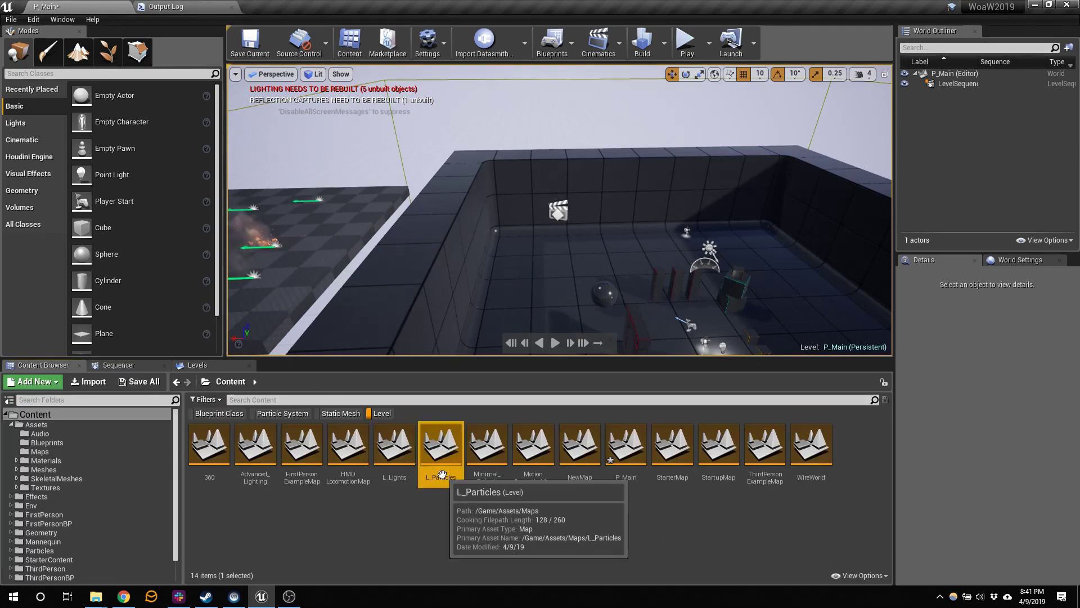
{"action": "left_click", "coordinate": [443, 477]}
{"action": "key", "text": "ctrl+c"}
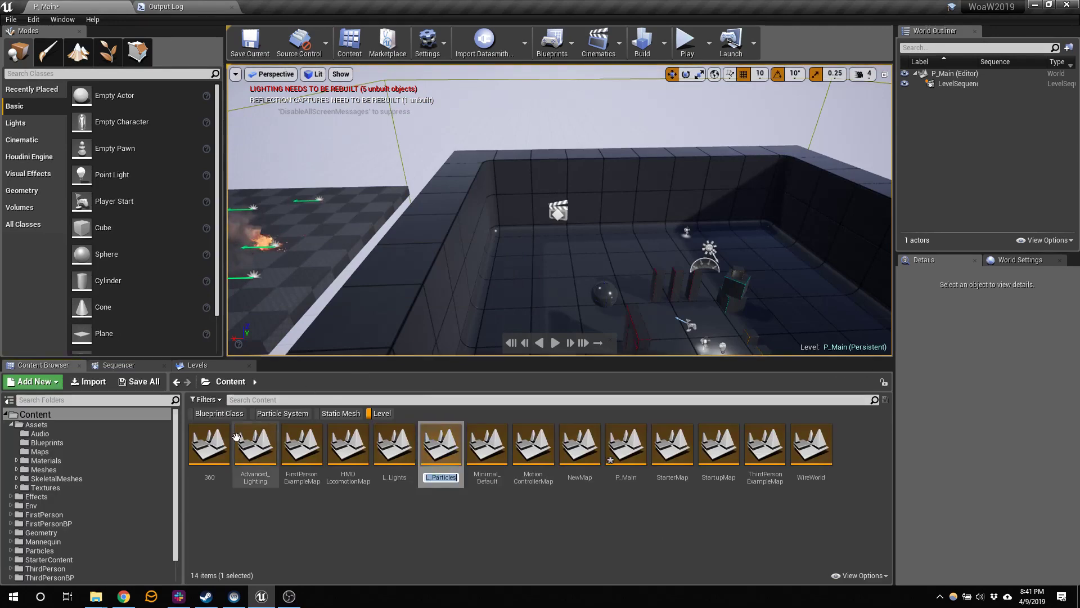
Add L_Particles to the level names of the Hidden section before the split, and move the playhead to 2.83 s.
{"action": "left_click", "coordinate": [129, 366]}
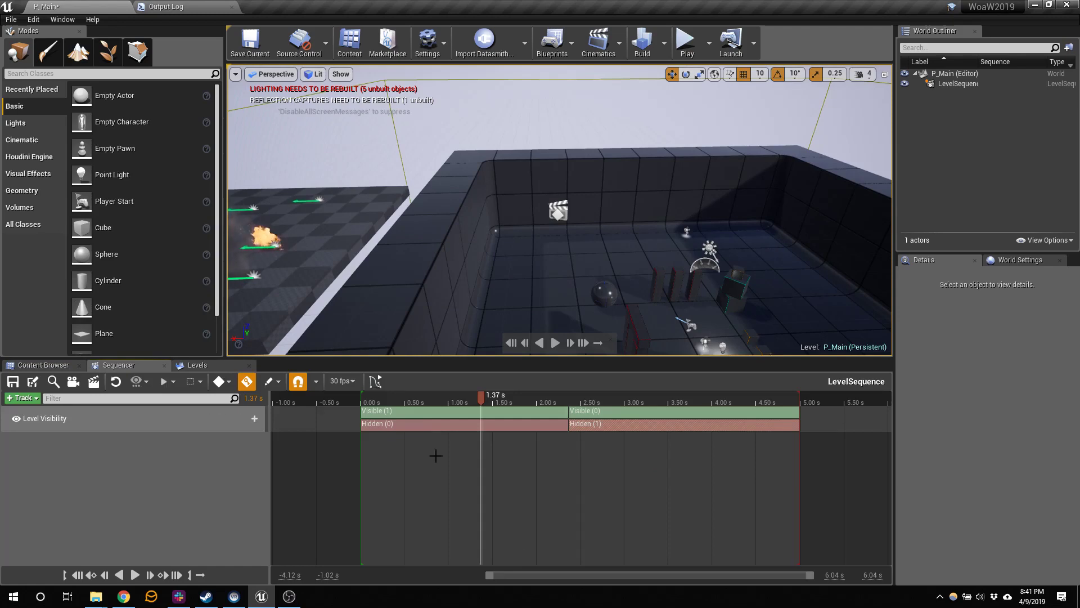
{"action": "right_click", "coordinate": [480, 428]}
{"action": "mouse_move", "coordinate": [509, 431]}
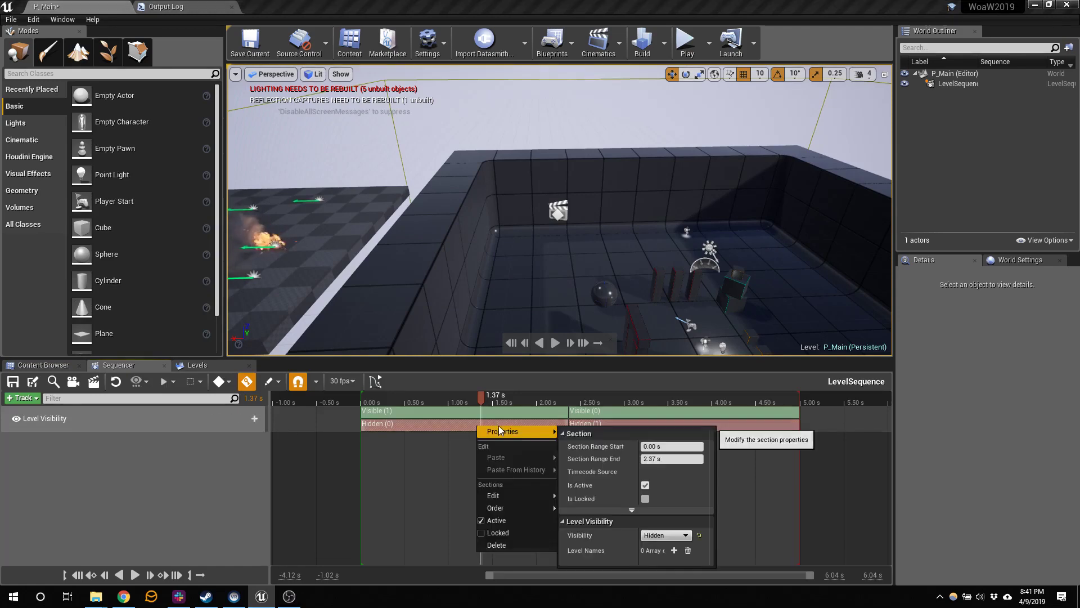
{"action": "left_click", "coordinate": [674, 550]}
{"action": "left_click", "coordinate": [669, 565]}
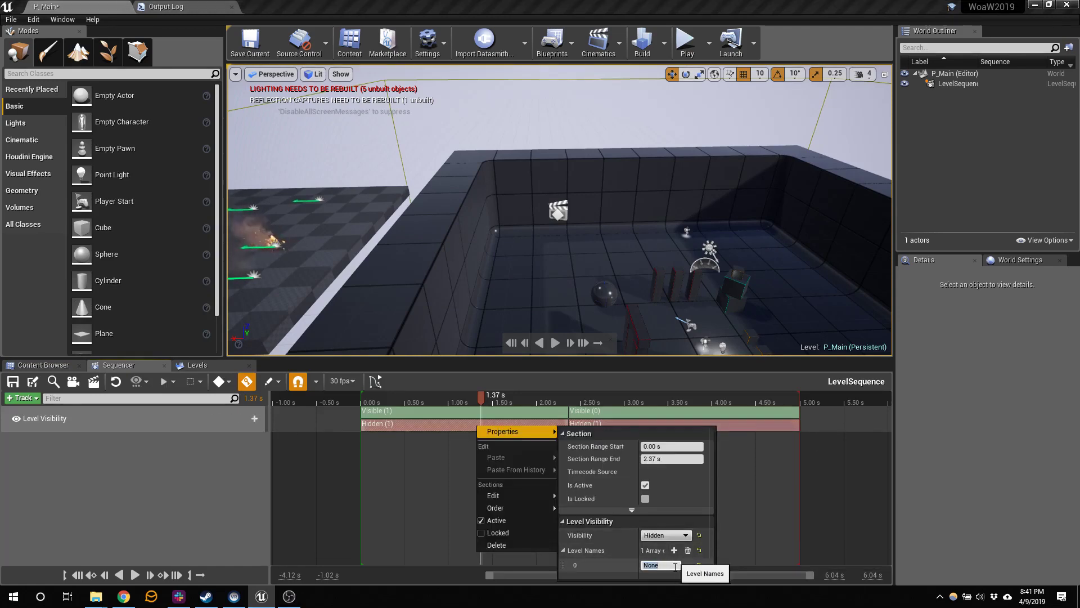
{"action": "key", "text": "ctrl+v"}
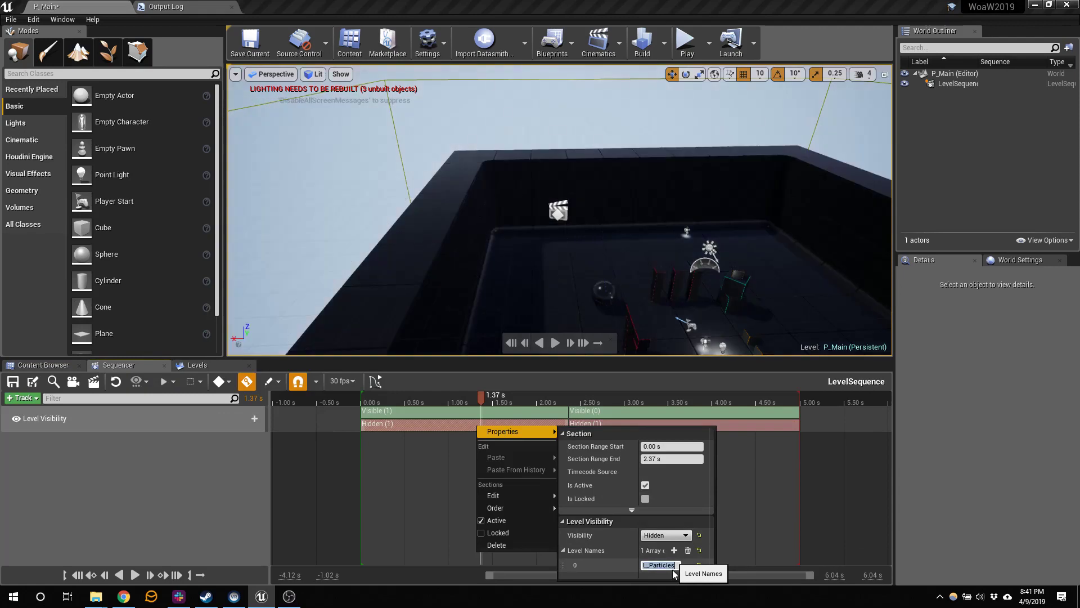
{"action": "left_click", "coordinate": [610, 400]}
Add L_Particles to the level names of the Visible section after the split.
{"action": "right_click", "coordinate": [613, 410]}
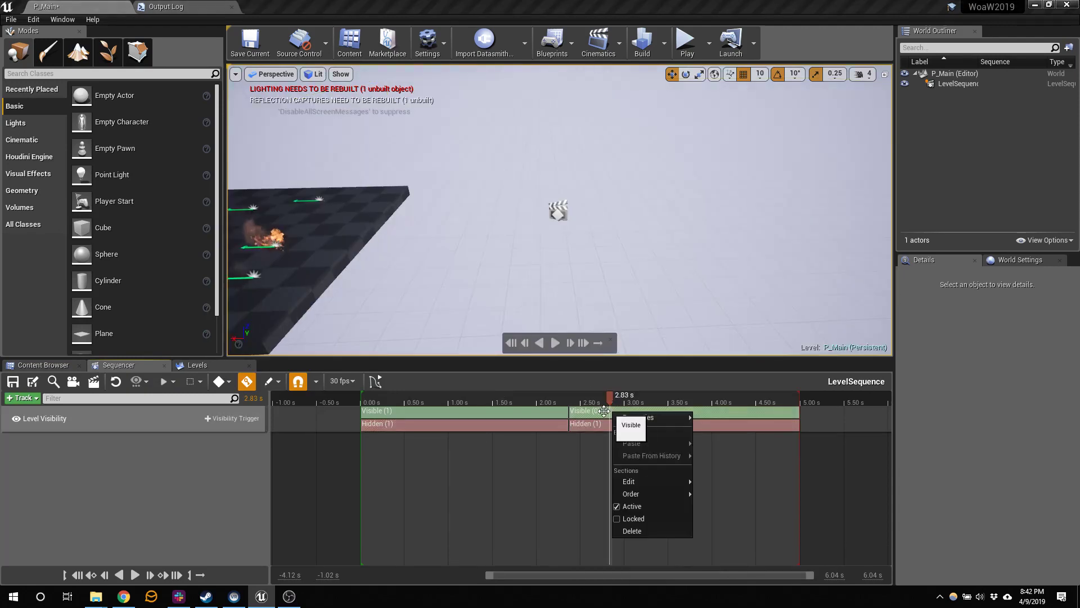
{"action": "left_click", "coordinate": [604, 411]}
{"action": "right_click", "coordinate": [606, 410]}
{"action": "mouse_move", "coordinate": [631, 415]}
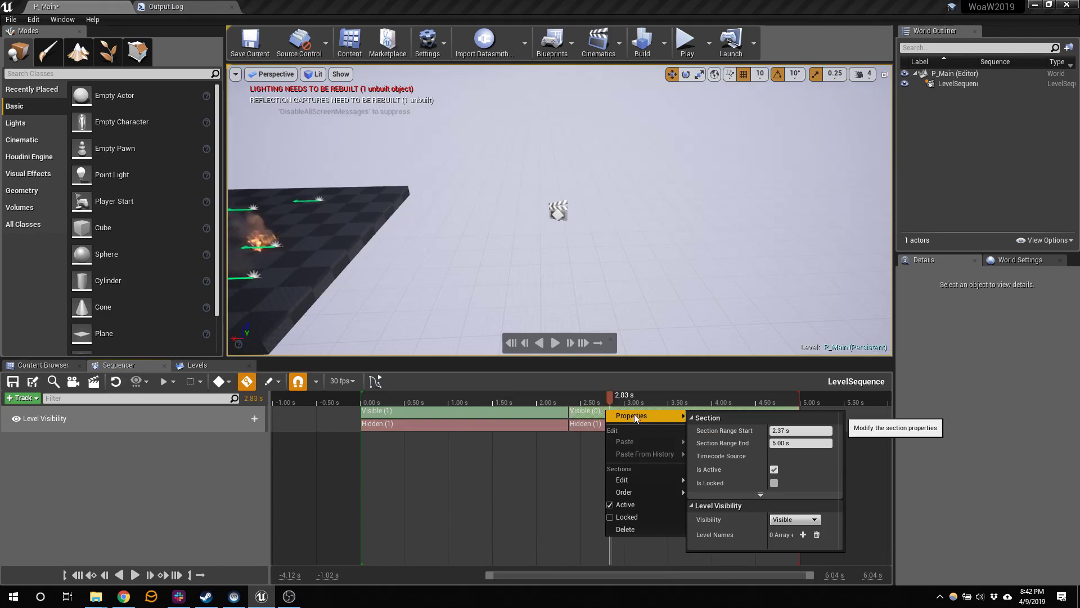
{"action": "left_click", "coordinate": [804, 536]}
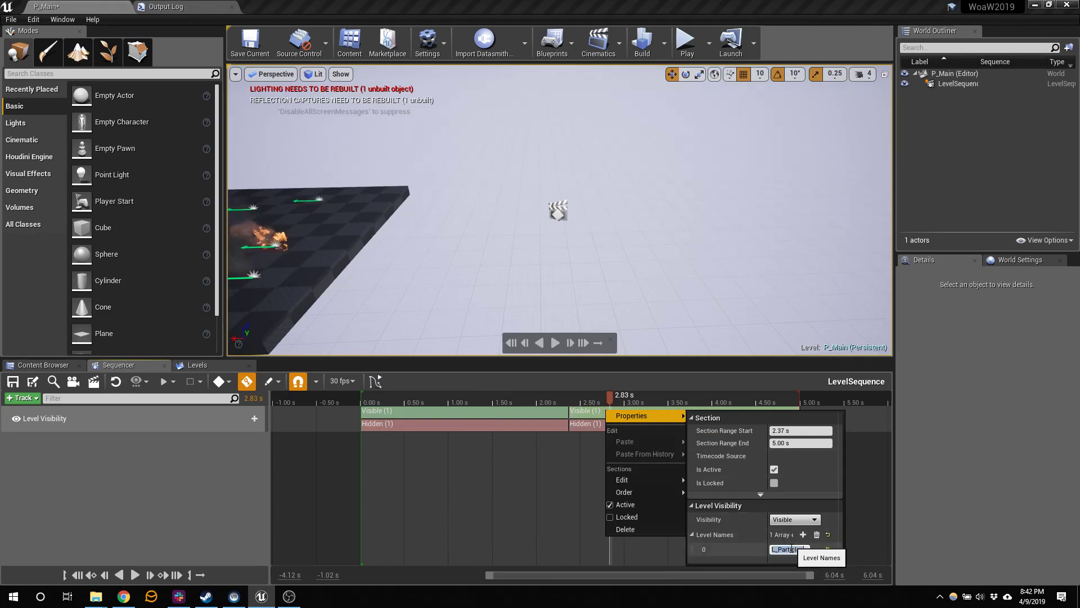
{"action": "key", "text": "Return"}
Scrub the playhead across the 2.37 s split, ending at 1.43 s, to check the switch between the two levels.
{"action": "left_click", "coordinate": [584, 398]}
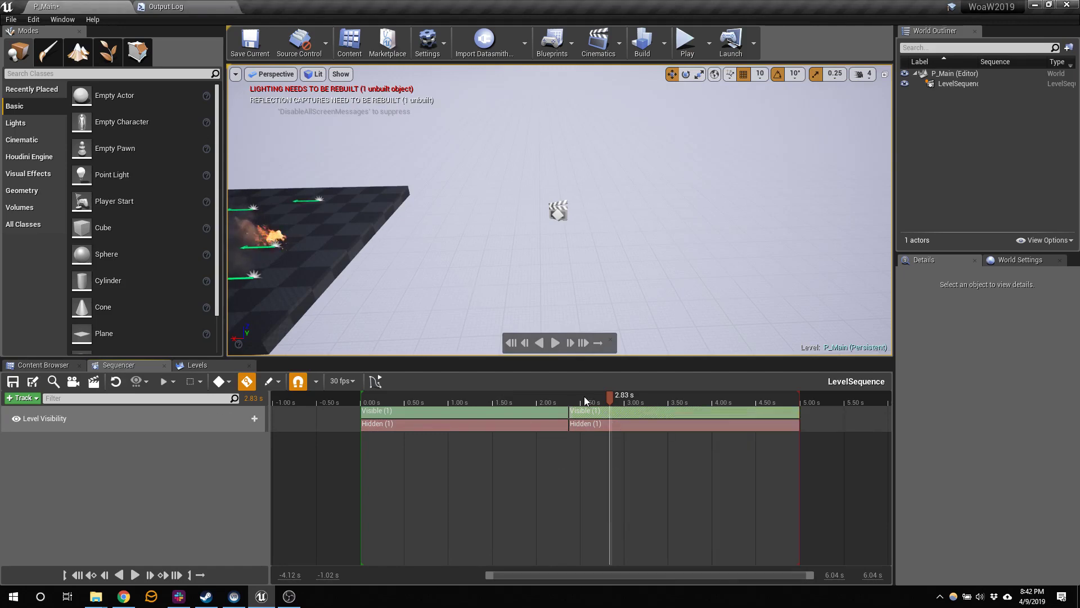
{"action": "left_click_drag", "start_coordinate": [584, 397], "coordinate": [621, 399]}
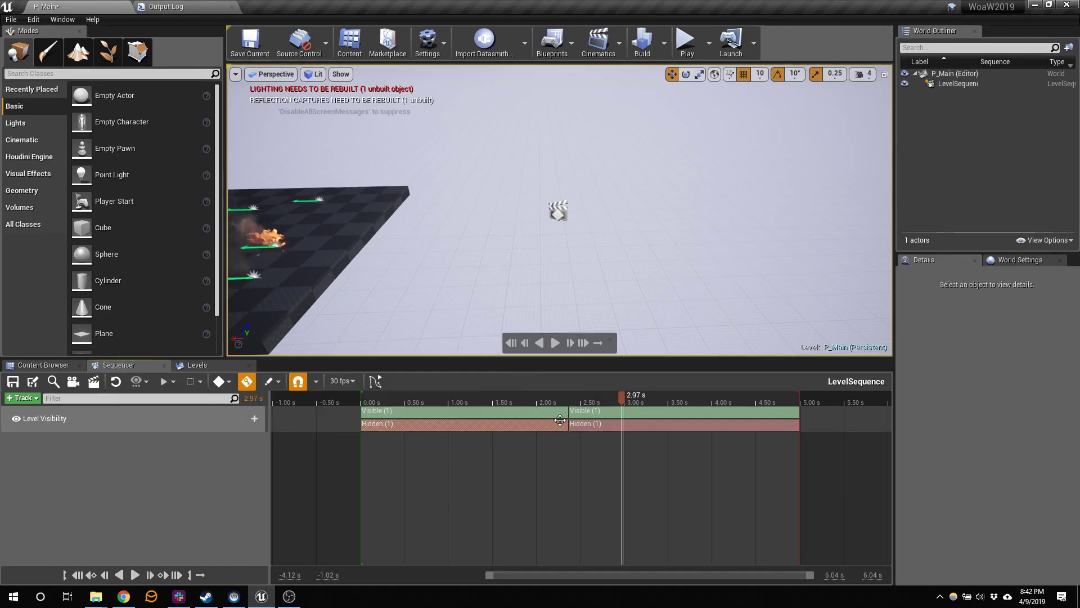
{"action": "left_click_drag", "start_coordinate": [622, 397], "coordinate": [487, 403]}
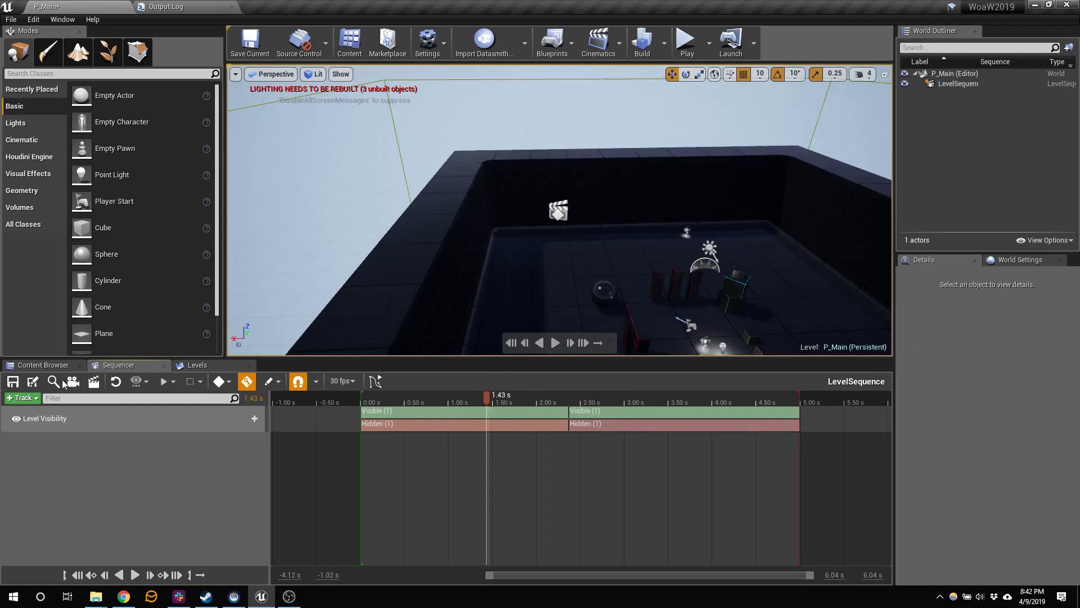
Add a Fade track to the sequence with keys of value 0 at 0.23 s and about 4.8 s.
{"action": "left_click", "coordinate": [22, 398]}
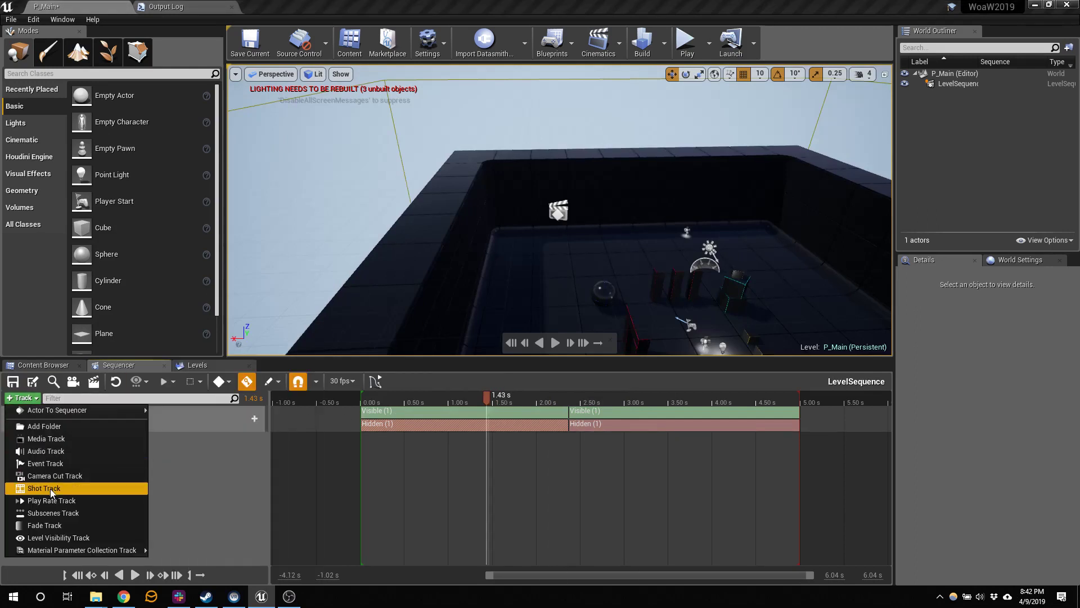
{"action": "left_click", "coordinate": [52, 525]}
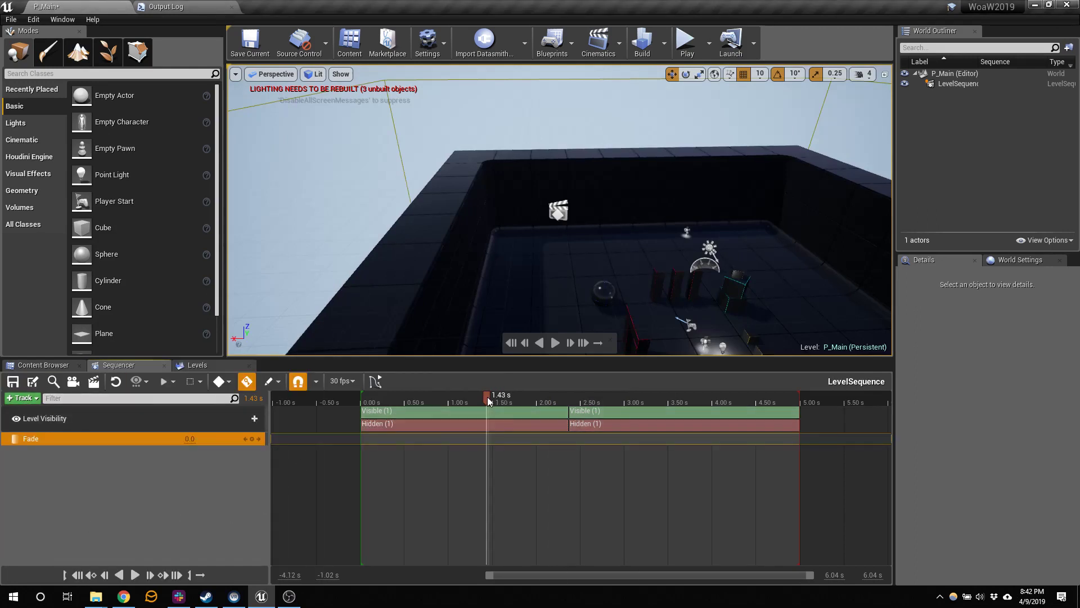
{"action": "left_click_drag", "start_coordinate": [487, 397], "coordinate": [381, 397]}
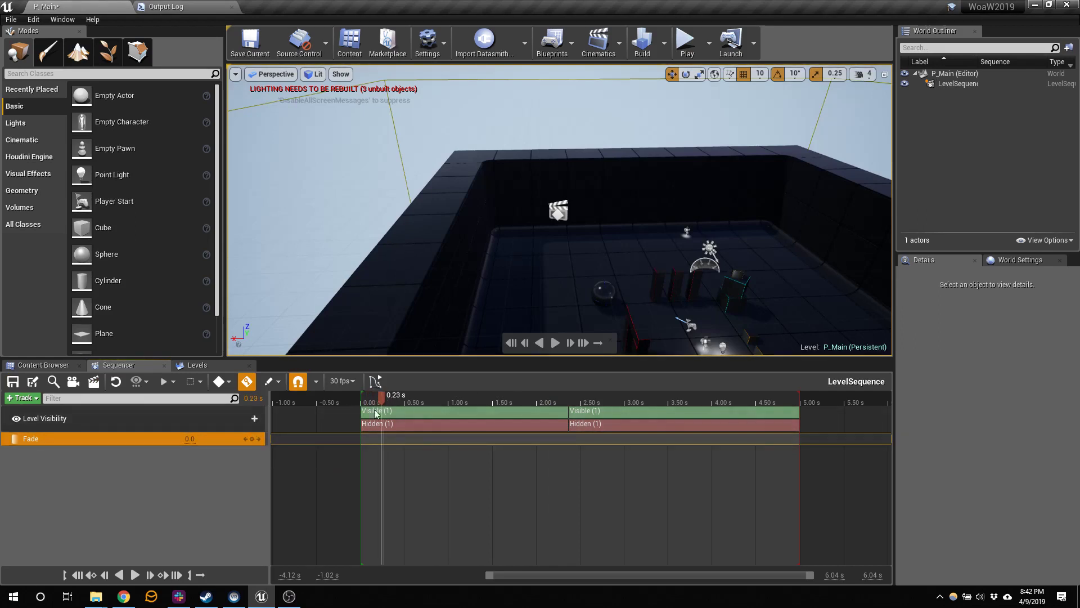
{"action": "left_click", "coordinate": [252, 439]}
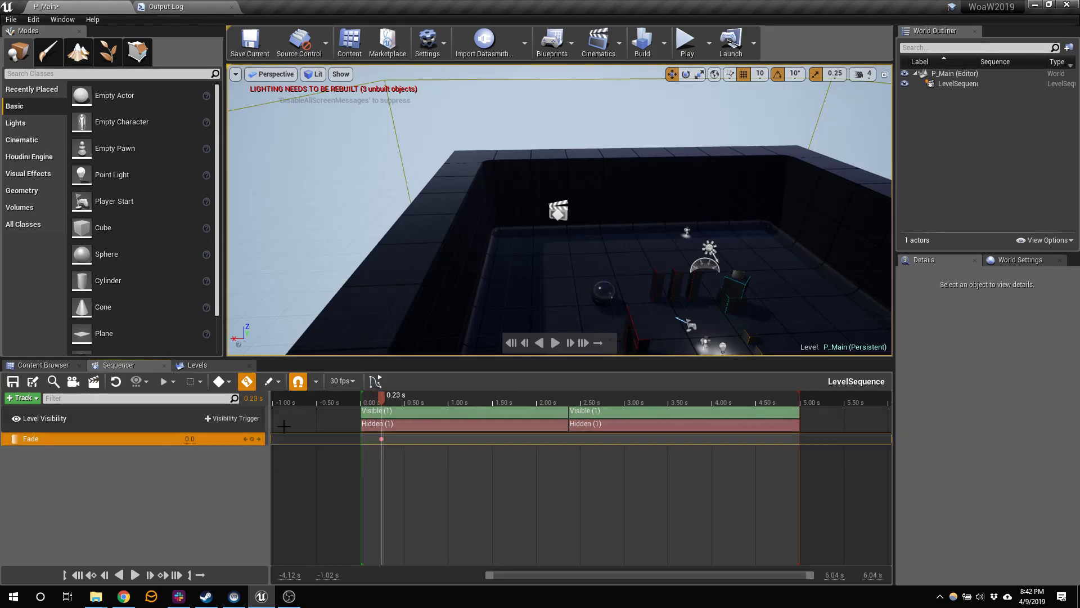
{"action": "left_click_drag", "start_coordinate": [386, 403], "coordinate": [800, 399]}
{"action": "left_click", "coordinate": [252, 439]}
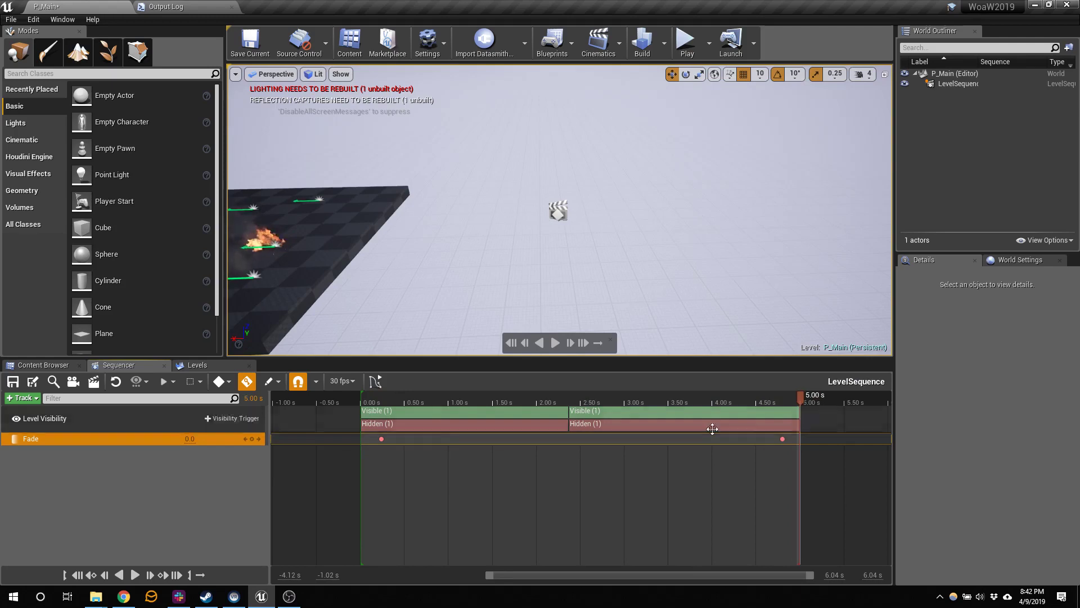
Key the Fade track at value 1 at the sequence's end, 5.00 s, and at its start, 0.00 s.
{"action": "left_click", "coordinate": [188, 439]}
{"action": "type", "text": "1"}
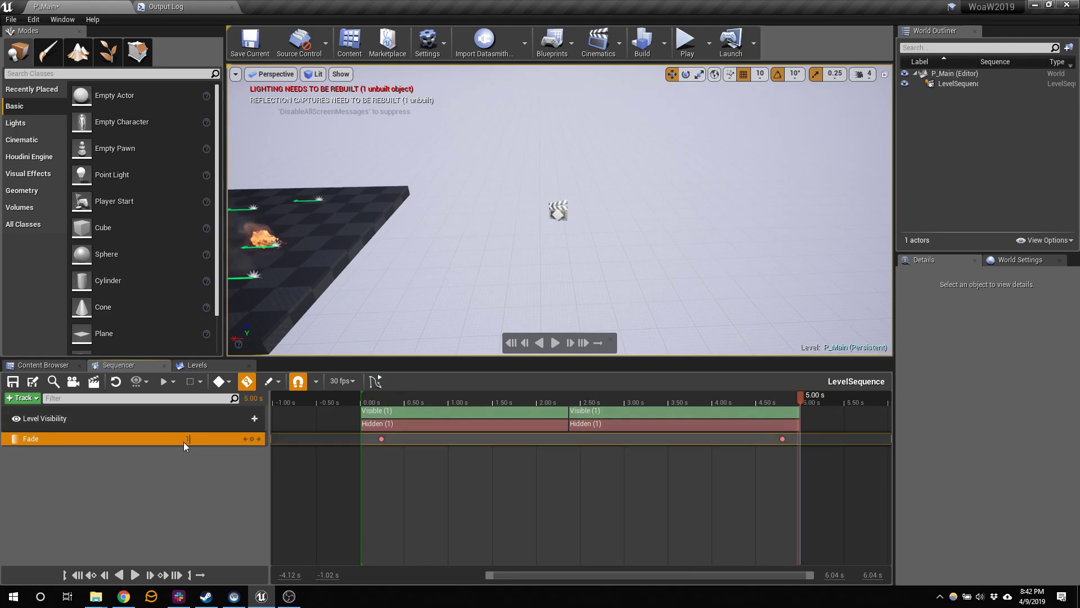
{"action": "key", "text": "Return"}
{"action": "left_click_drag", "start_coordinate": [470, 408], "coordinate": [343, 395]}
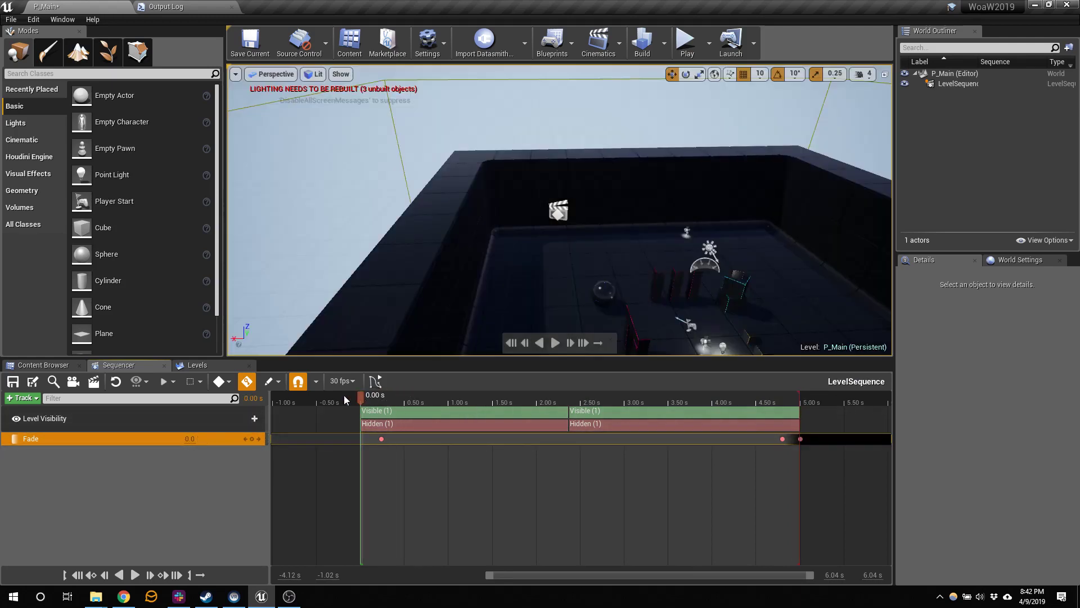
{"action": "key", "text": "Return"}
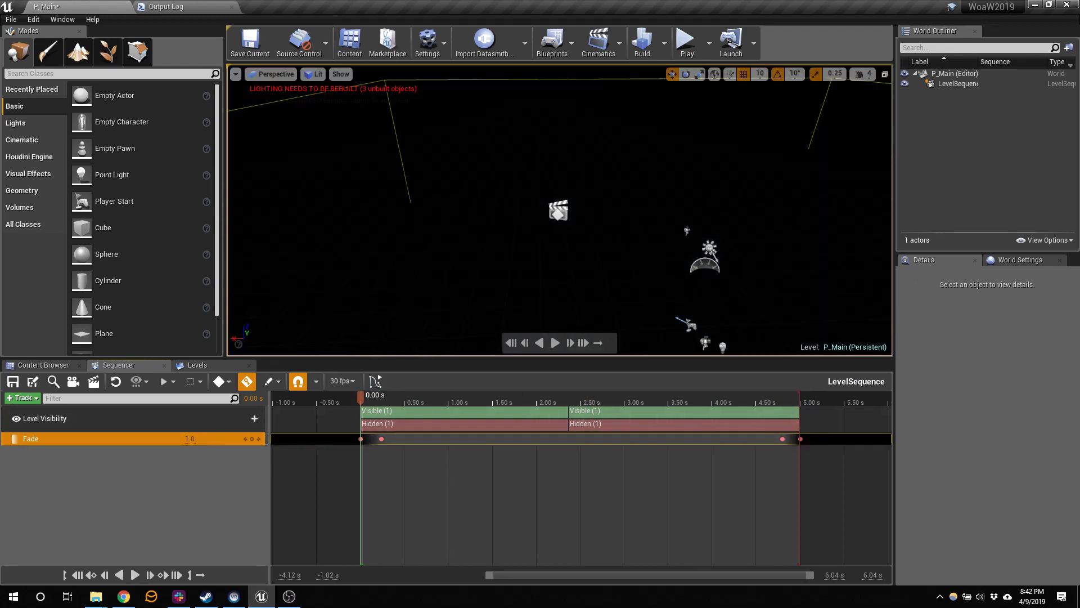
Enable Auto Play on the LevelSequence actor and scrub the playhead to 0.90 s to preview the fade.
{"action": "left_click", "coordinate": [954, 84]}
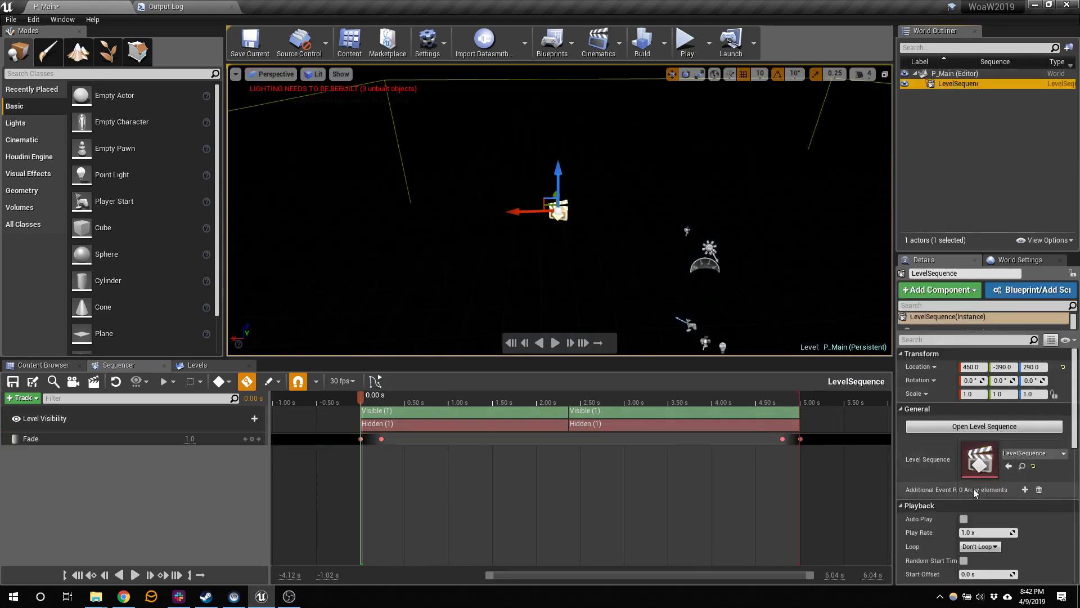
{"action": "left_click", "coordinate": [964, 518]}
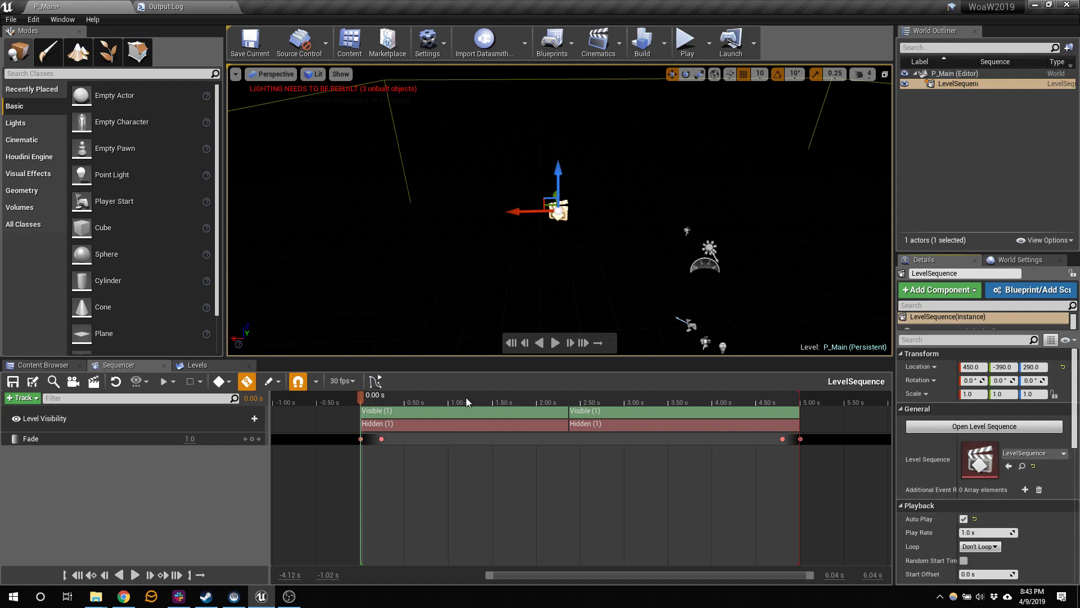
{"action": "left_click_drag", "start_coordinate": [466, 398], "coordinate": [440, 401]}
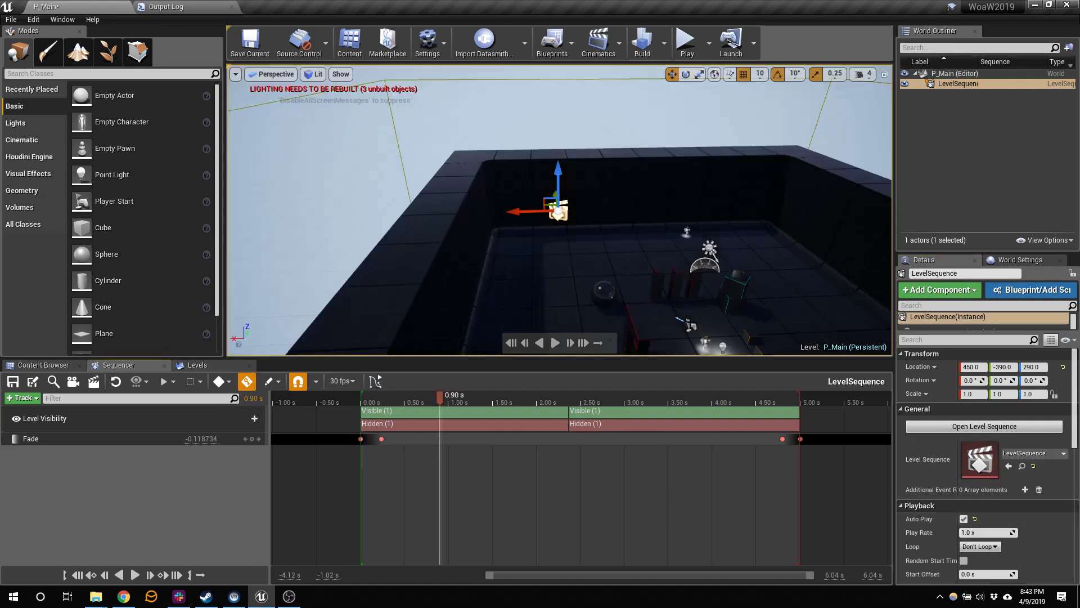
Move the Player Start from L_Lights into the Persistent Level by cutting it, making the Persistent Level current and pasting it.
{"action": "left_click", "coordinate": [691, 325]}
{"action": "right_click_drag", "start_coordinate": [691, 325], "coordinate": [717, 347]}
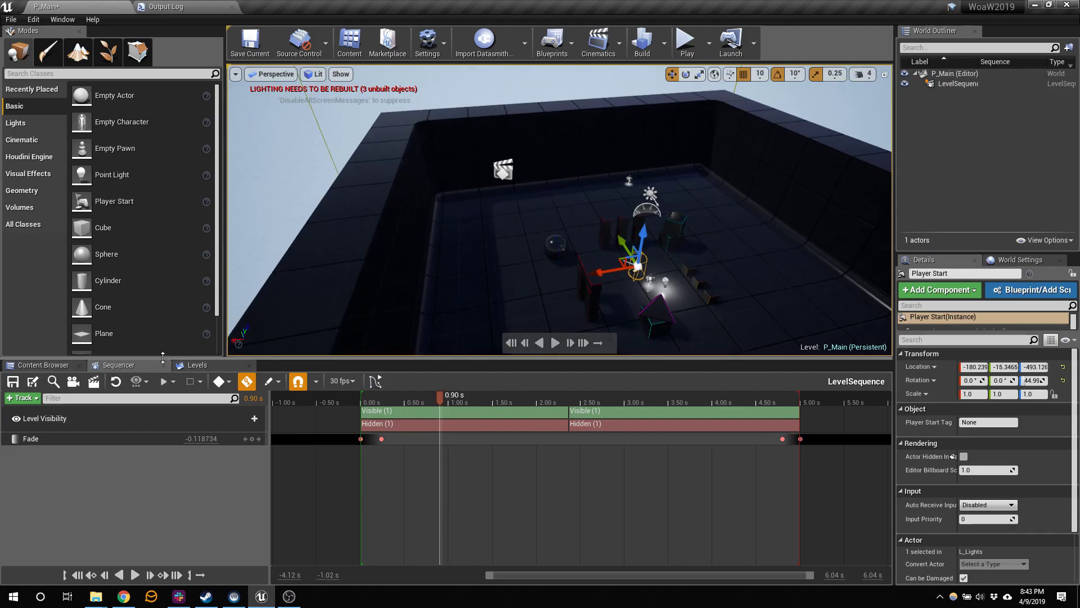
{"action": "left_click", "coordinate": [196, 365]}
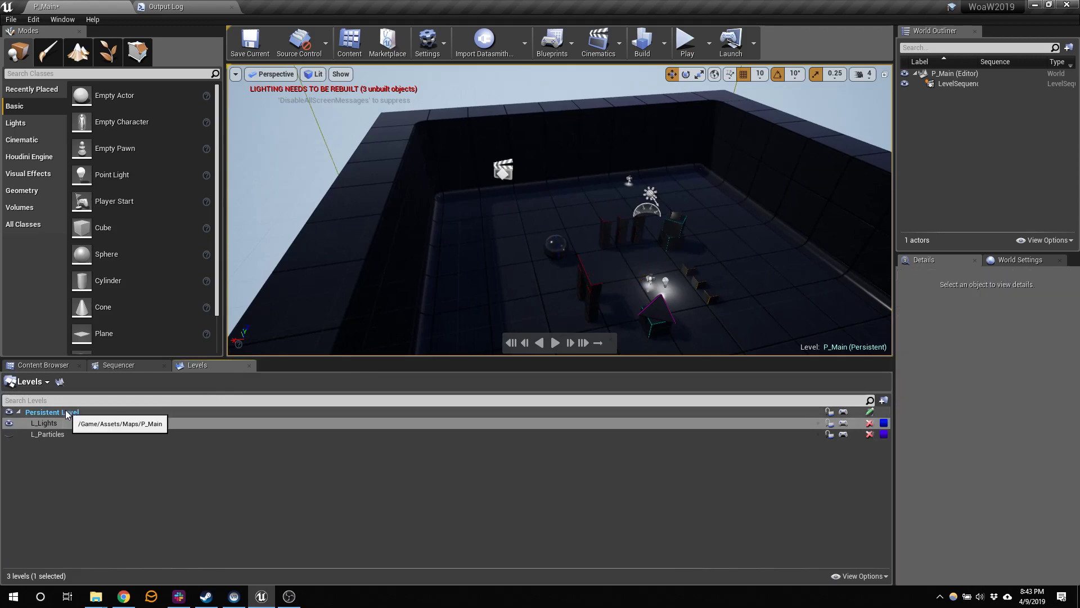
{"action": "left_click", "coordinate": [53, 413]}
{"action": "key", "text": "ctrl+v"}
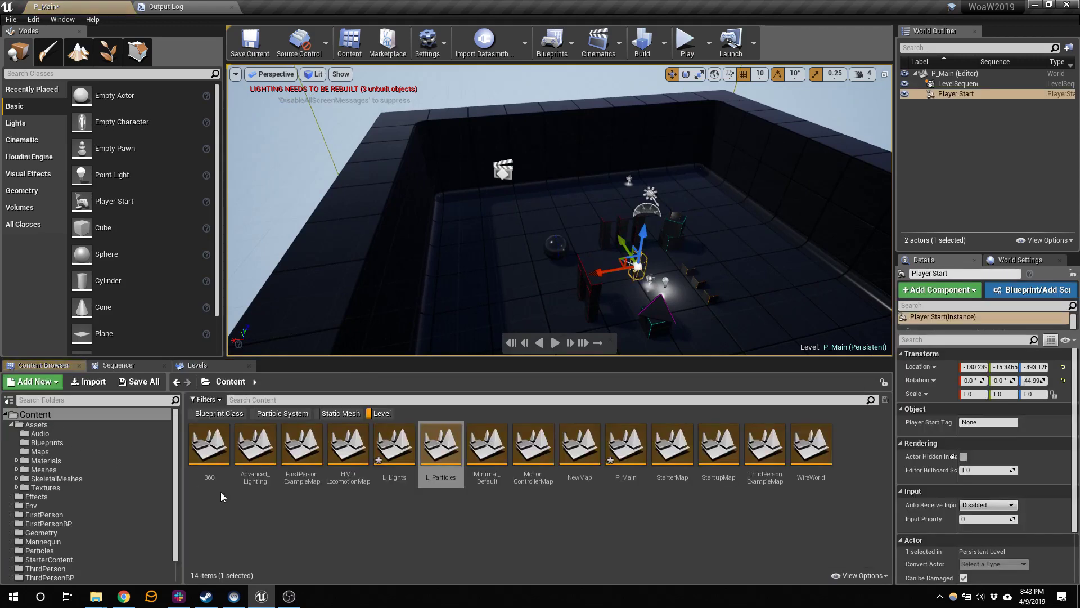
Make L_Lights current and switch back to the Persistent Level to check which level contains the Player Start.
{"action": "left_click", "coordinate": [194, 365]}
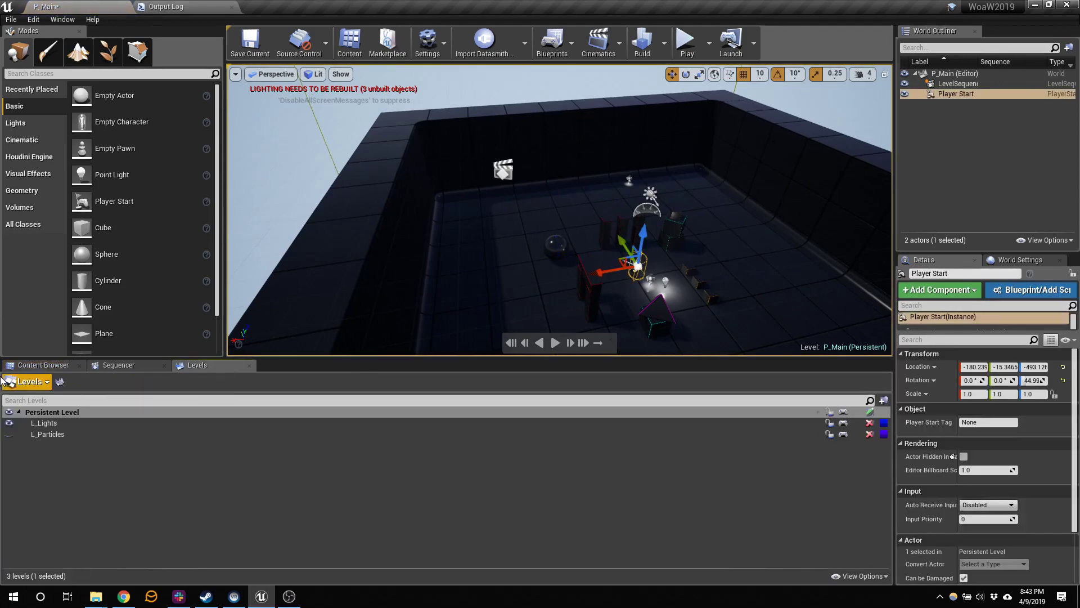
{"action": "double_click", "coordinate": [47, 424]}
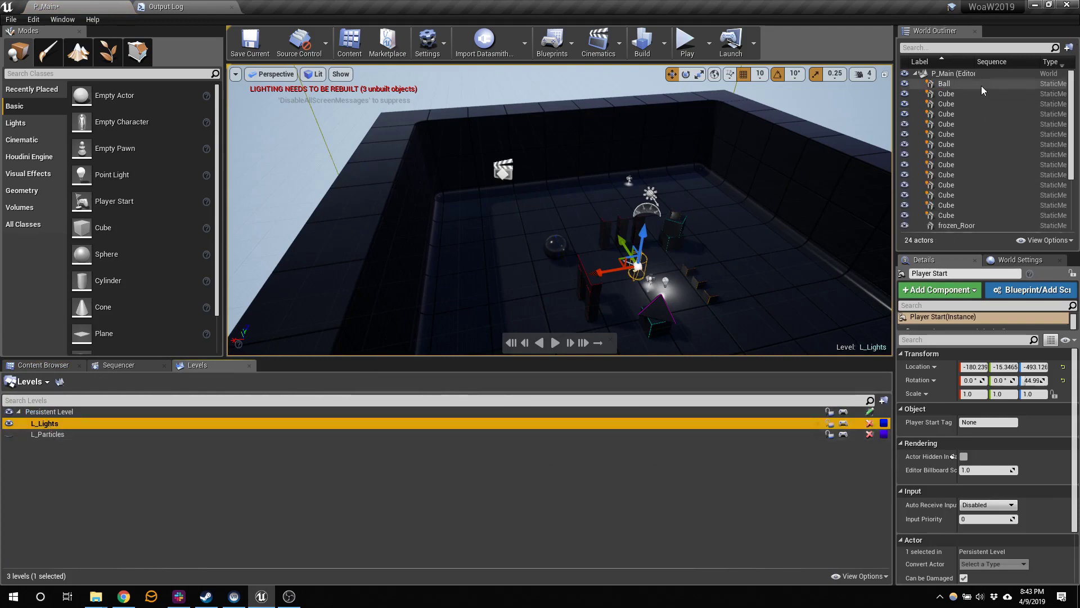
{"action": "double_click", "coordinate": [50, 412]}
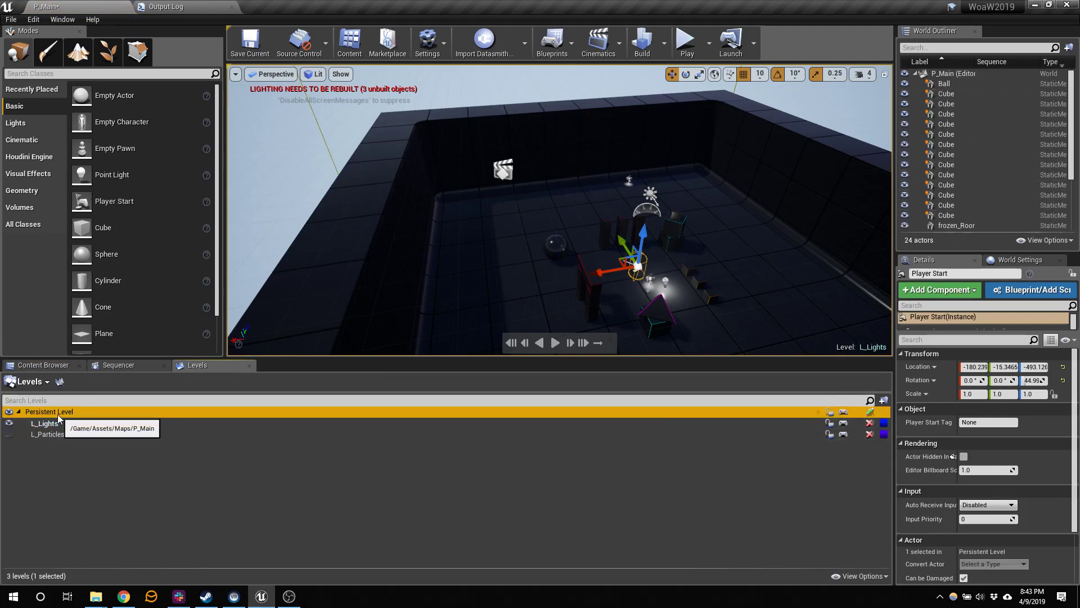
{"action": "left_click", "coordinate": [964, 94]}
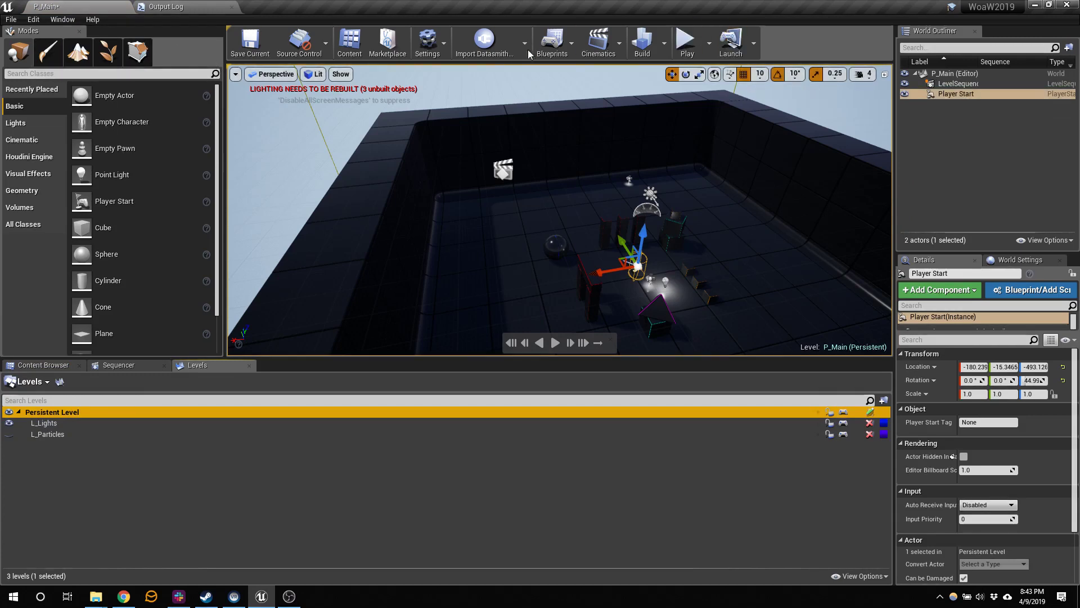
Lengthen both fades in the level sequence by moving the Fade track's inner keys to 0.90 s and 3.97 s.
{"action": "left_click", "coordinate": [119, 365]}
{"action": "left_click_drag", "start_coordinate": [443, 398], "coordinate": [235, 402]}
{"action": "key", "text": "space"}
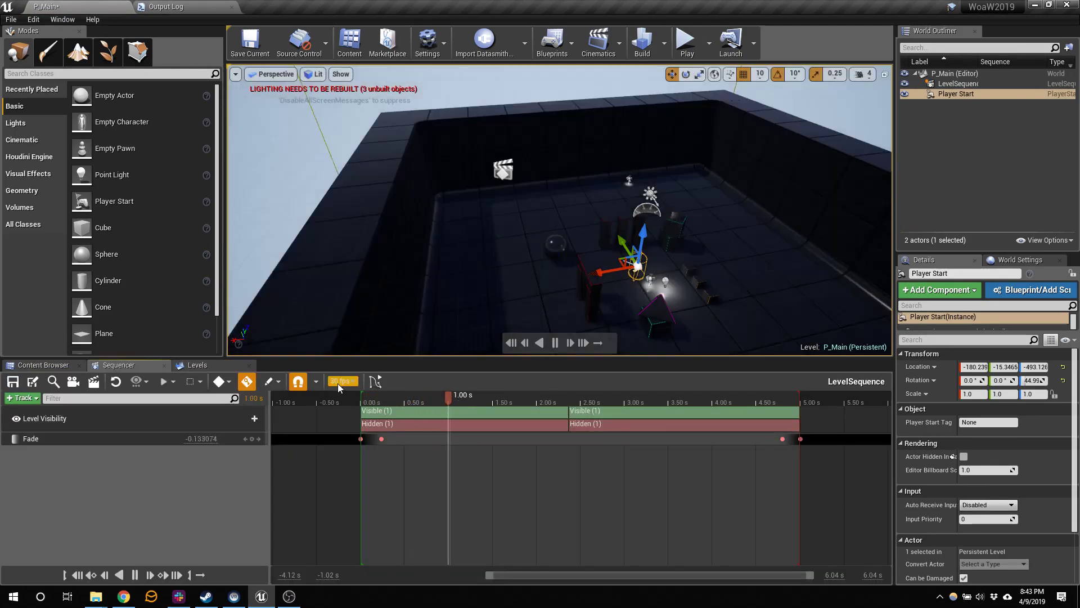
{"action": "left_click_drag", "start_coordinate": [379, 438], "coordinate": [440, 438]}
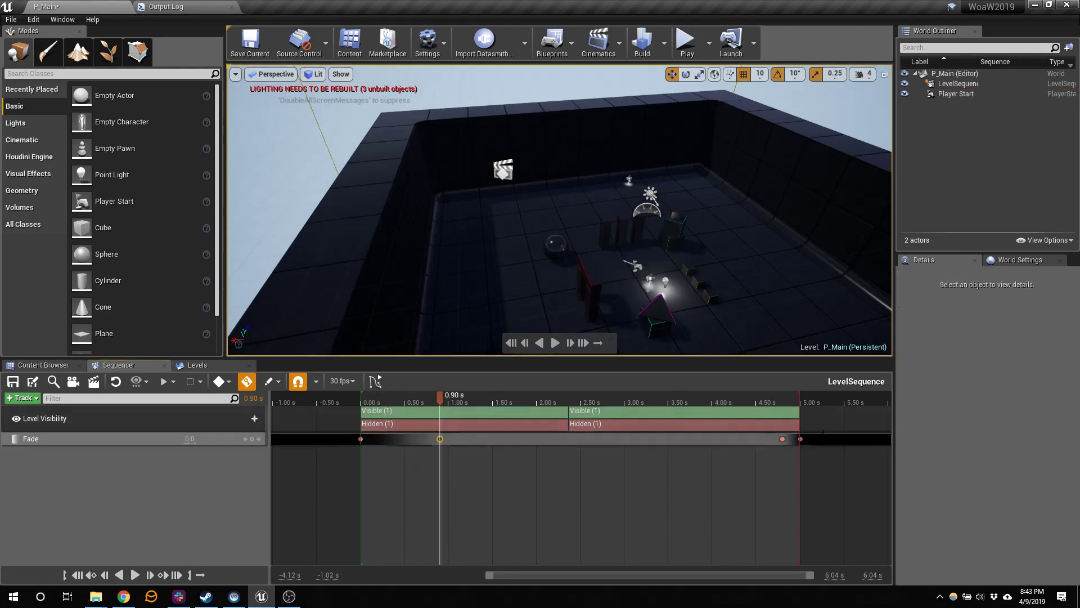
{"action": "left_click_drag", "start_coordinate": [783, 438], "coordinate": [710, 438]}
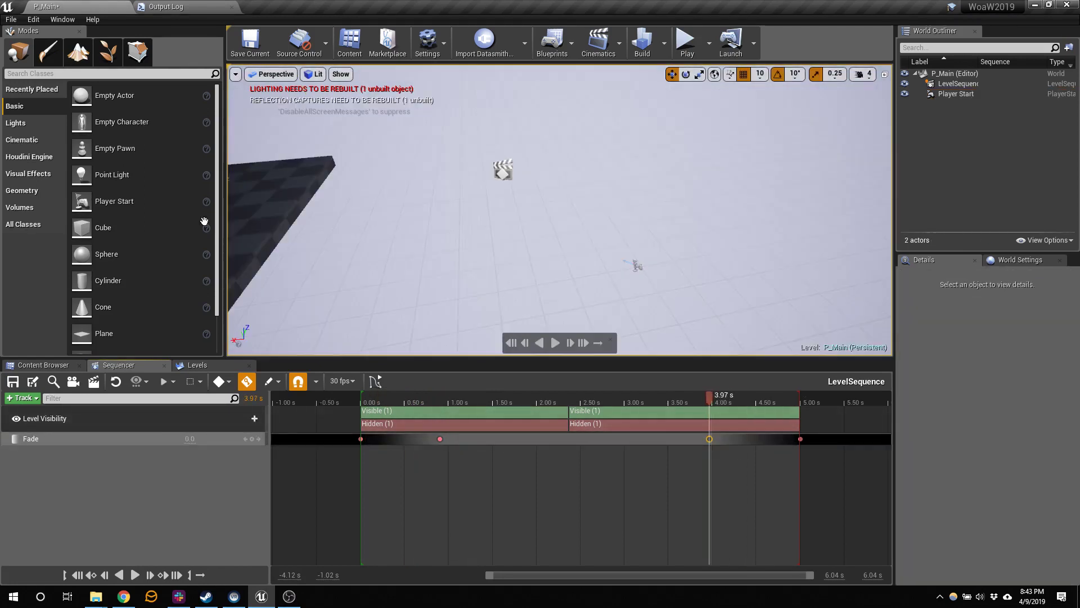
Play the level in the viewport to check the fades and the level switch, look around the scene, and end the play session.
{"action": "left_click", "coordinate": [687, 43]}
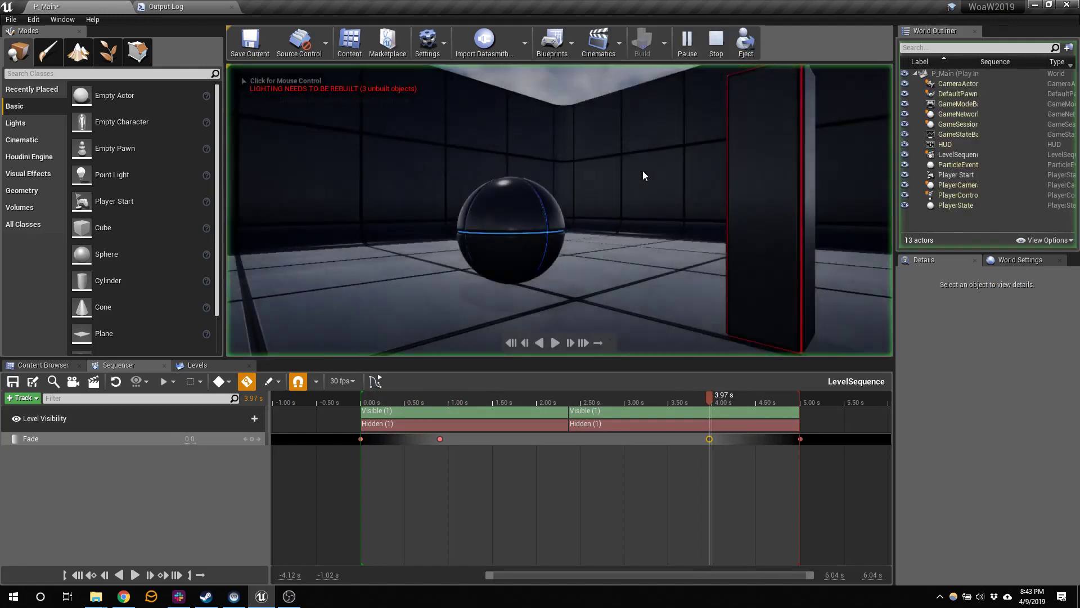
{"action": "left_click", "coordinate": [635, 208]}
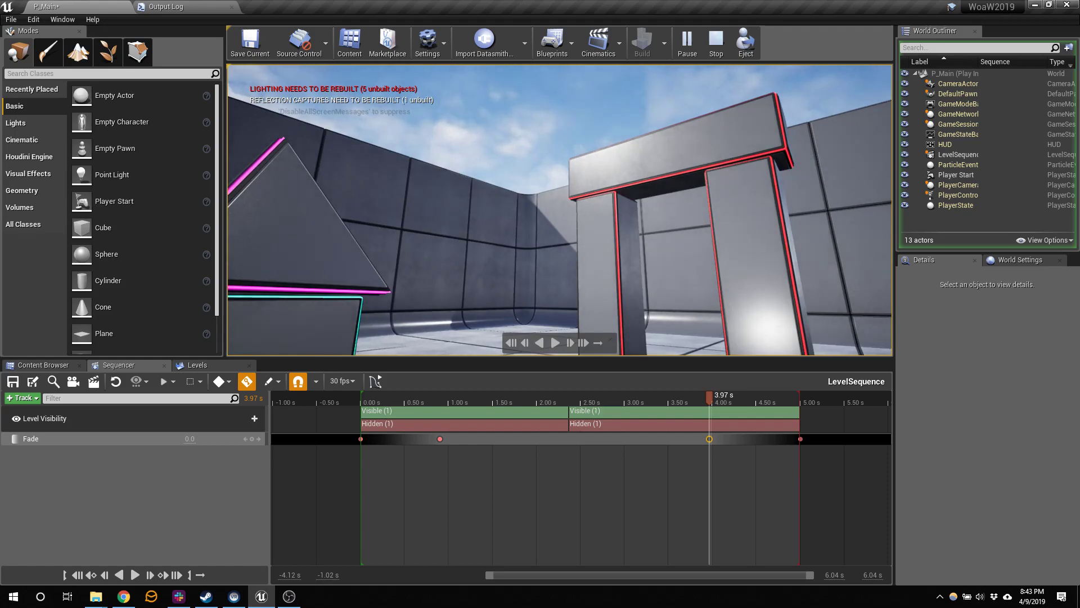
{"action": "key", "text": "alt+Tab"}
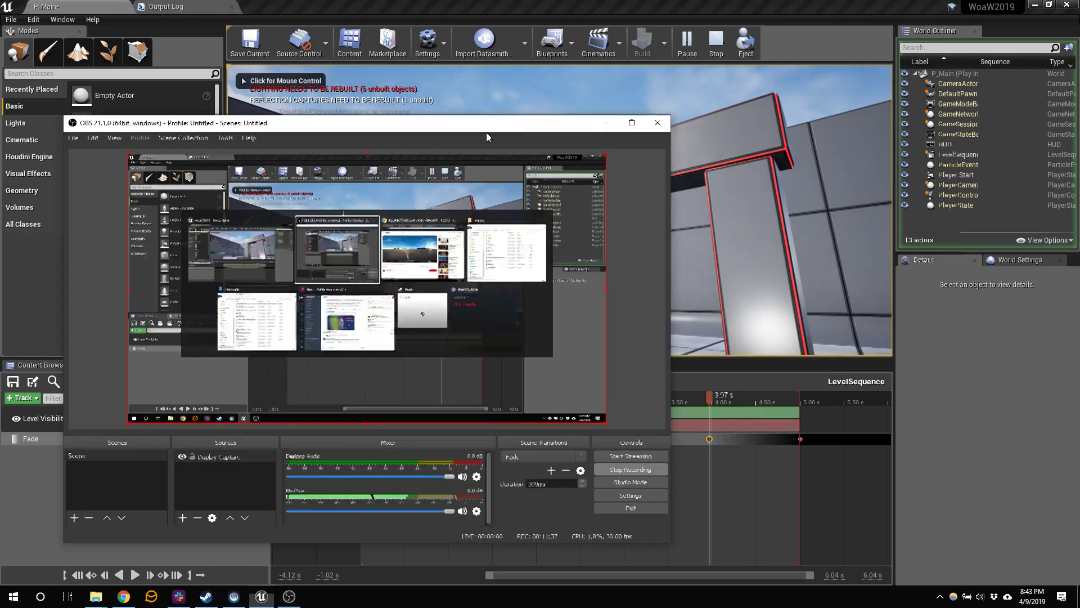
{"action": "left_click", "coordinate": [605, 2]}
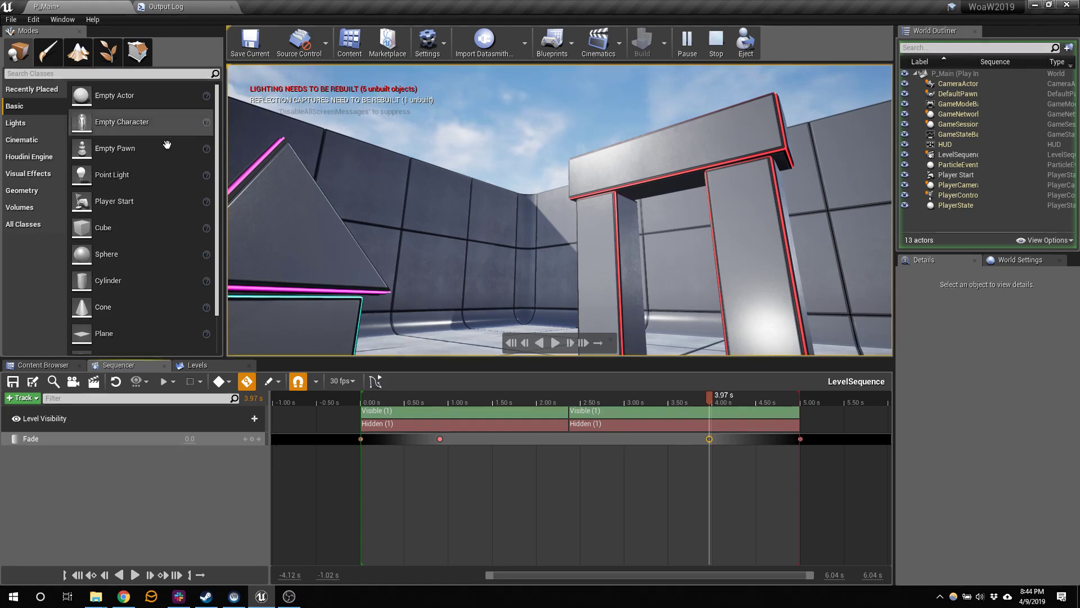
{"action": "left_click", "coordinate": [44, 365]}
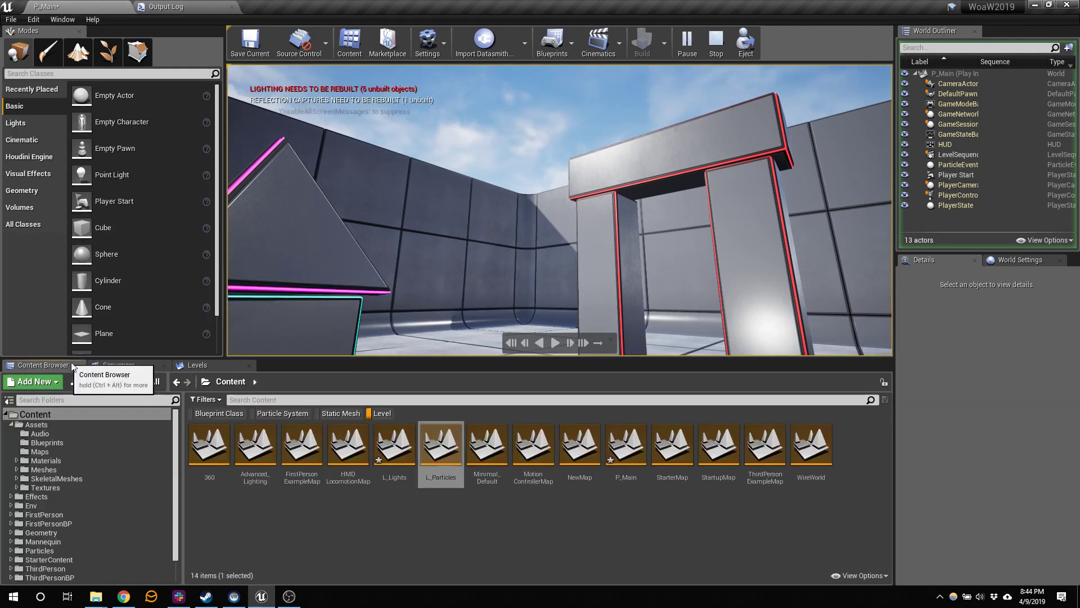
{"action": "left_click", "coordinate": [512, 252]}
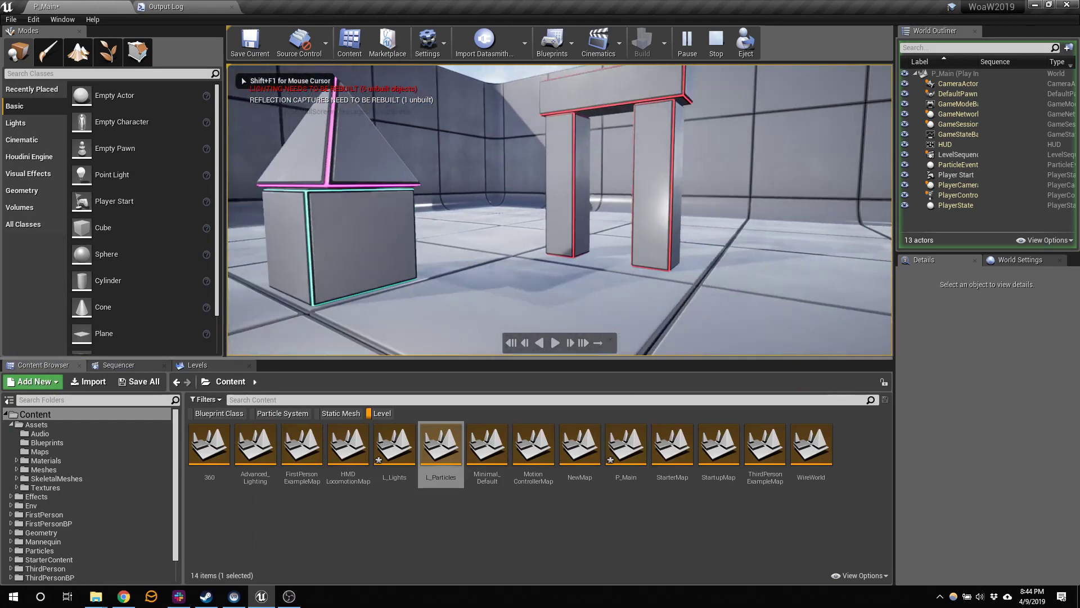
{"action": "key", "text": "Escape"}
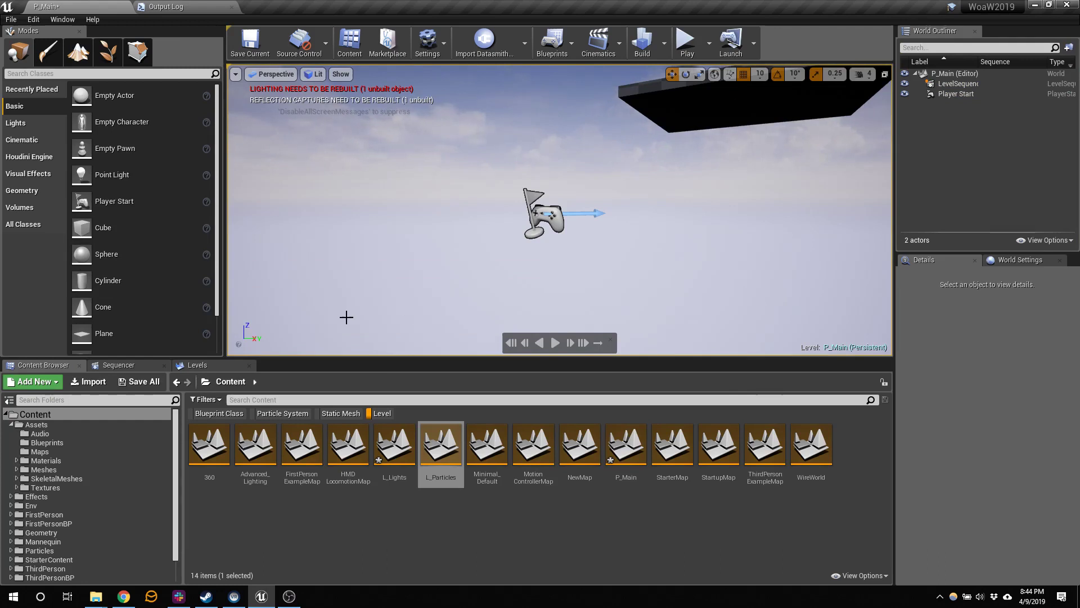
Clear the Level filter on the Content folder and create a new folder named Movies in it.
{"action": "left_click", "coordinate": [37, 414]}
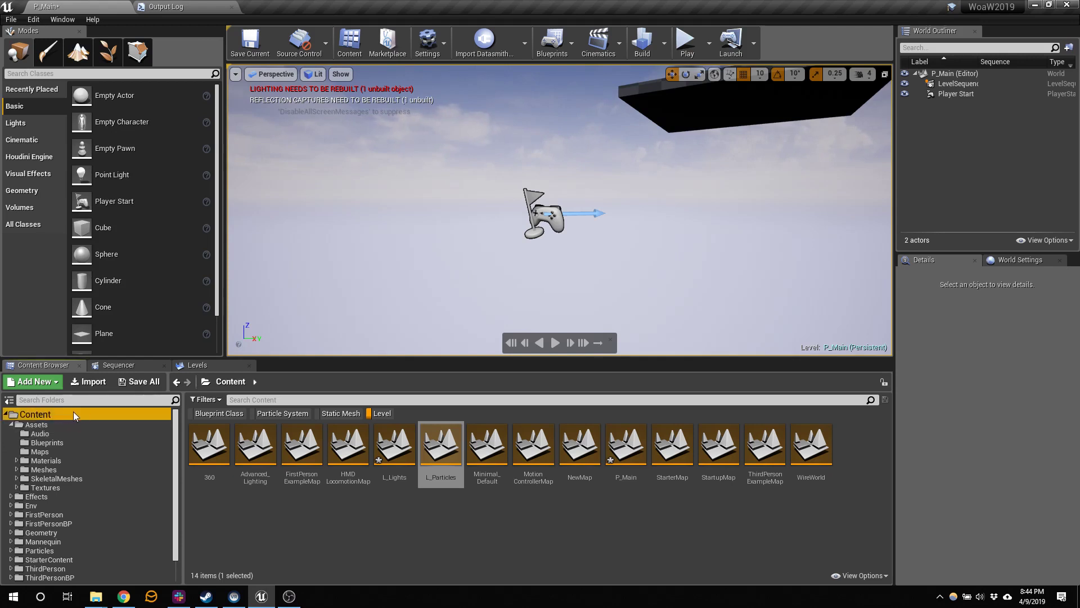
{"action": "left_click", "coordinate": [379, 416]}
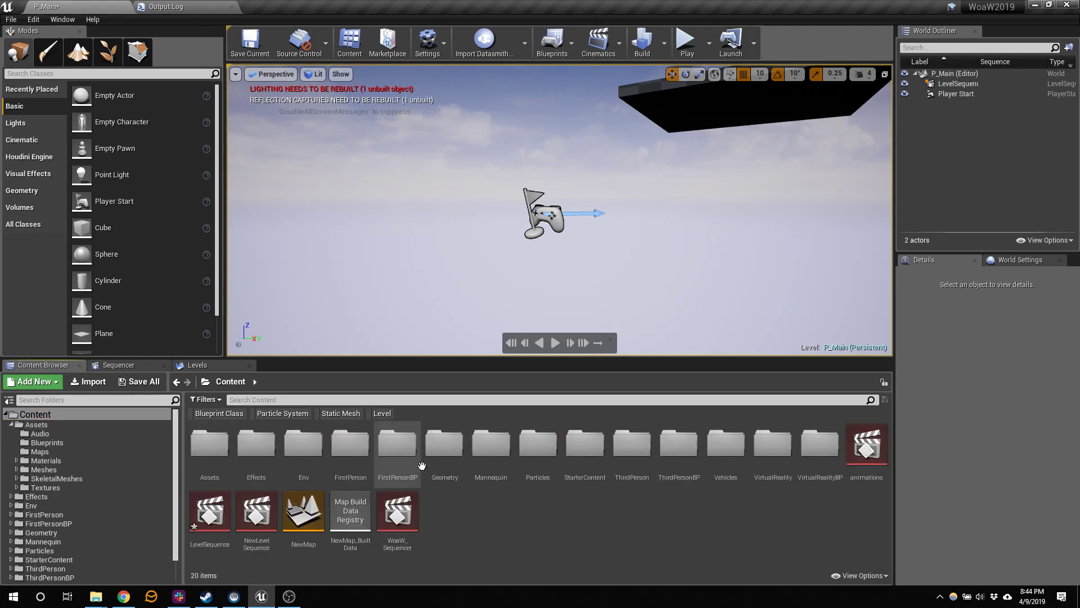
{"action": "right_click", "coordinate": [532, 505]}
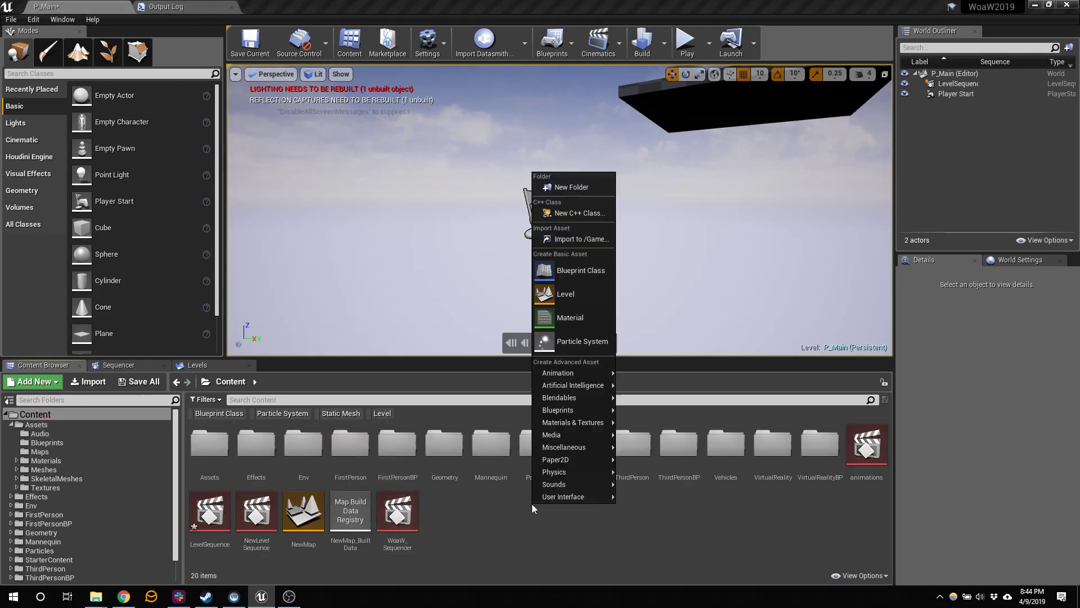
{"action": "left_click", "coordinate": [576, 183]}
{"action": "type", "text": "Movi"}
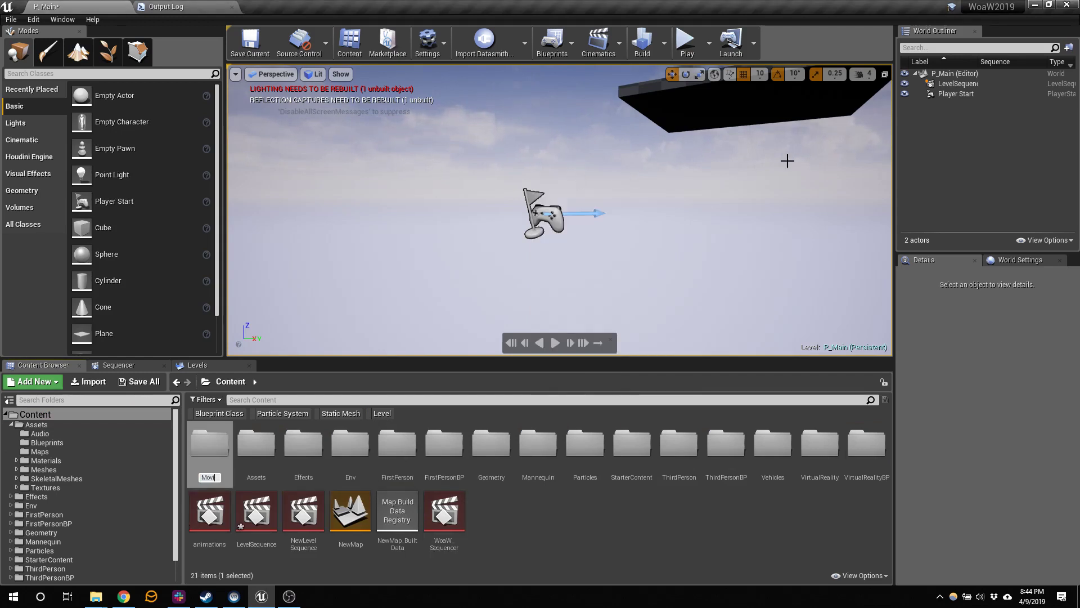
{"action": "type", "text": "es"}
{"action": "key", "text": "Return"}
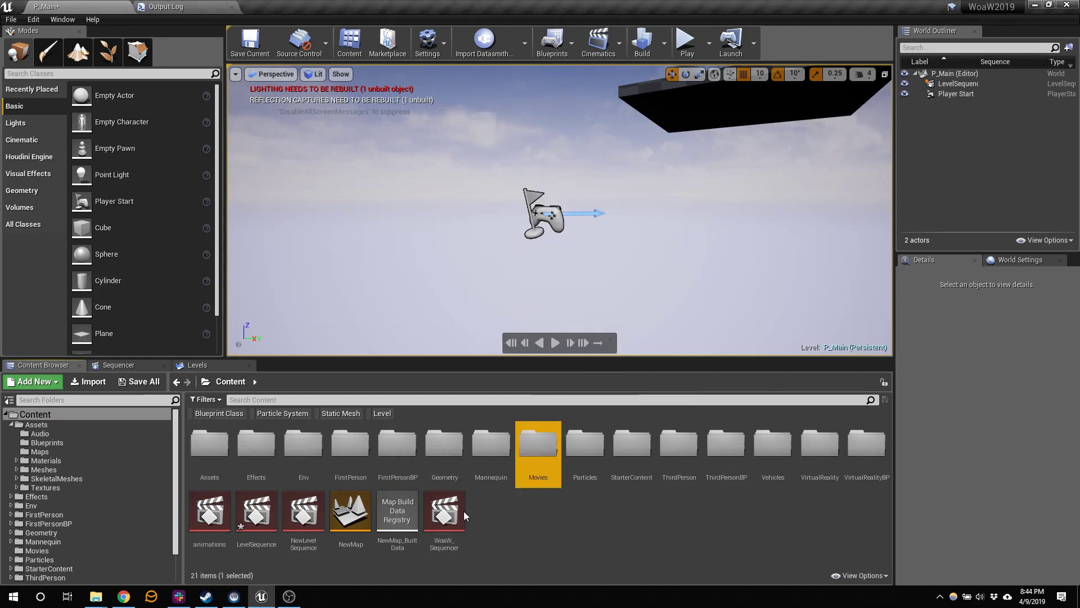
Look inside the new Movies folder, return to Content and show the Movies folder in File Explorer.
{"action": "double_click", "coordinate": [530, 445]}
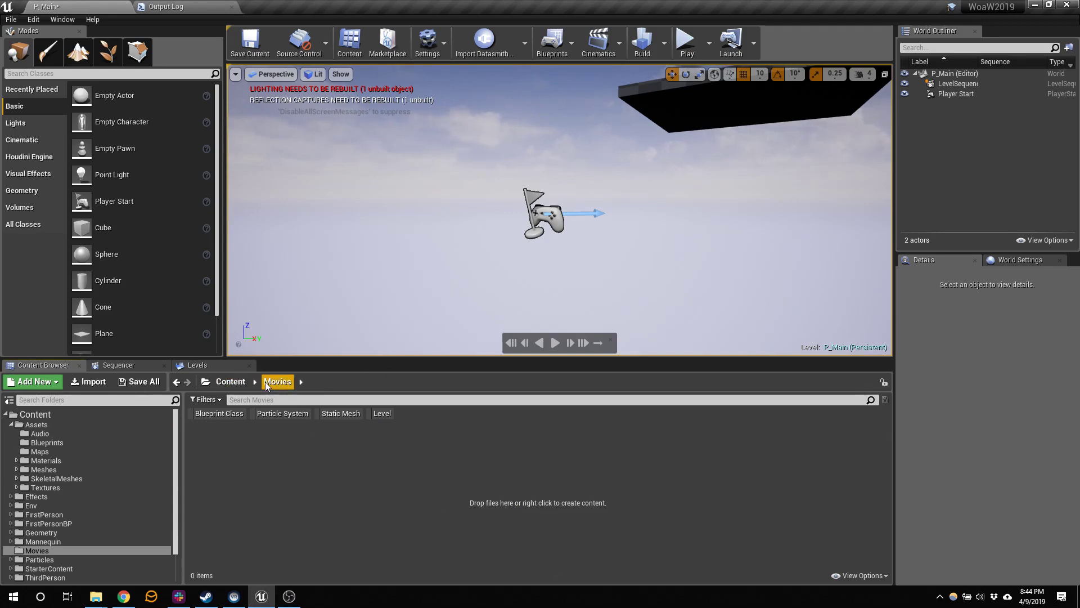
{"action": "left_click", "coordinate": [231, 382]}
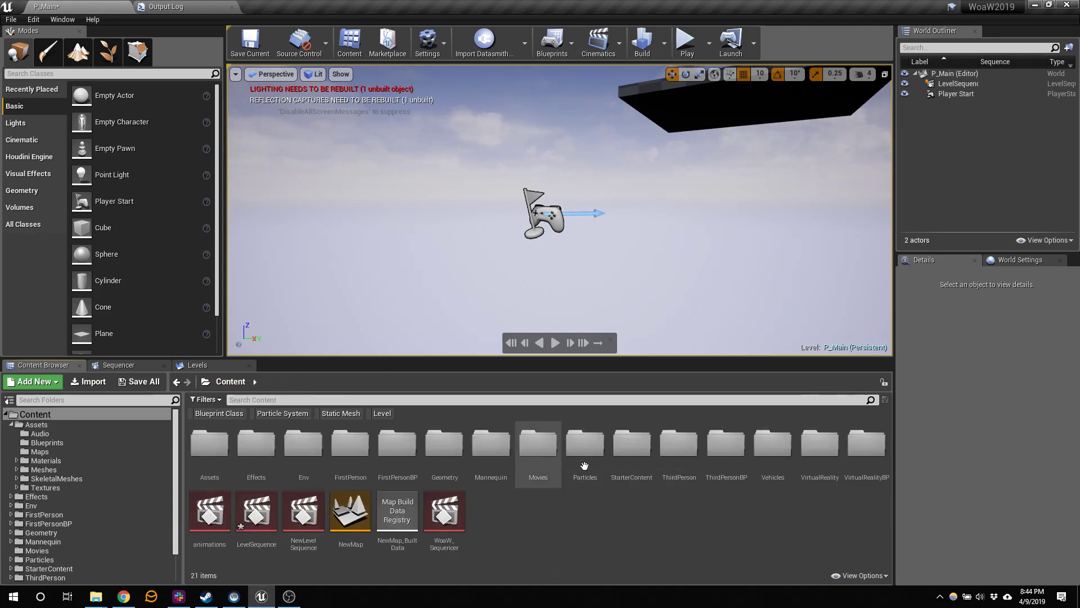
{"action": "left_click", "coordinate": [538, 445]}
{"action": "right_click", "coordinate": [539, 444]}
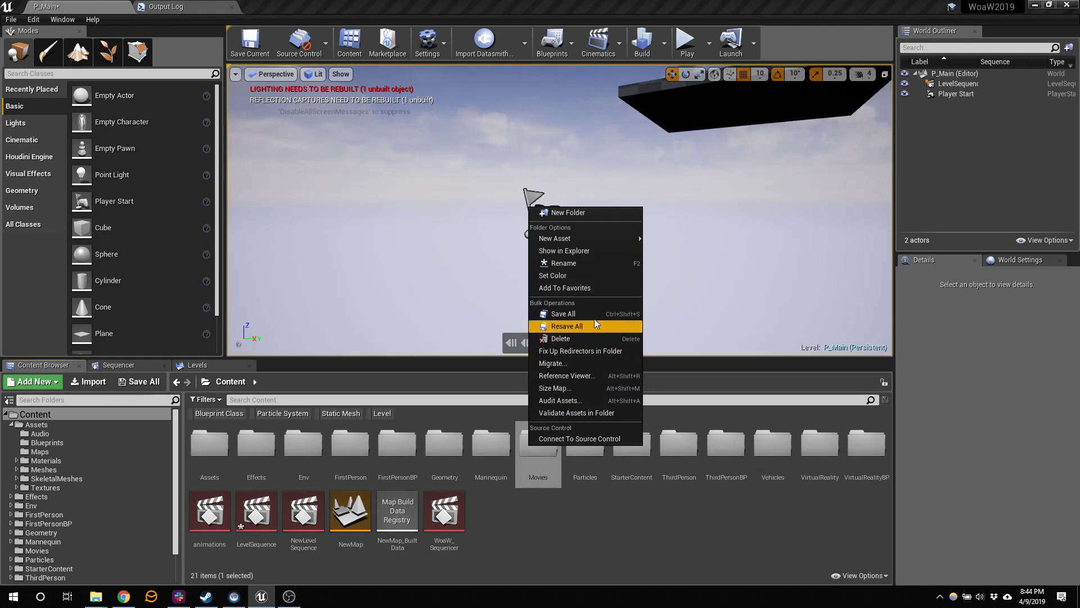
{"action": "left_click", "coordinate": [602, 251]}
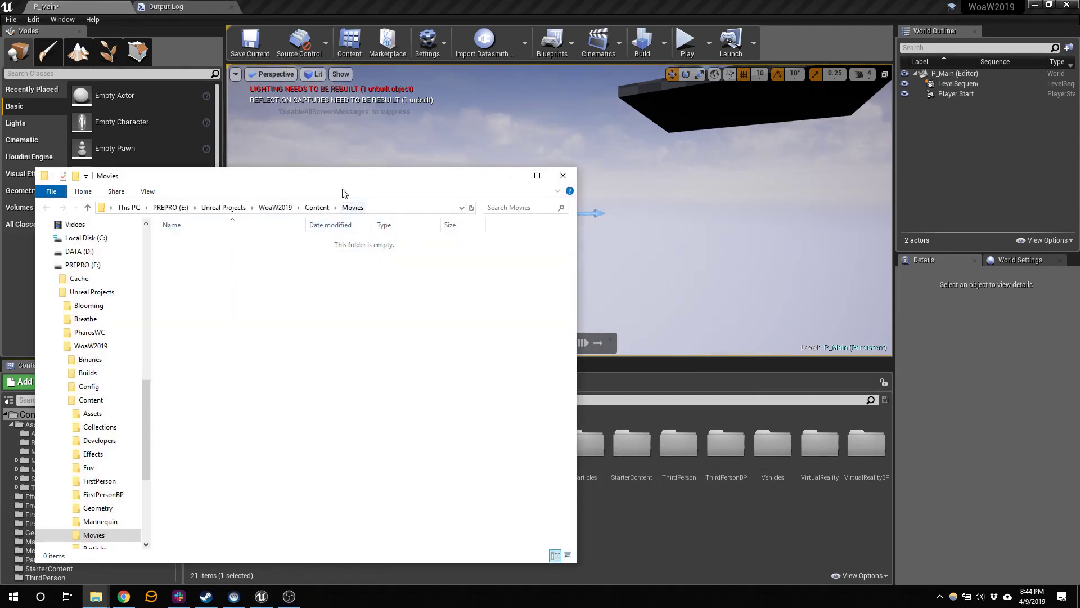
Open a second File Explorer window on the Movies folder and arrange both windows so their contents are accessible.
{"action": "key", "text": "ctrl+n"}
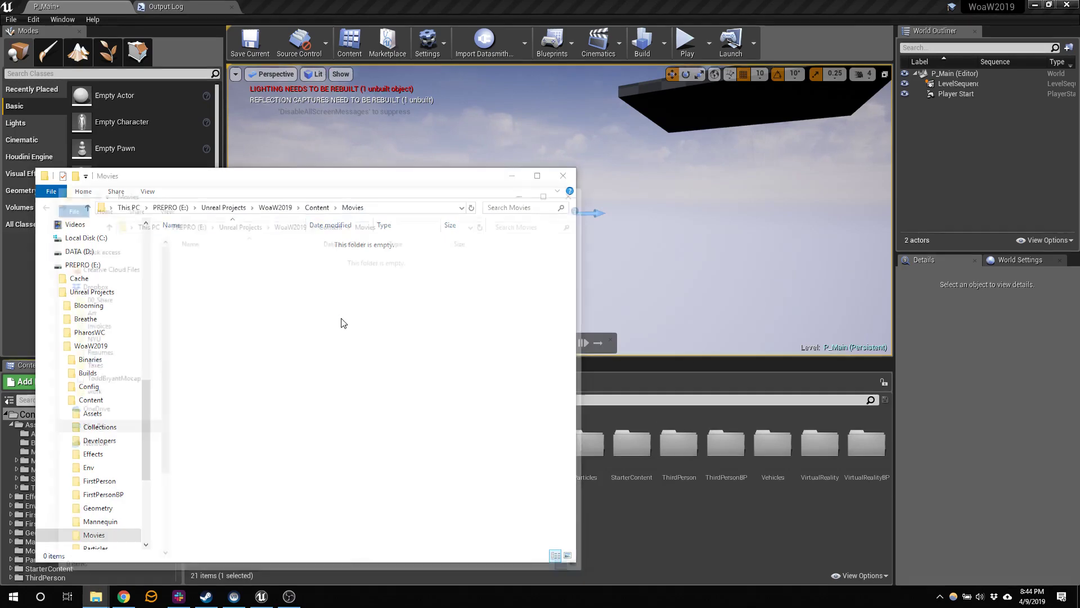
{"action": "left_click", "coordinate": [400, 223]}
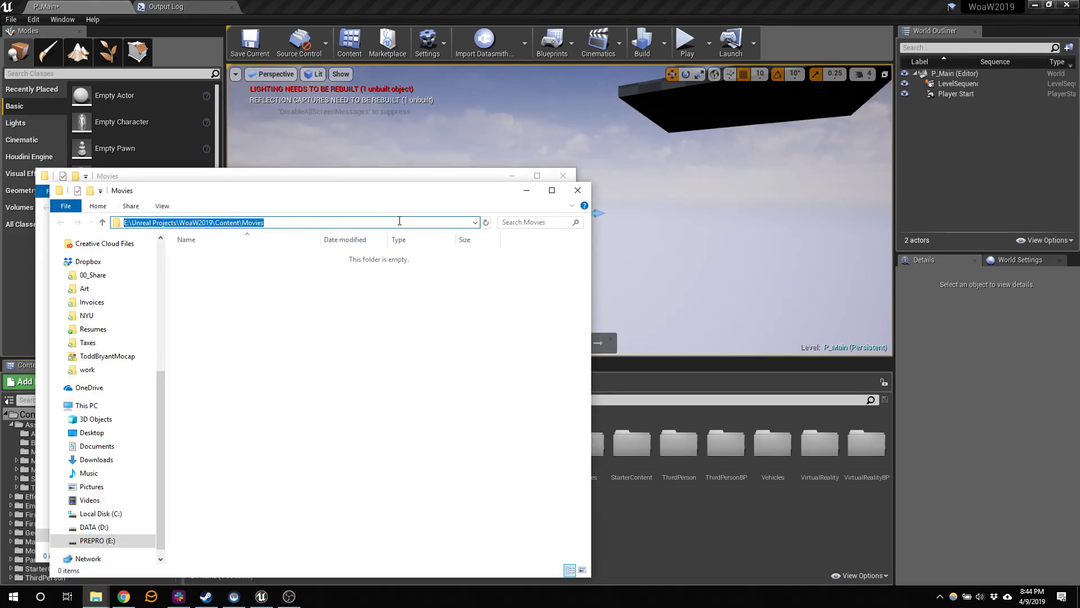
{"action": "left_click_drag", "start_coordinate": [382, 182], "coordinate": [415, 212]}
{"action": "left_click", "coordinate": [404, 191]}
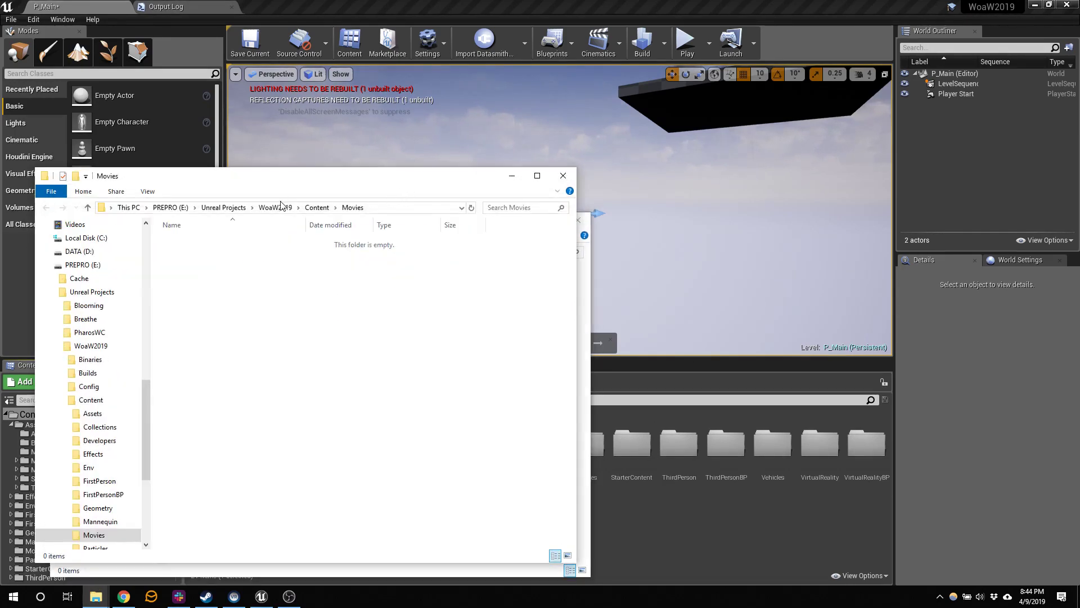
{"action": "left_click_drag", "start_coordinate": [315, 179], "coordinate": [609, 190]}
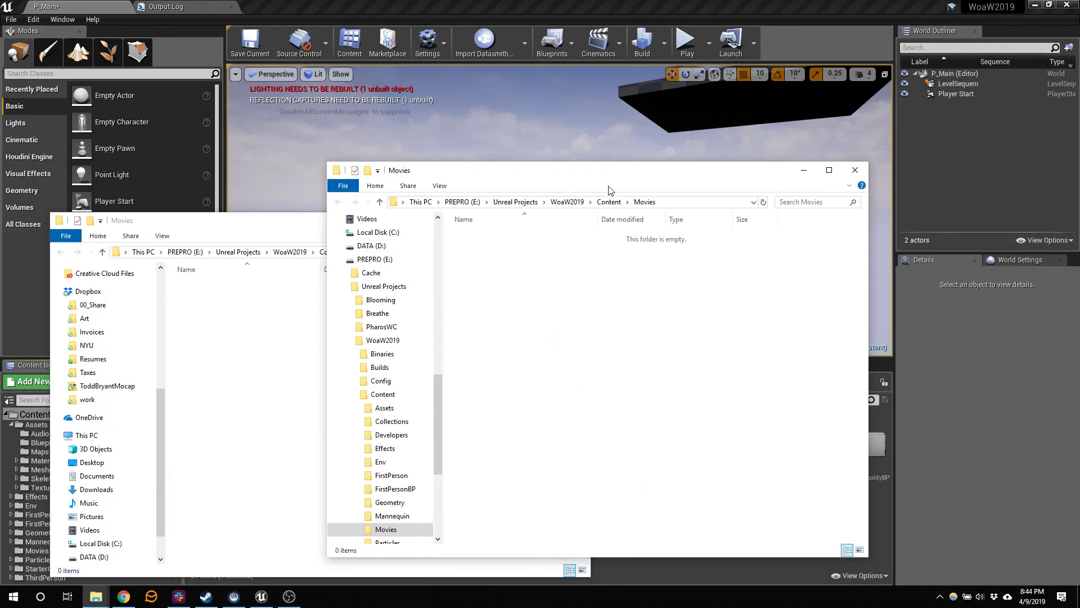
Copy ChaosTheory.mp4 and JustDoIt.mp4 from the WoaW2019 project's Imports folder into Content\Movies, and return to the Unreal Editor.
{"action": "left_click", "coordinate": [575, 207]}
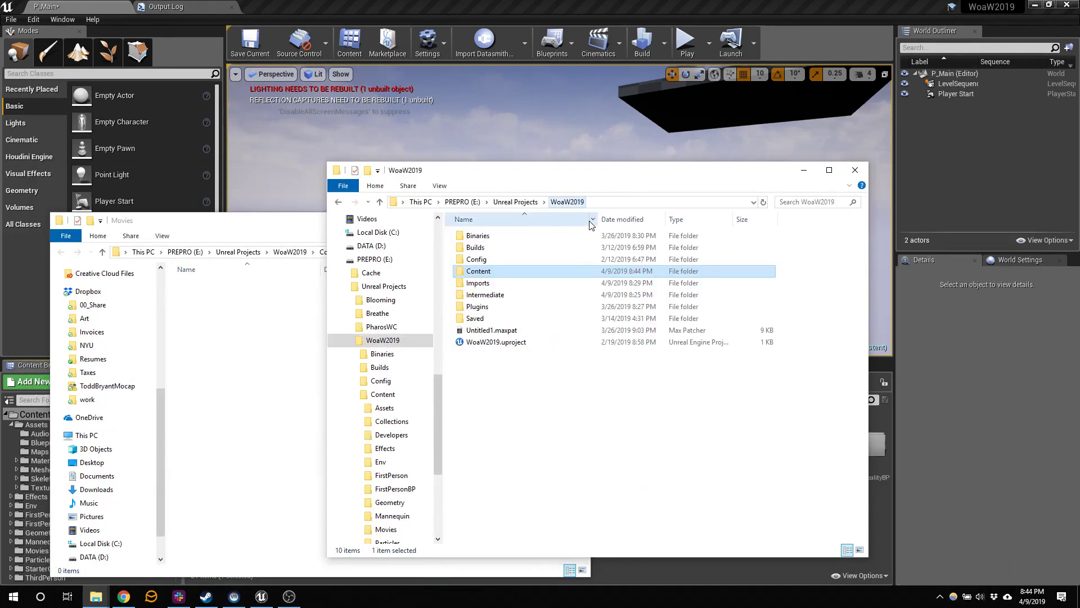
{"action": "double_click", "coordinate": [496, 284]}
{"action": "left_click", "coordinate": [481, 307]}
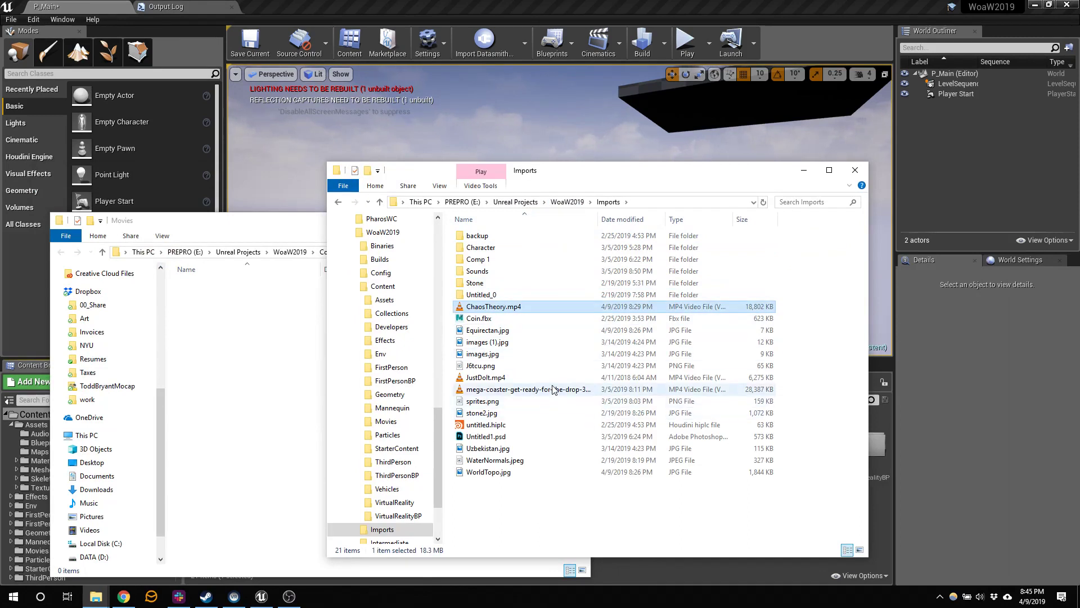
{"action": "left_click", "coordinate": [489, 378], "text": "ctrl"}
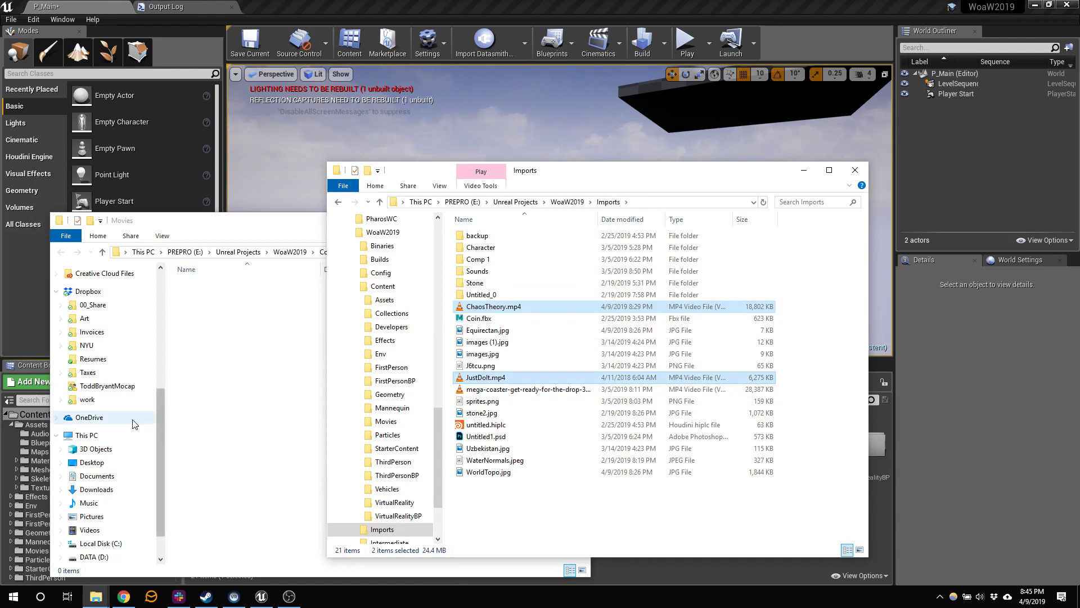
{"action": "left_click", "coordinate": [228, 353]}
{"action": "key", "text": "ctrl+v"}
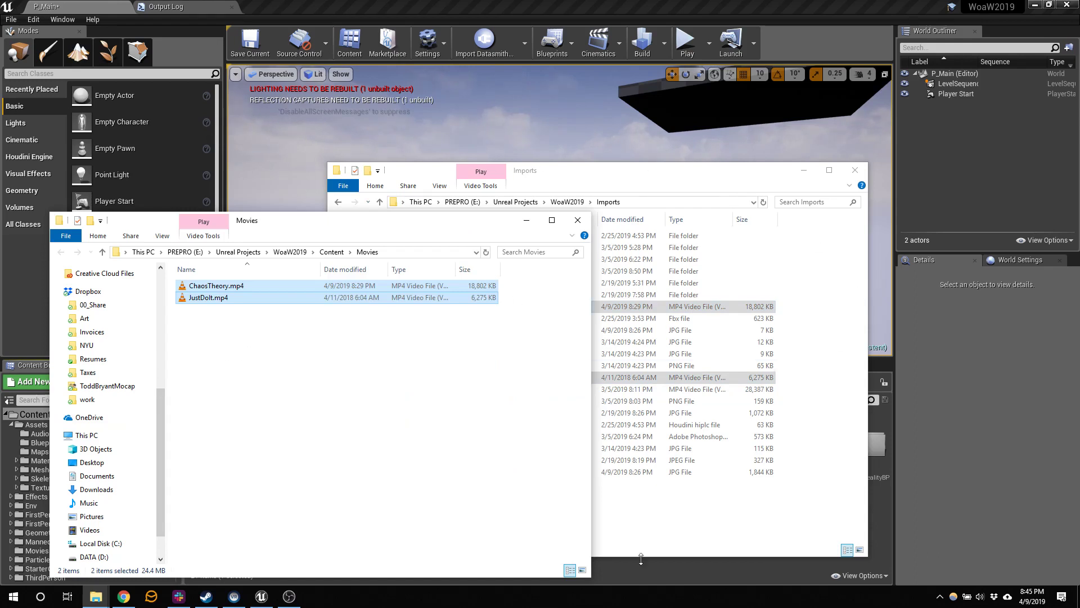
{"action": "left_click", "coordinate": [715, 576]}
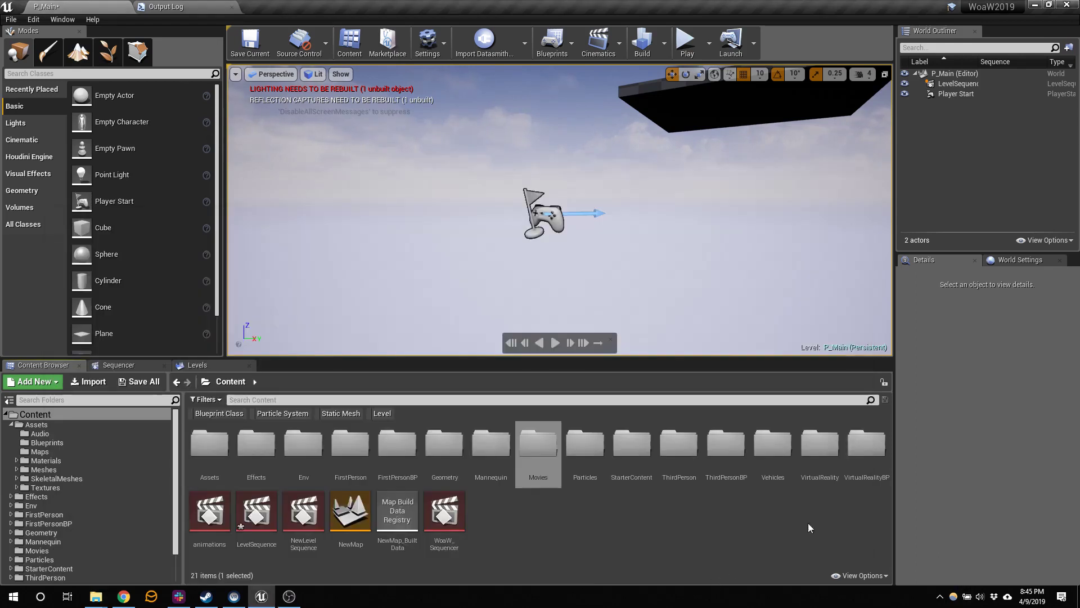
Open the Movies content folder and start importing files into it.
{"action": "double_click", "coordinate": [541, 438]}
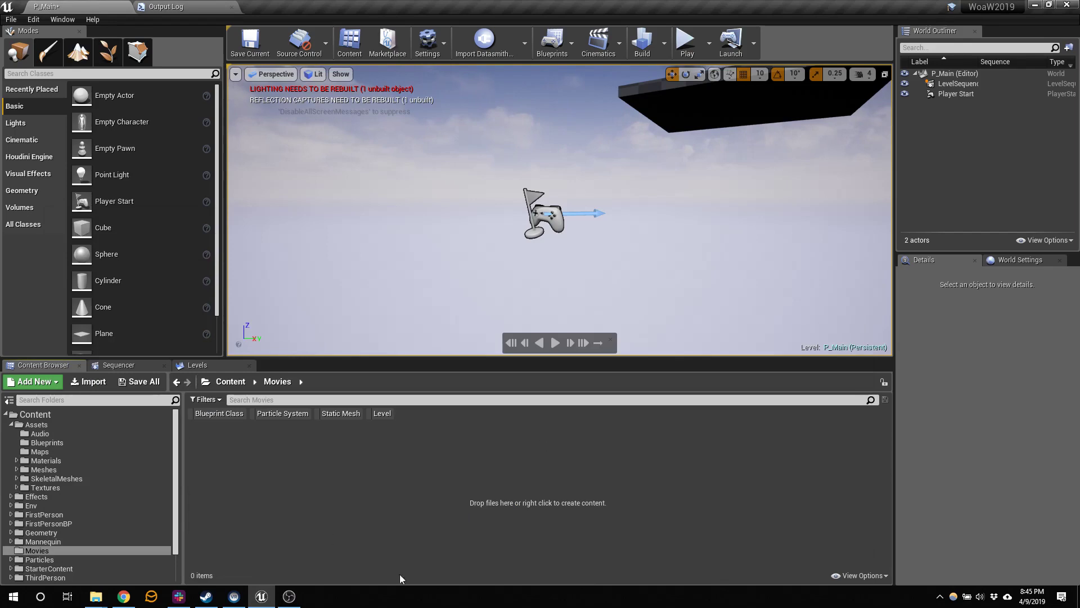
{"action": "left_click", "coordinate": [85, 384]}
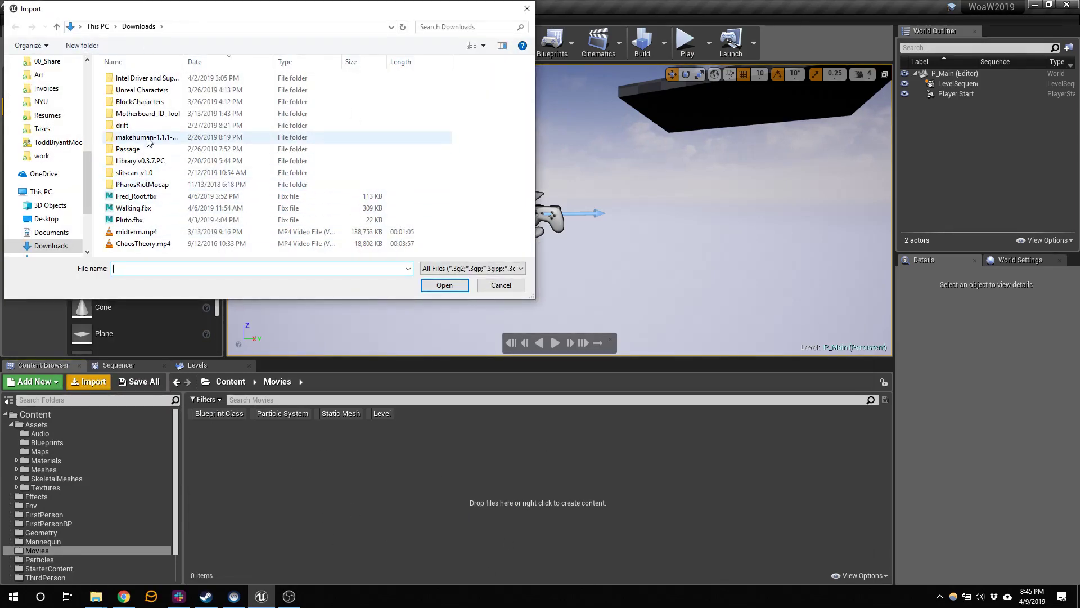
Try to open the path "E:\Unreal Projects\WoaW2019\Imports\JustDoIt.mp4" as the import location.
{"action": "left_click", "coordinate": [203, 27]}
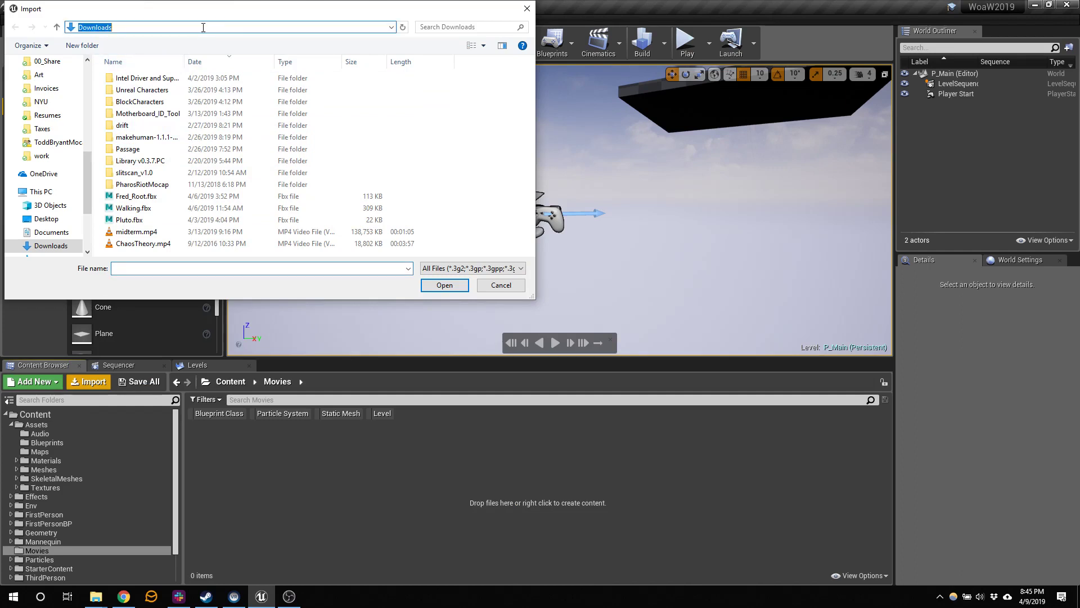
{"action": "type", "text": "\"E:\\Unreal Projects\\WoaW2019\\Imports\\JustDoIt.mp4\""}
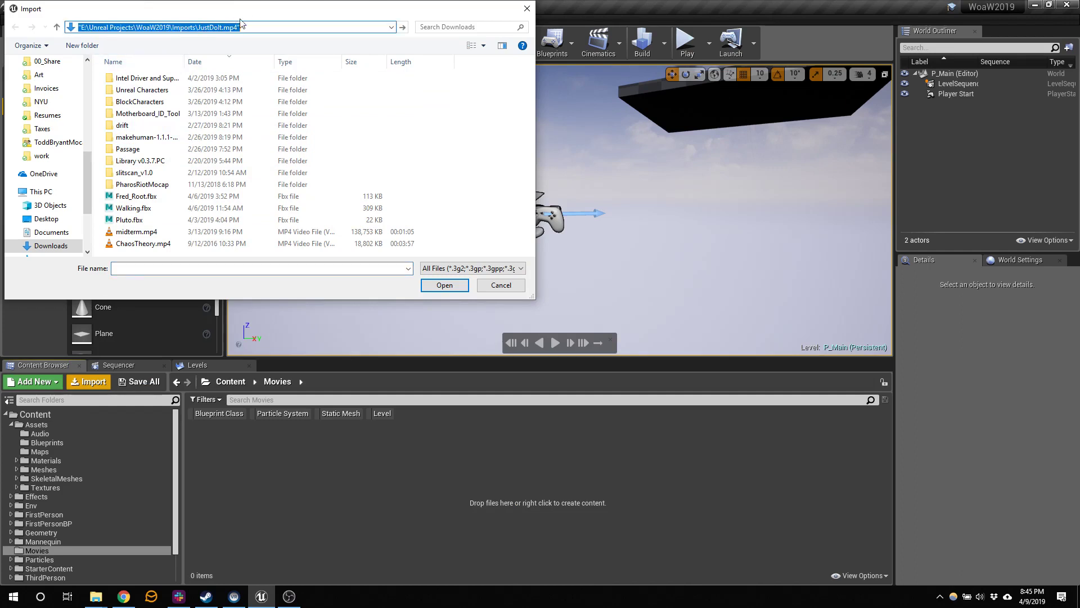
{"action": "left_click", "coordinate": [258, 26]}
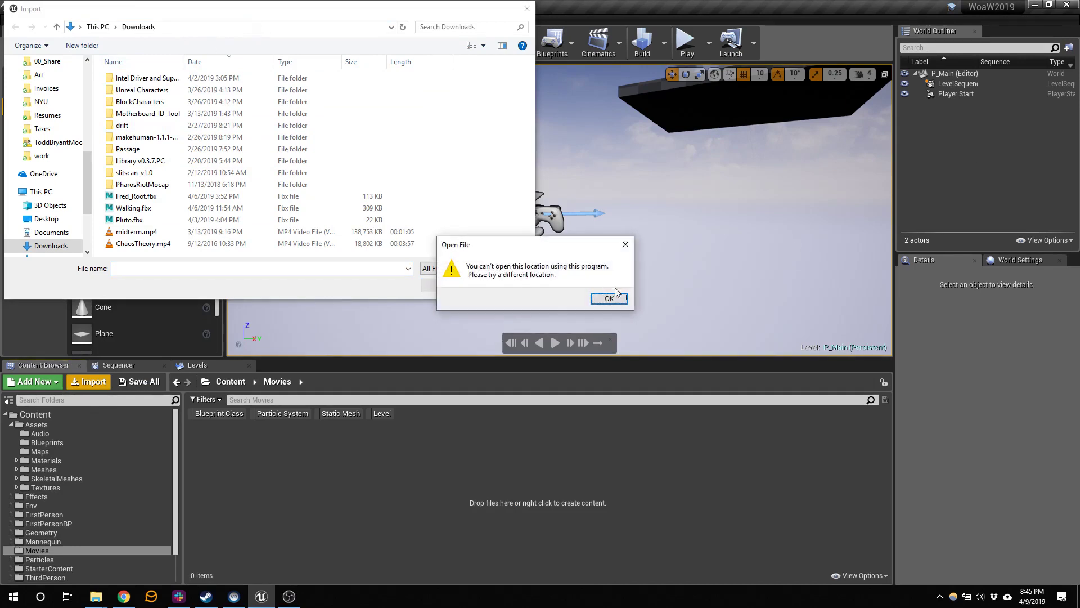
{"action": "left_click", "coordinate": [617, 294]}
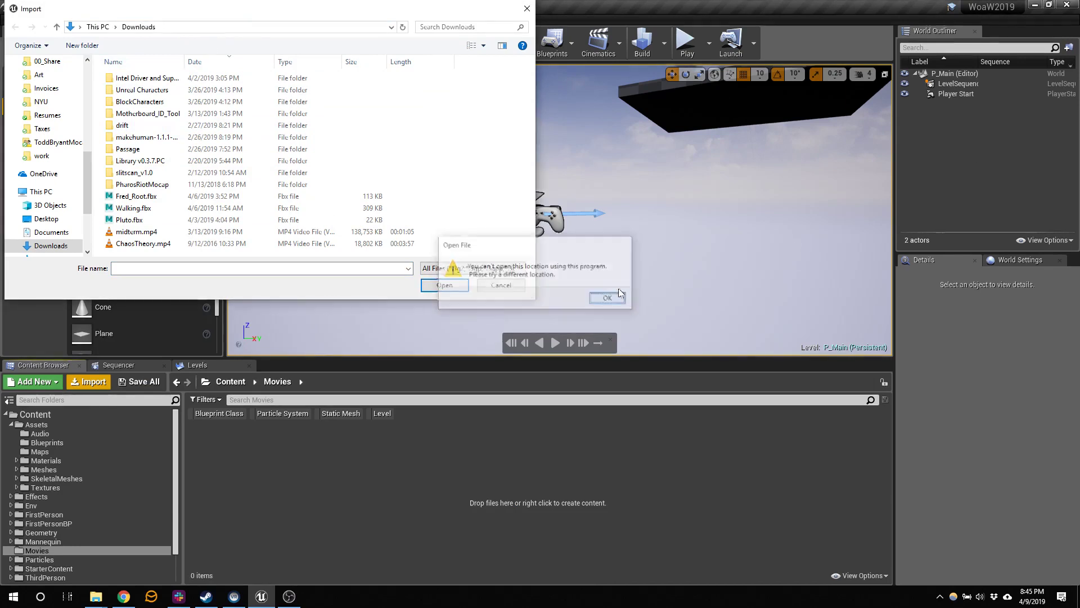
{"action": "left_click", "coordinate": [255, 29]}
{"action": "type", "text": "\"E:\\Unreal Projects\\WoaW2019\\Imports\\JustDoIt.mp4\""}
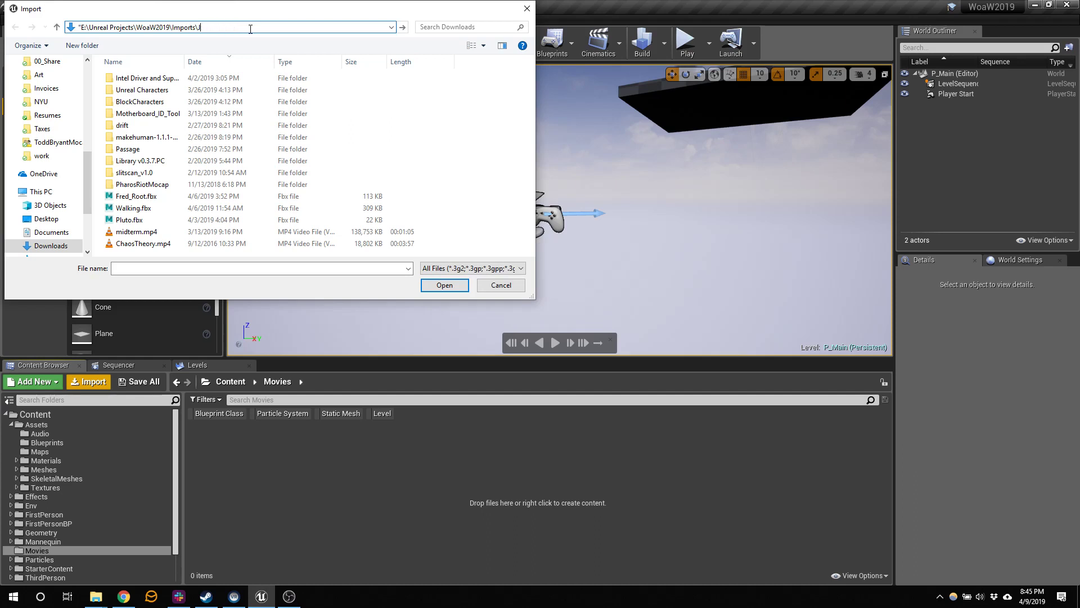
{"action": "key", "text": "Return"}
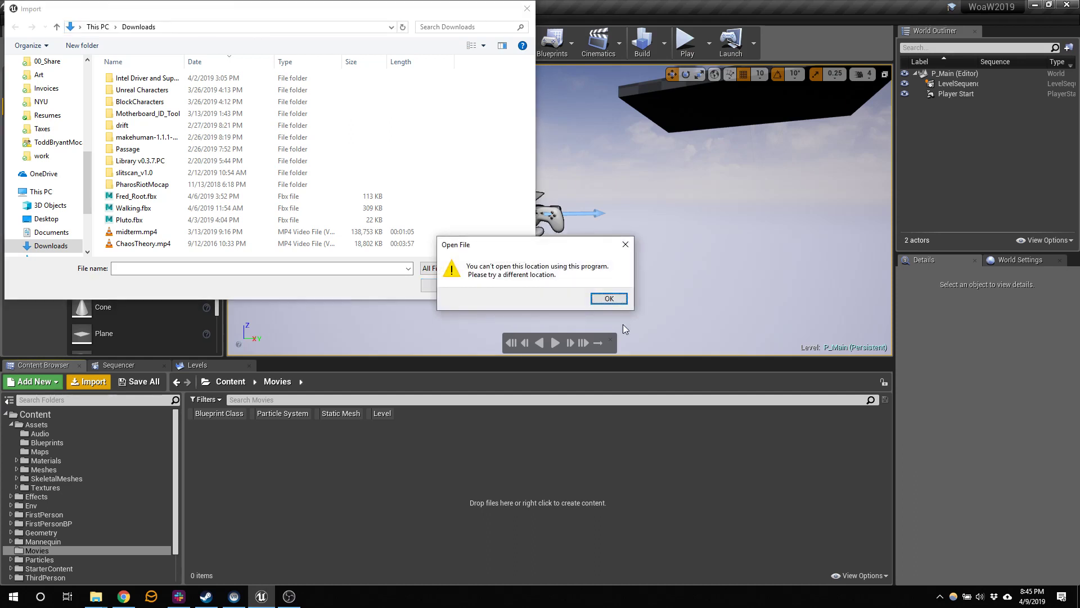
{"action": "left_click", "coordinate": [609, 298]}
Browse to the WoaW2019 project's Content\Movies folder and import ChaosTheory.mp4 from it.
{"action": "scroll", "coordinate": [34, 128], "scroll_direction": "up", "scroll_amount": 5}
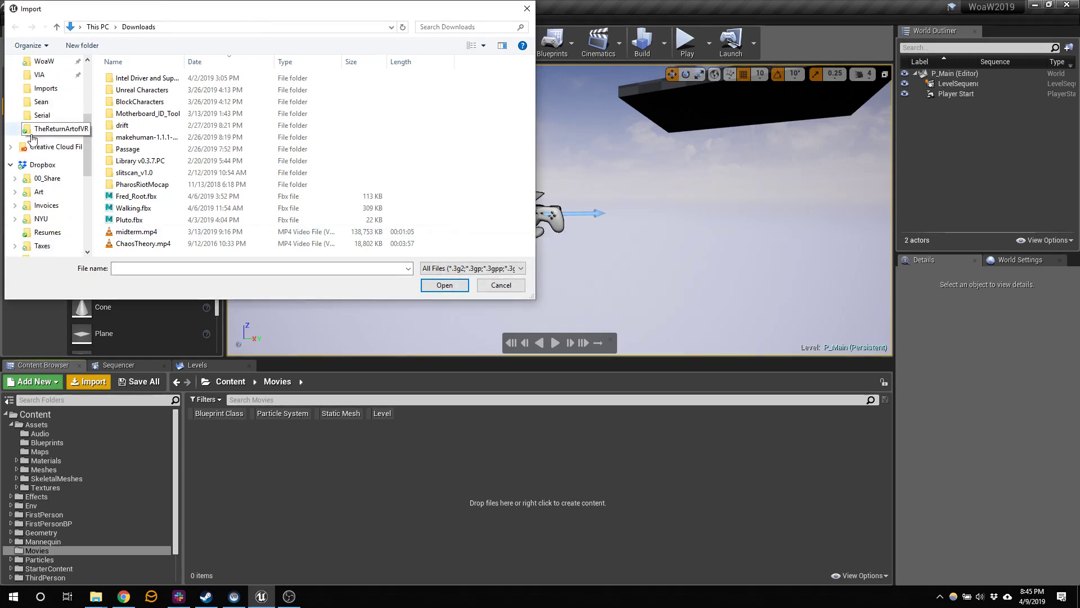
{"action": "scroll", "coordinate": [45, 85], "scroll_direction": "up", "scroll_amount": 2}
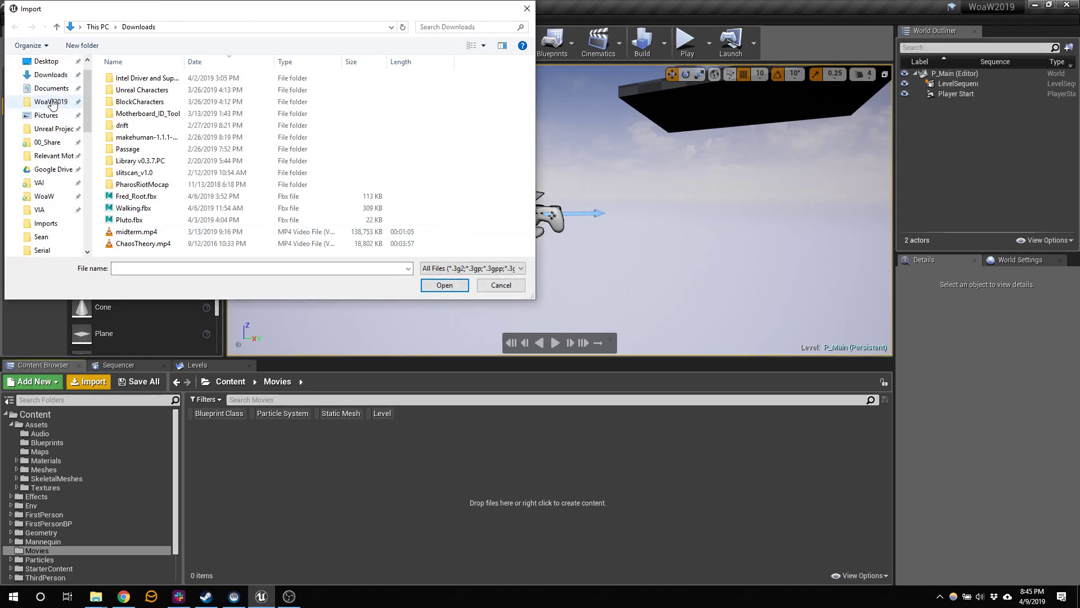
{"action": "left_click", "coordinate": [50, 102]}
{"action": "double_click", "coordinate": [168, 124]}
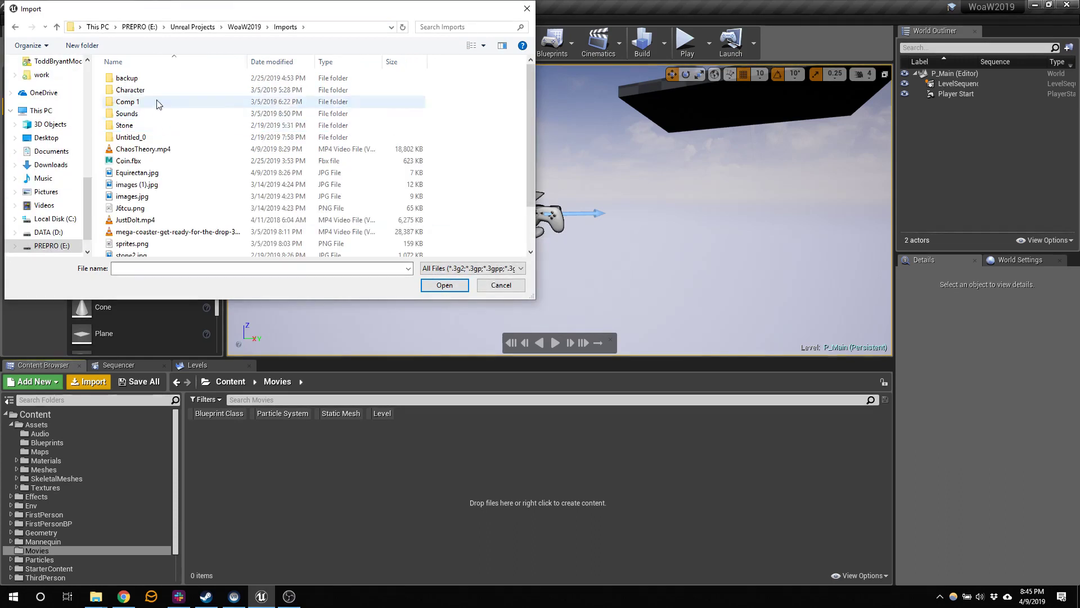
{"action": "left_click", "coordinate": [245, 26]}
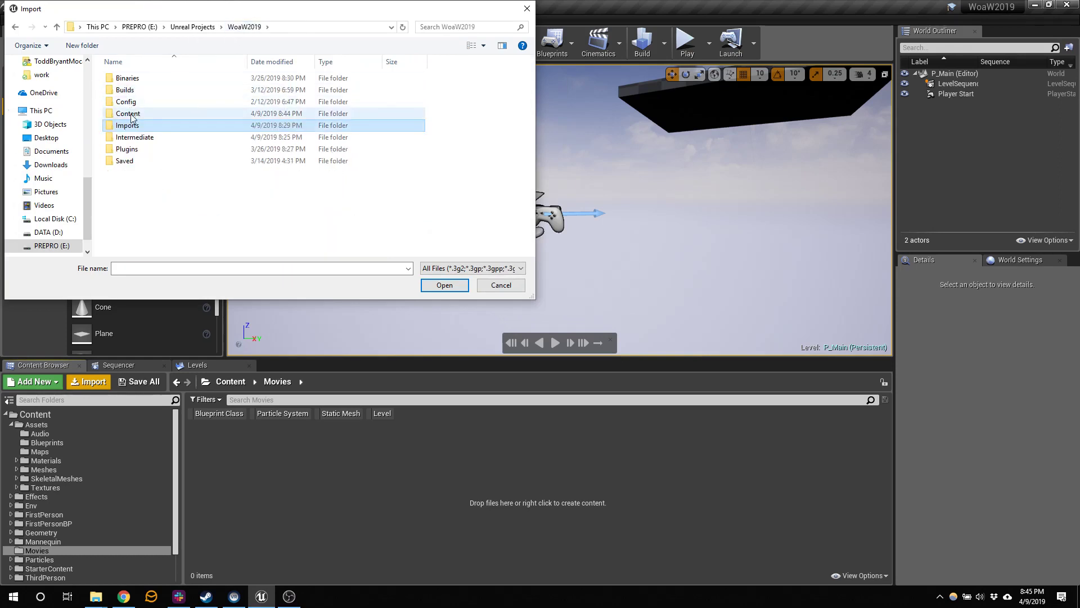
{"action": "double_click", "coordinate": [129, 115]}
{"action": "double_click", "coordinate": [128, 185]}
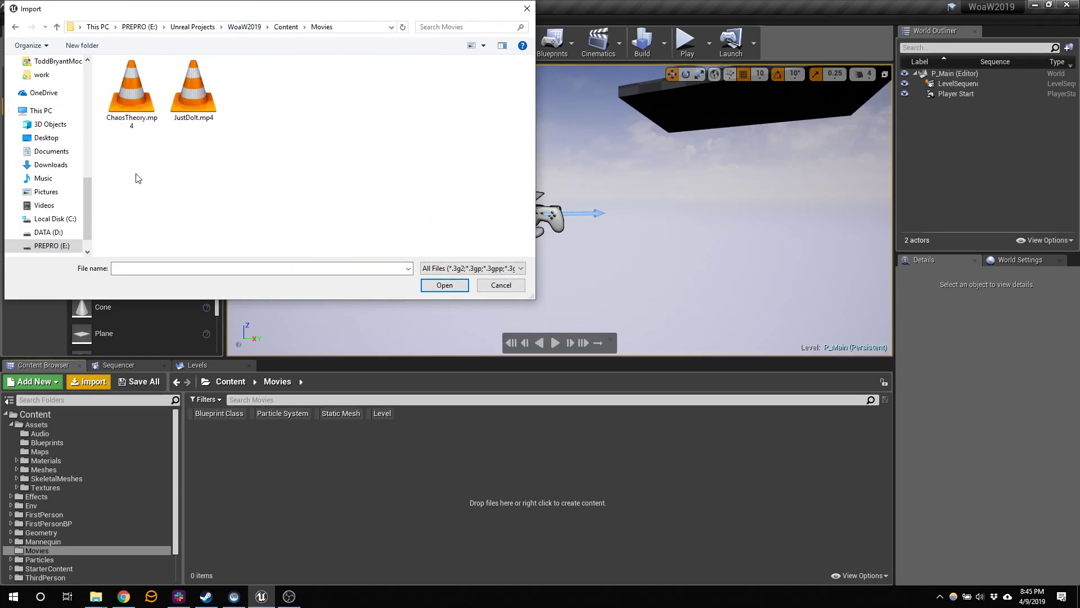
{"action": "left_click", "coordinate": [133, 90]}
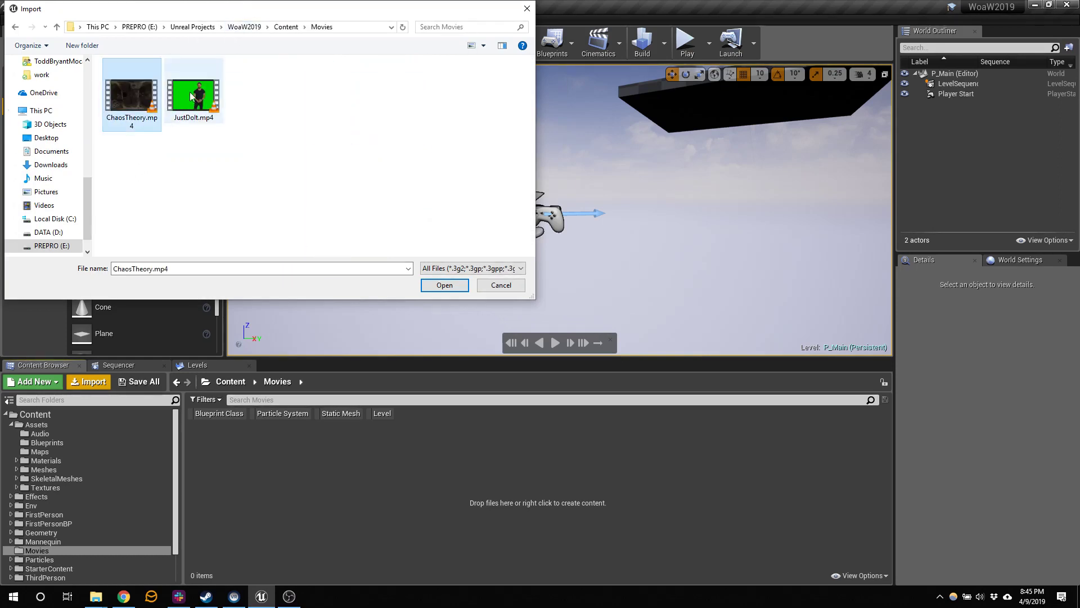
{"action": "left_click", "coordinate": [455, 285]}
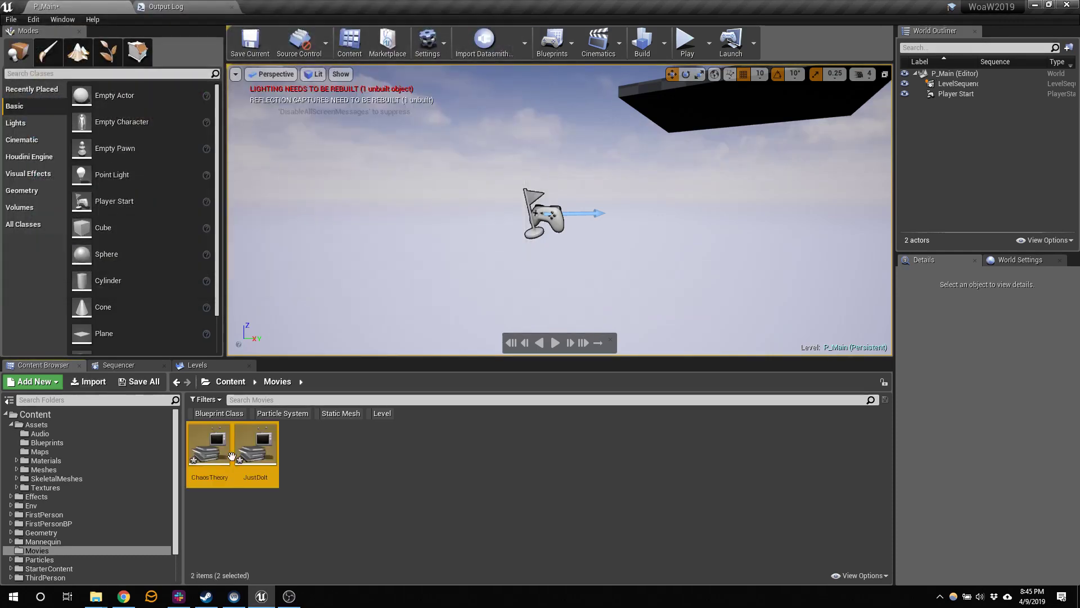
Inspect the file path and player overrides of the ChaosTheory media source, close it and clear the selection.
{"action": "left_click", "coordinate": [258, 496]}
{"action": "double_click", "coordinate": [223, 454]}
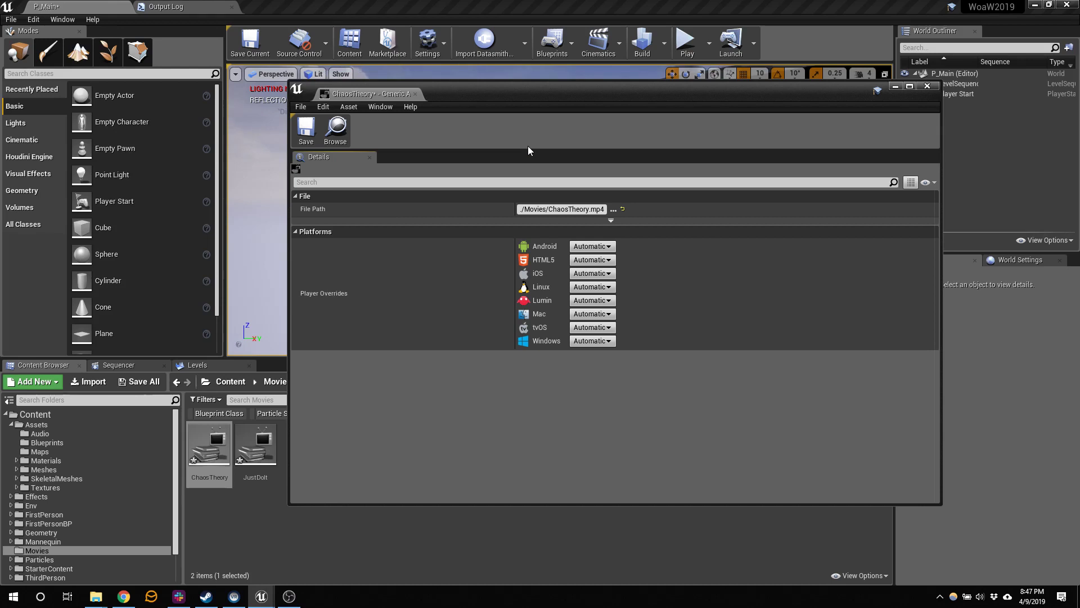
{"action": "left_click", "coordinate": [416, 94]}
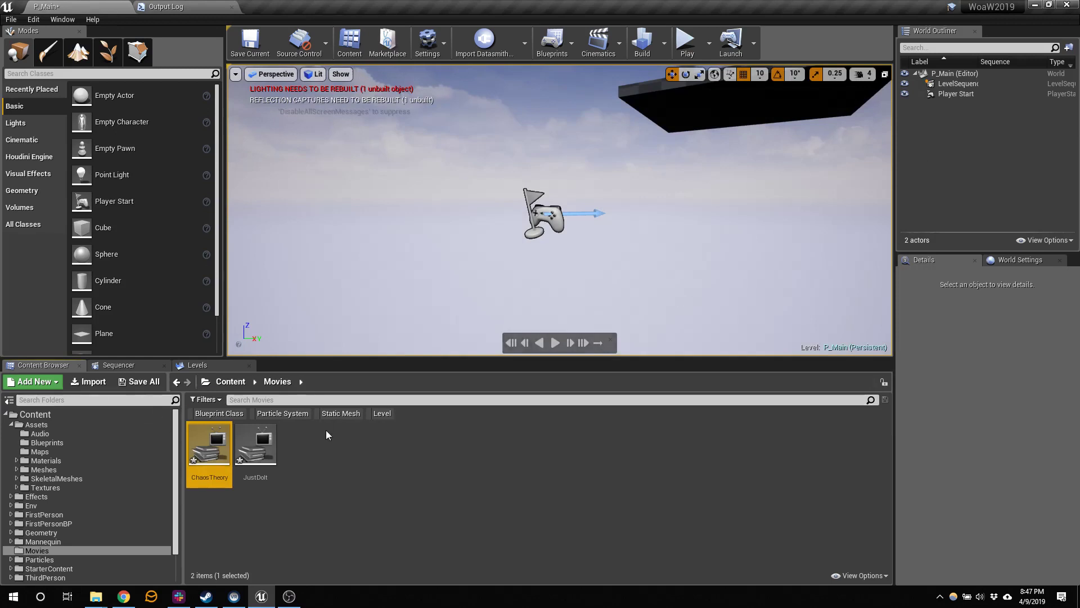
{"action": "left_click", "coordinate": [296, 448]}
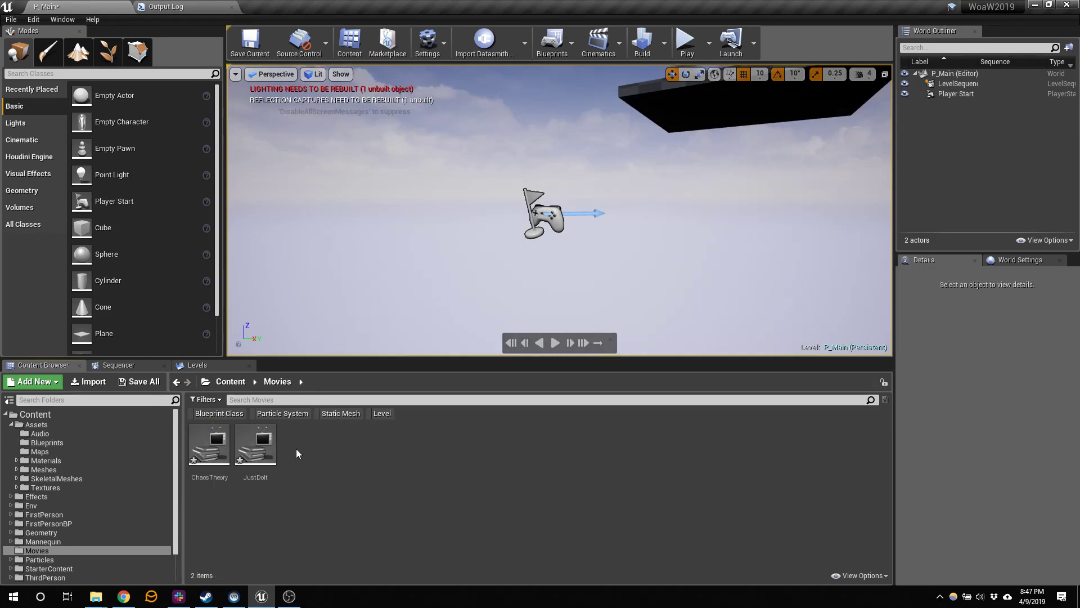
Create a Media Player with a linked video output MediaTexture in the Movies folder and name it MP_JustDoIt.
{"action": "right_click", "coordinate": [375, 453]}
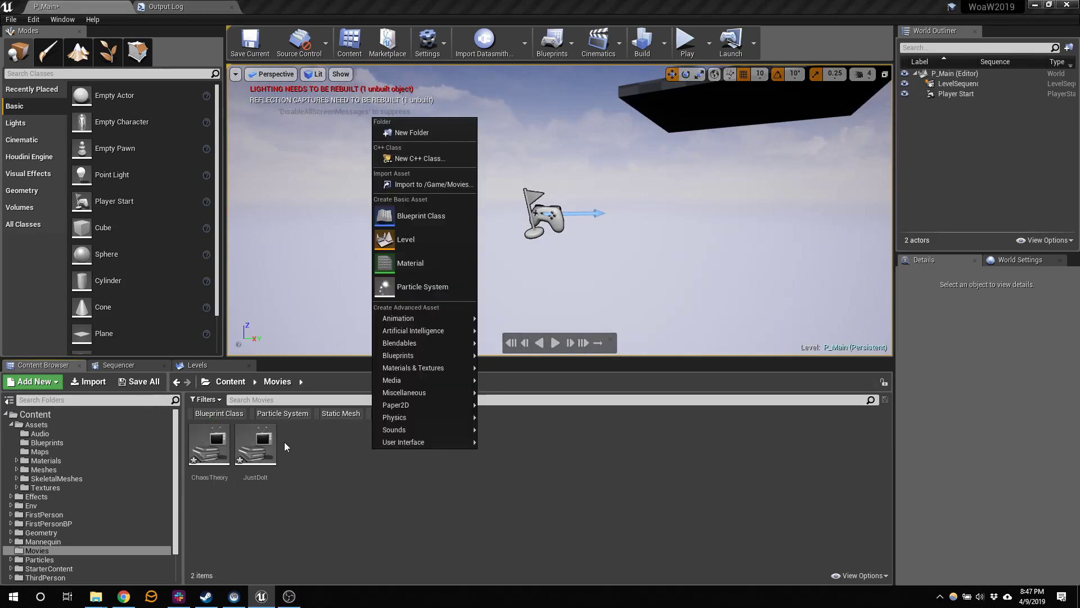
{"action": "left_click", "coordinate": [342, 449]}
{"action": "right_click", "coordinate": [342, 449]}
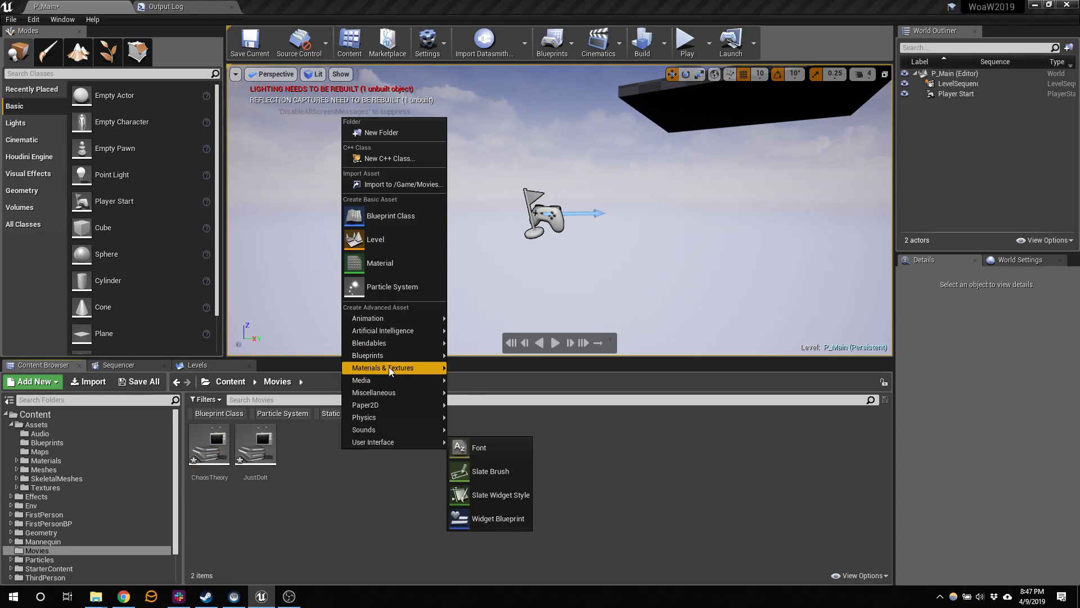
{"action": "mouse_move", "coordinate": [390, 373]}
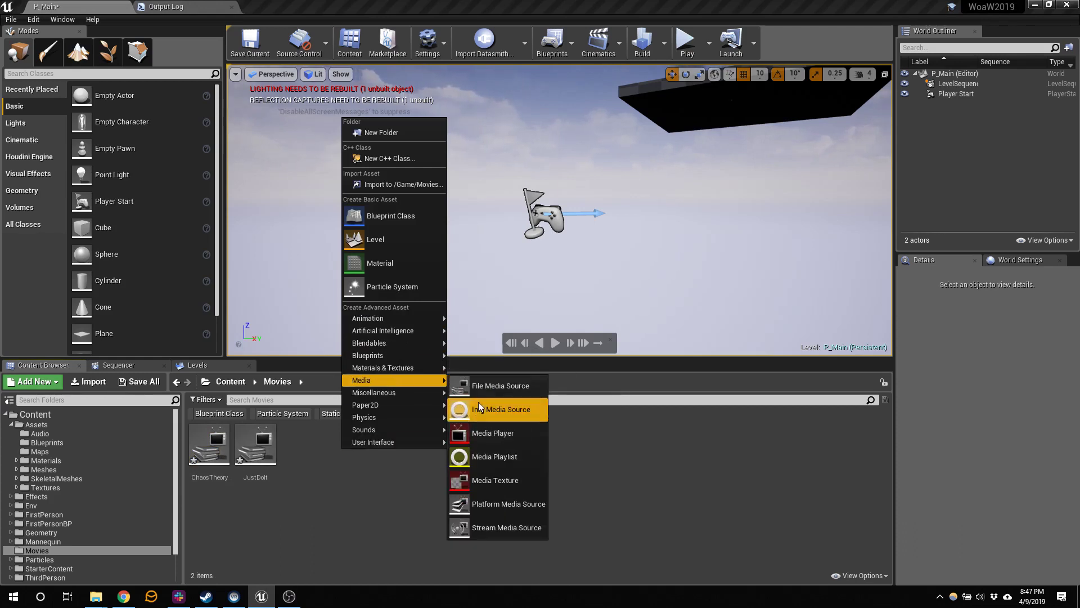
{"action": "left_click", "coordinate": [490, 431]}
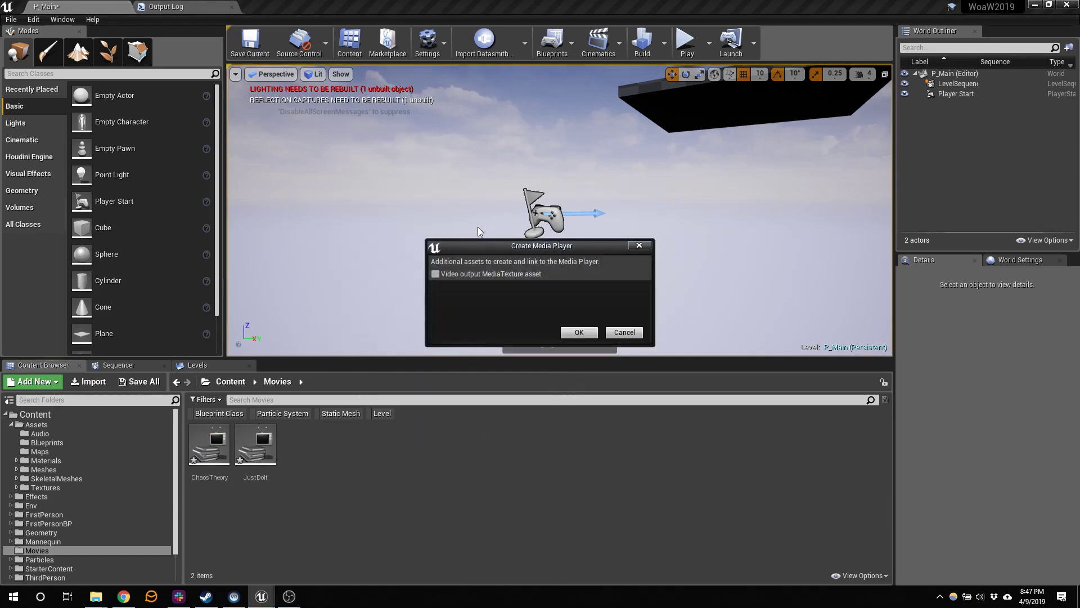
{"action": "left_click", "coordinate": [506, 275]}
{"action": "left_click", "coordinate": [585, 333]}
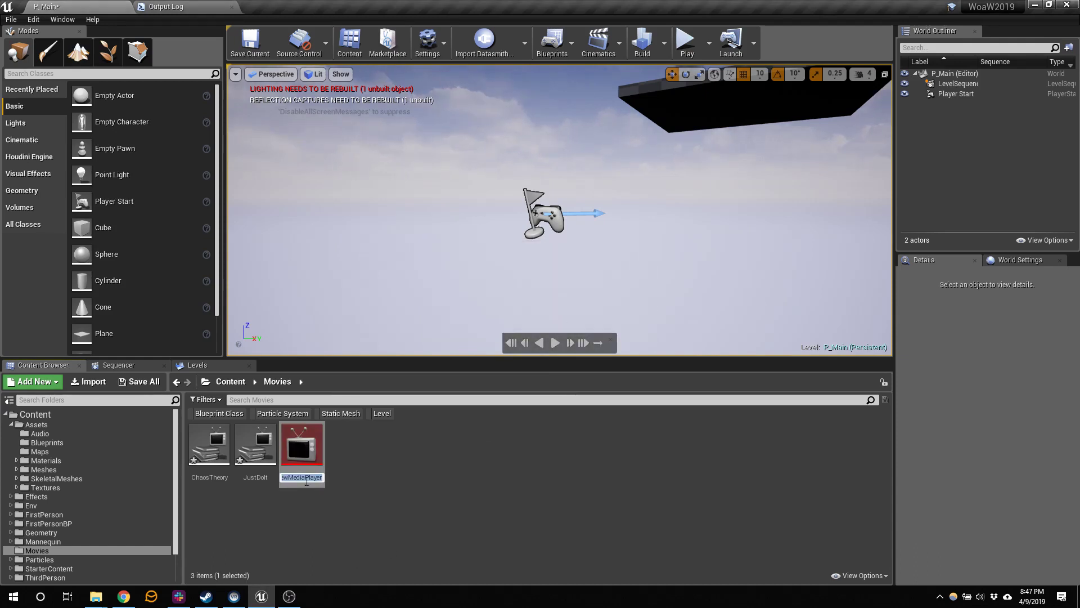
{"action": "type", "text": "MP_"}
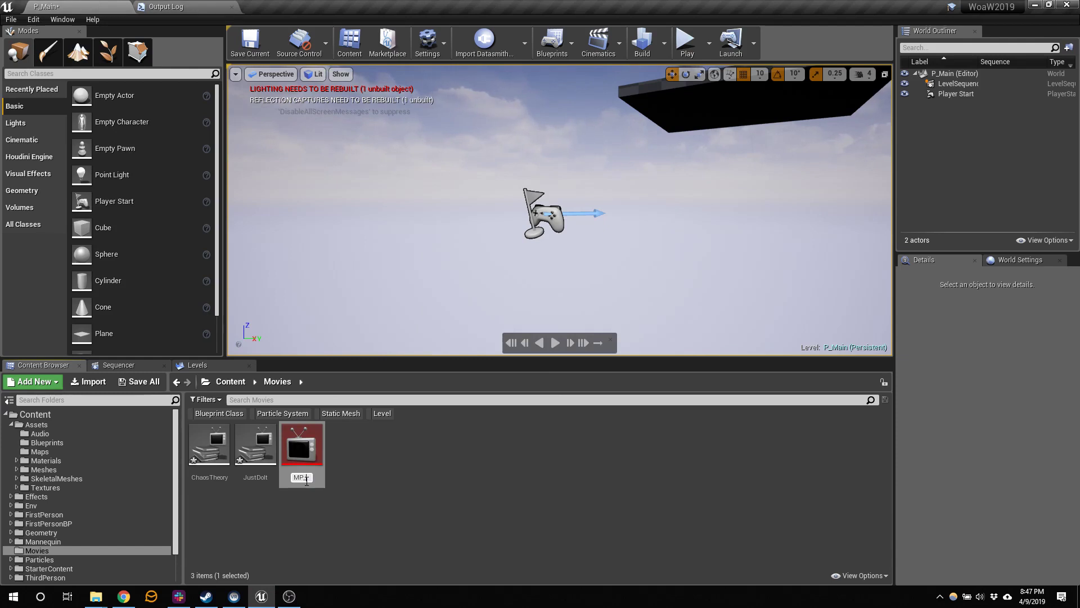
{"action": "type", "text": "JustDoIt"}
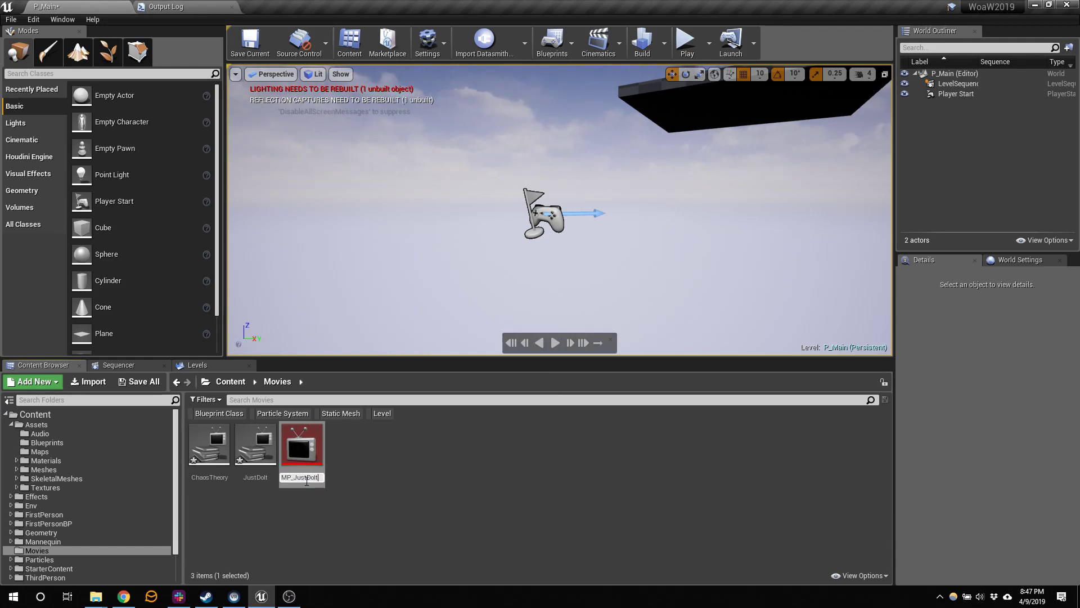
{"action": "key", "text": "Return"}
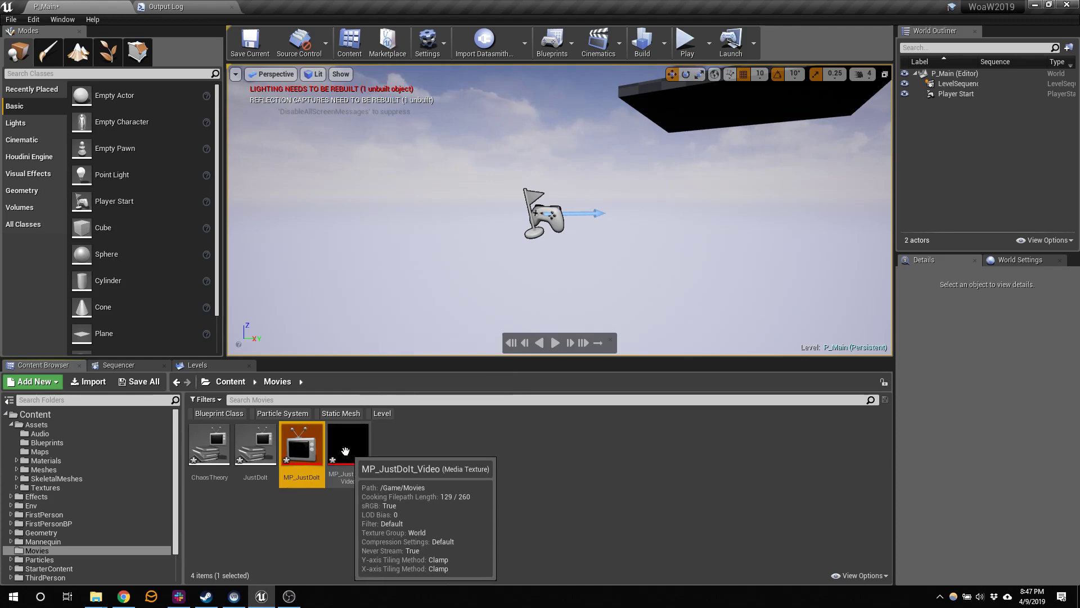
Open MP_JustDoIt, move its window clear of the Movies assets, play the JustDoIt media source in it and pause playback.
{"action": "double_click", "coordinate": [302, 447]}
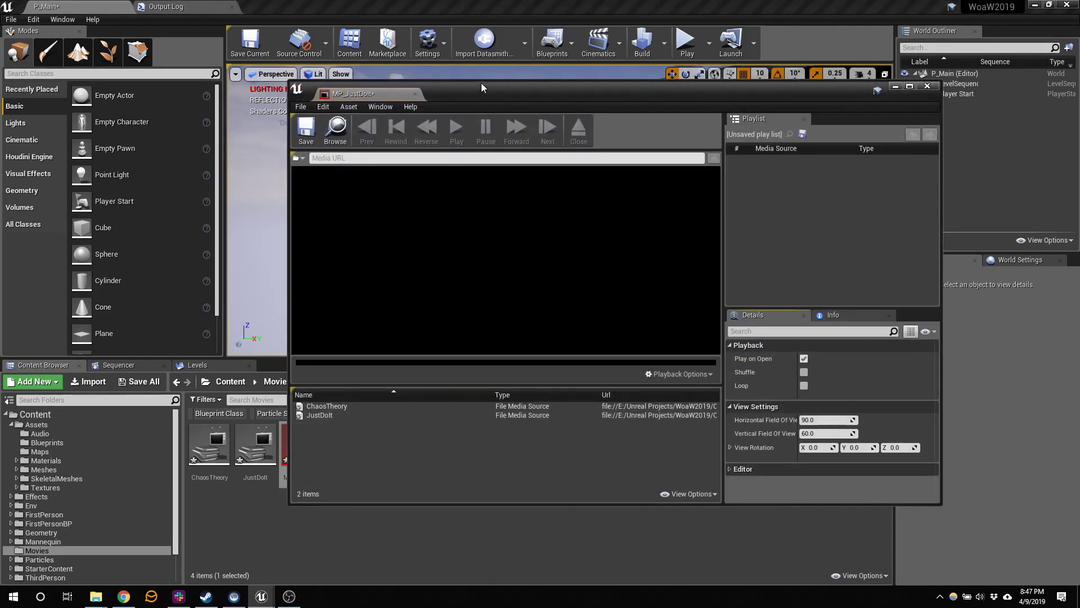
{"action": "left_click_drag", "start_coordinate": [481, 86], "coordinate": [822, 216]}
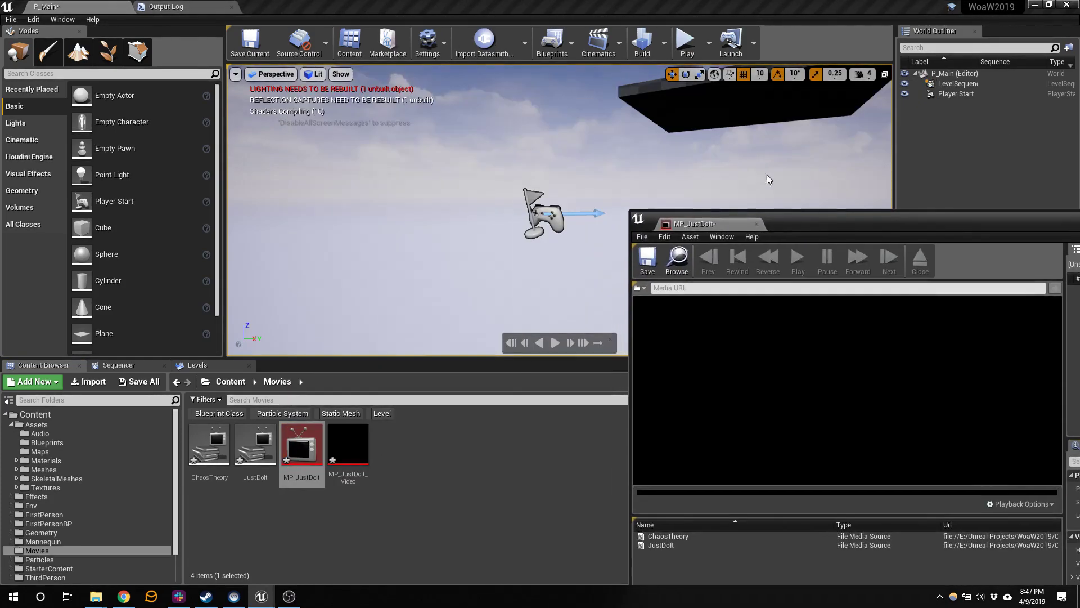
{"action": "double_click", "coordinate": [674, 546]}
{"action": "left_click_drag", "start_coordinate": [927, 224], "coordinate": [811, 56]}
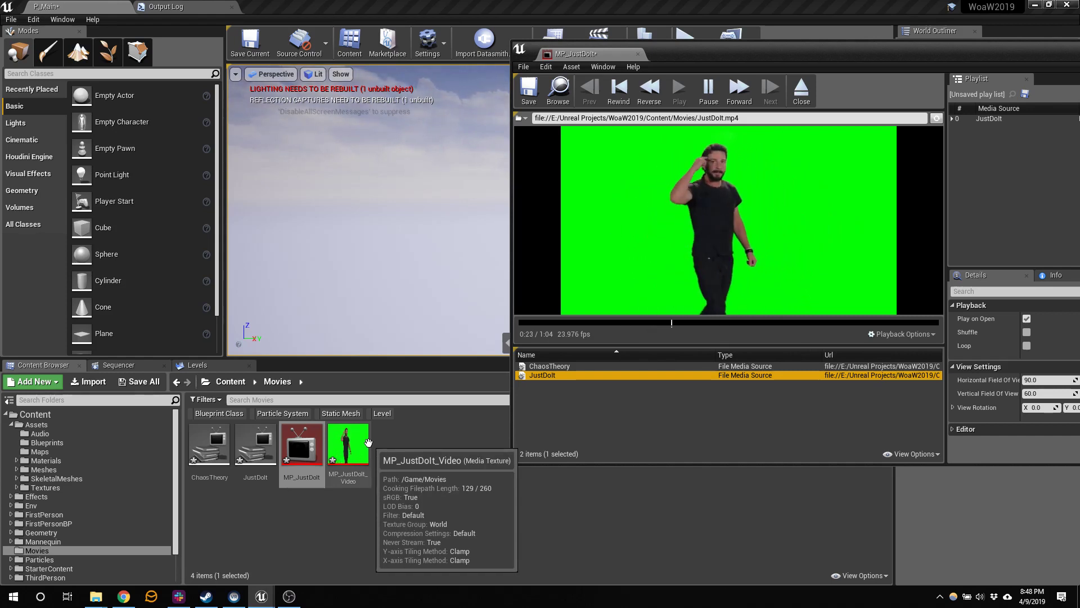
{"action": "left_click", "coordinate": [710, 88]}
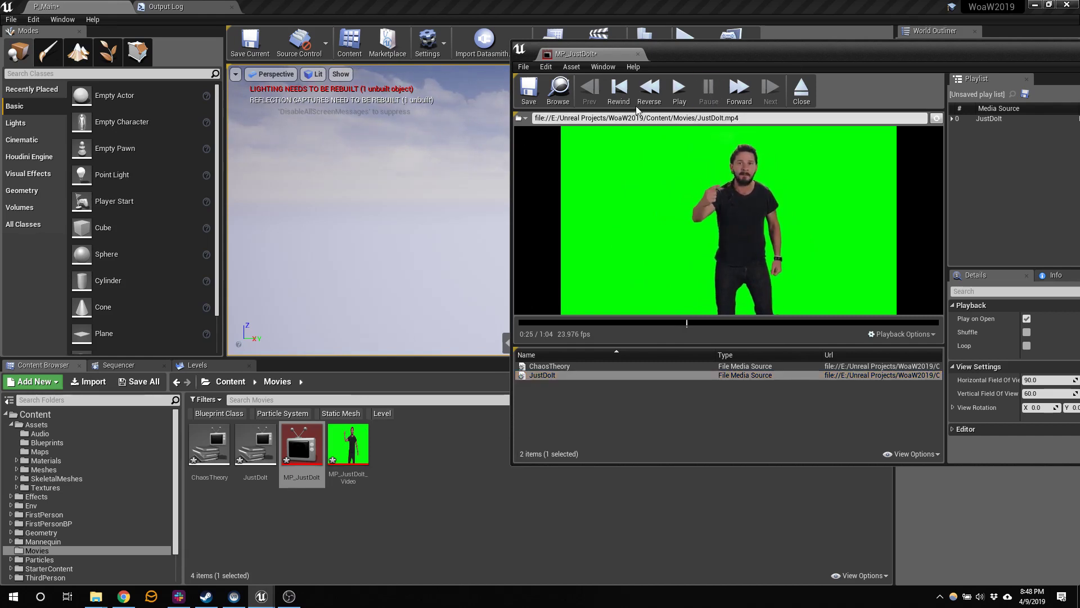
Create a material from the MP_JustDoIt_Video media texture, keep the name MP_JustDoIt_Video_Mat, and open it for editing.
{"action": "left_click", "coordinate": [348, 445]}
{"action": "right_click", "coordinate": [352, 444]}
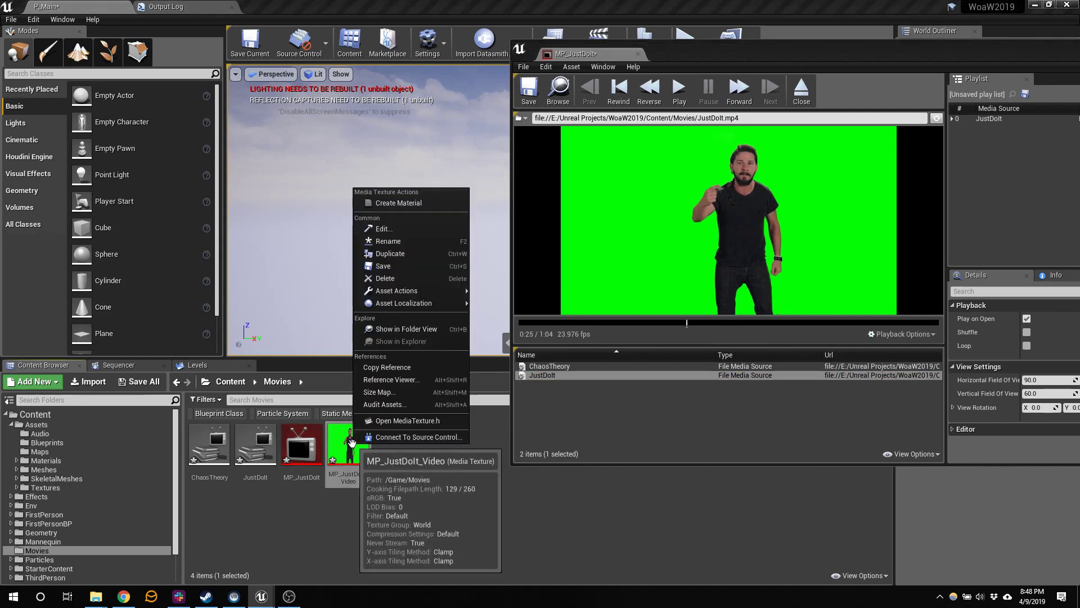
{"action": "left_click", "coordinate": [417, 202]}
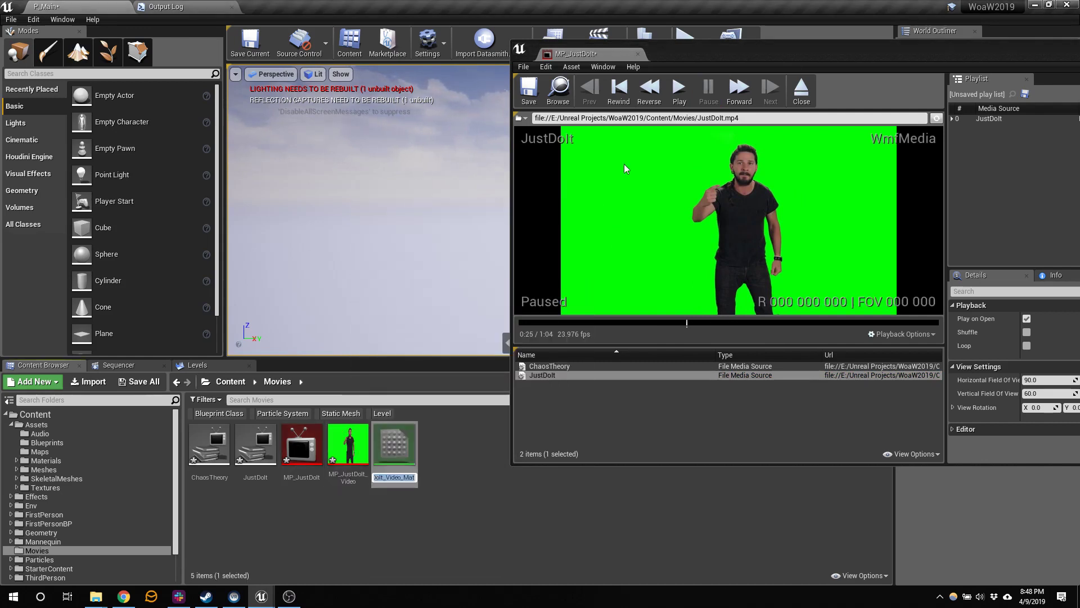
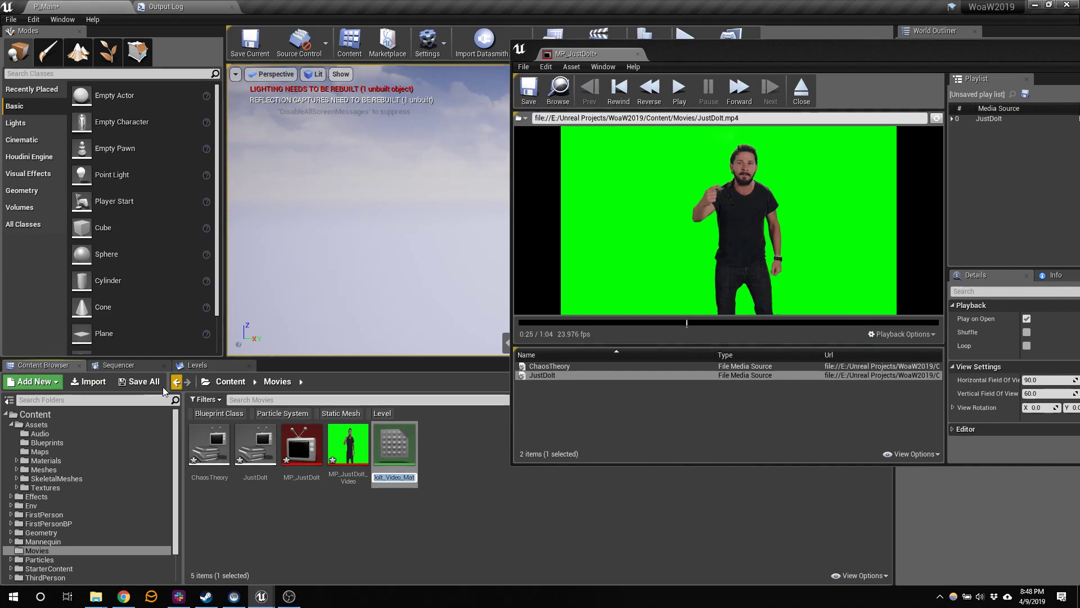
{"action": "key", "text": "Return"}
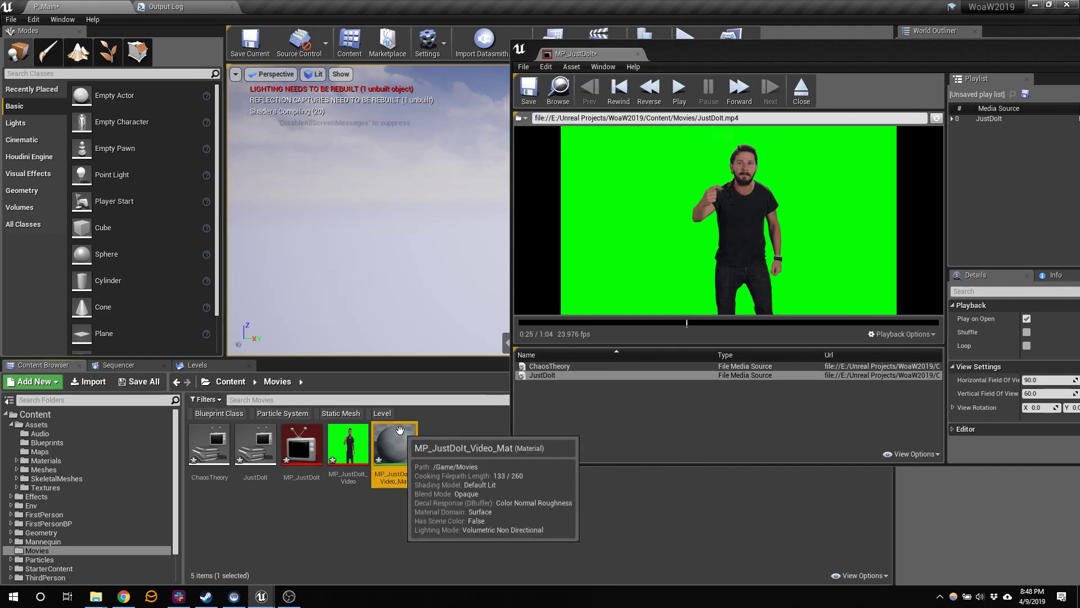
{"action": "double_click", "coordinate": [395, 453]}
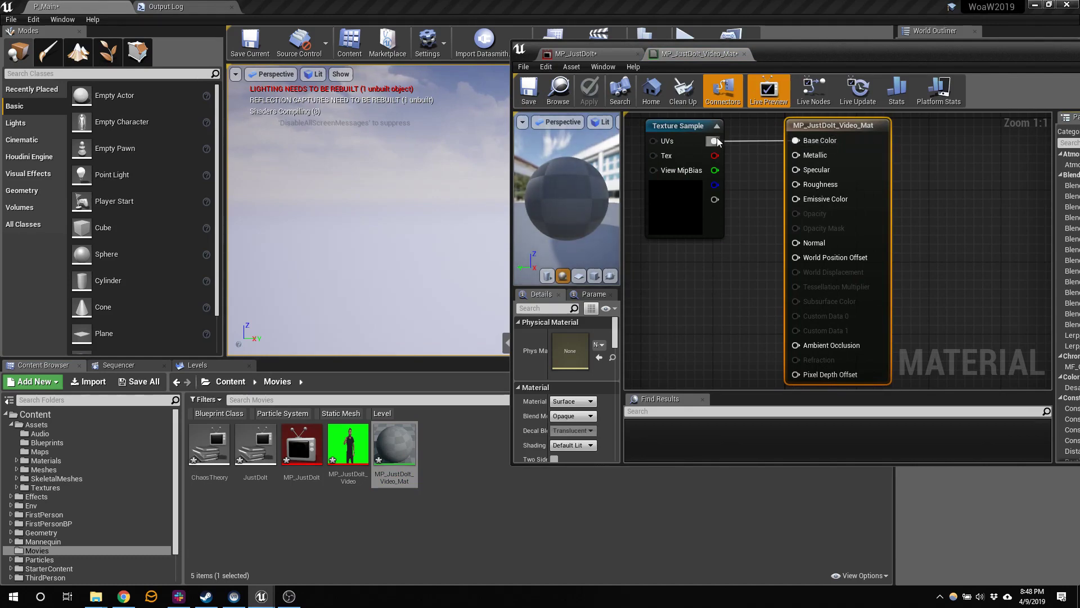
Connect the Texture Sample's colour output to Emissive Color and set the material's shading model to Unlit.
{"action": "left_click_drag", "start_coordinate": [714, 140], "coordinate": [796, 200]}
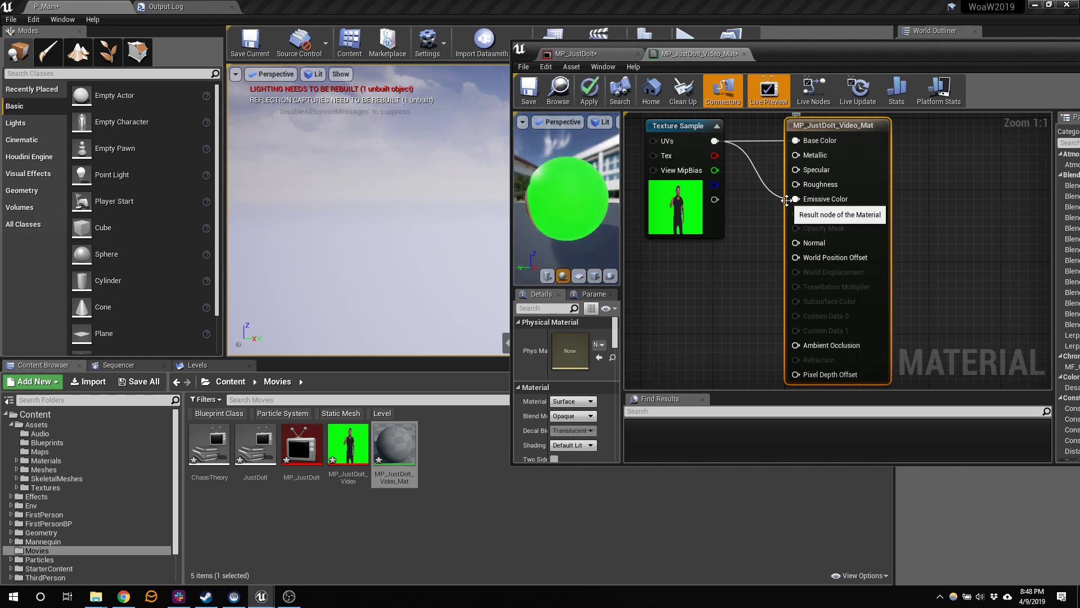
{"action": "left_click", "coordinate": [572, 445]}
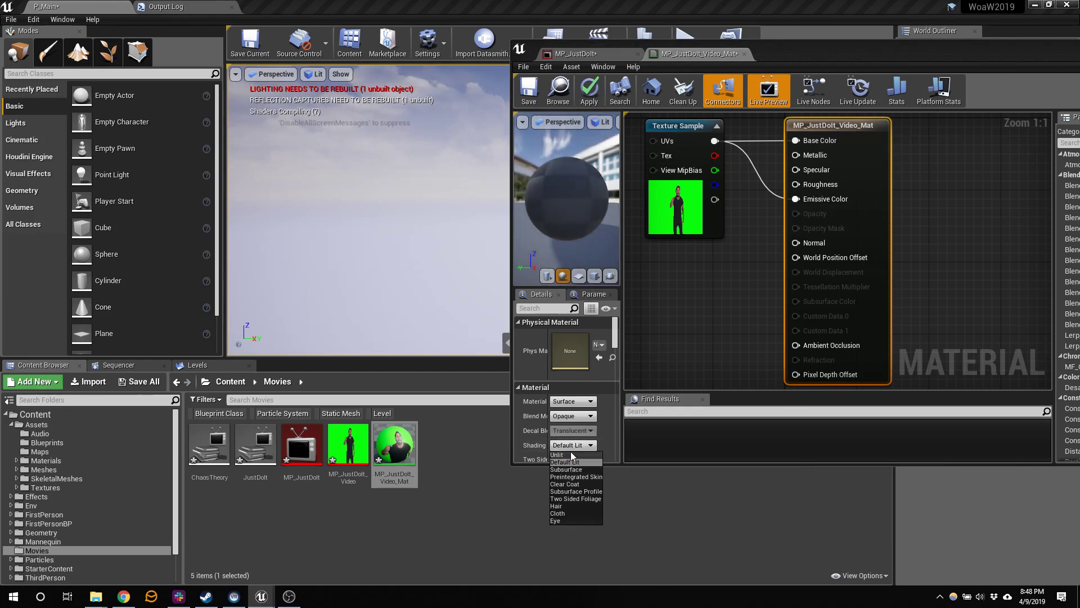
{"action": "left_click", "coordinate": [570, 454]}
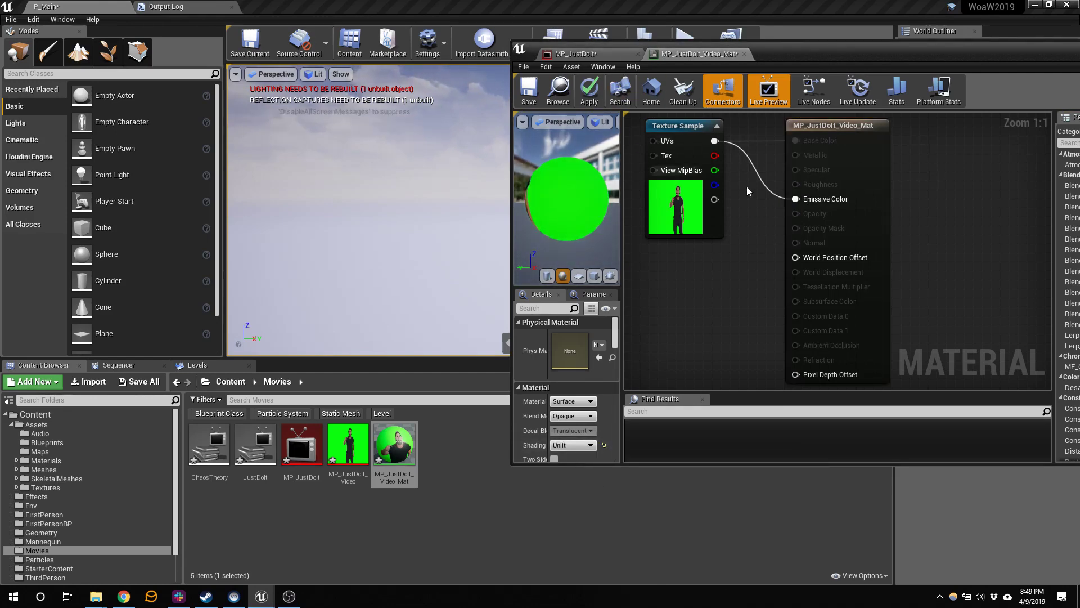
Set the blend mode of MP_JustDoIt_Video_Mat to Masked and widen the material editor window.
{"action": "left_click", "coordinate": [839, 130]}
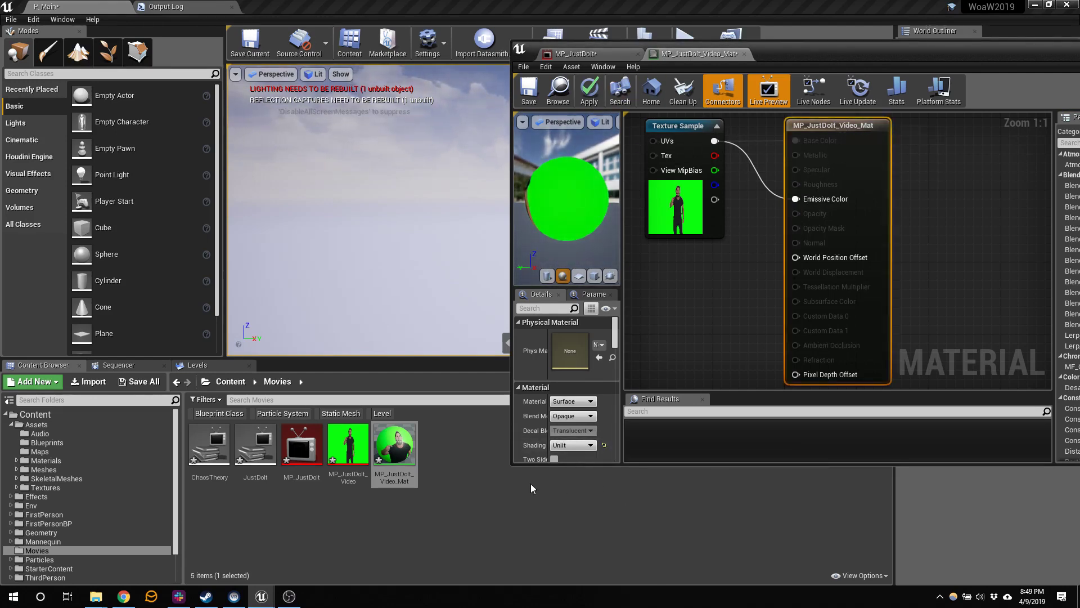
{"action": "left_click", "coordinate": [573, 416]}
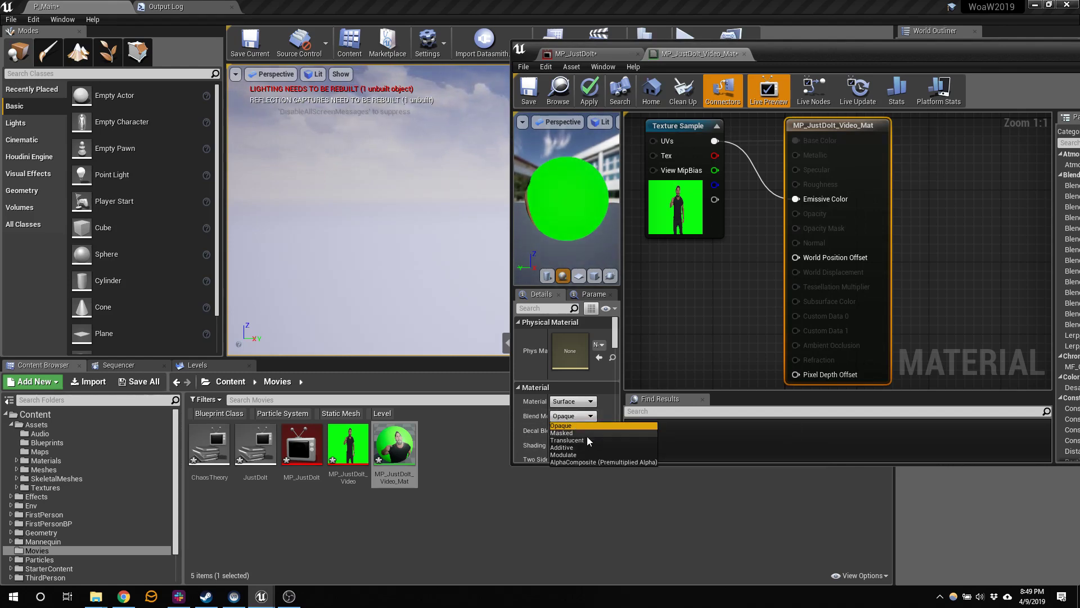
{"action": "left_click", "coordinate": [586, 435]}
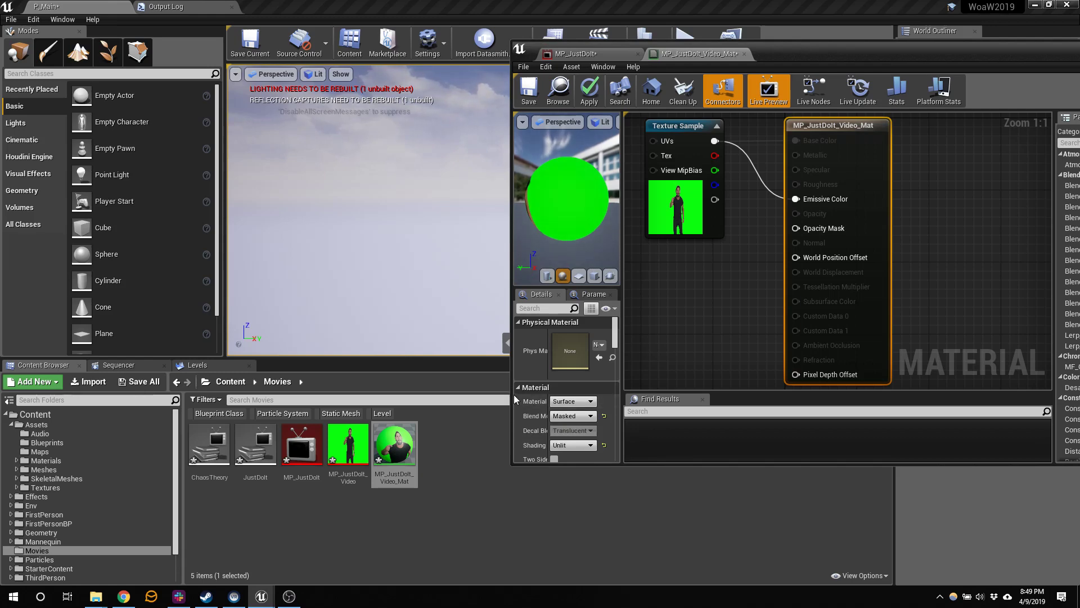
{"action": "left_click_drag", "start_coordinate": [513, 394], "coordinate": [387, 491]}
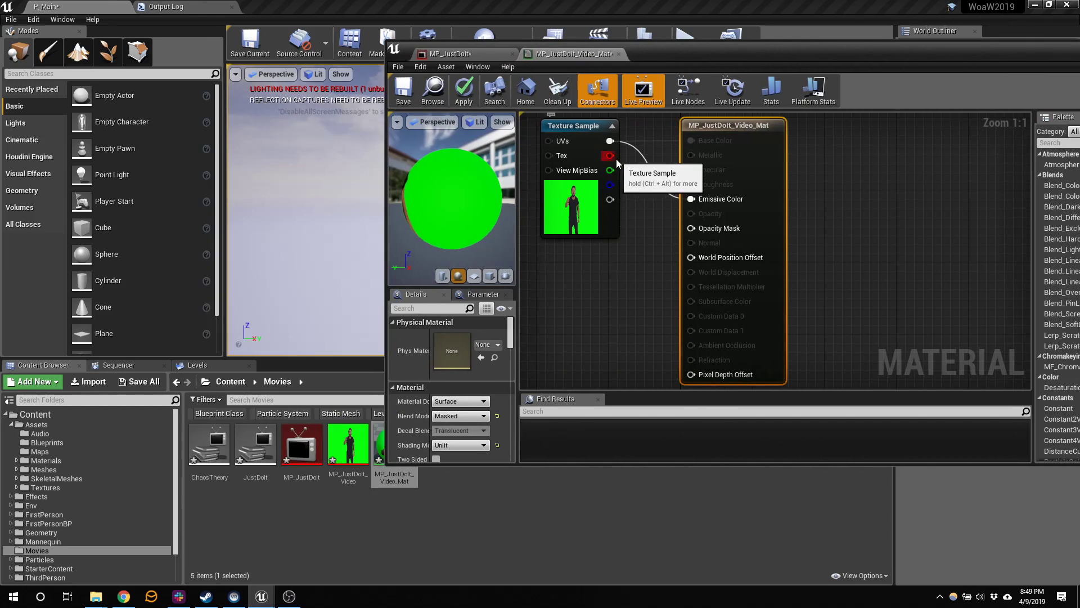
Invert the Texture Sample's red channel with a OneMinus node, preview it, and connect the result to Opacity Mask.
{"action": "left_click_drag", "start_coordinate": [616, 159], "coordinate": [559, 146]}
{"action": "type", "text": "1-"}
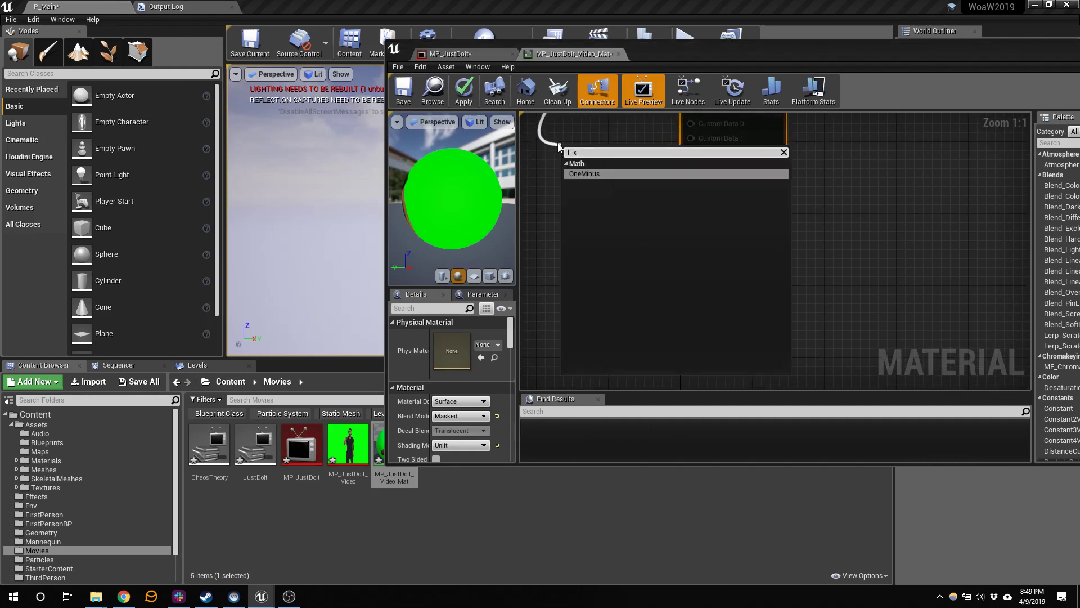
{"action": "type", "text": "x"}
{"action": "key", "text": "Return"}
{"action": "right_click_drag", "start_coordinate": [685, 167], "coordinate": [716, 329]}
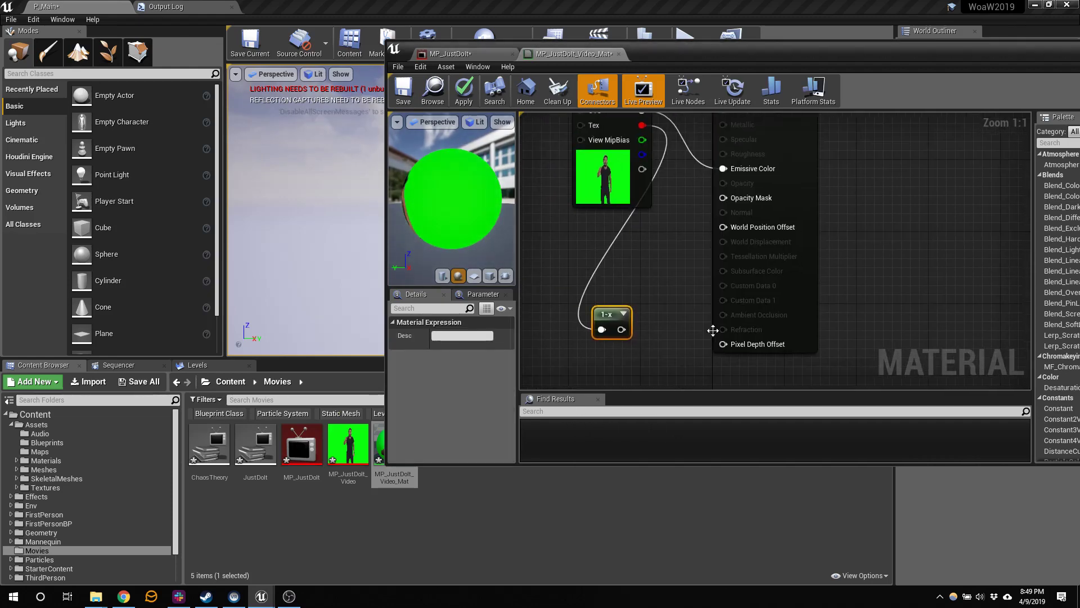
{"action": "left_click_drag", "start_coordinate": [608, 317], "coordinate": [621, 260]}
{"action": "left_click", "coordinate": [635, 258]}
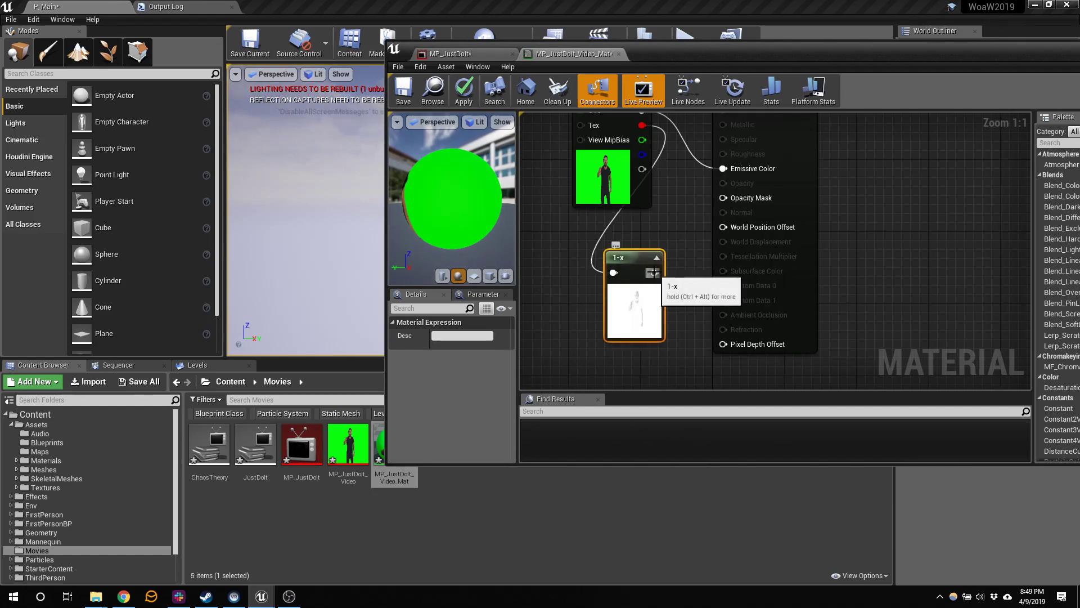
{"action": "left_click_drag", "start_coordinate": [654, 273], "coordinate": [731, 201]}
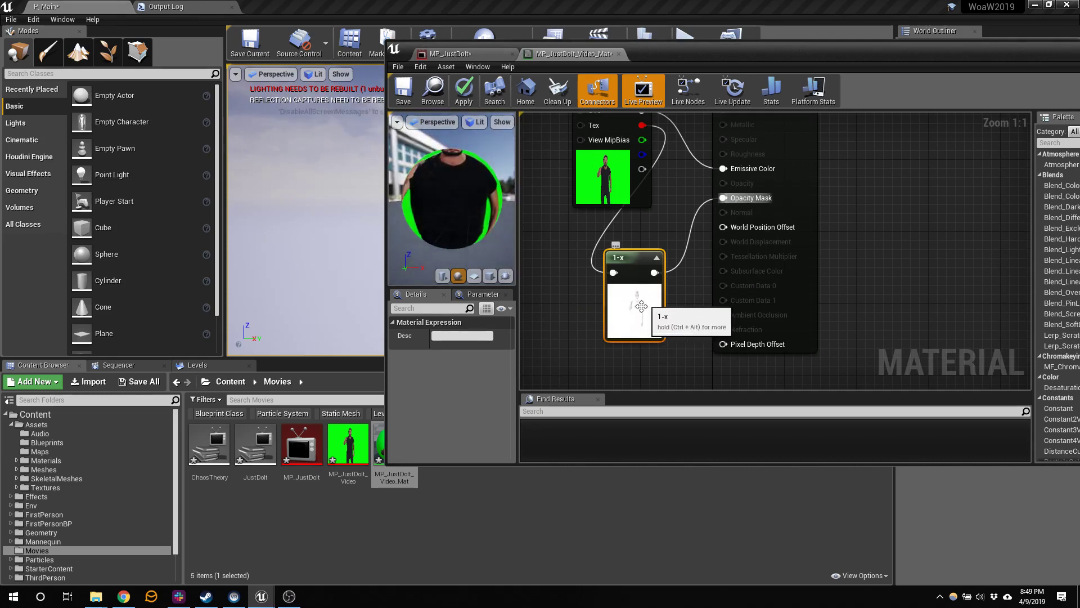
Rearrange the graph so the 1-x node sits between the Texture Sample and the material result node.
{"action": "key", "text": "Home"}
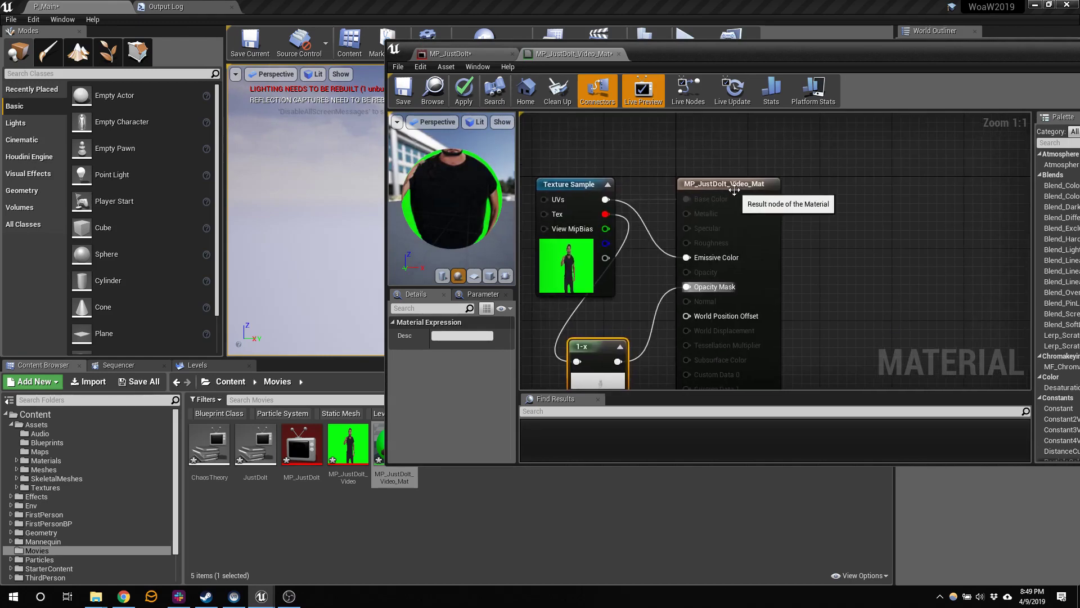
{"action": "left_click_drag", "start_coordinate": [733, 192], "coordinate": [823, 149]}
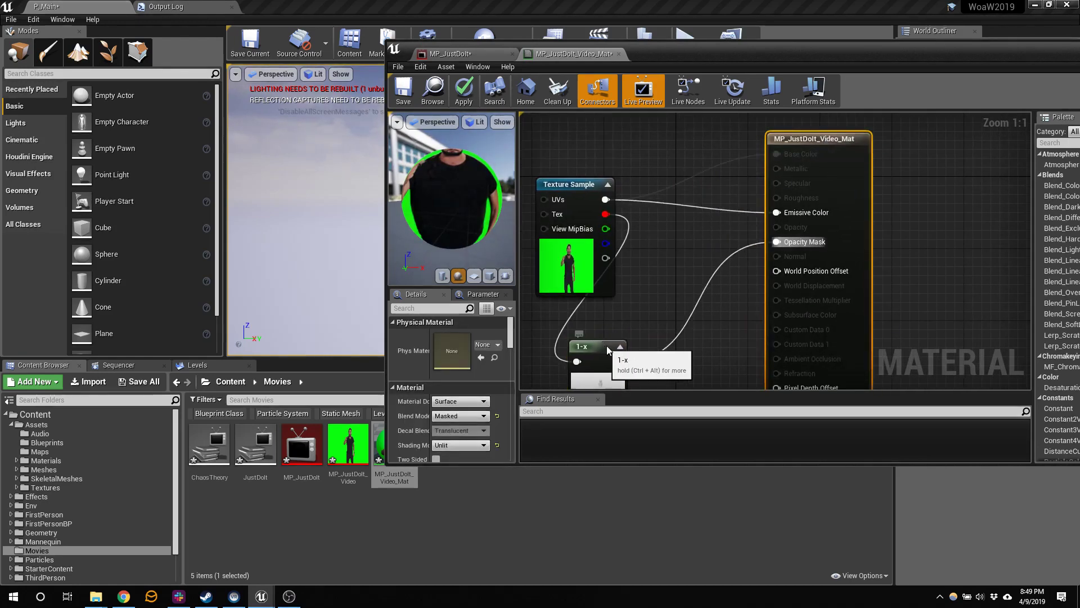
{"action": "left_click_drag", "start_coordinate": [607, 346], "coordinate": [670, 238]}
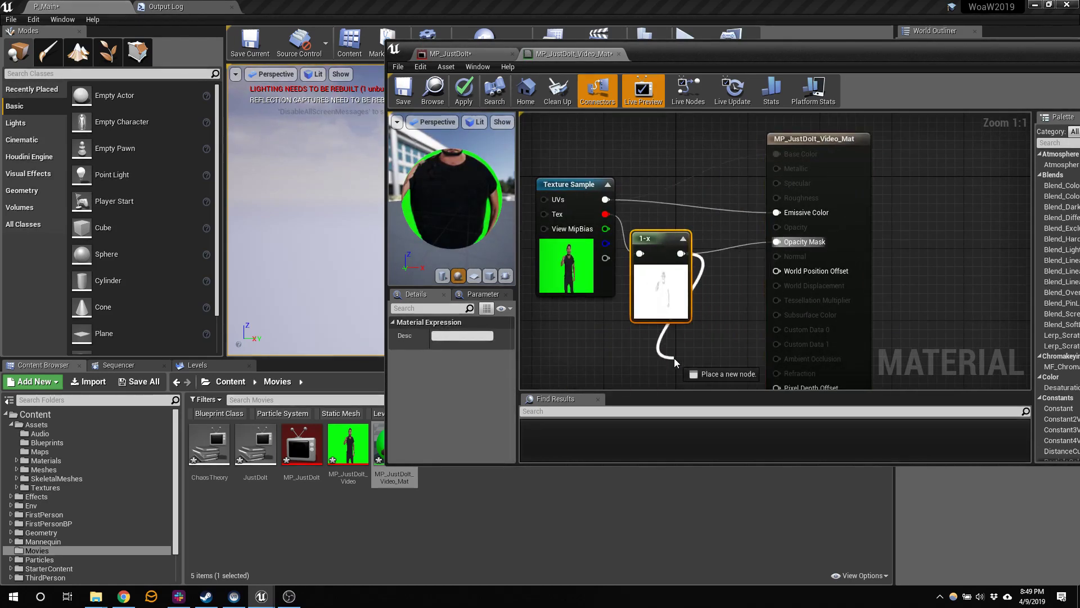
Add a Power node fed by the 1-x output, connect it to Opacity Mask and expand its preview.
{"action": "left_click_drag", "start_coordinate": [674, 358], "coordinate": [676, 356]}
{"action": "type", "text": "power"}
{"action": "key", "text": "Return"}
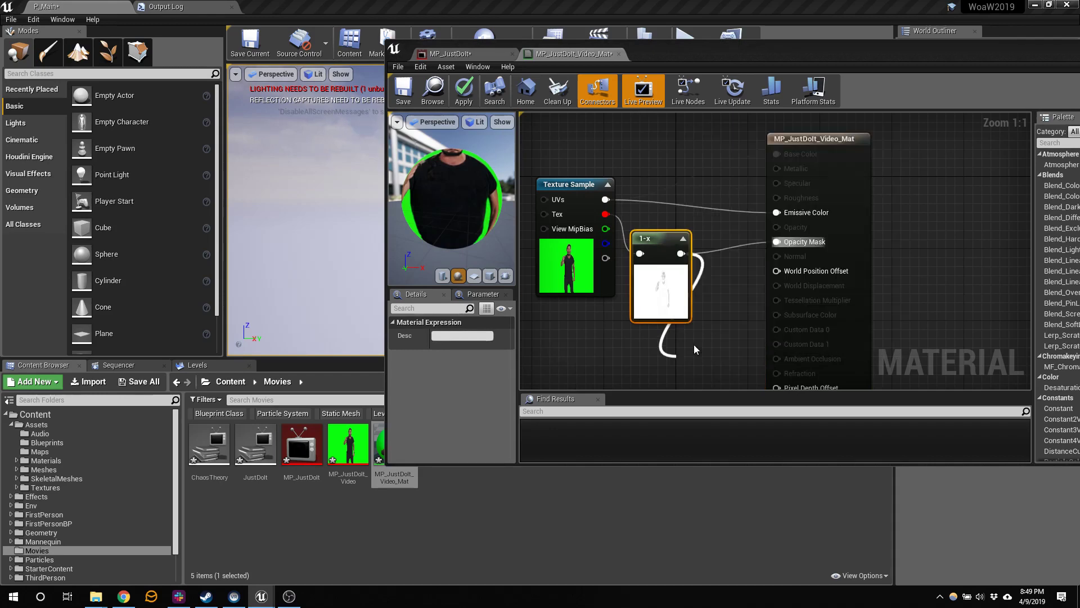
{"action": "right_click_drag", "start_coordinate": [745, 348], "coordinate": [725, 256]}
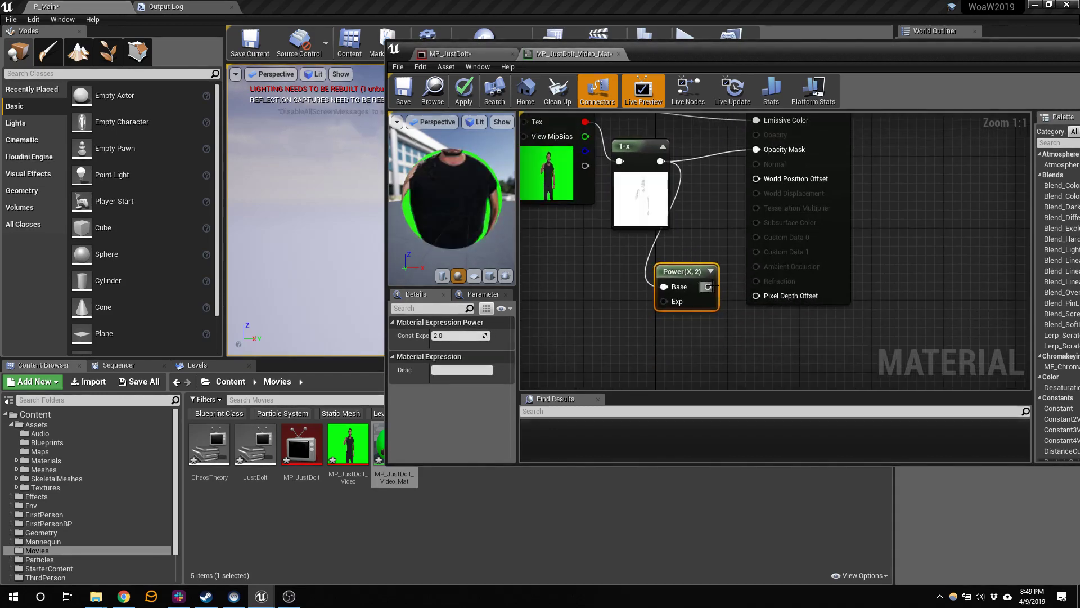
{"action": "left_click_drag", "start_coordinate": [709, 287], "coordinate": [757, 149]}
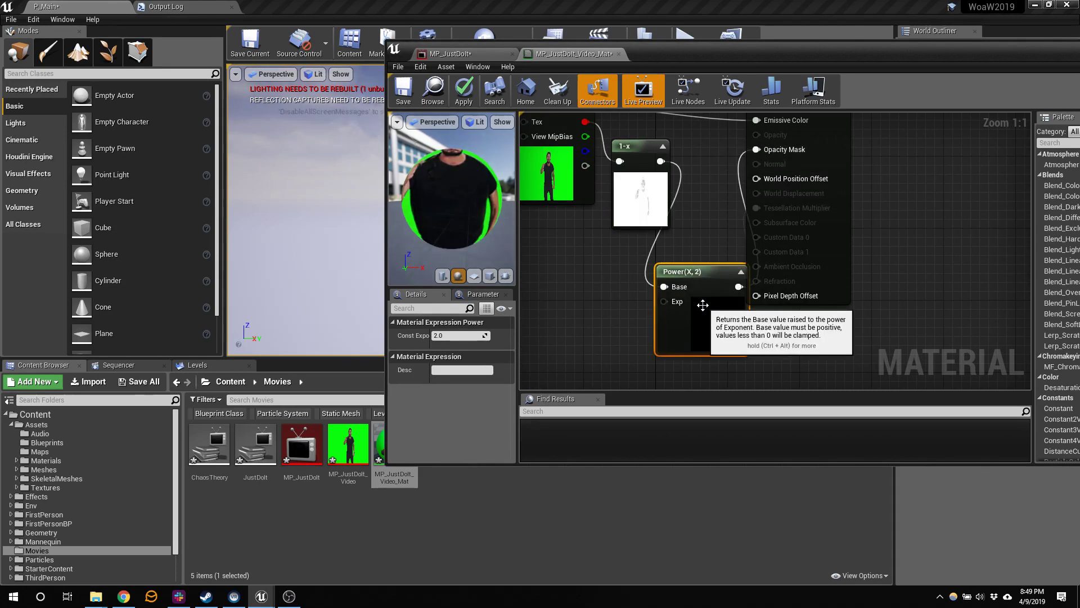
{"action": "left_click", "coordinate": [710, 272]}
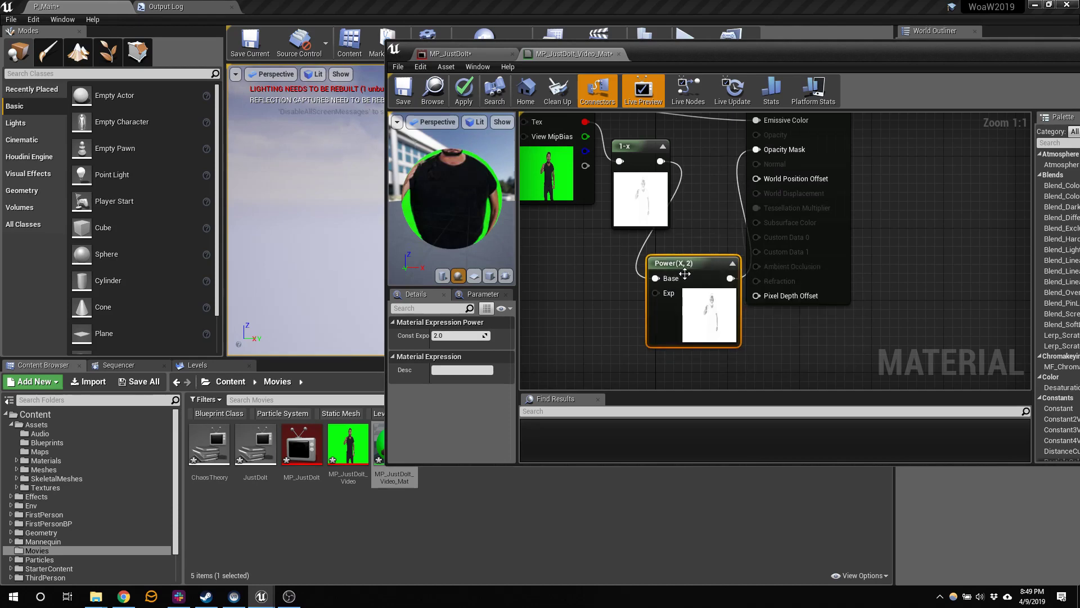
Promote the Power node's Exp input to a parameter, place it beside the Power node and save the material.
{"action": "right_click", "coordinate": [664, 289]}
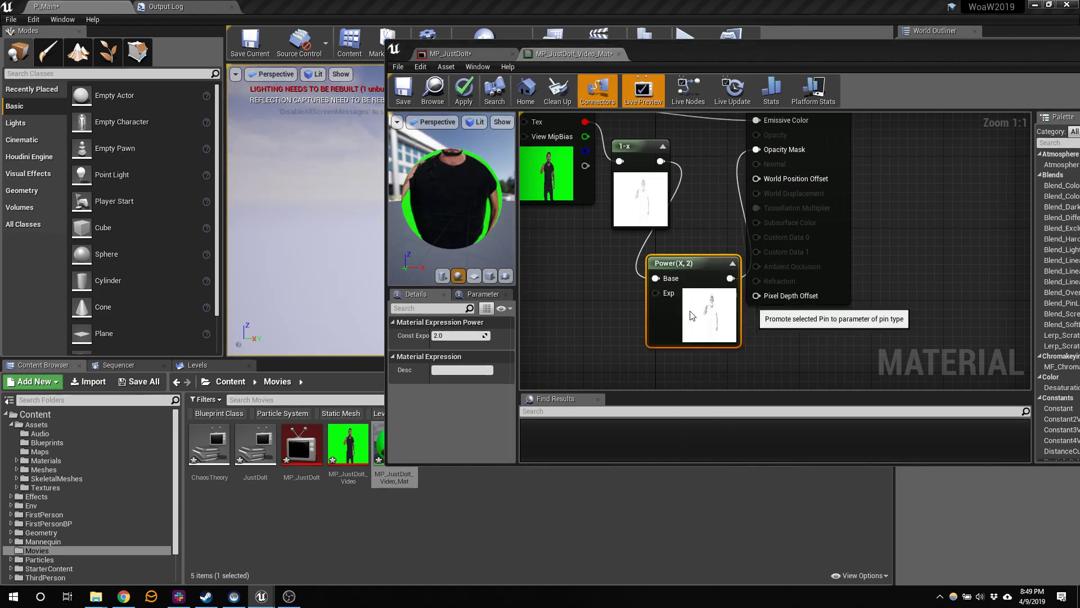
{"action": "left_click", "coordinate": [693, 305]}
{"action": "left_click_drag", "start_coordinate": [606, 275], "coordinate": [570, 295]}
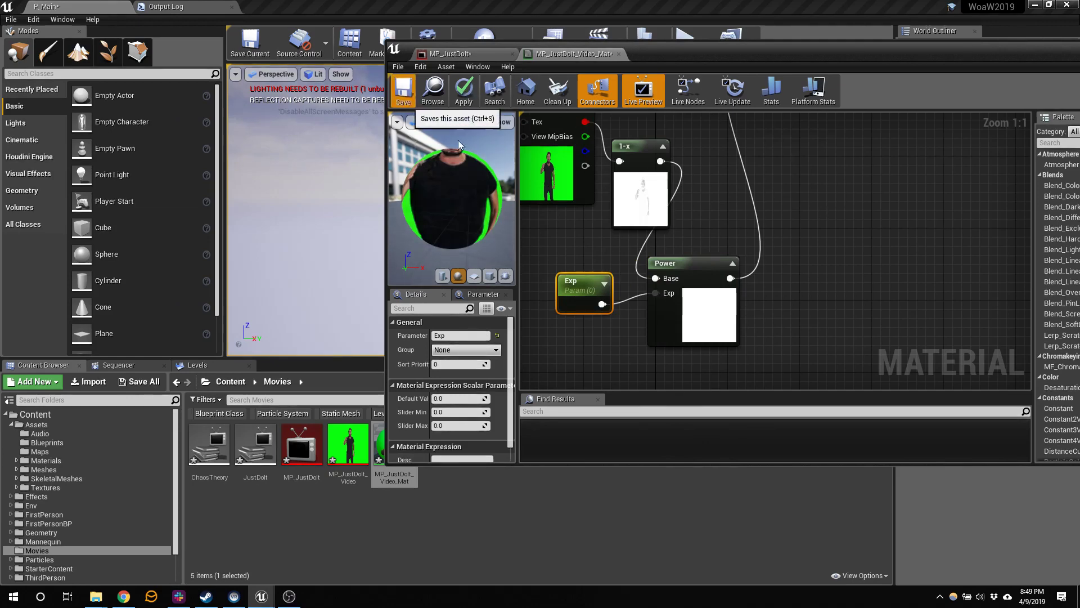
{"action": "key", "text": "ctrl+s"}
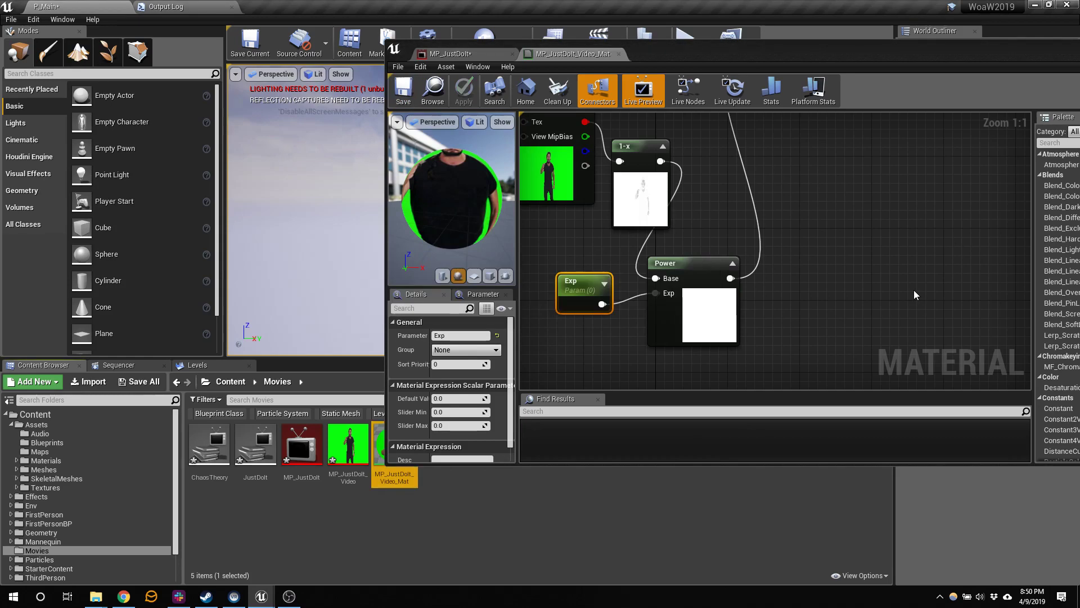
Nudge the Power node within the graph and move the material editor window clear of the level viewport.
{"action": "right_click_drag", "start_coordinate": [841, 217], "coordinate": [856, 248]}
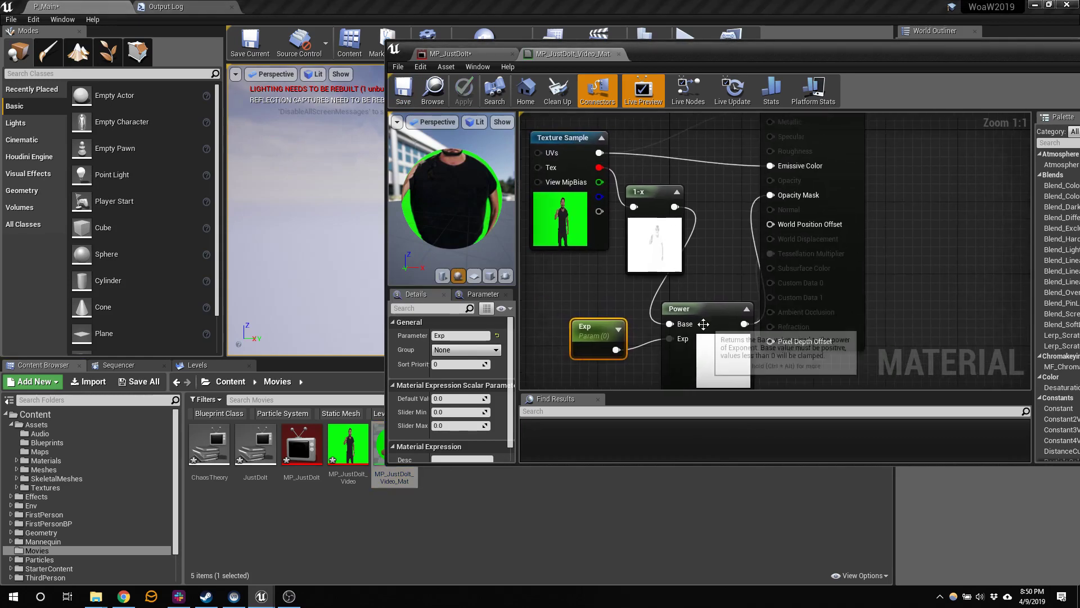
{"action": "left_click_drag", "start_coordinate": [676, 308], "coordinate": [665, 299]}
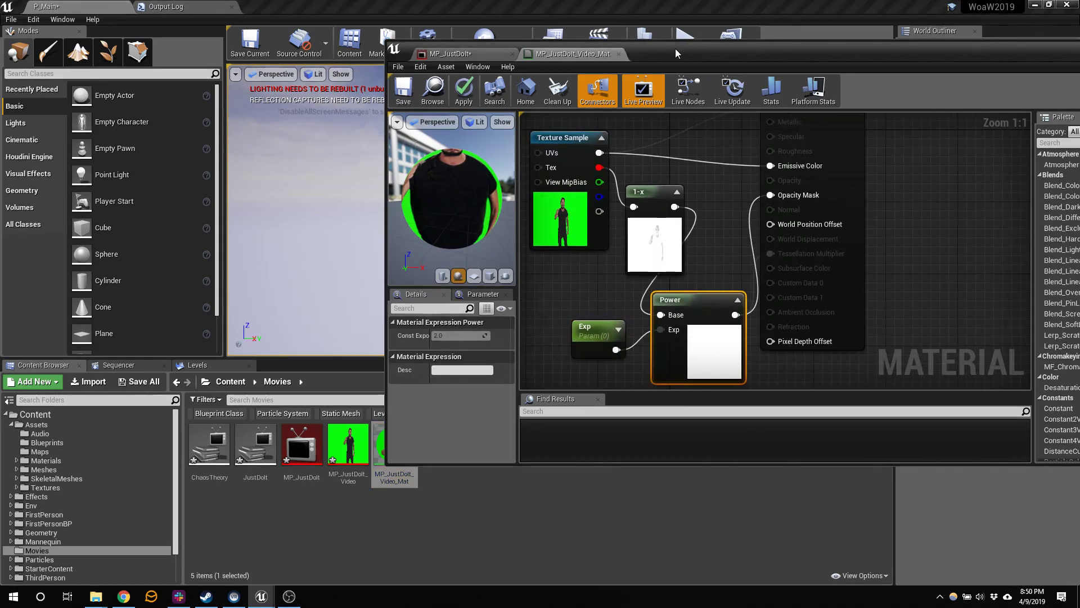
{"action": "left_click_drag", "start_coordinate": [675, 48], "coordinate": [915, 167]}
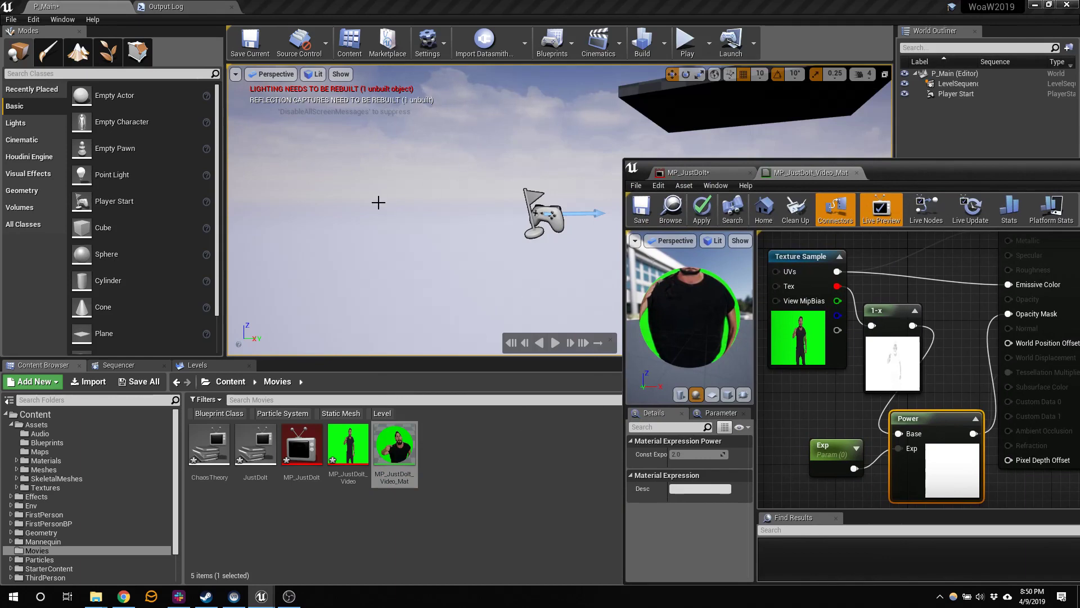
{"action": "left_click", "coordinate": [104, 74]}
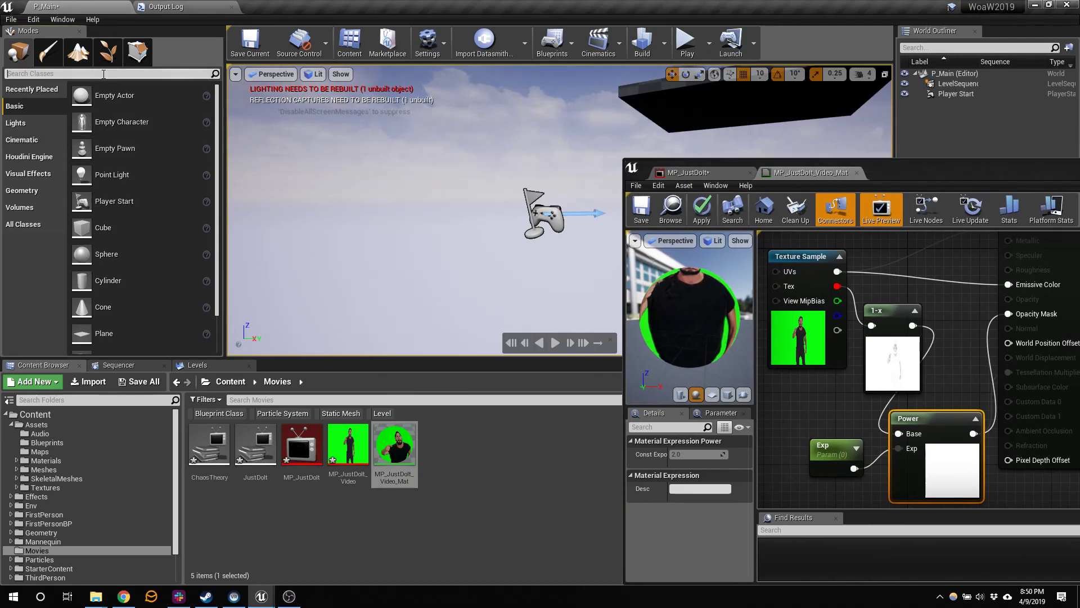
{"action": "type", "text": "plane"}
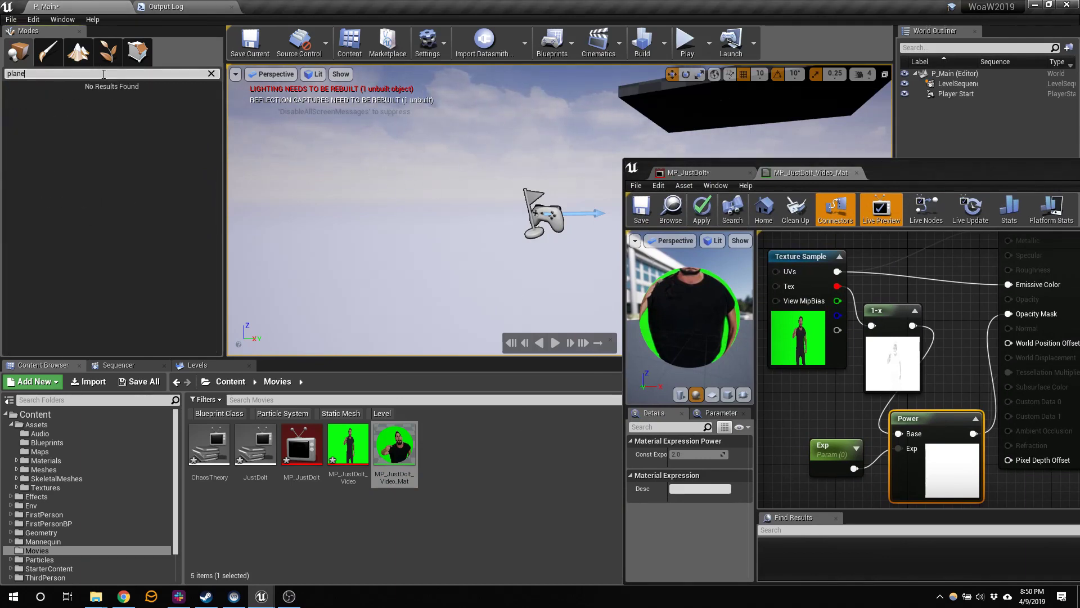
{"action": "key", "text": "BackSpace"}
{"action": "key", "text": "BackSpace"}
{"action": "key", "text": "BackSpace"}
{"action": "key", "text": "BackSpace"}
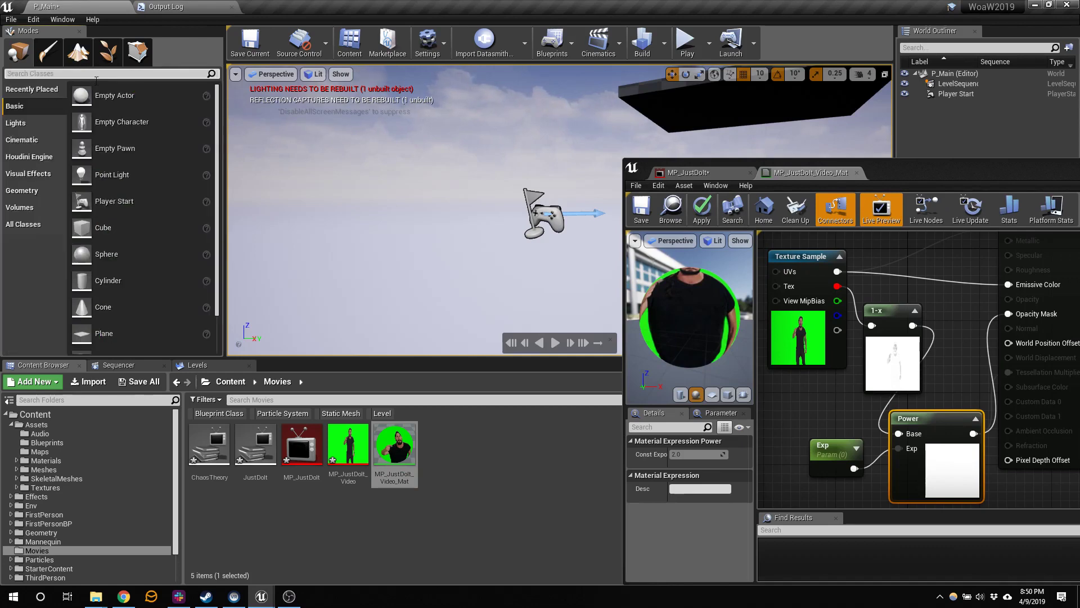
Place a basic Plane in the level and shift it from its drop position.
{"action": "scroll", "coordinate": [112, 335], "scroll_direction": "down", "scroll_amount": 2}
{"action": "left_click_drag", "start_coordinate": [107, 287], "coordinate": [495, 280]}
{"action": "right_click_drag", "start_coordinate": [497, 301], "coordinate": [630, 310]}
{"action": "right_click_drag", "start_coordinate": [562, 299], "coordinate": [504, 306]}
{"action": "left_click_drag", "start_coordinate": [394, 262], "coordinate": [438, 135]}
{"action": "right_click_drag", "start_coordinate": [540, 236], "coordinate": [389, 242]}
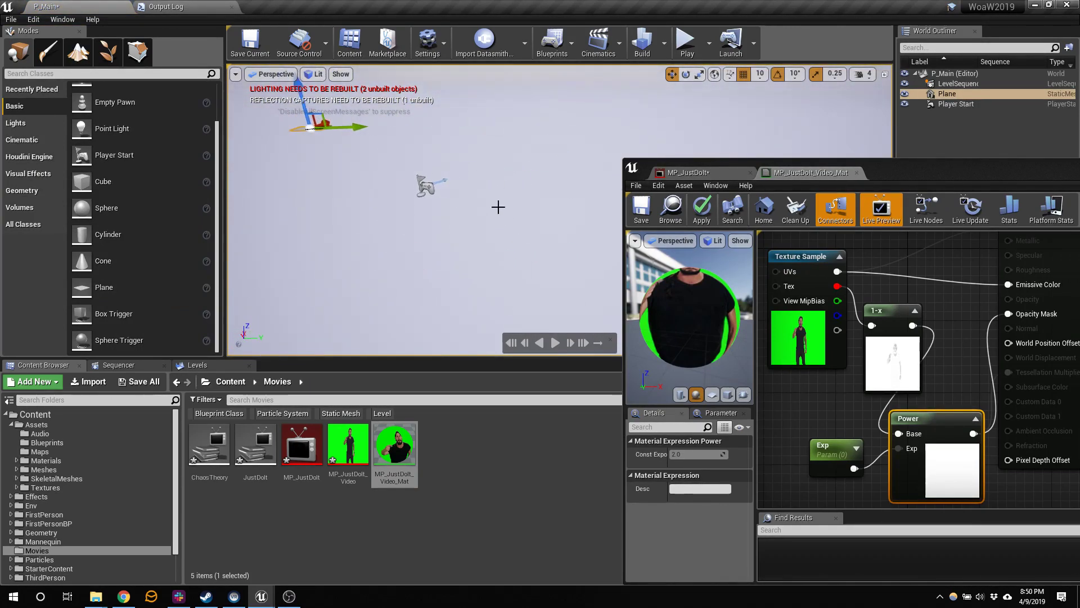
Move the Plane near the Player Start, to location 270, 350, -560.
{"action": "left_click_drag", "start_coordinate": [359, 126], "coordinate": [516, 143]}
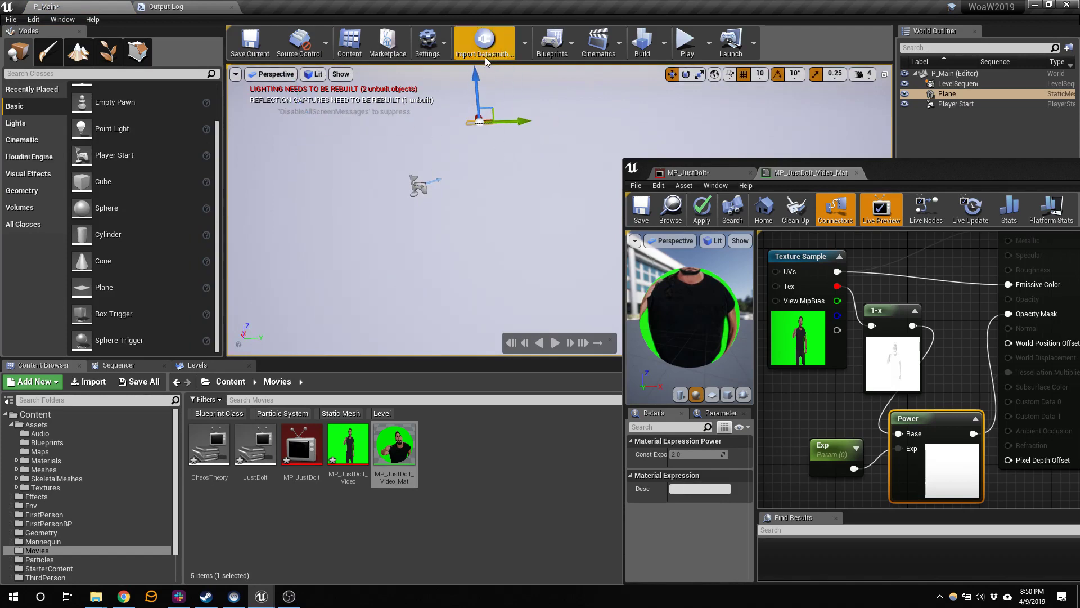
{"action": "left_click_drag", "start_coordinate": [475, 81], "coordinate": [470, 136]}
{"action": "right_click_drag", "start_coordinate": [517, 140], "coordinate": [486, 162]}
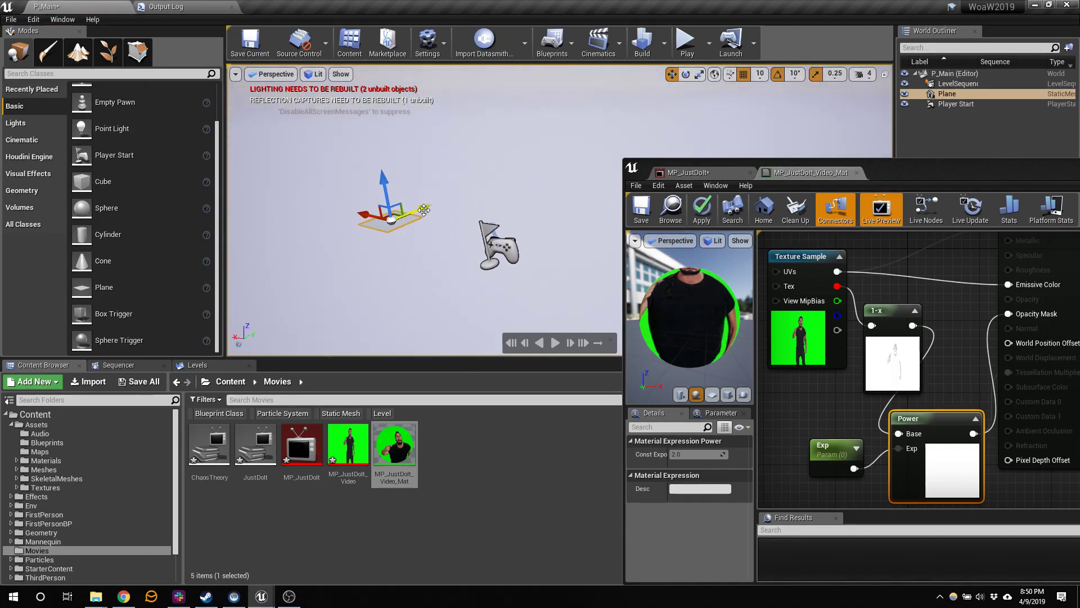
{"action": "left_click_drag", "start_coordinate": [424, 210], "coordinate": [476, 171]}
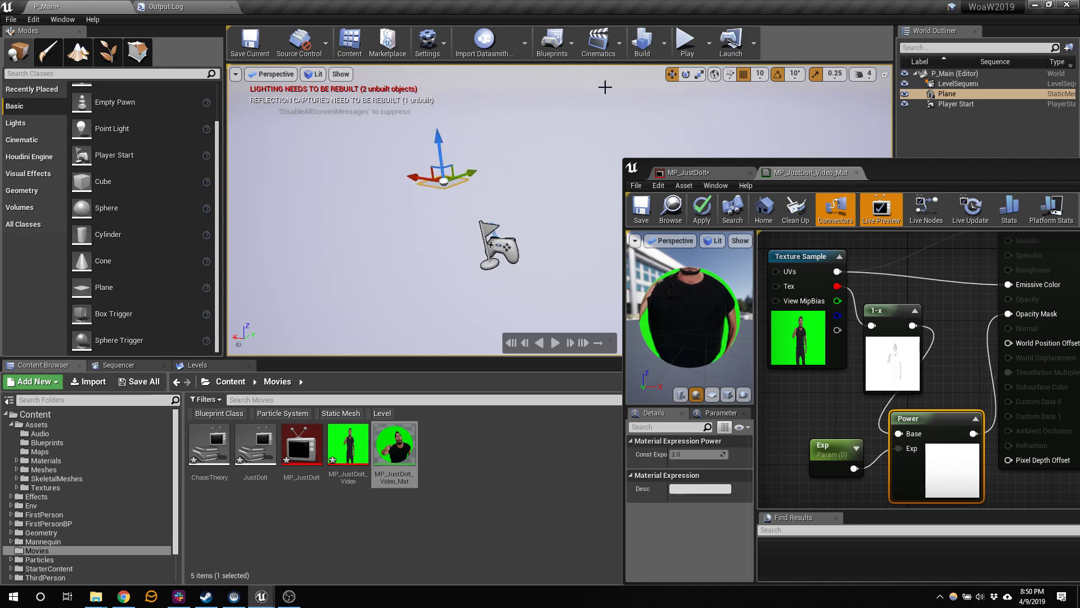
Rotate the Plane so it stands upright and turn it about its vertical axis.
{"action": "left_click", "coordinate": [685, 76]}
{"action": "left_click_drag", "start_coordinate": [454, 128], "coordinate": [497, 172]}
{"action": "left_click_drag", "start_coordinate": [419, 205], "coordinate": [442, 203]}
Move the material editor off the Plane's transform settings and set the Plane's scale to 16 in X and 9 in Y.
{"action": "left_click_drag", "start_coordinate": [896, 170], "coordinate": [621, 427]}
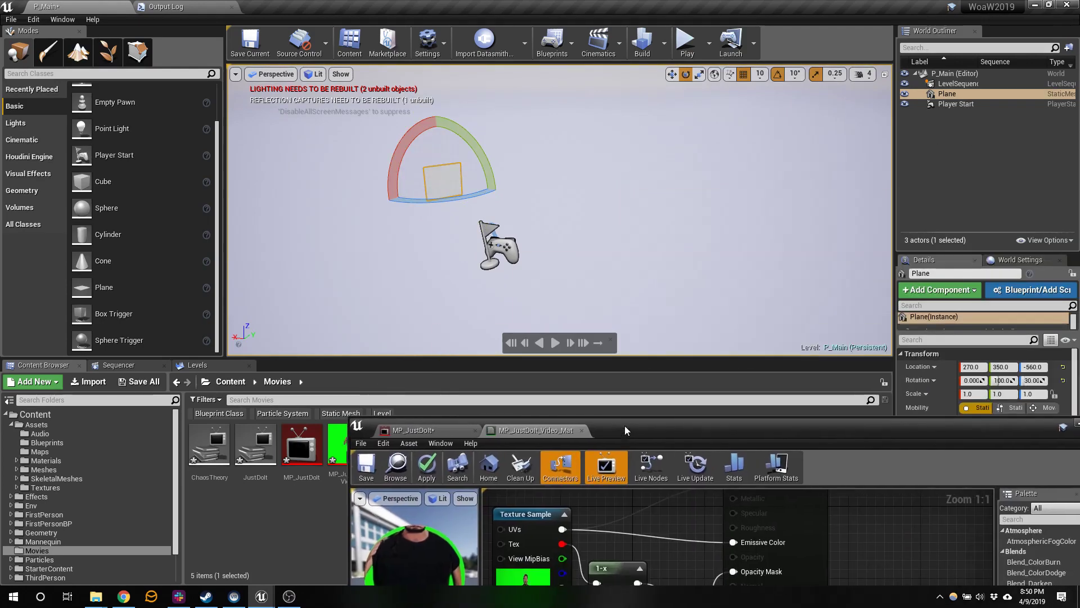
{"action": "left_click", "coordinate": [977, 394]}
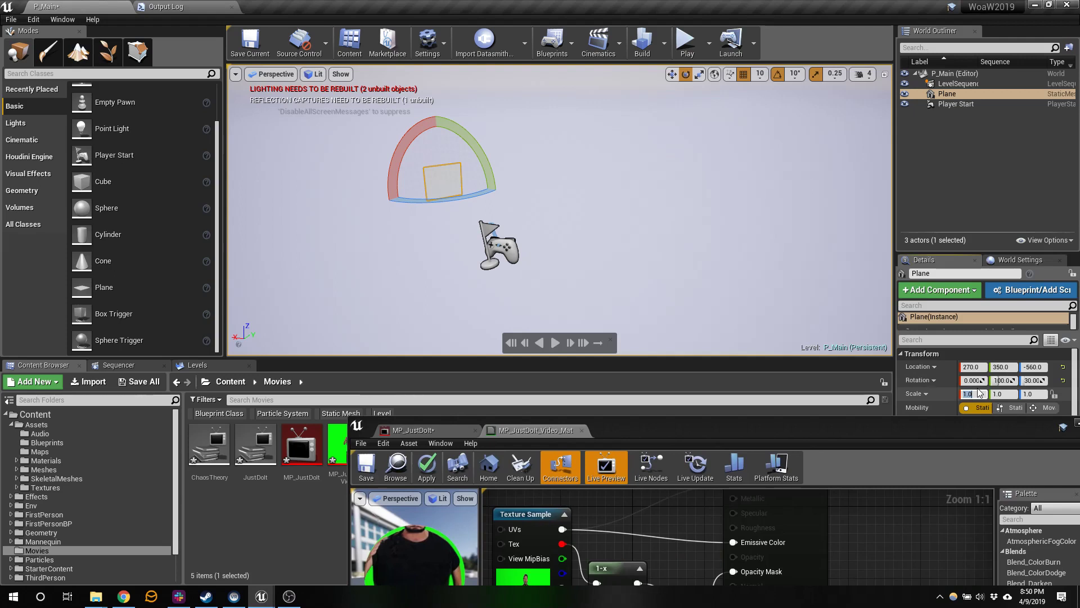
{"action": "key", "text": "Tab"}
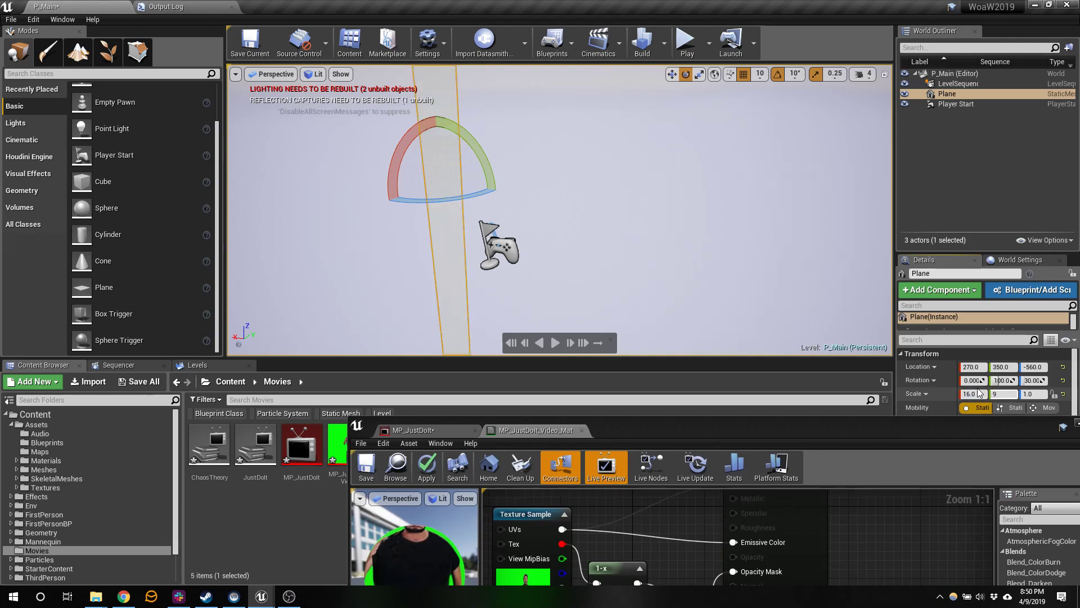
{"action": "key", "text": "Tab"}
{"action": "right_click_drag", "start_coordinate": [672, 223], "coordinate": [617, 172]}
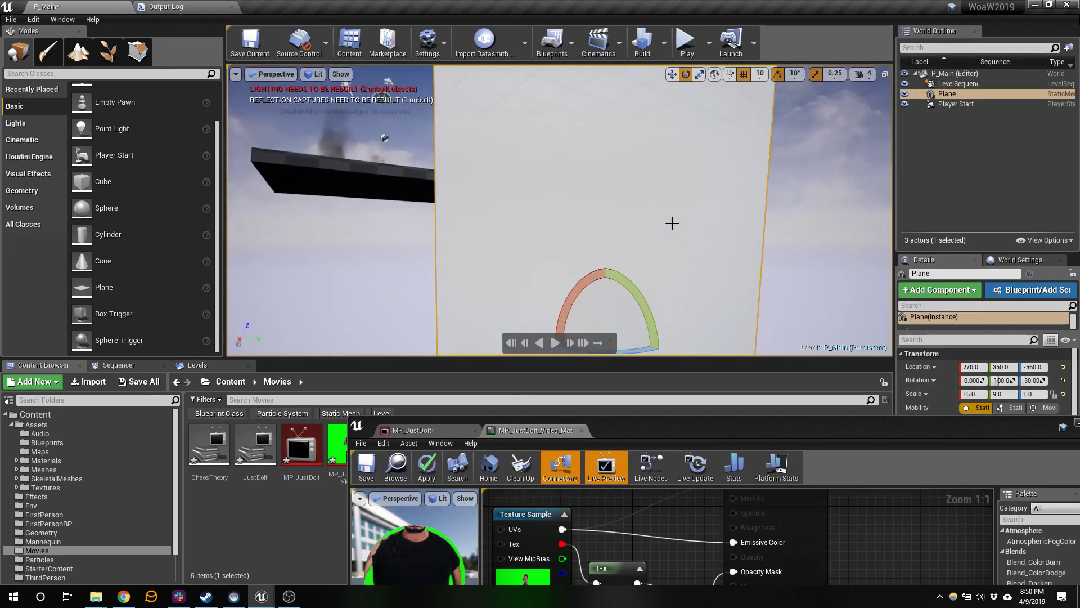
Set the plane's scale to 9 in X and 16 in Y.
{"action": "left_click", "coordinate": [986, 393]}
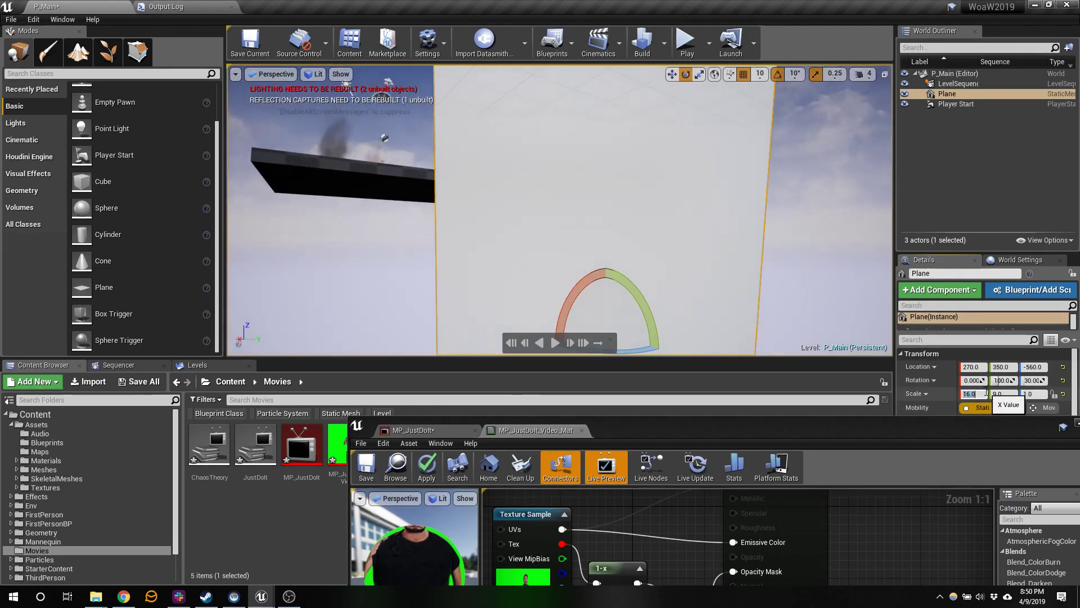
{"action": "type", "text": "9"}
{"action": "key", "text": "Tab"}
{"action": "type", "text": "16"}
{"action": "key", "text": "Tab"}
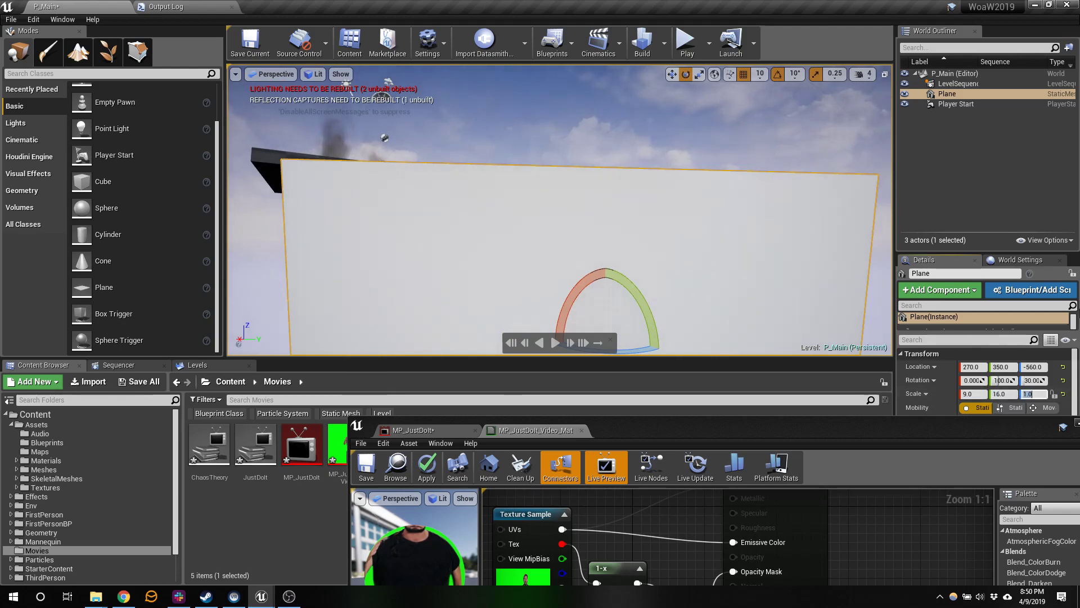
Lock the plane's scale proportions and scale it uniformly to 2 in X.
{"action": "left_click", "coordinate": [1054, 395]}
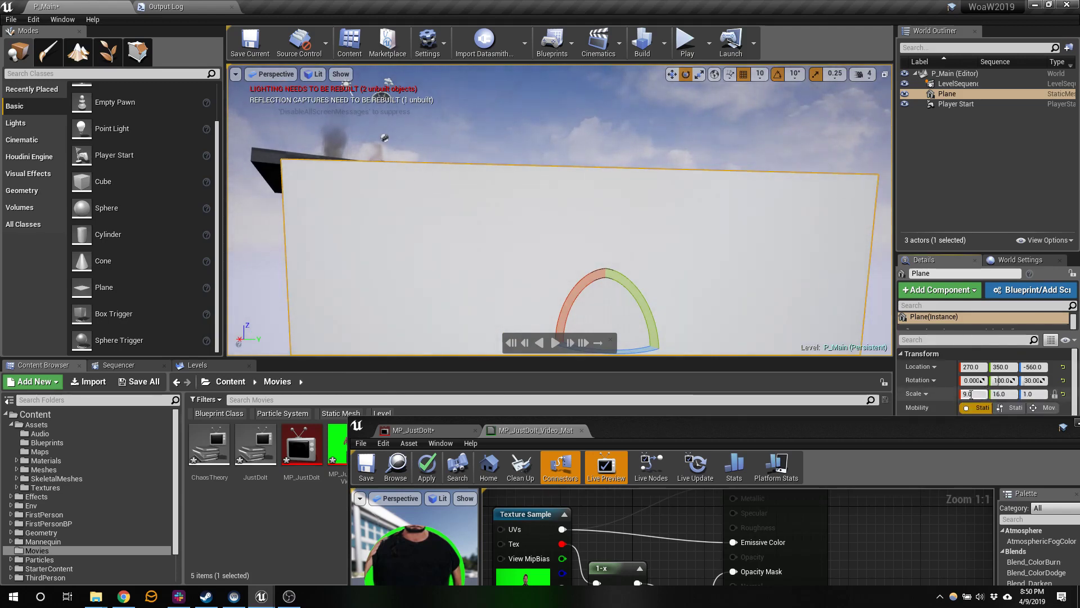
{"action": "left_click", "coordinate": [1031, 394]}
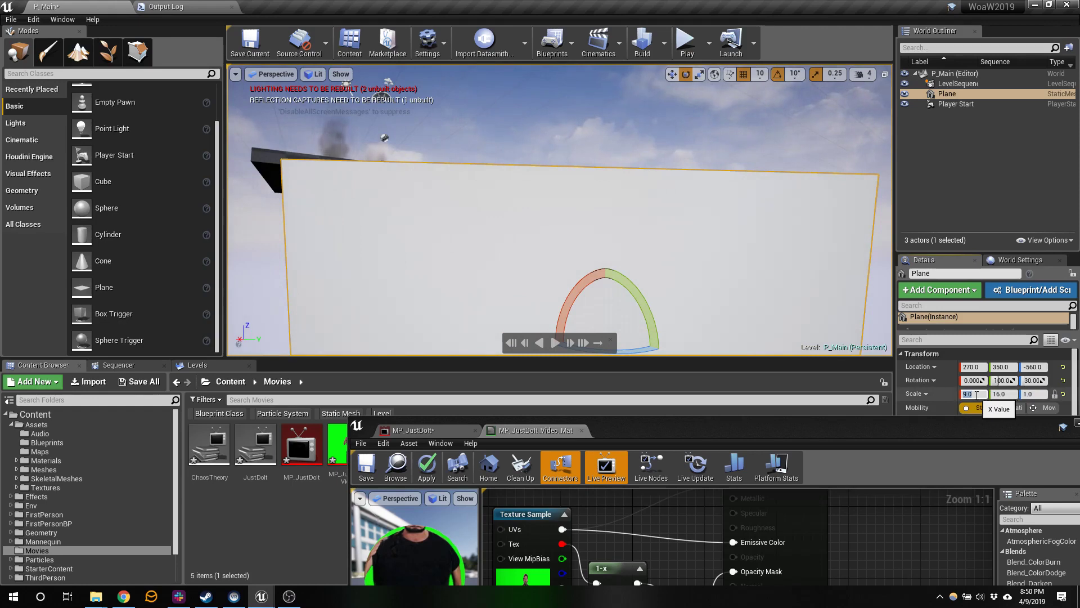
{"action": "type", "text": "2"}
{"action": "key", "text": "Return"}
{"action": "key", "text": "f"}
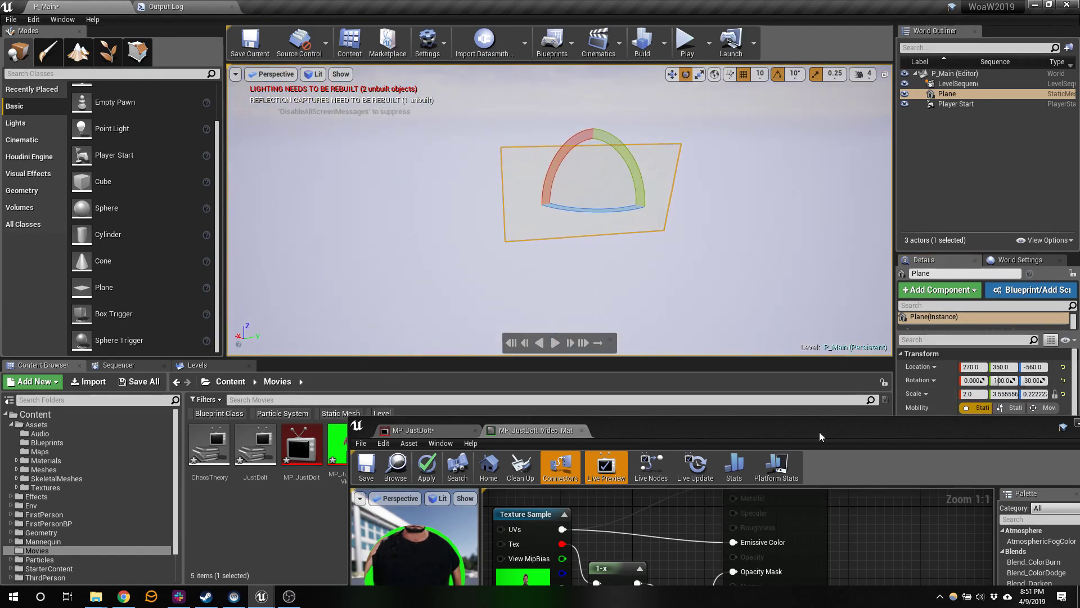
Apply the MP_JustDoIt_Video_Mat material to the plane in the level.
{"action": "left_click_drag", "start_coordinate": [820, 431], "coordinate": [911, 464]}
{"action": "left_click_drag", "start_coordinate": [371, 453], "coordinate": [523, 214]}
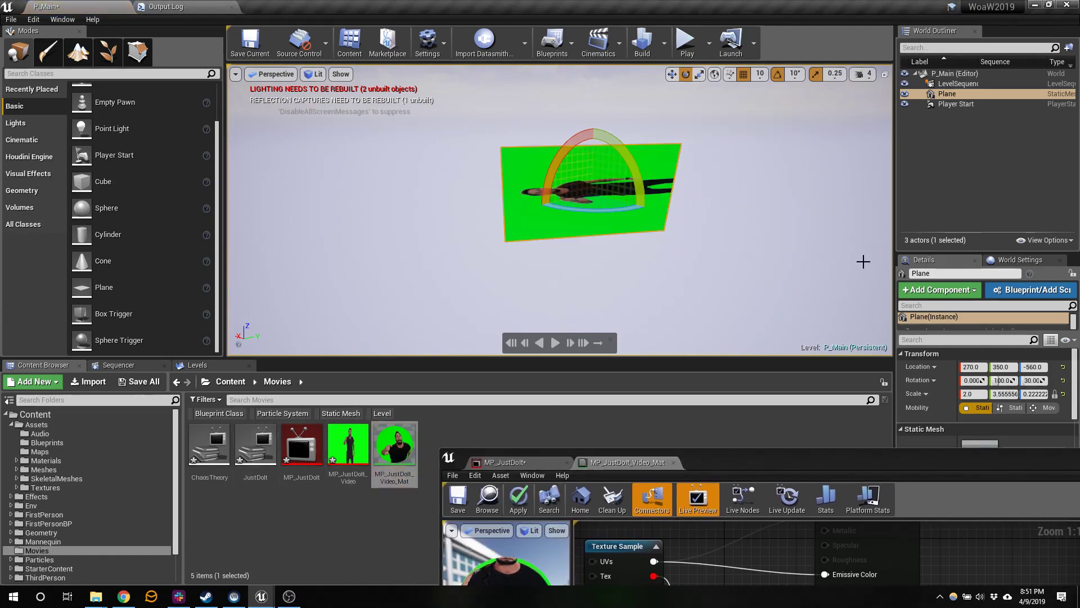
Undo a trial rotation and turn the plane until the filmed figure stands upright, with X rotation about 90° and Y about 0°.
{"action": "left_click_drag", "start_coordinate": [544, 160], "coordinate": [642, 192]}
{"action": "key", "text": "ctrl+z"}
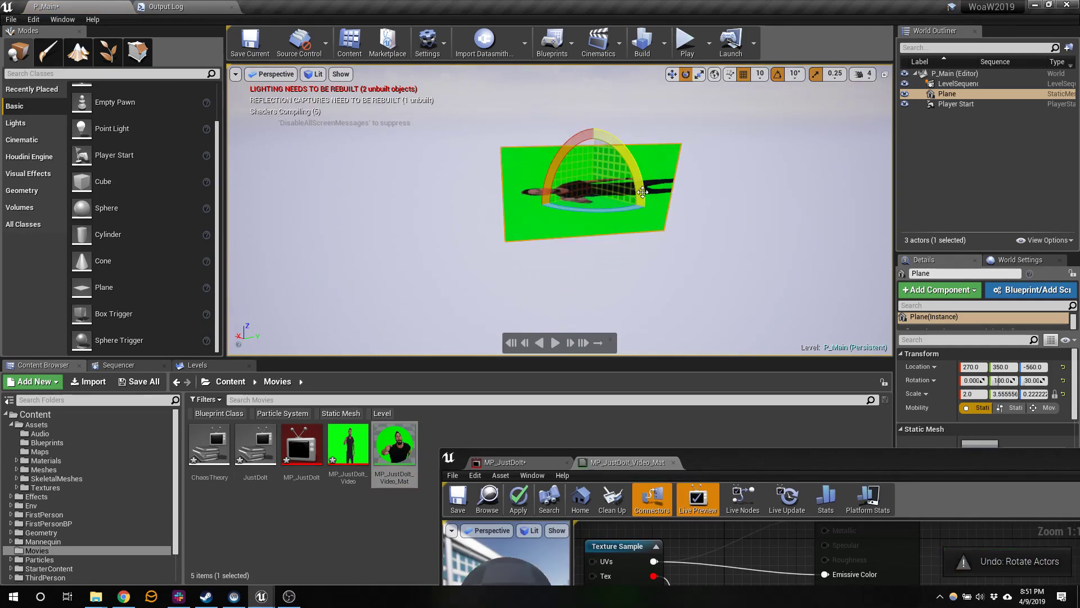
{"action": "right_click_drag", "start_coordinate": [643, 192], "coordinate": [614, 184]}
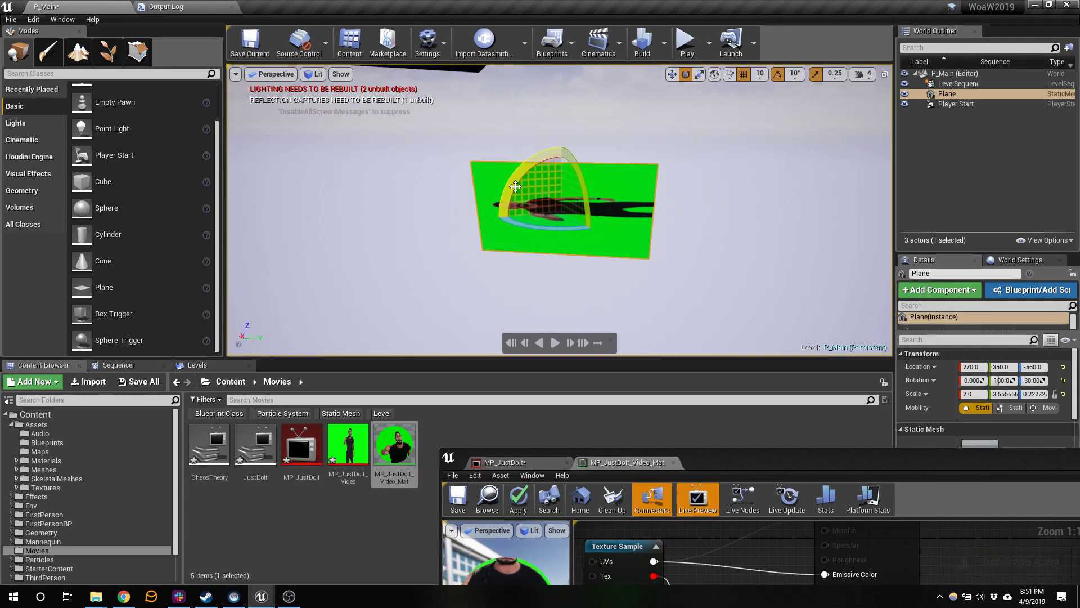
{"action": "left_click_drag", "start_coordinate": [515, 186], "coordinate": [528, 221]}
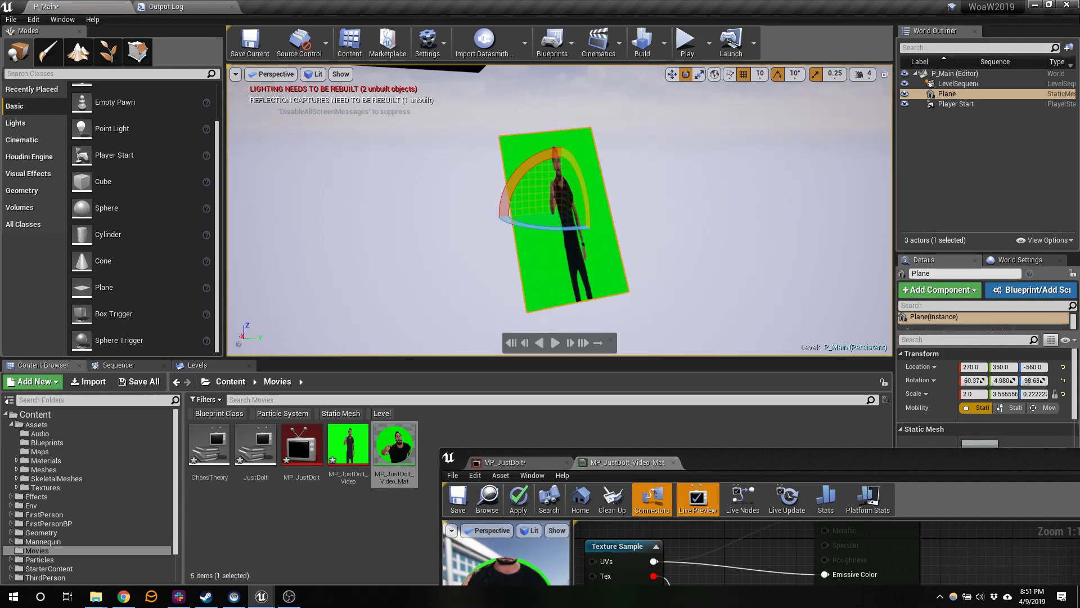
{"action": "right_click_drag", "start_coordinate": [607, 209], "coordinate": [585, 210]}
{"action": "left_click_drag", "start_coordinate": [454, 222], "coordinate": [445, 239]}
{"action": "right_click_drag", "start_coordinate": [495, 230], "coordinate": [568, 231]}
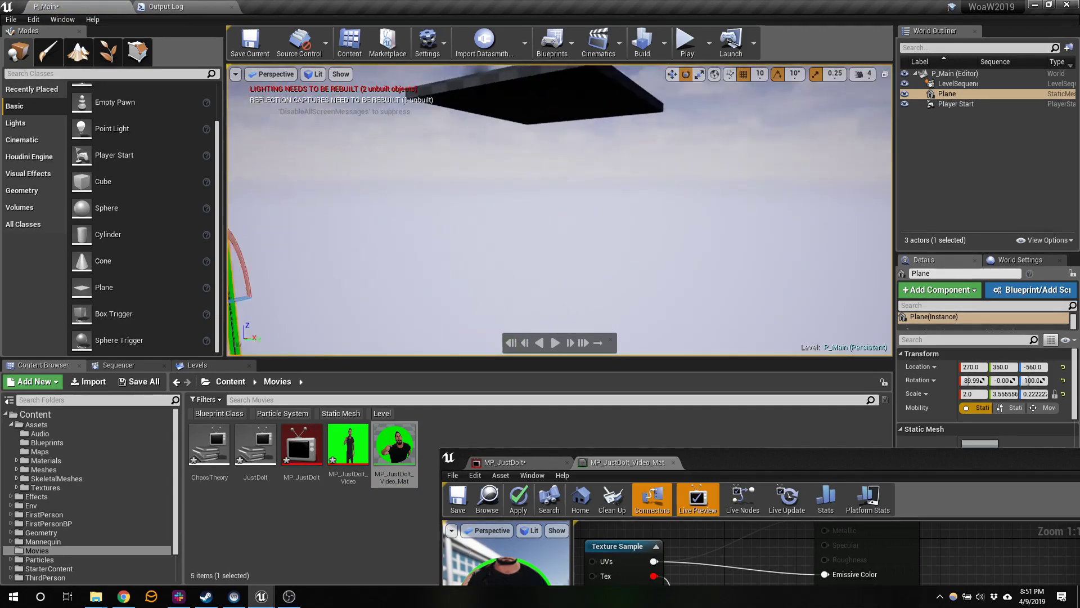
Set the upright plane's scale to 9 in X and 16 in Y.
{"action": "key", "text": "a"}
{"action": "right_click_drag", "start_coordinate": [776, 253], "coordinate": [810, 254]}
{"action": "key", "text": "d"}
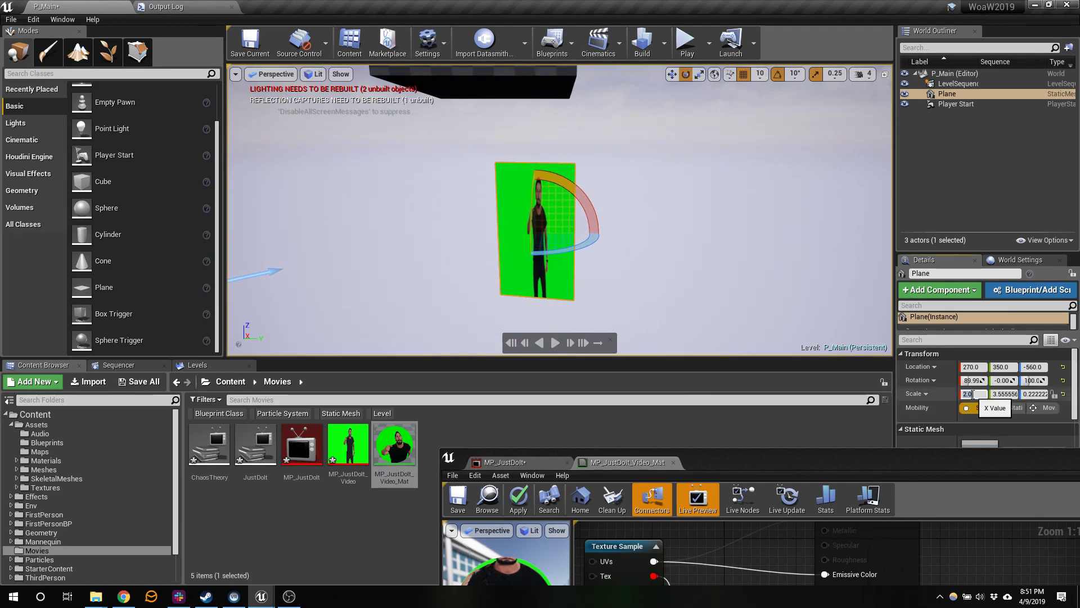
{"action": "type", "text": "9"}
{"action": "key", "text": "Tab"}
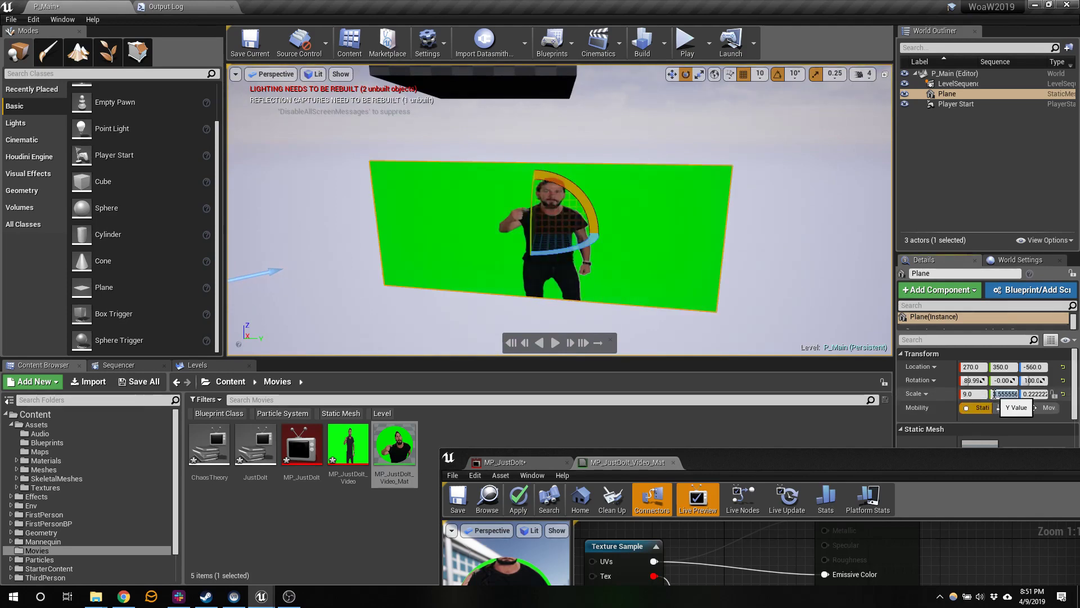
{"action": "type", "text": "16"}
{"action": "key", "text": "Tab"}
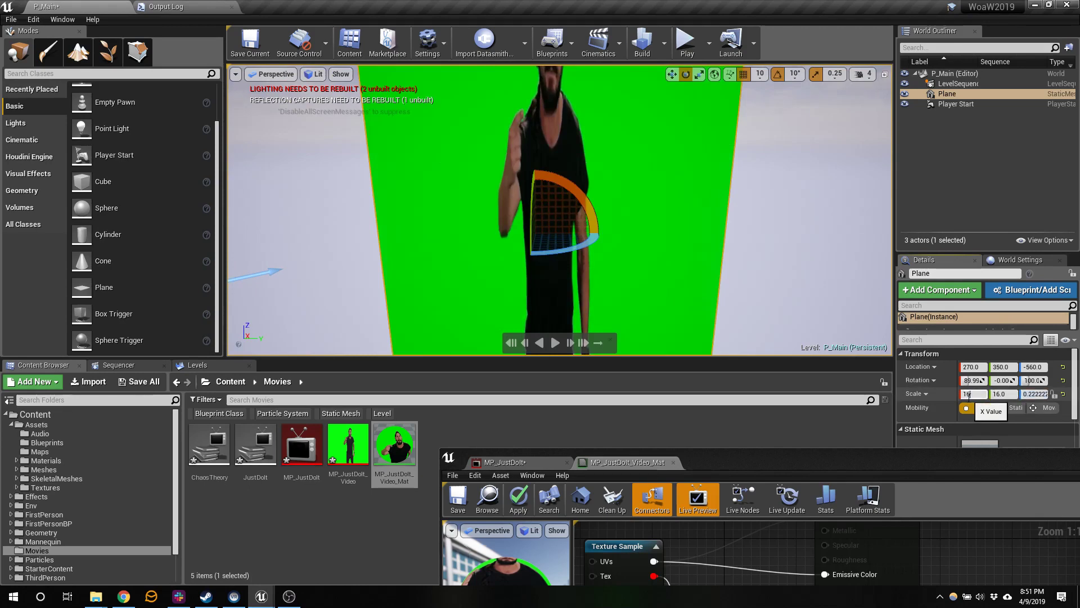
Set the plane's scale to 16 in X, 9 in Y and 1 in Z for a widescreen video.
{"action": "key", "text": "Tab"}
{"action": "type", "text": "9"}
{"action": "key", "text": "Tab"}
{"action": "scroll", "coordinate": [702, 247], "scroll_direction": "down", "scroll_amount": 5}
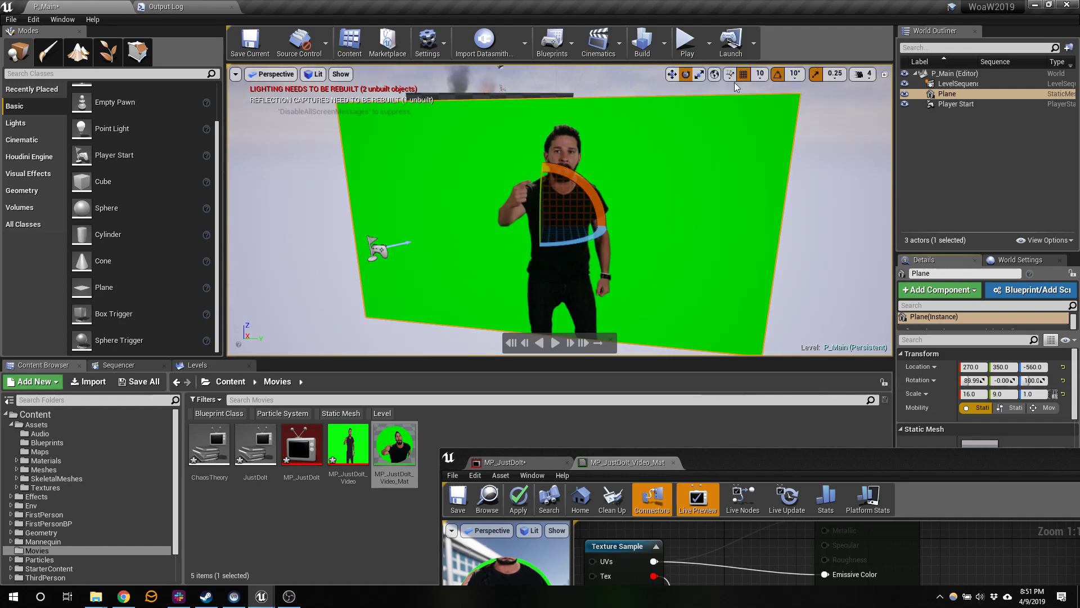
Turn the plane about its vertical axis to a Z rotation of 120°.
{"action": "left_click_drag", "start_coordinate": [540, 223], "coordinate": [624, 225], "text": "alt"}
{"action": "right_click_drag", "start_coordinate": [625, 225], "coordinate": [635, 240]}
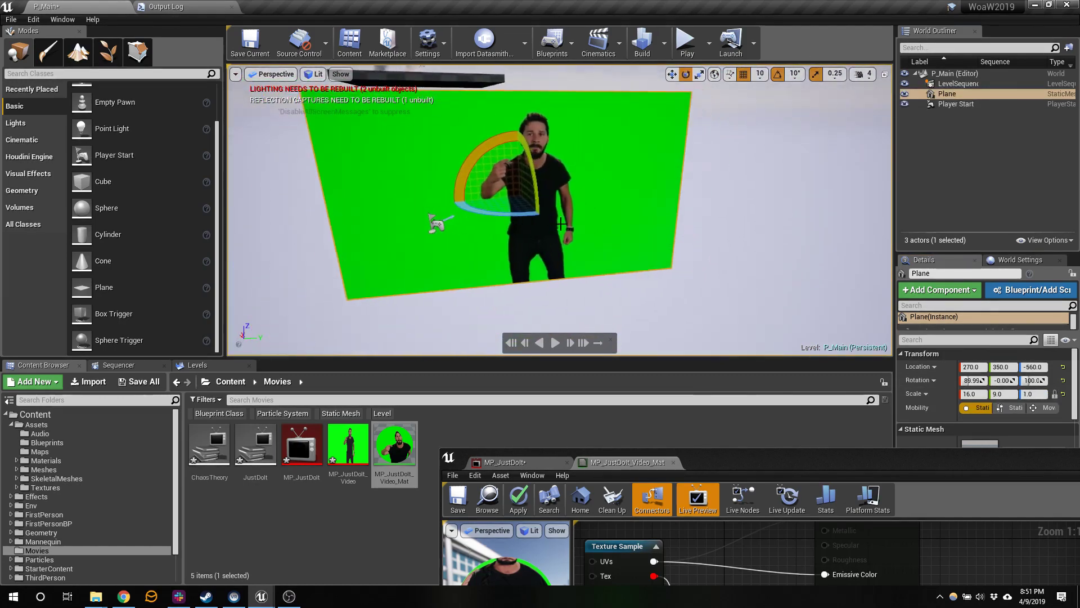
{"action": "left_click_drag", "start_coordinate": [495, 215], "coordinate": [471, 215]}
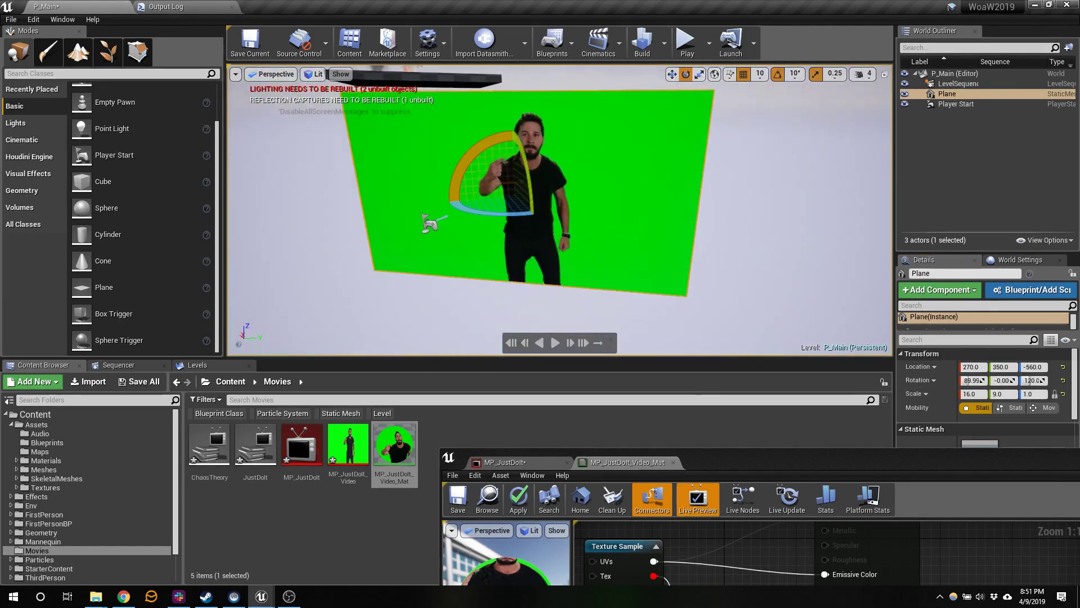
{"action": "right_click_drag", "start_coordinate": [561, 292], "coordinate": [472, 169]}
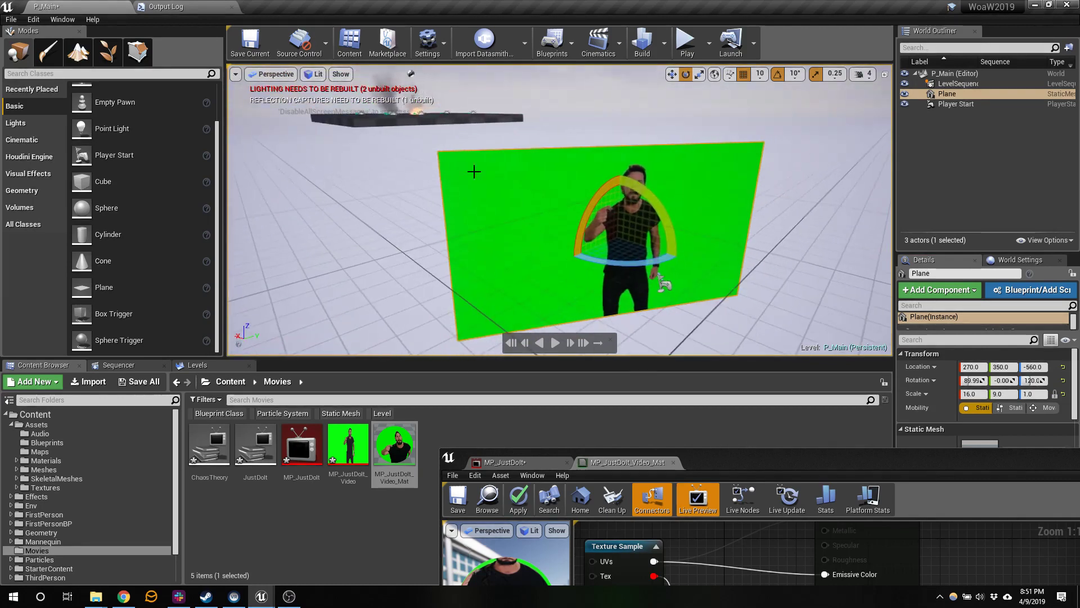
Create a material instance from MP_JustDoIt_Video_Mat and assign it to the plane.
{"action": "right_click", "coordinate": [403, 440]}
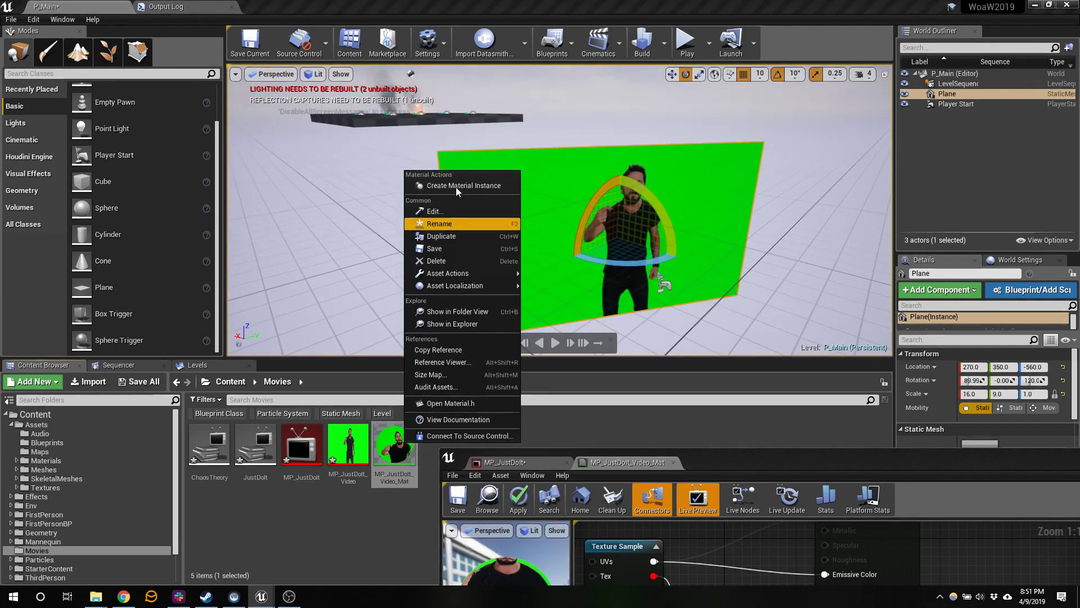
{"action": "left_click", "coordinate": [445, 179]}
{"action": "left_click", "coordinate": [505, 418]}
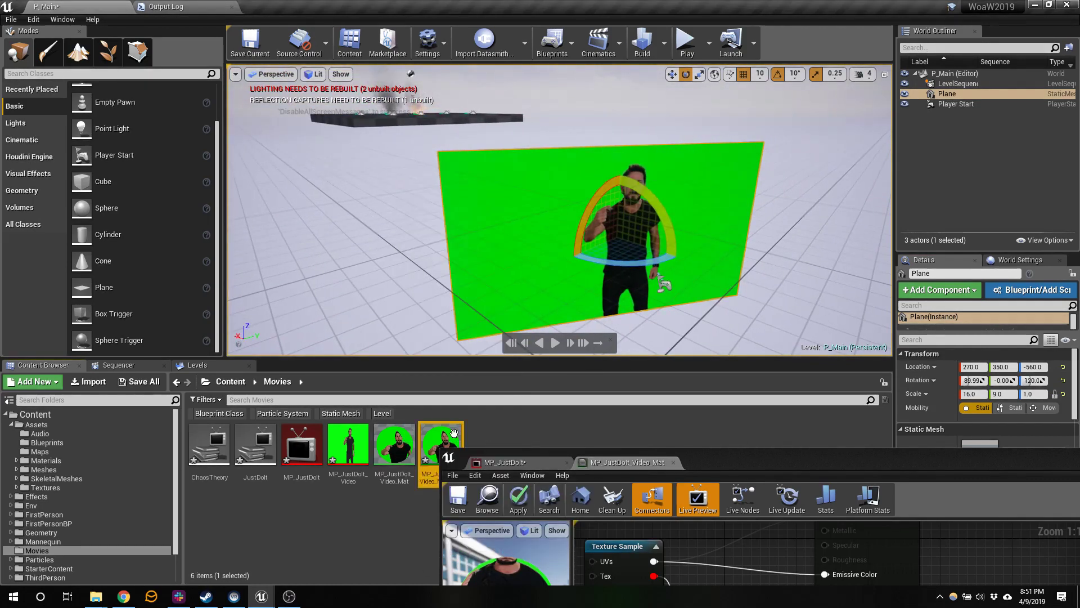
{"action": "left_click_drag", "start_coordinate": [445, 434], "coordinate": [509, 225]}
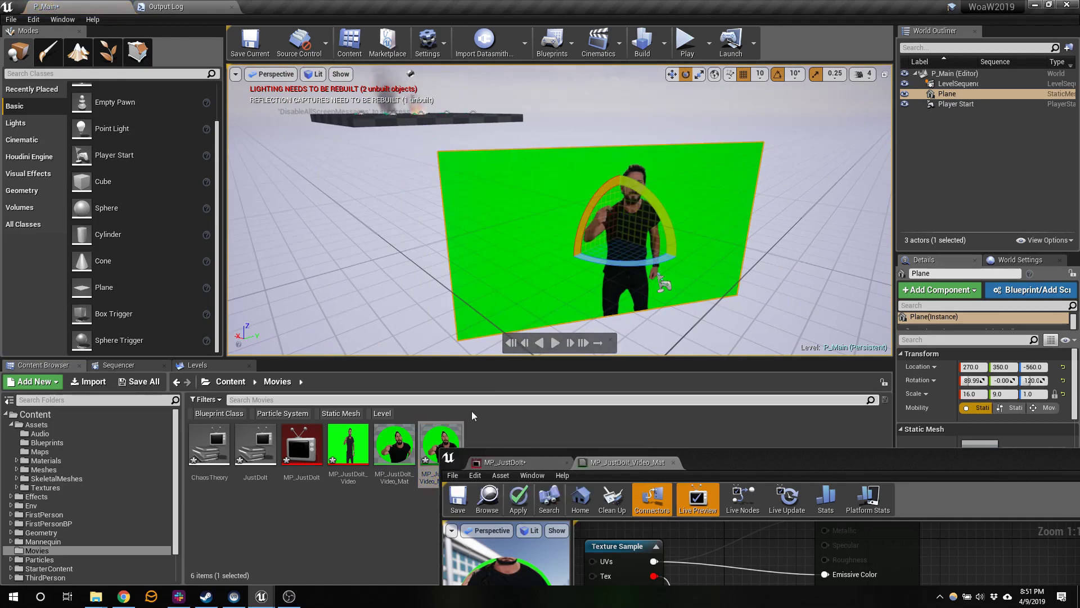
{"action": "left_click_drag", "start_coordinate": [792, 453], "coordinate": [770, 548]}
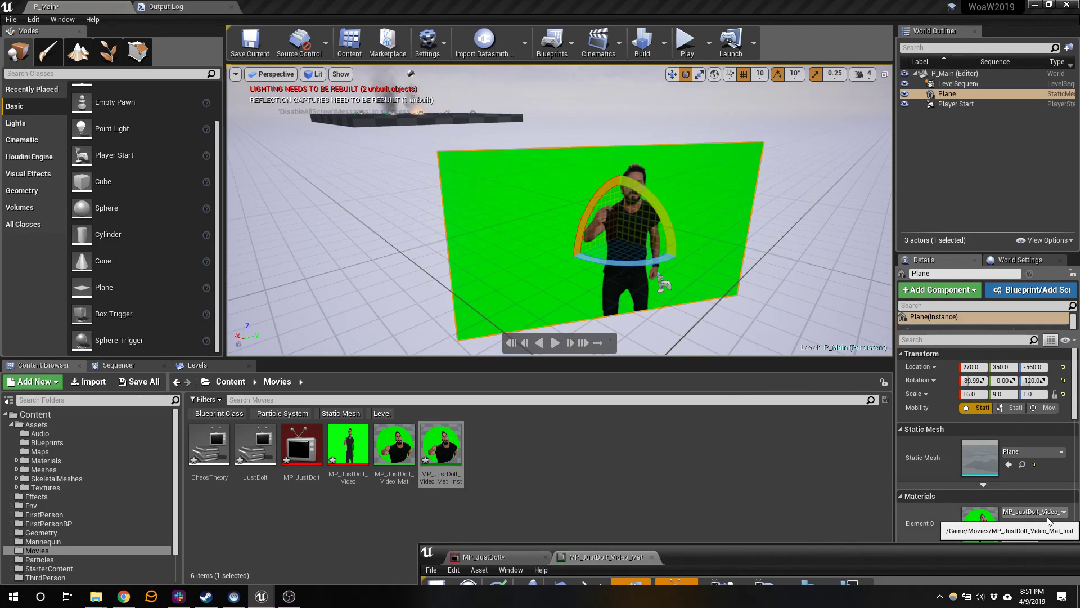
Close the MP_JustDoIt_Video_Mat material editor and the MP_JustDoIt media player.
{"action": "left_click_drag", "start_coordinate": [786, 558], "coordinate": [770, 178]}
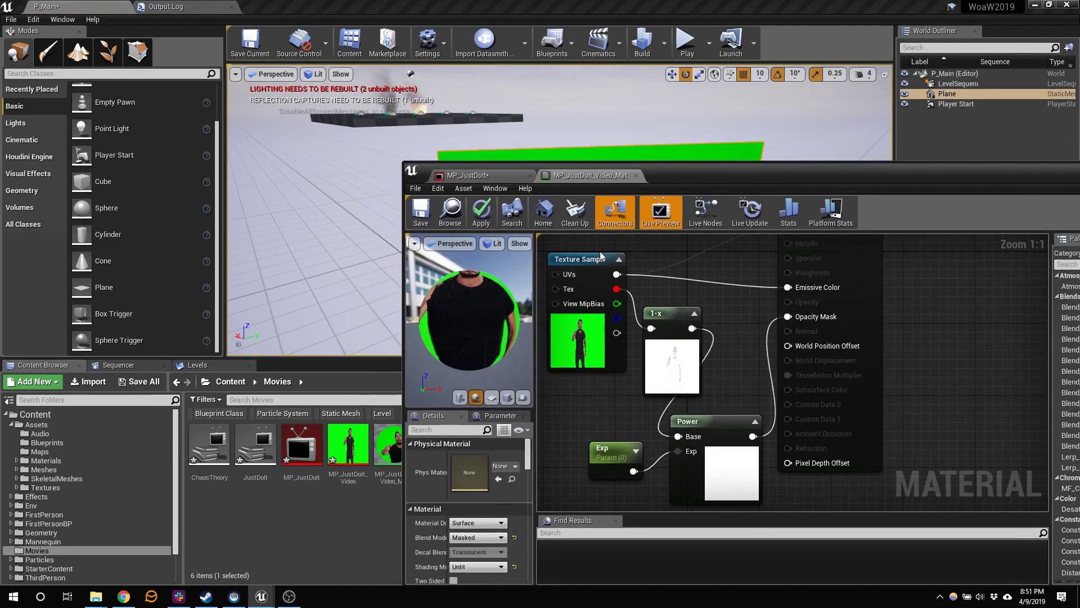
{"action": "left_click", "coordinate": [636, 175]}
{"action": "left_click", "coordinate": [576, 335]}
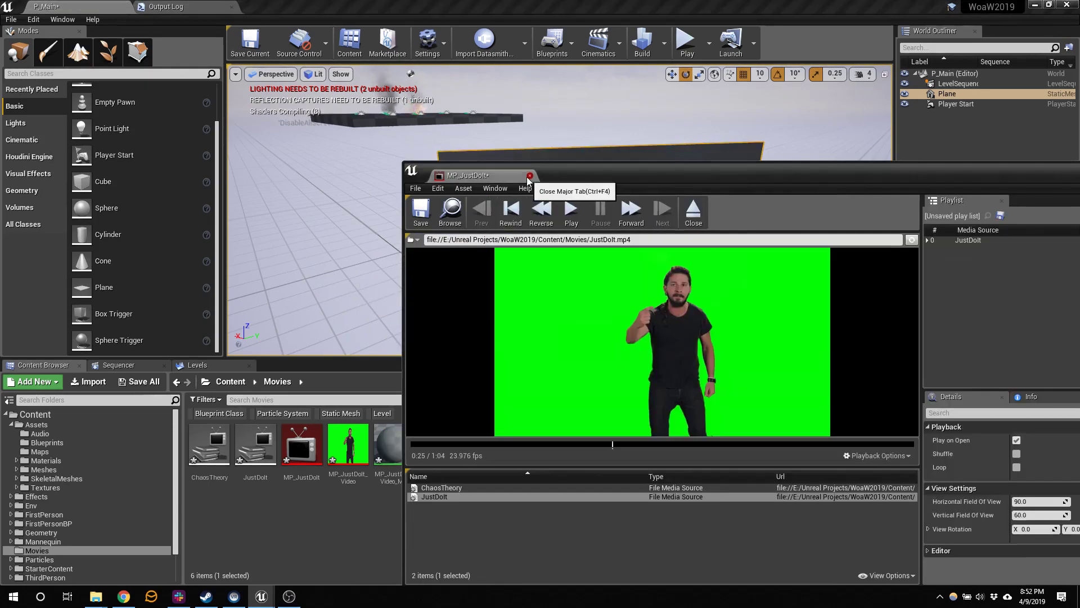
{"action": "left_click", "coordinate": [530, 176]}
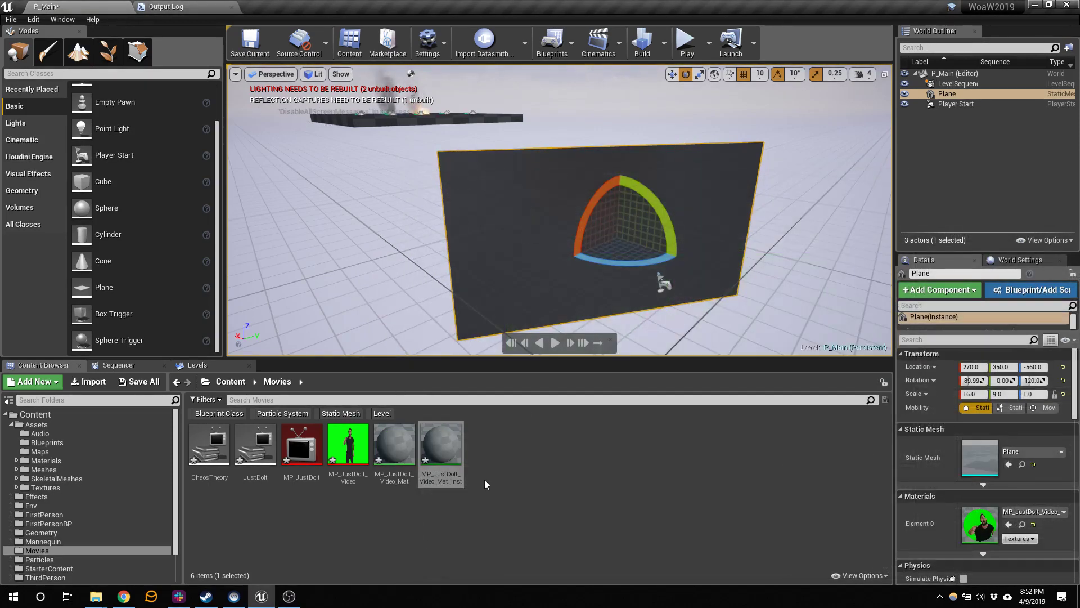
Open the MP_JustDoIt_Video_Mat_Inst material instance and enable its Exp parameter override.
{"action": "left_click", "coordinate": [450, 435]}
{"action": "double_click", "coordinate": [450, 435]}
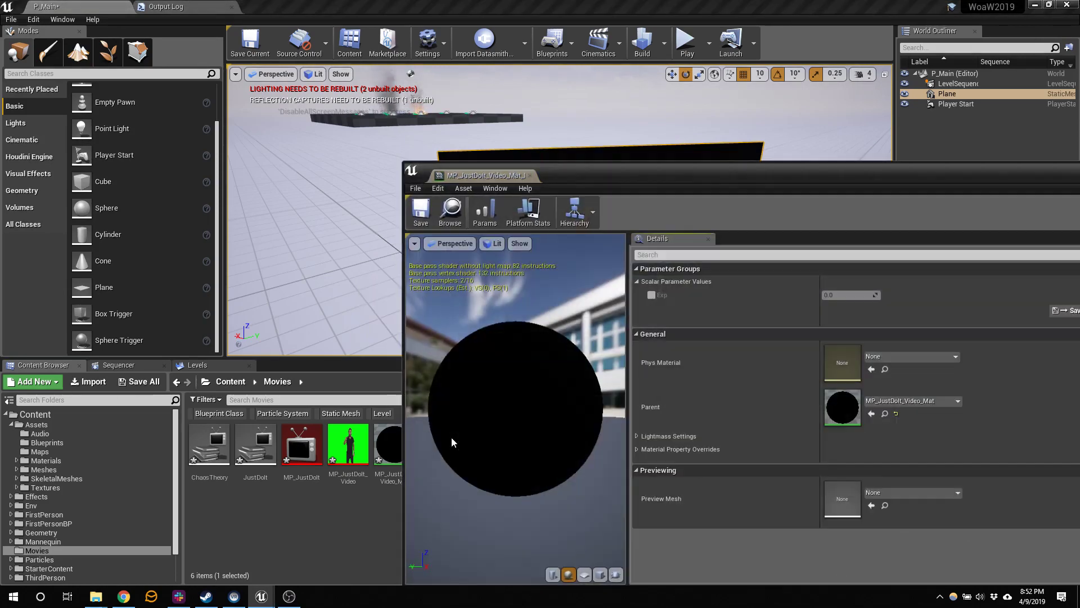
{"action": "left_click_drag", "start_coordinate": [647, 176], "coordinate": [760, 212]}
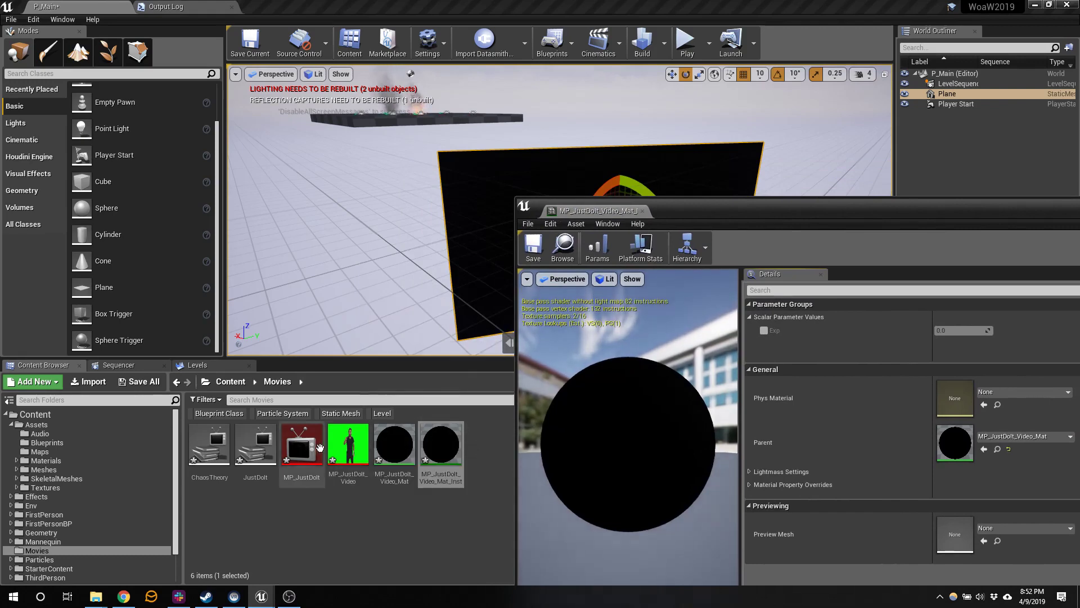
{"action": "left_click", "coordinate": [763, 330]}
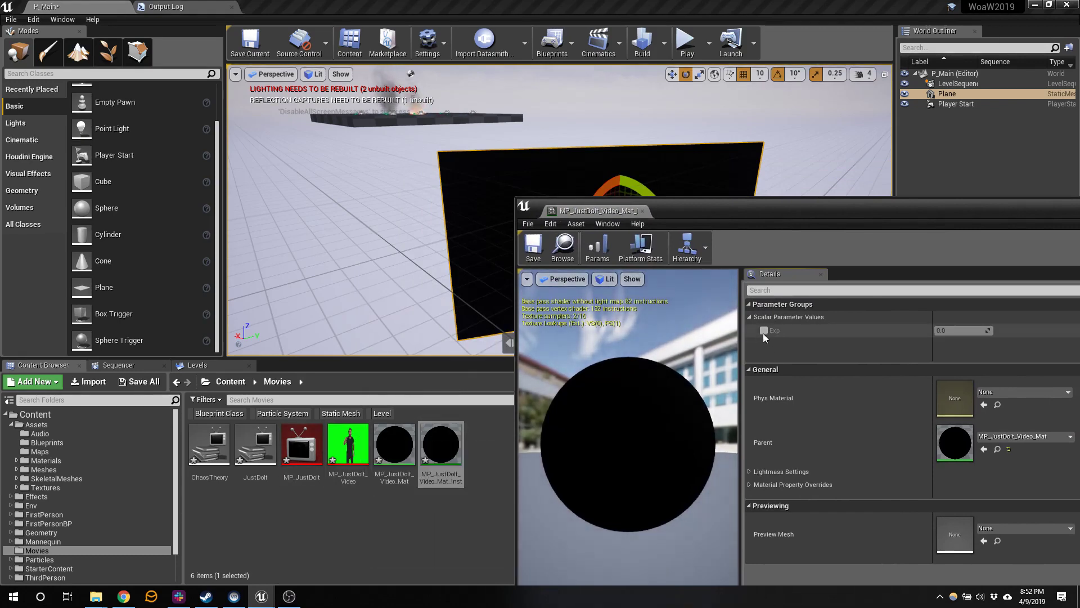
Open the MP_JustDoIt media player and play the JustDoIt media source.
{"action": "double_click", "coordinate": [302, 445]}
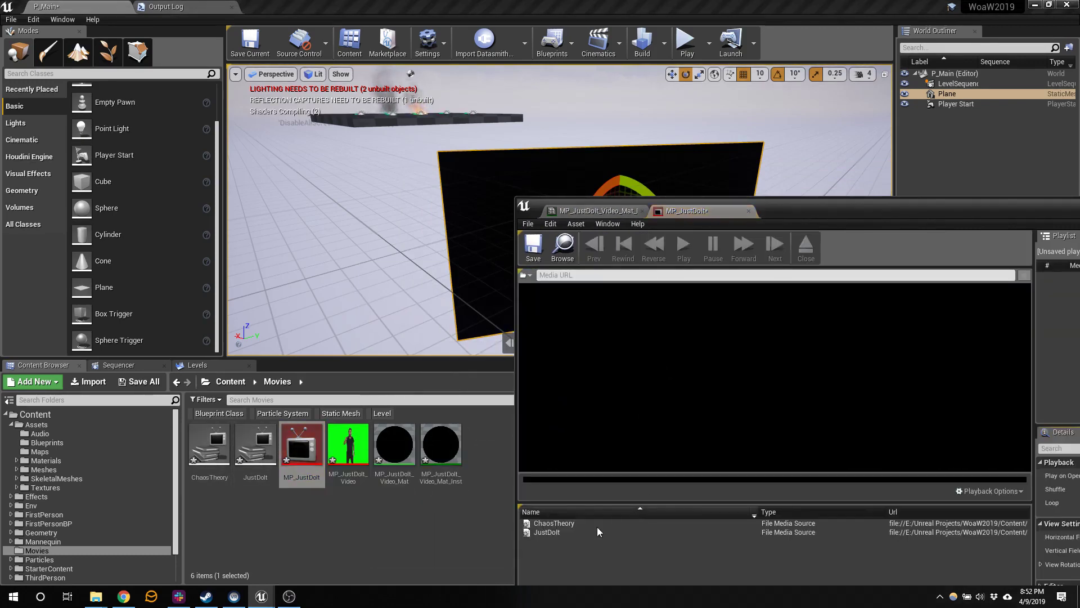
{"action": "double_click", "coordinate": [555, 531]}
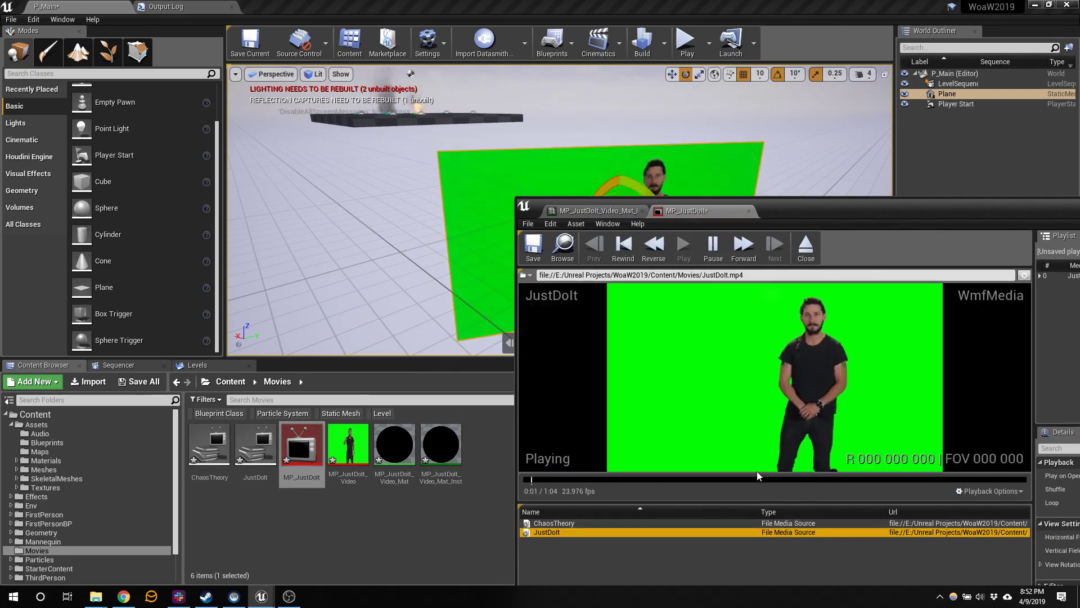
Raise the Exp parameter of the material instance to about 7.5 with the plane in view.
{"action": "left_click_drag", "start_coordinate": [829, 205], "coordinate": [302, 333]}
{"action": "left_click", "coordinate": [47, 336]}
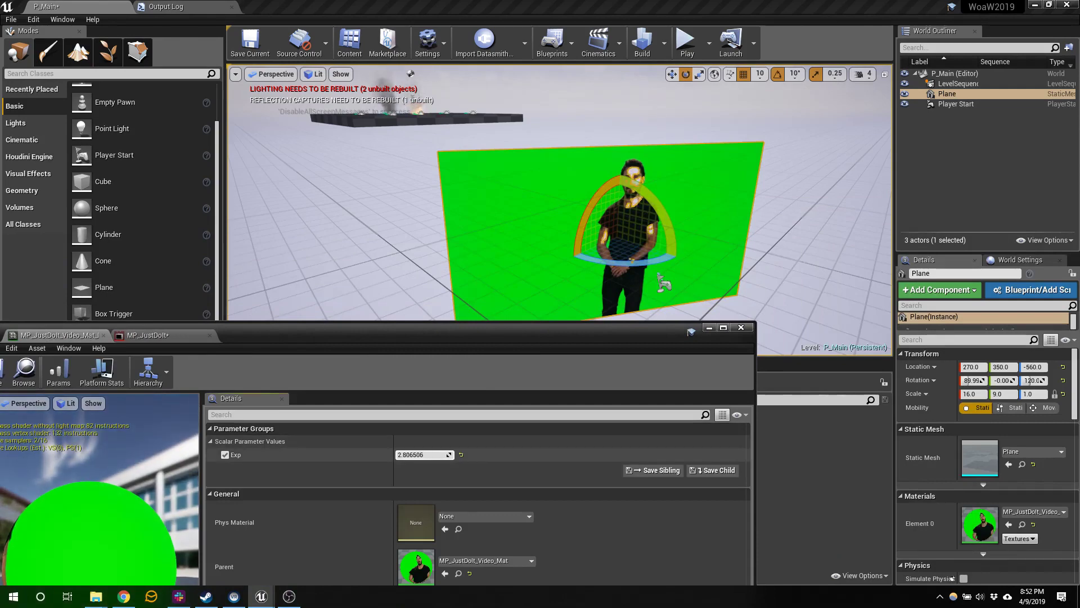
{"action": "left_click_drag", "start_coordinate": [424, 455], "coordinate": [447, 455]}
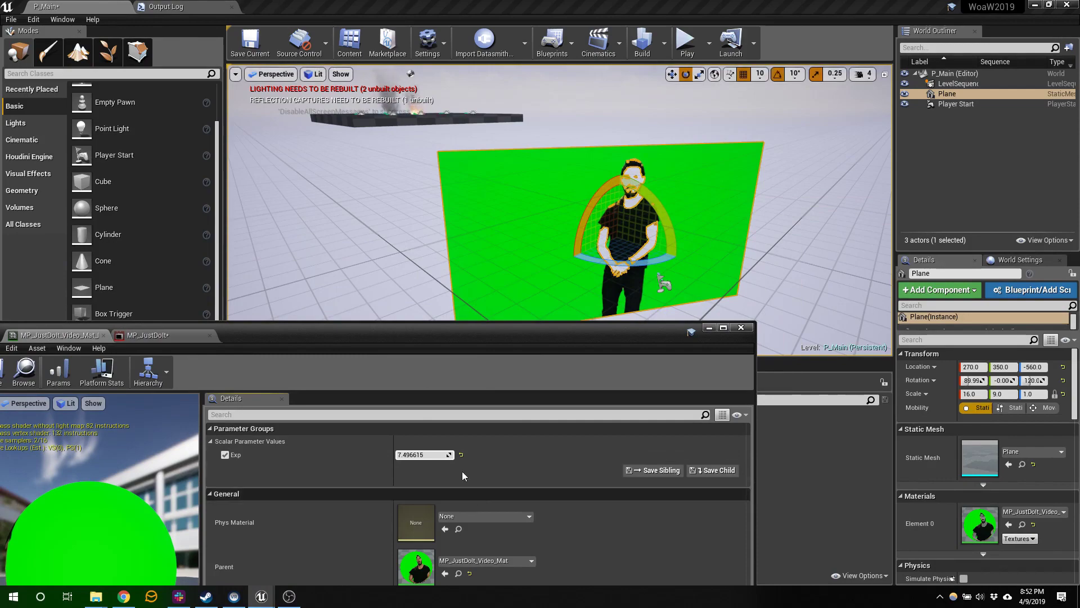
Open the parent material MP_JustDoIt_Video_Mat for editing alongside the instance and media player.
{"action": "left_click_drag", "start_coordinate": [319, 345], "coordinate": [428, 376]}
{"action": "left_click", "coordinate": [297, 366]}
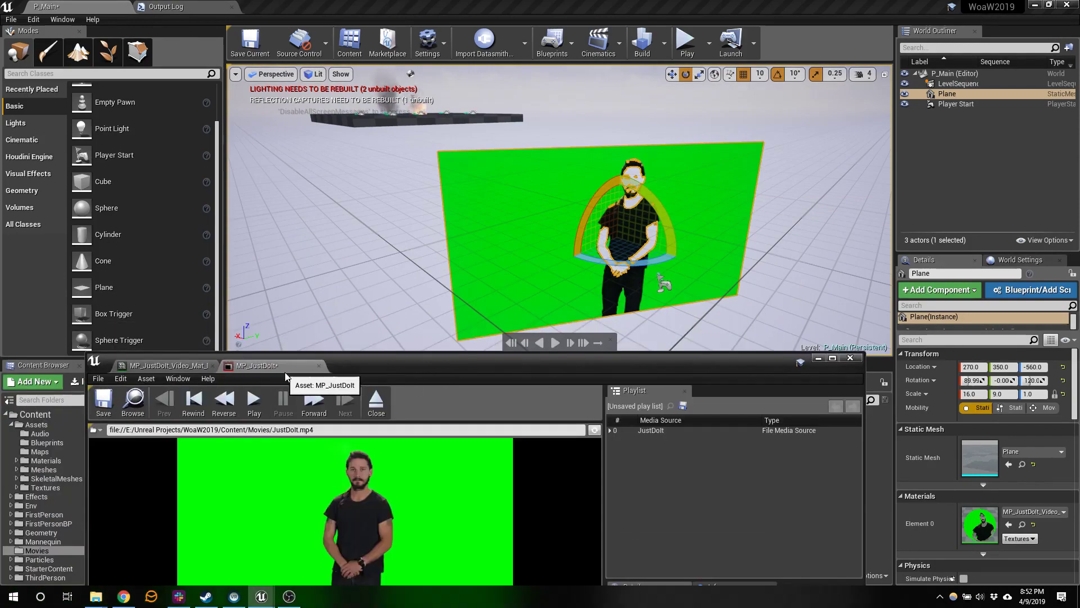
{"action": "left_click", "coordinate": [168, 365]}
{"action": "left_click_drag", "start_coordinate": [331, 369], "coordinate": [865, 247]}
{"action": "double_click", "coordinate": [375, 454]}
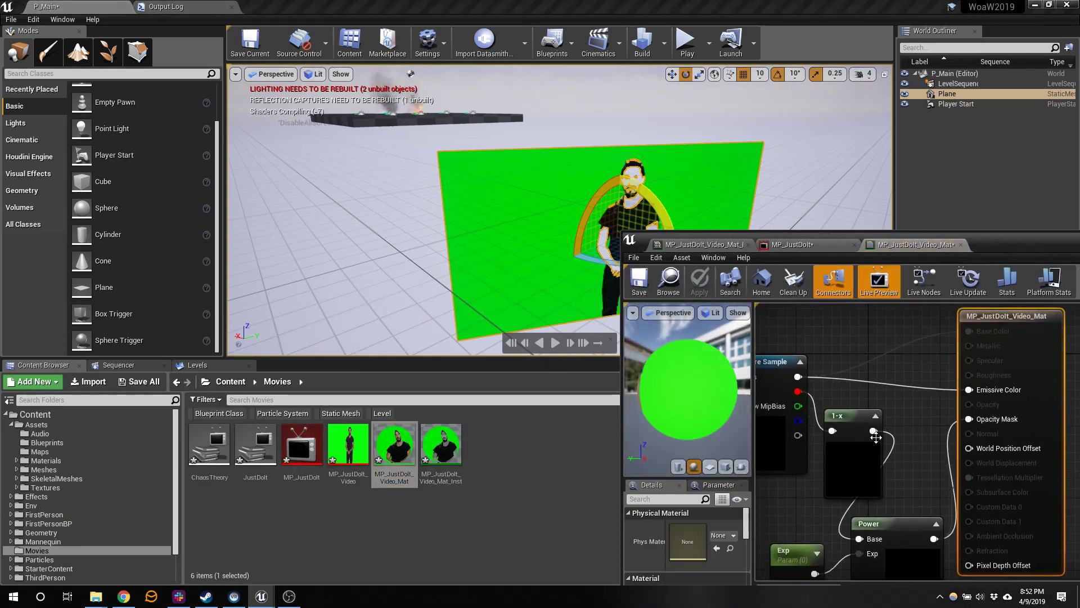
Disconnect the Texture Sample's red channel from the 1-x node and feed the green channel into it instead.
{"action": "left_click", "coordinate": [799, 392], "text": "alt"}
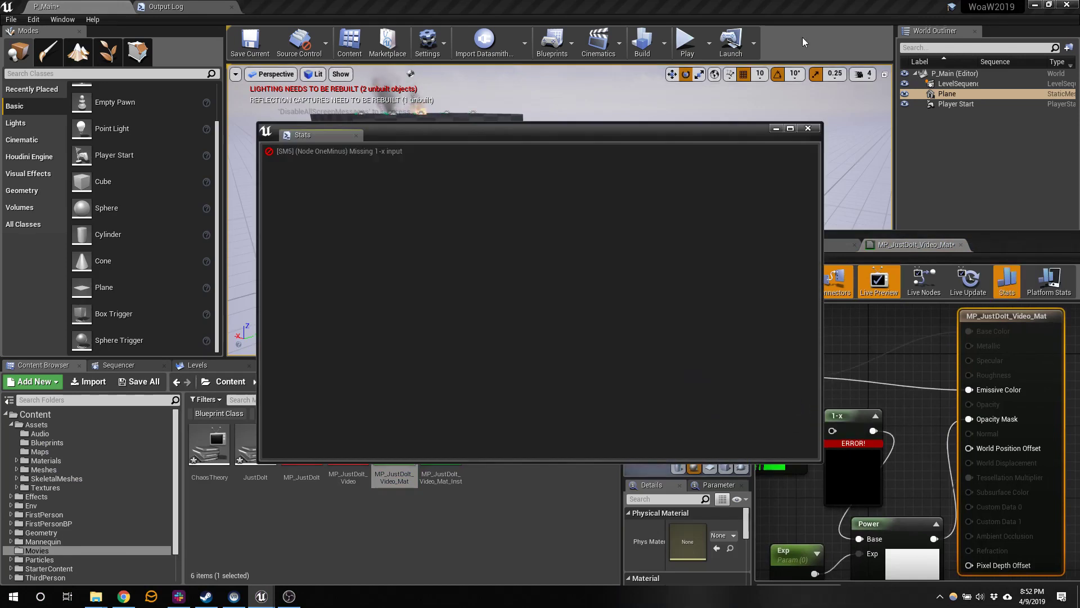
{"action": "left_click", "coordinate": [808, 128]}
{"action": "left_click_drag", "start_coordinate": [798, 405], "coordinate": [833, 430]}
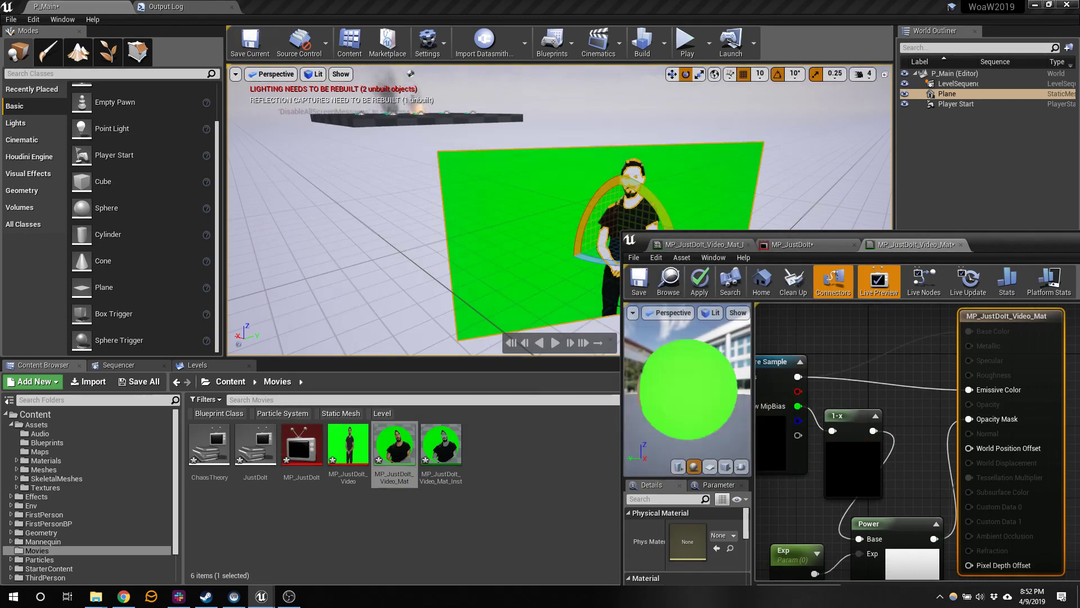
Save the parent material and lower the Exp parameter of the material instance to about 3.5, checking the keyed figure up close.
{"action": "left_click", "coordinate": [630, 293]}
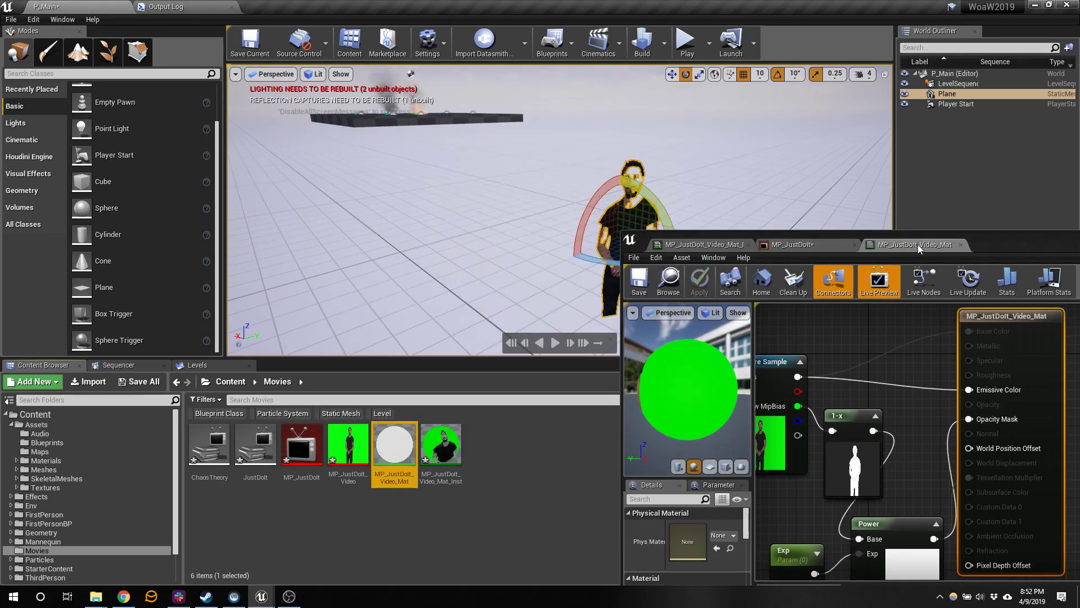
{"action": "left_click", "coordinate": [737, 249]}
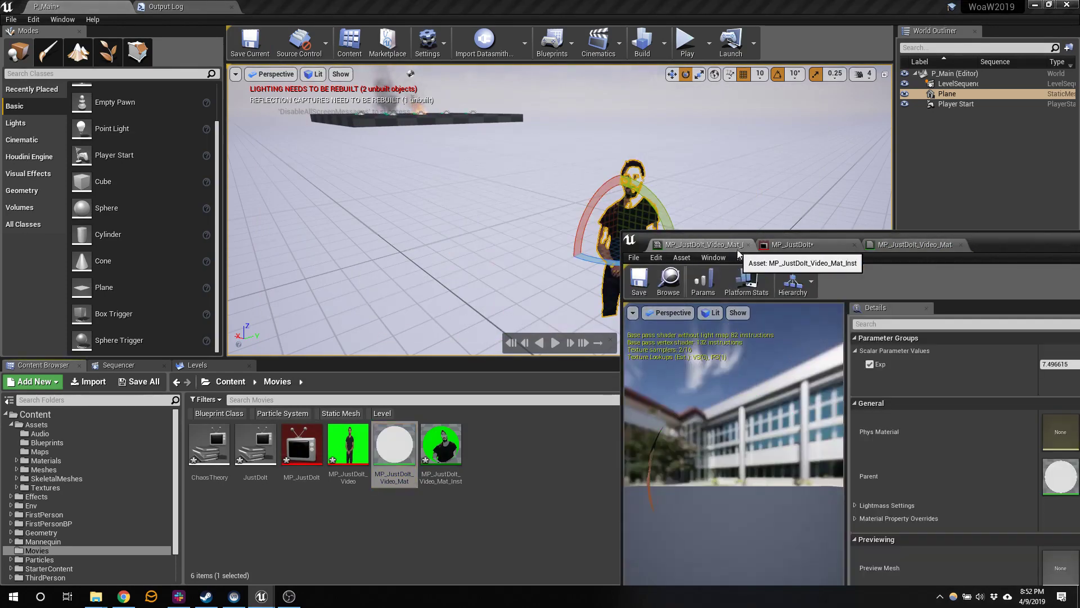
{"action": "left_click_drag", "start_coordinate": [1060, 364], "coordinate": [1046, 364]}
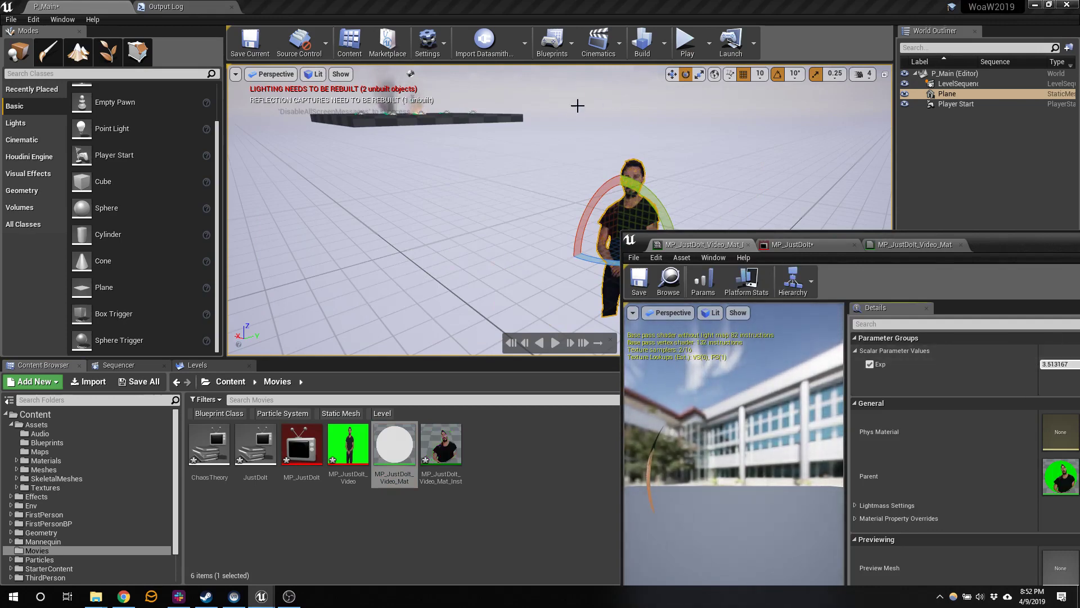
{"action": "right_click_drag", "start_coordinate": [659, 117], "coordinate": [687, 124]}
{"action": "key", "text": "w"}
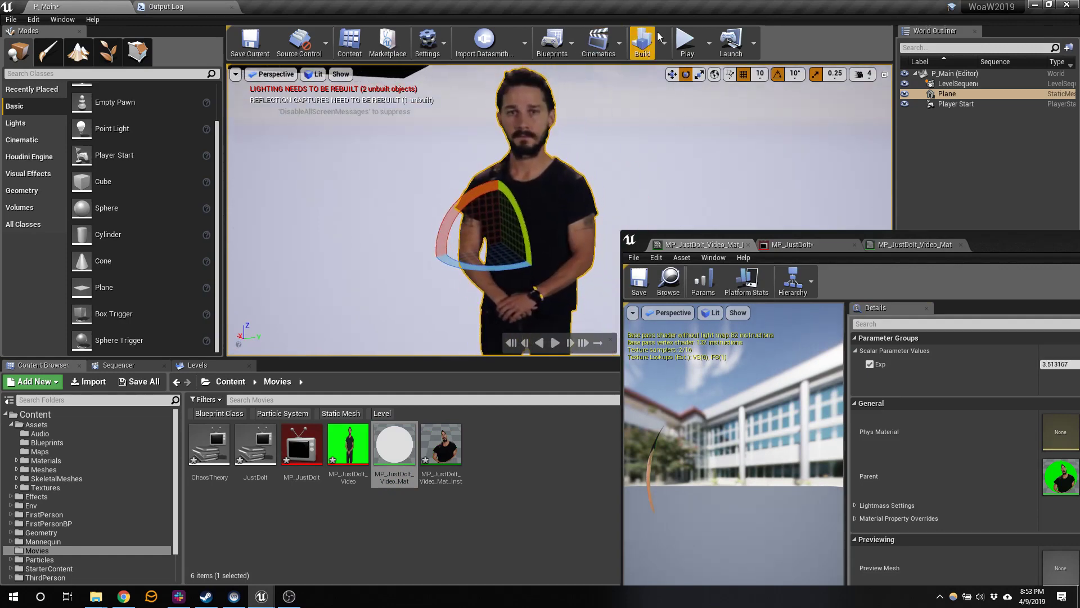
Play the level in the viewport, back away to view the video plane, and stop playing.
{"action": "left_click", "coordinate": [680, 43]}
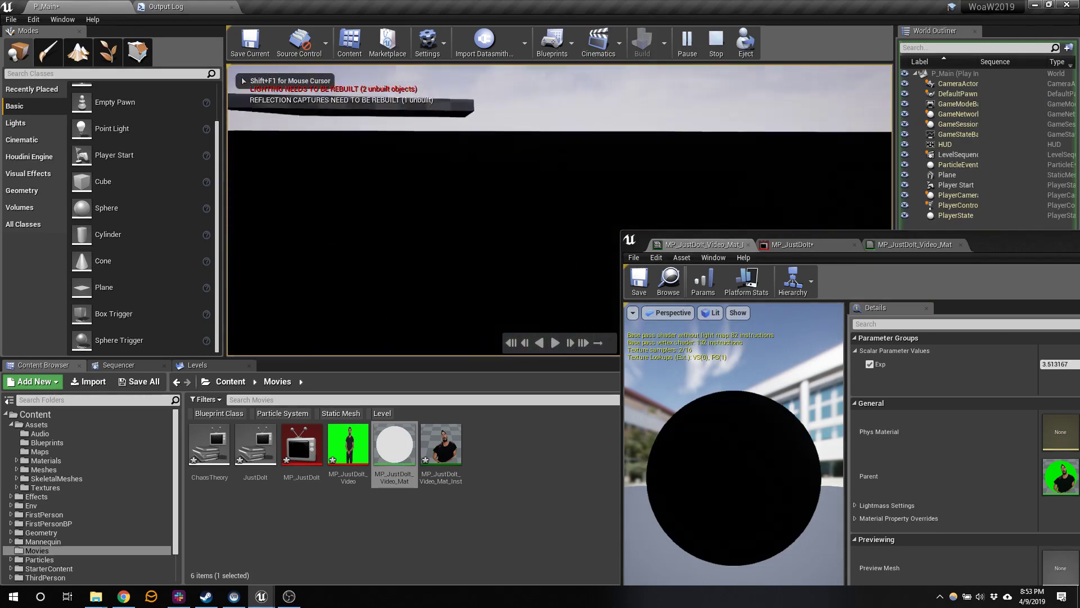
{"action": "key", "text": "s"}
{"action": "key", "text": "s"}
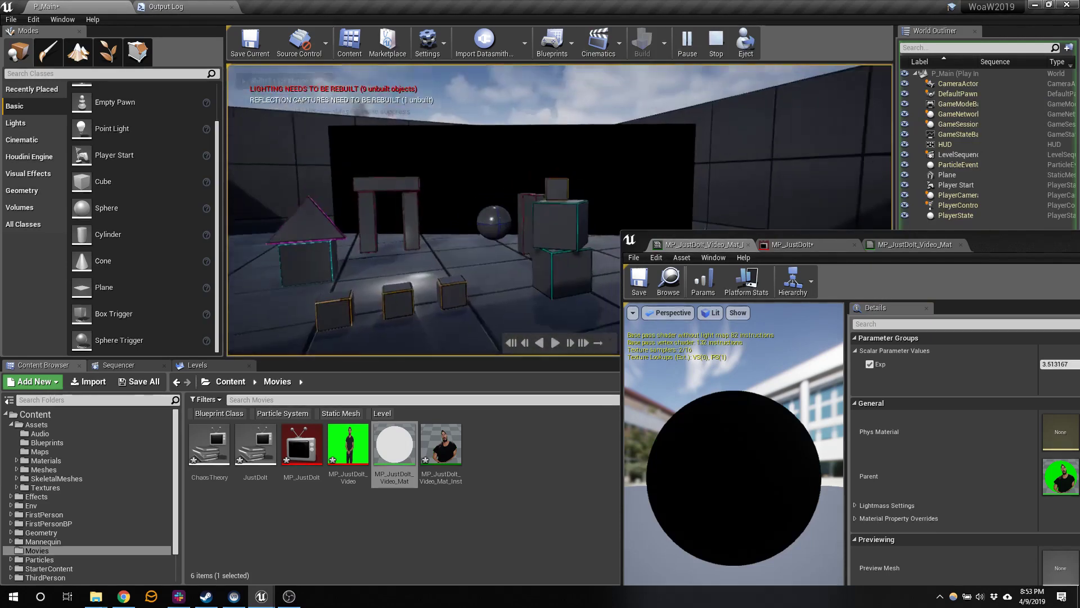
{"action": "key", "text": "Escape"}
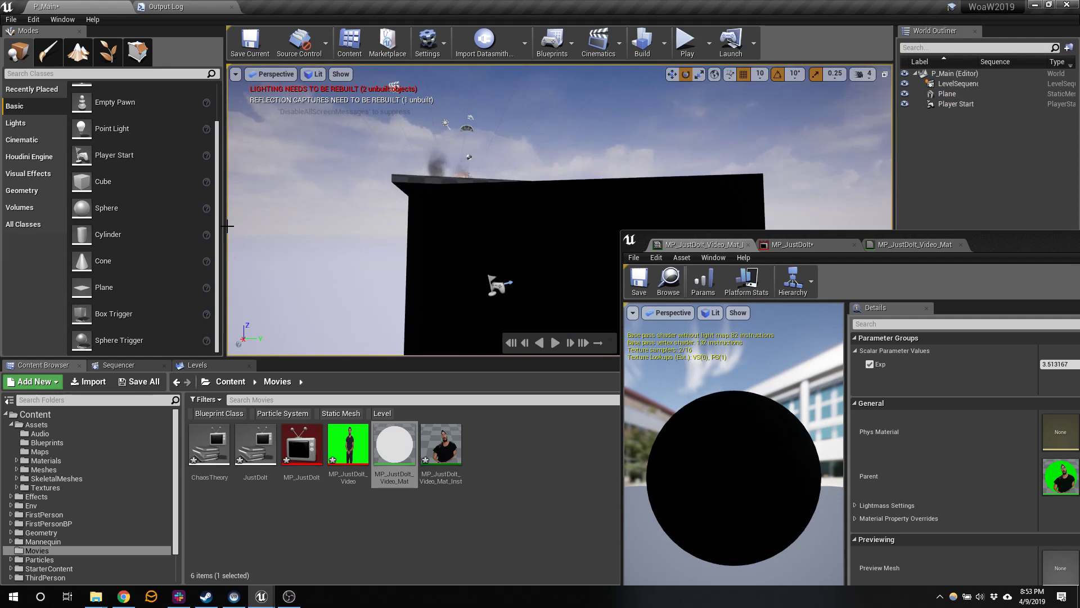
Reopen the MP_JustDoIt media player and close it together with the material and material instance editors.
{"action": "double_click", "coordinate": [301, 444]}
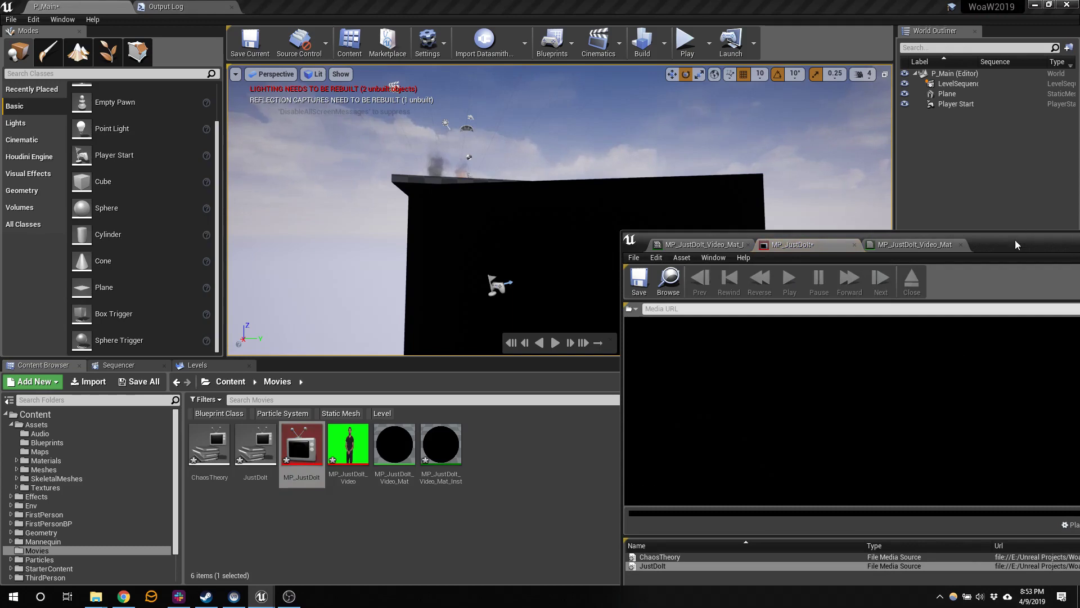
{"action": "left_click_drag", "start_coordinate": [1016, 241], "coordinate": [832, 50]}
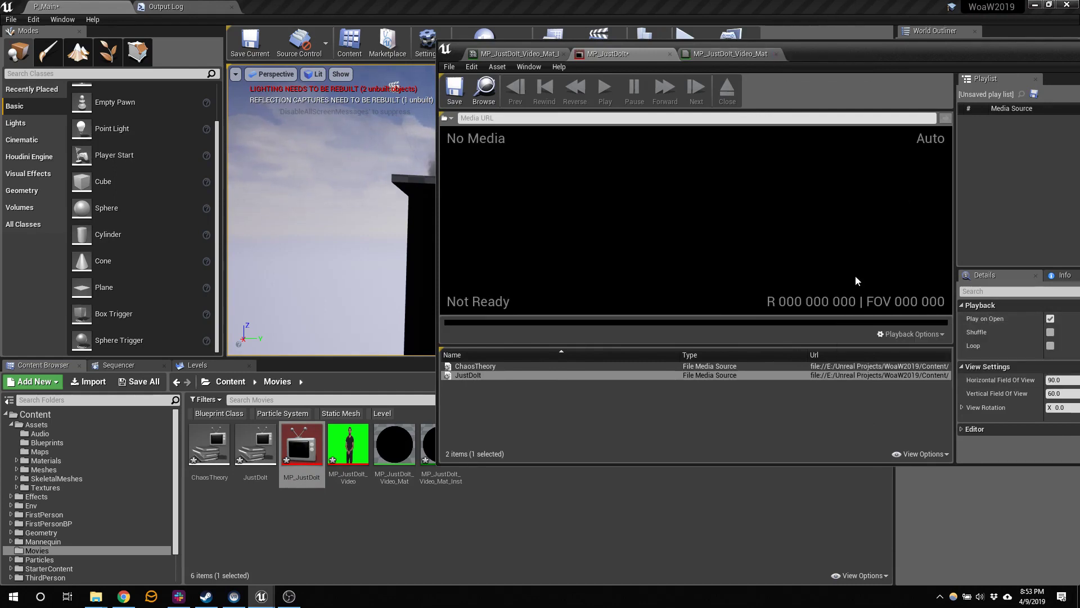
{"action": "left_click", "coordinate": [777, 54]}
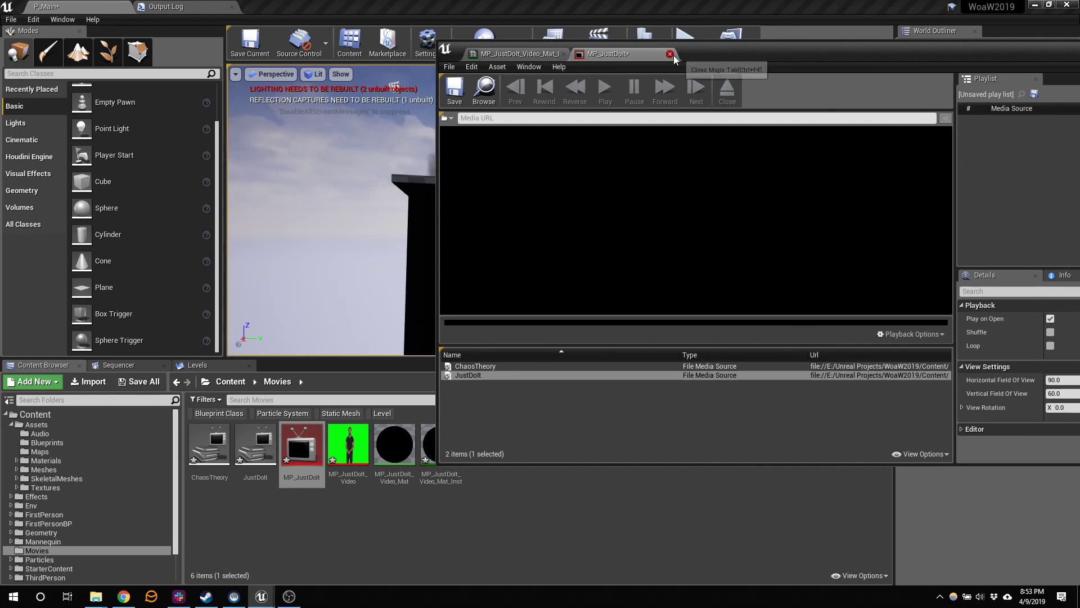
{"action": "left_click", "coordinate": [670, 54]}
{"action": "left_click", "coordinate": [564, 54]}
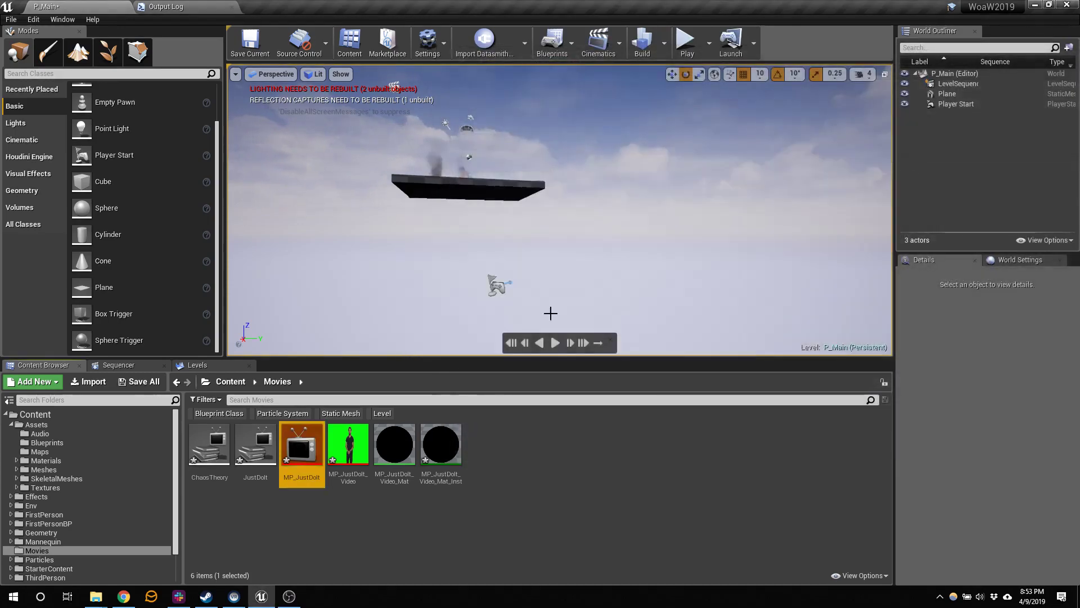
Select the Plane in the level and open the Level Blueprint of P_Main.
{"action": "left_click", "coordinate": [940, 94]}
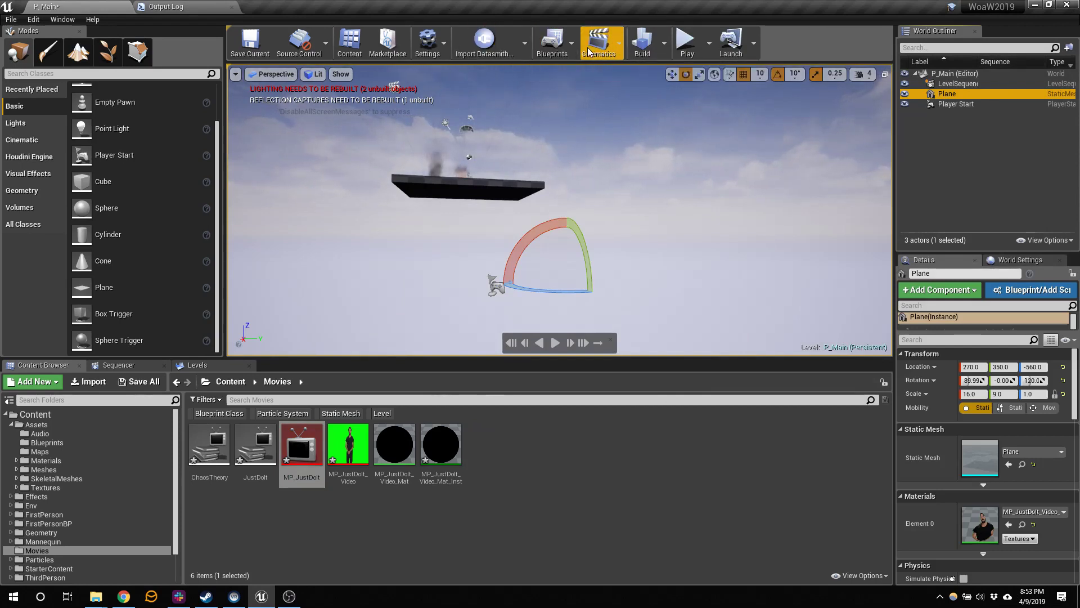
{"action": "left_click", "coordinate": [554, 51]}
{"action": "mouse_move", "coordinate": [670, 152]}
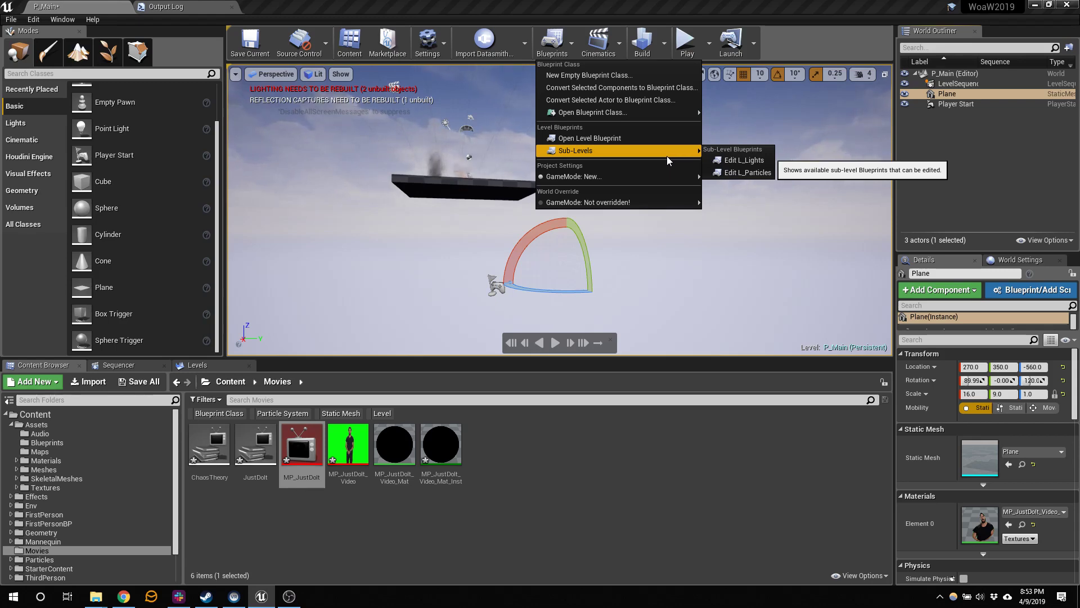
{"action": "left_click", "coordinate": [656, 135]}
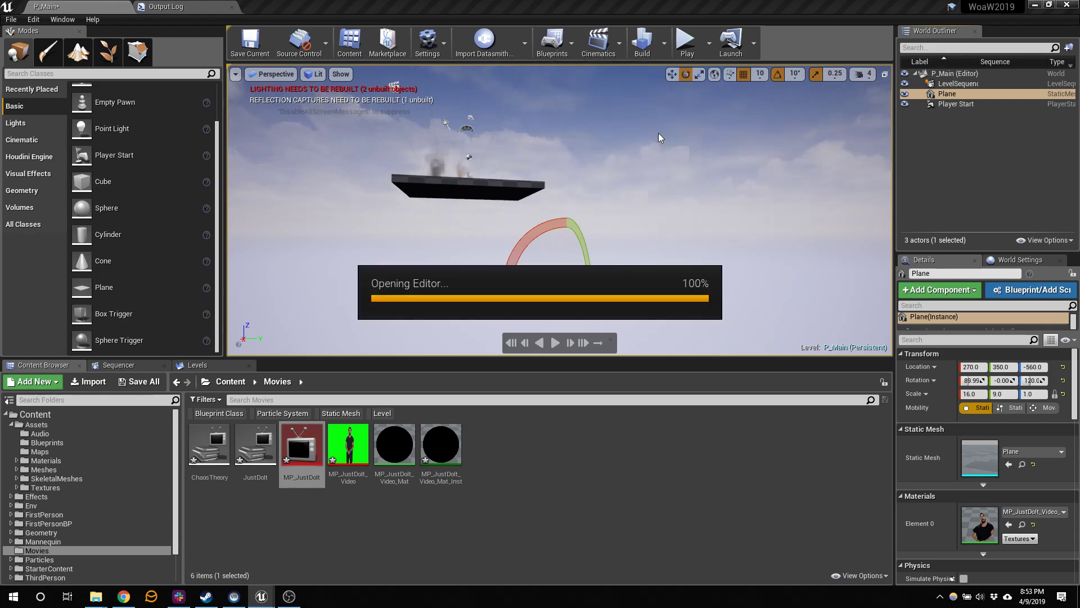
{"action": "right_click_drag", "start_coordinate": [737, 183], "coordinate": [916, 160]}
{"action": "right_click_drag", "start_coordinate": [868, 377], "coordinate": [790, 299]}
{"action": "left_click_drag", "start_coordinate": [612, 281], "coordinate": [738, 276]}
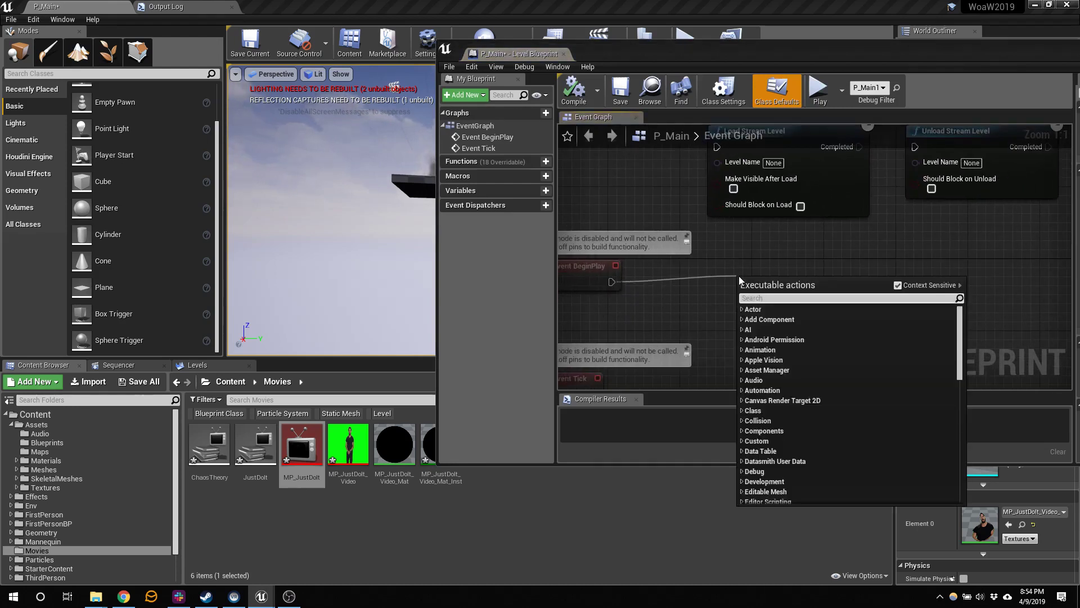
{"action": "type", "text": "open"}
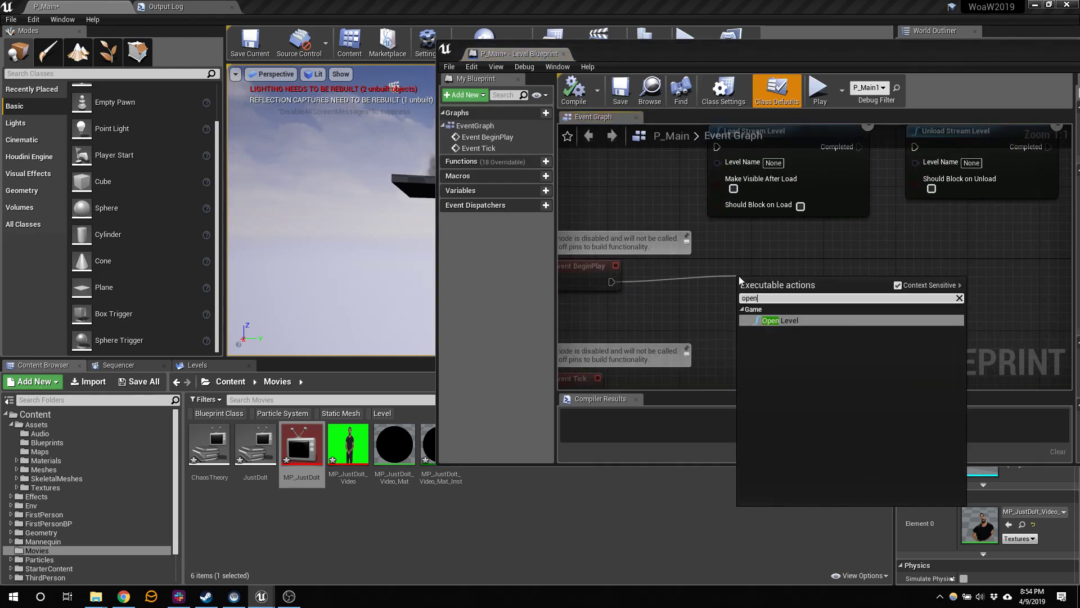
{"action": "left_click", "coordinate": [806, 242]}
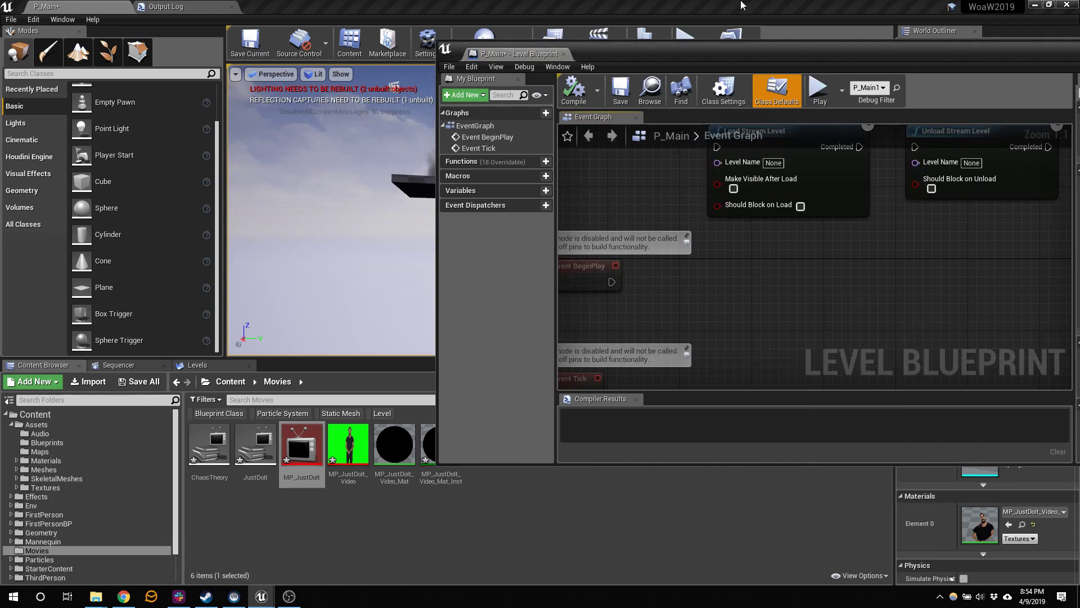
Add a variable named mediaplayer to the Level Blueprint with the type Media Player Object Reference.
{"action": "left_click", "coordinate": [543, 191]}
{"action": "type", "text": "mediaplayer"}
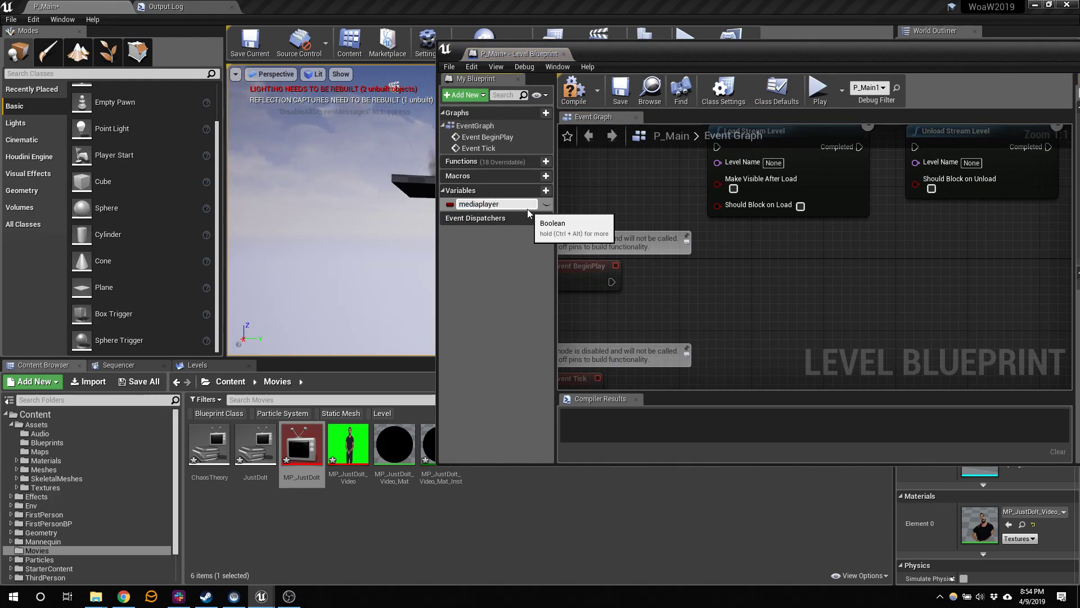
{"action": "left_click", "coordinate": [524, 265]}
{"action": "left_click_drag", "start_coordinate": [945, 51], "coordinate": [573, 98]}
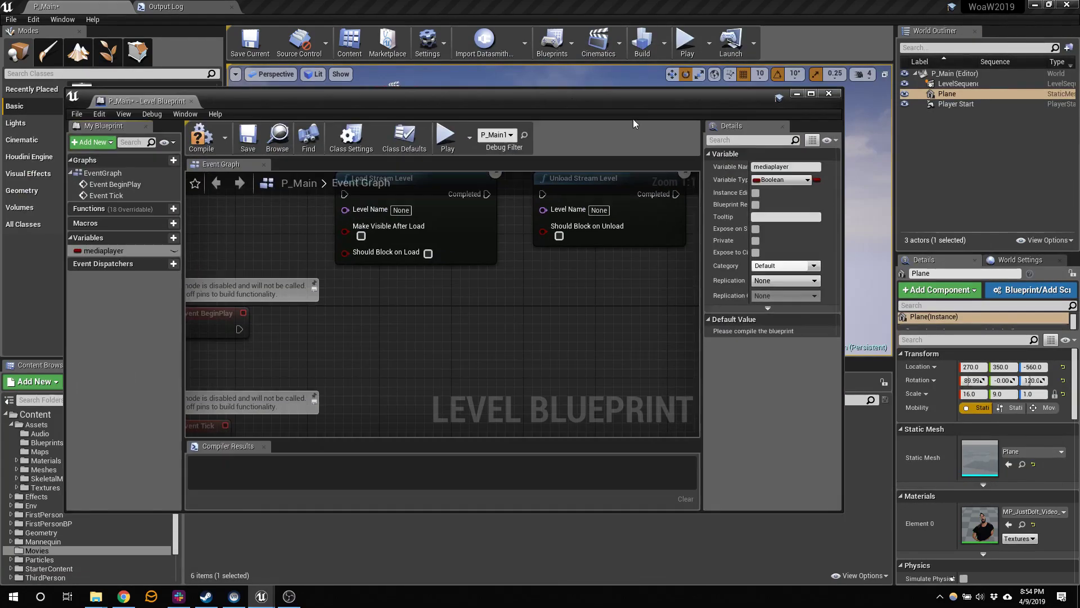
{"action": "left_click", "coordinate": [801, 180]}
{"action": "type", "text": "media"}
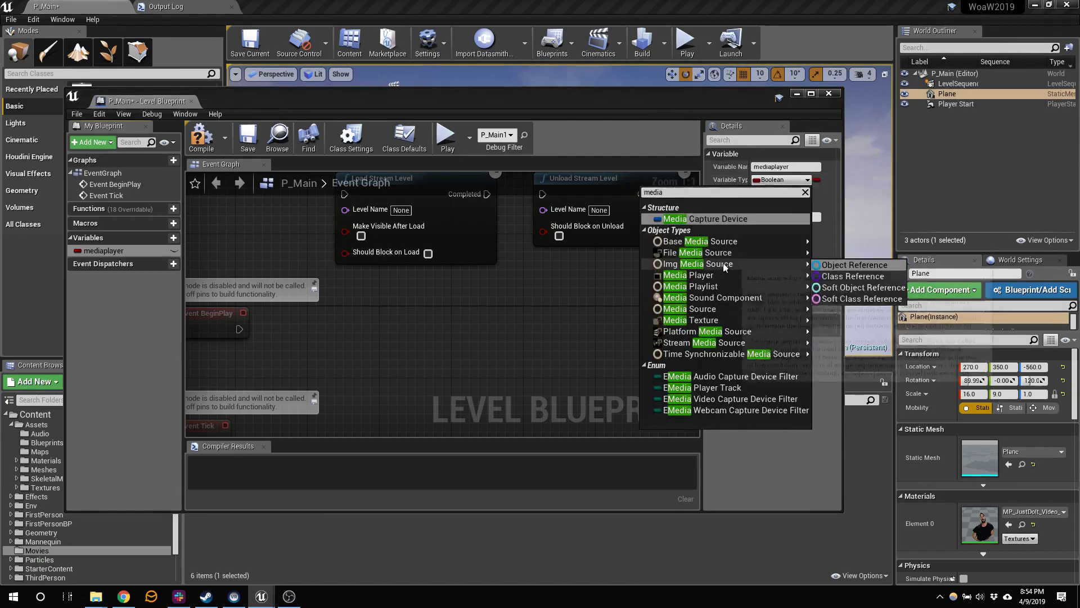
{"action": "mouse_move", "coordinate": [720, 276]}
{"action": "left_click", "coordinate": [874, 275]}
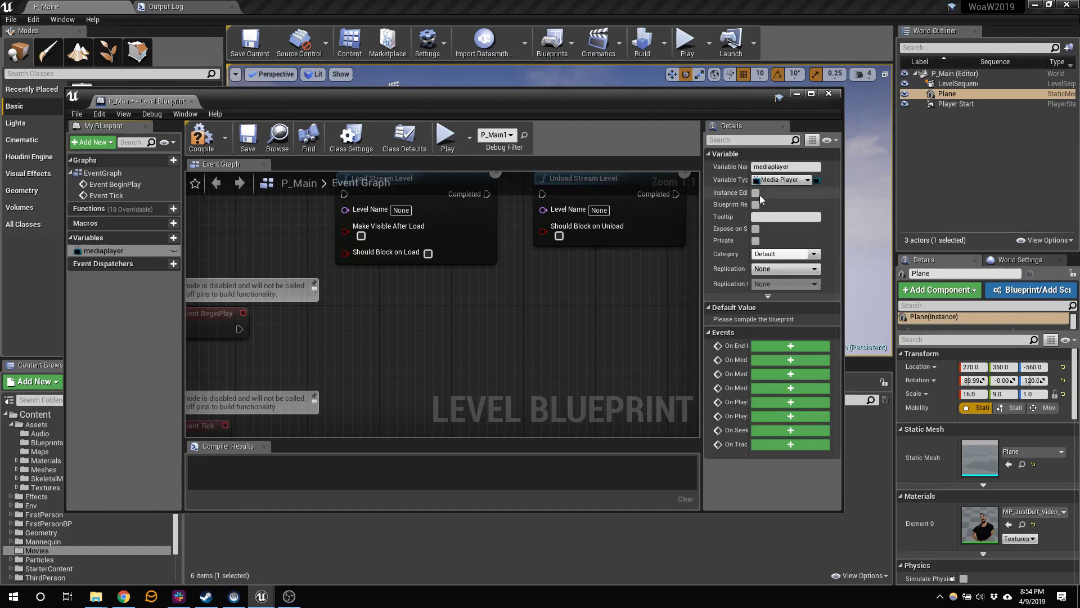
Compile the blueprint, assign MP_JustDoIt as the default value of the mediaplayer variable, and compile again.
{"action": "left_click", "coordinate": [201, 138]}
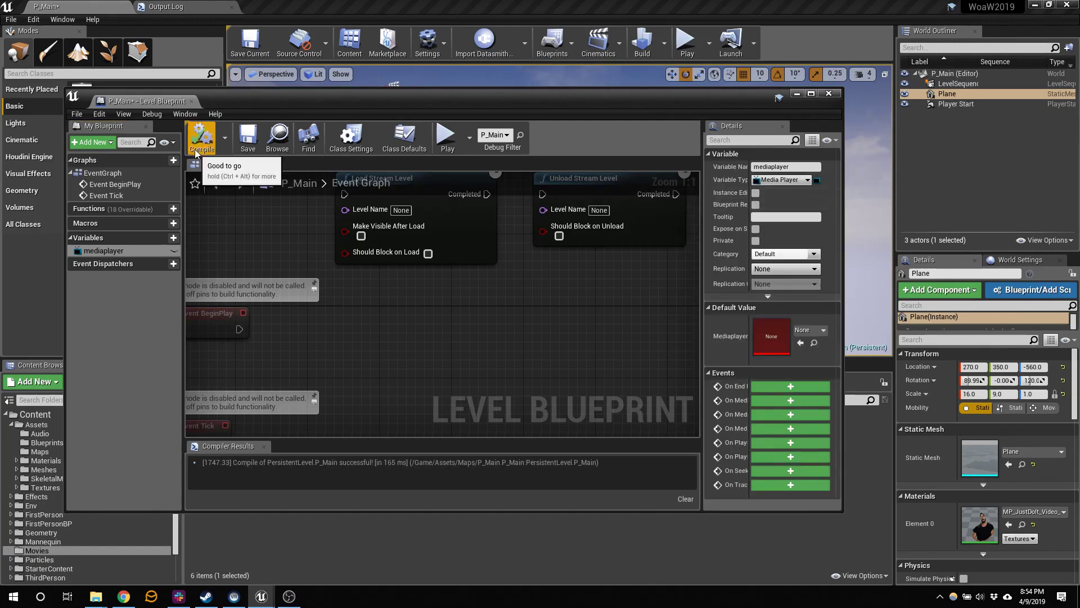
{"action": "left_click", "coordinate": [813, 331]}
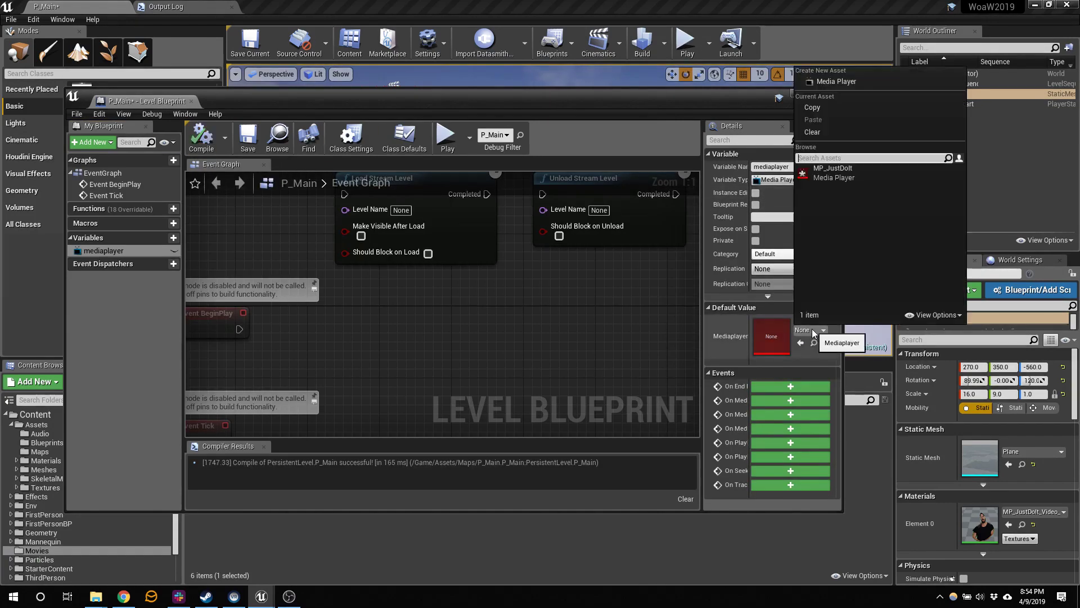
{"action": "left_click", "coordinate": [849, 176]}
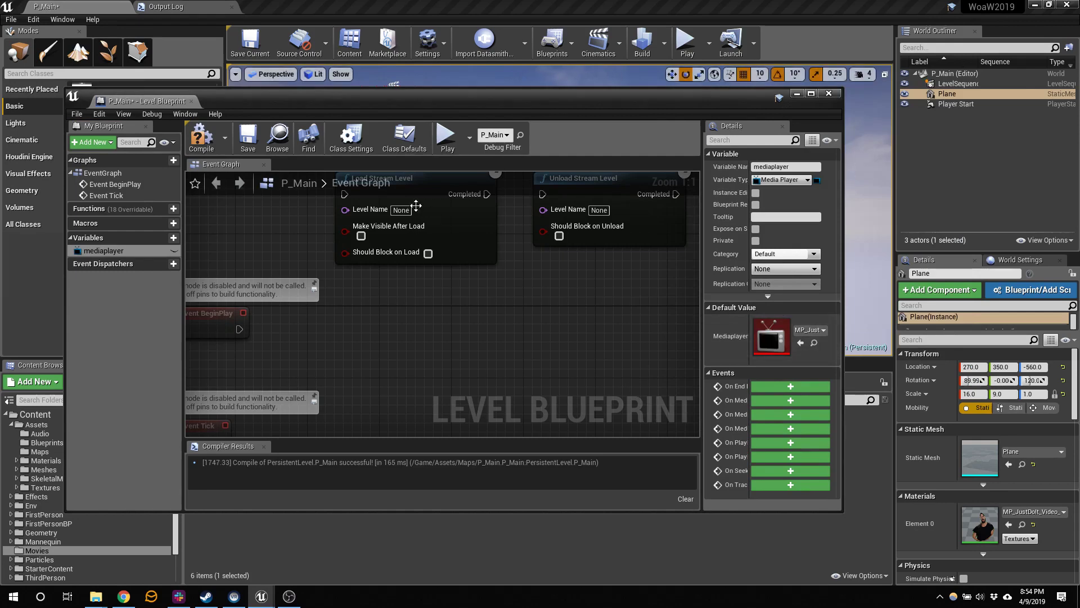
{"action": "left_click", "coordinate": [215, 145]}
Place a getter for the mediaplayer variable in the event graph just below Event BeginPlay.
{"action": "left_click_drag", "start_coordinate": [269, 99], "coordinate": [578, 78]}
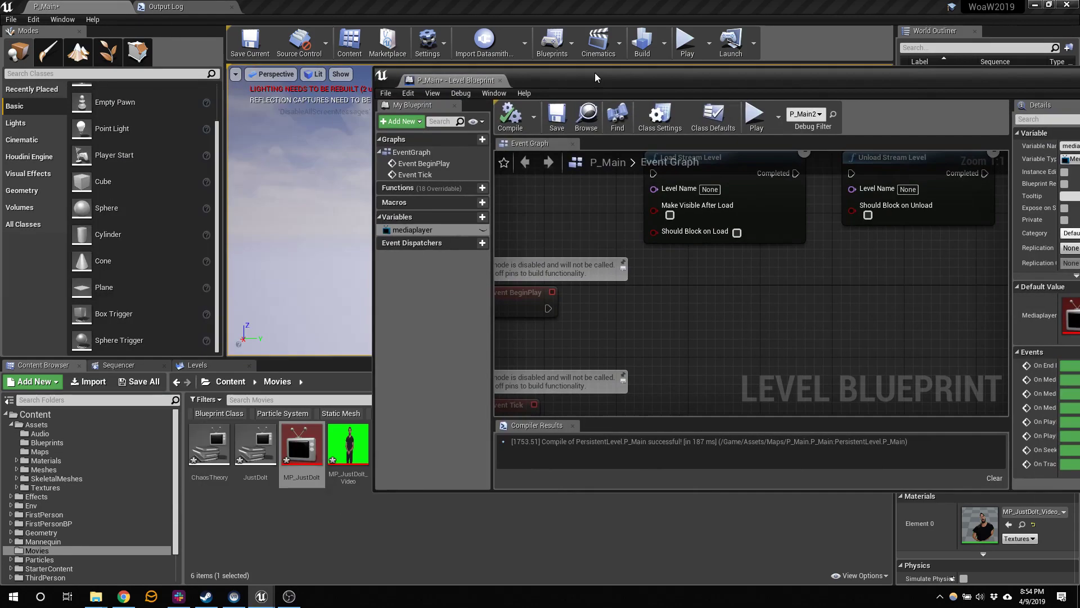
{"action": "right_click_drag", "start_coordinate": [731, 364], "coordinate": [792, 379]}
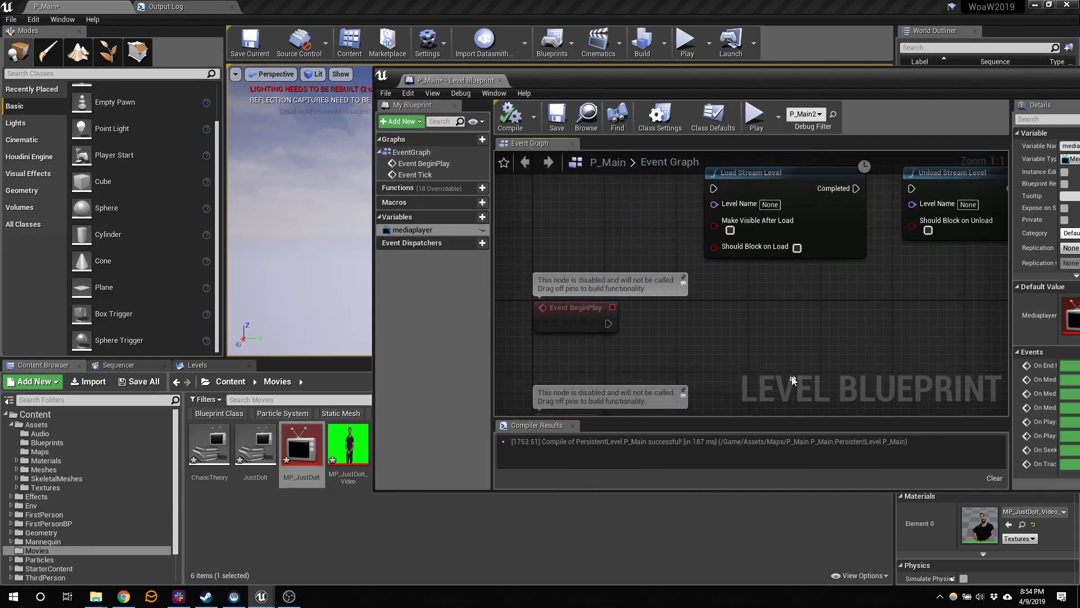
{"action": "right_click_drag", "start_coordinate": [947, 360], "coordinate": [730, 354]}
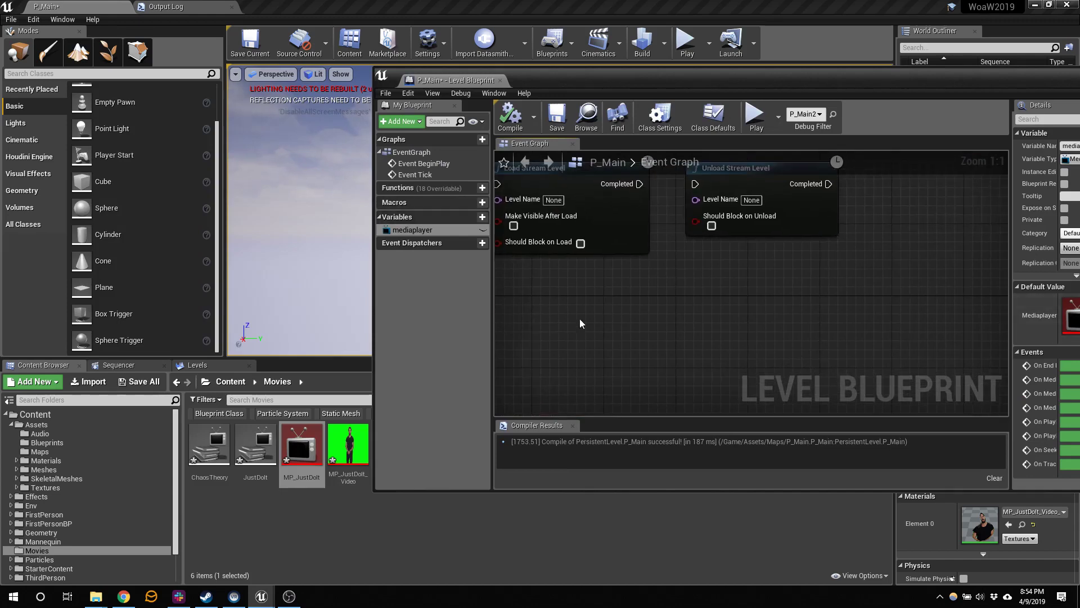
{"action": "right_click_drag", "start_coordinate": [605, 319], "coordinate": [794, 256]}
{"action": "left_click_drag", "start_coordinate": [413, 231], "coordinate": [582, 294]}
{"action": "left_click", "coordinate": [616, 309]}
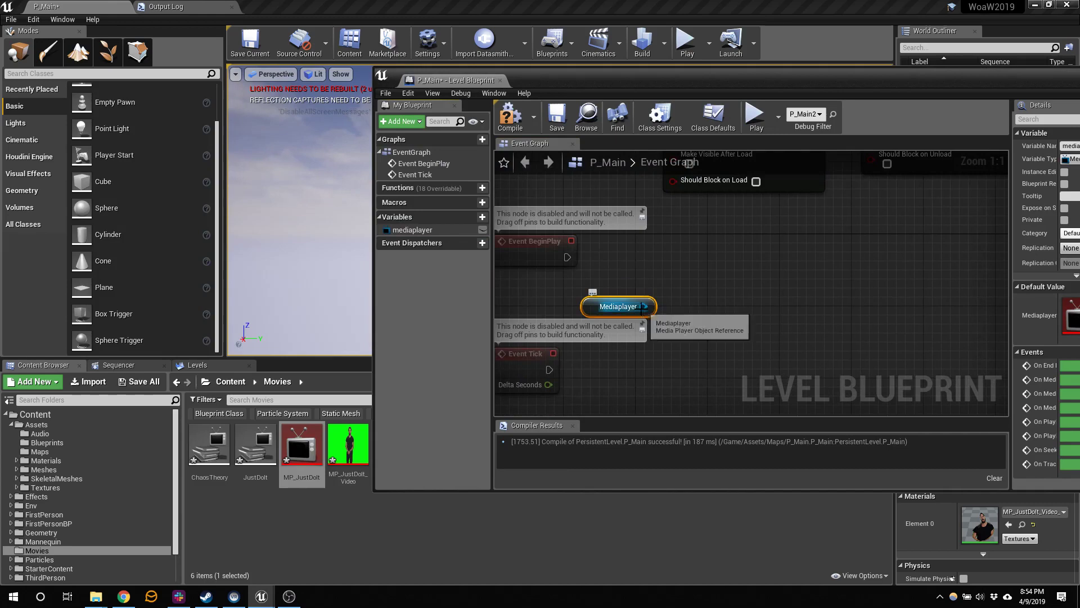
Add an Open Source node with media source JustDoIt to the Mediaplayer reference, connect it to Event BeginPlay and save.
{"action": "left_click_drag", "start_coordinate": [644, 306], "coordinate": [682, 259]}
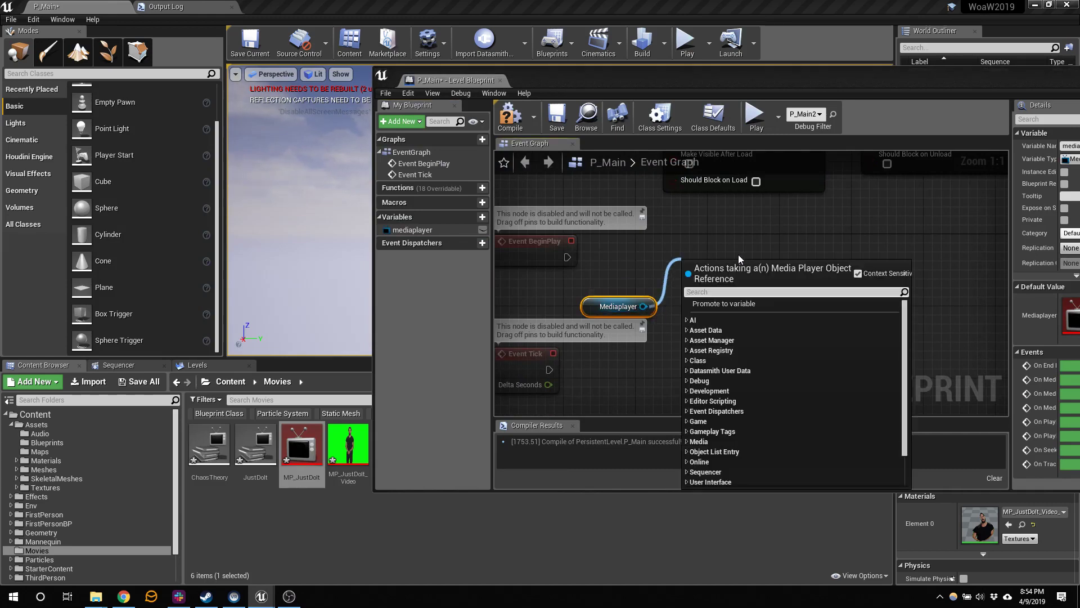
{"action": "type", "text": "open"}
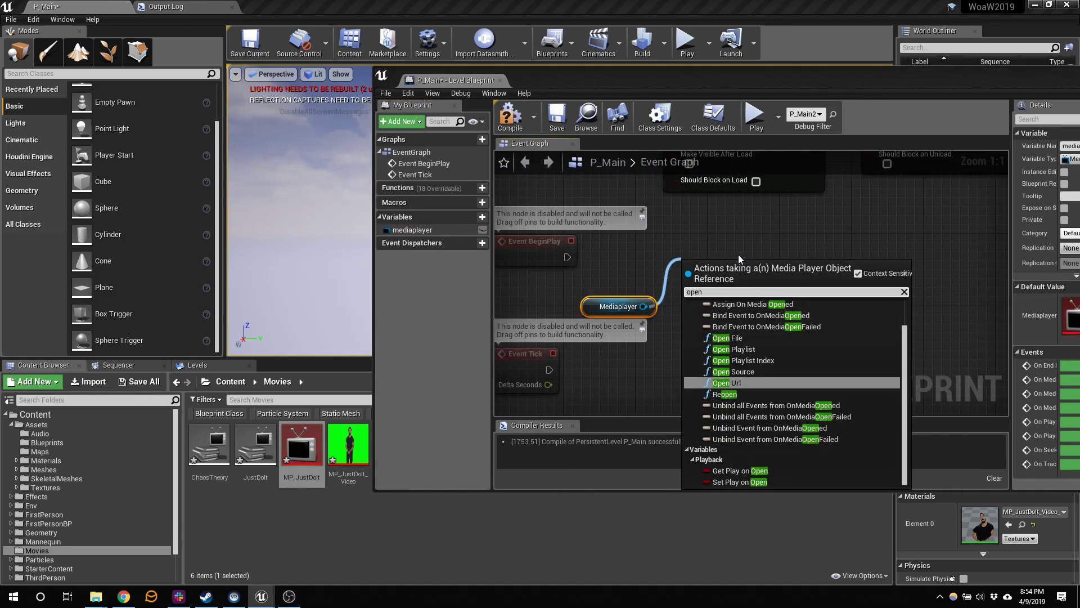
{"action": "left_click", "coordinate": [749, 370]}
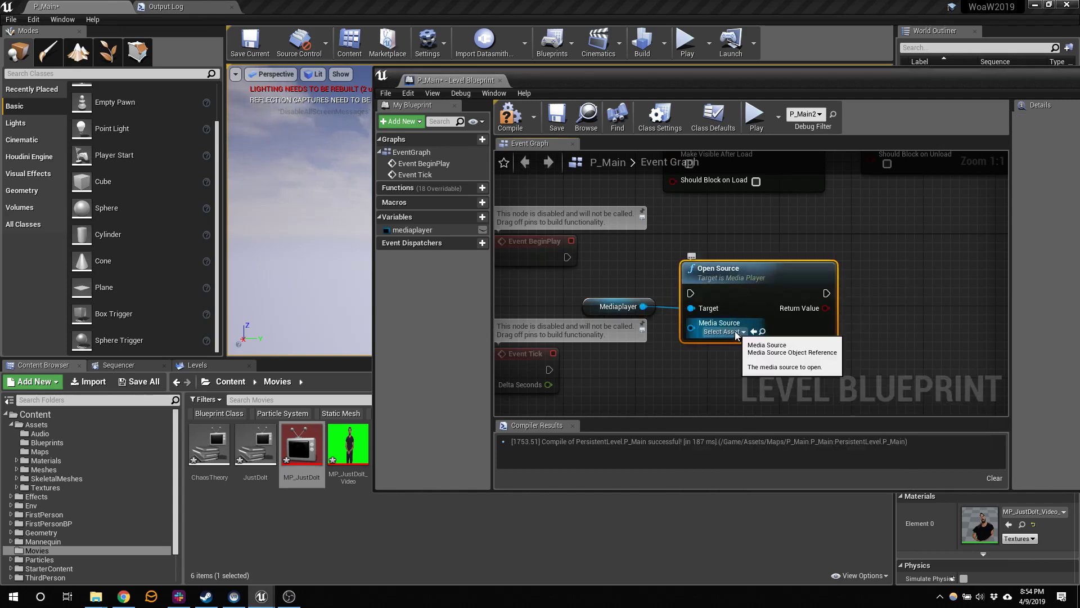
{"action": "left_click", "coordinate": [741, 331]}
{"action": "left_click", "coordinate": [754, 397]}
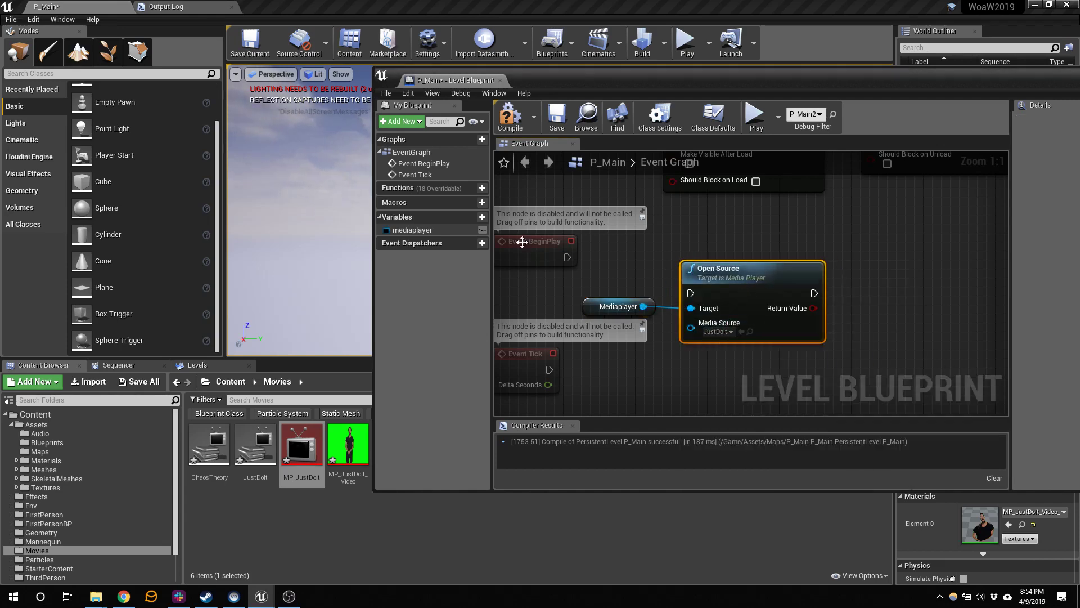
{"action": "left_click_drag", "start_coordinate": [566, 257], "coordinate": [714, 260]}
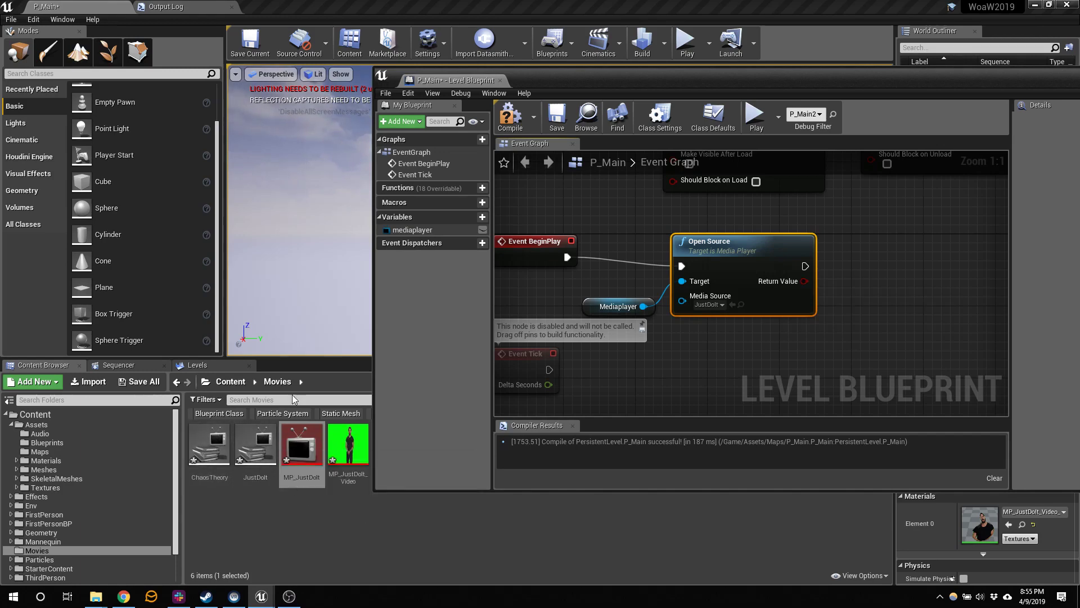
{"action": "left_click", "coordinate": [556, 118]}
Dock the Level Blueprint with the main editor tabs and play the P_Main level in the viewport to test the video.
{"action": "left_click_drag", "start_coordinate": [467, 84], "coordinate": [306, 7]}
{"action": "left_click", "coordinate": [104, 5]}
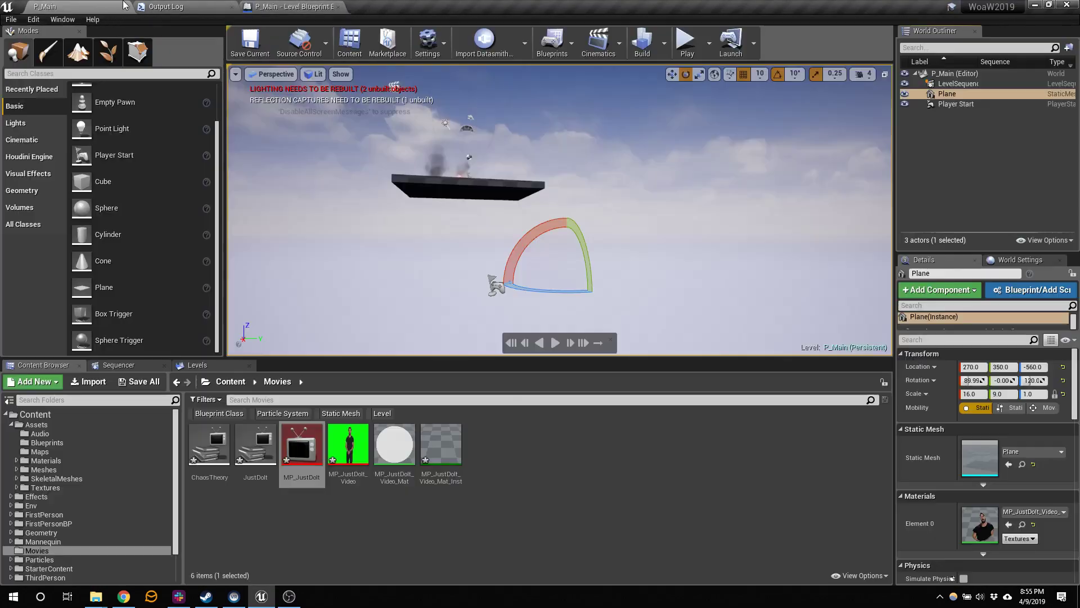
{"action": "left_click", "coordinate": [709, 48]}
{"action": "left_click", "coordinate": [688, 46]}
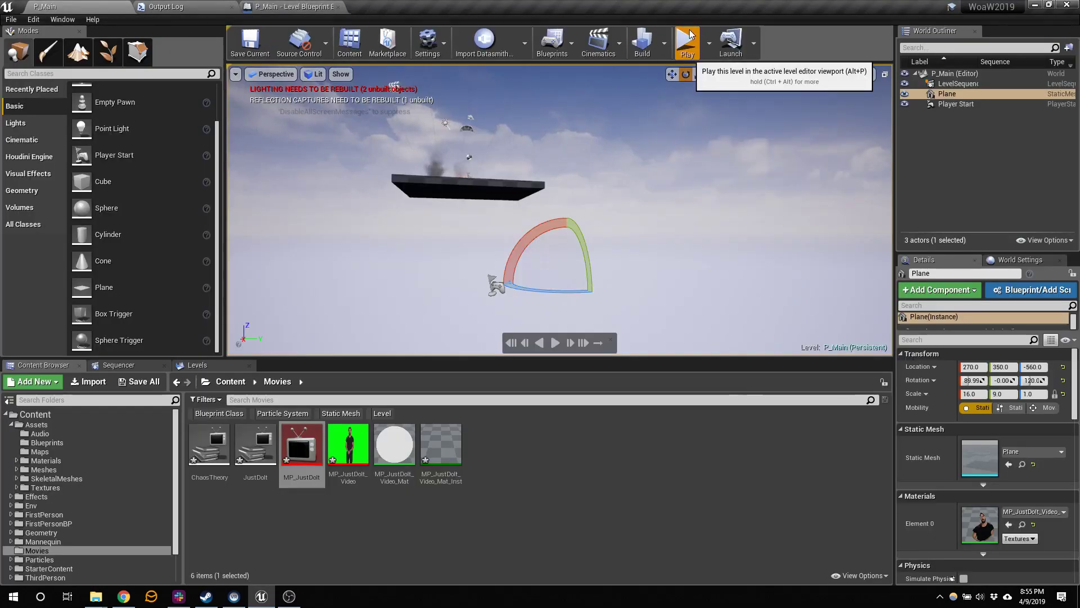
{"action": "left_click", "coordinate": [674, 97]}
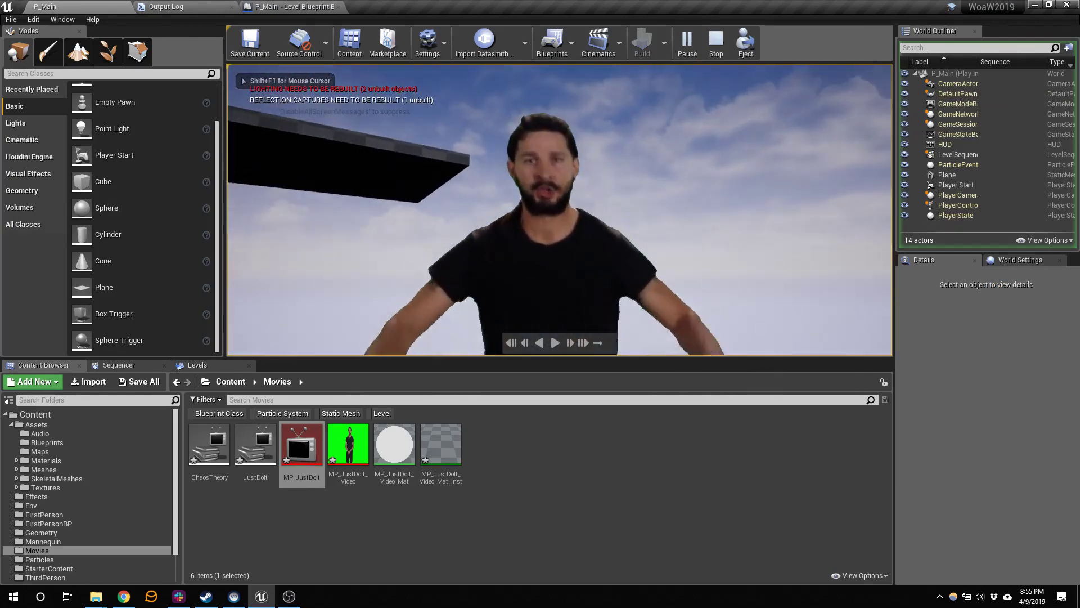
{"action": "key", "text": "Escape"}
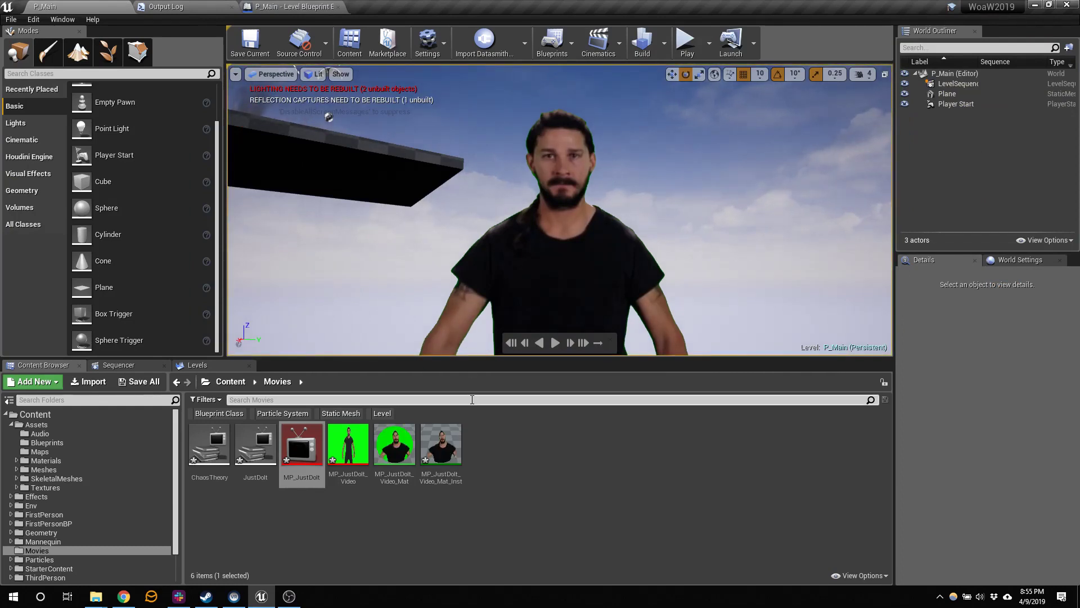
Play the level again from farther back and view the video plane from different angles.
{"action": "mouse_move", "coordinate": [737, 213]}
{"action": "right_mouse_down"}
{"action": "mouse_move", "coordinate": [734, 231]}
{"action": "mouse_move", "coordinate": [729, 206]}
{"action": "right_mouse_up"}
{"action": "key", "text": "s"}
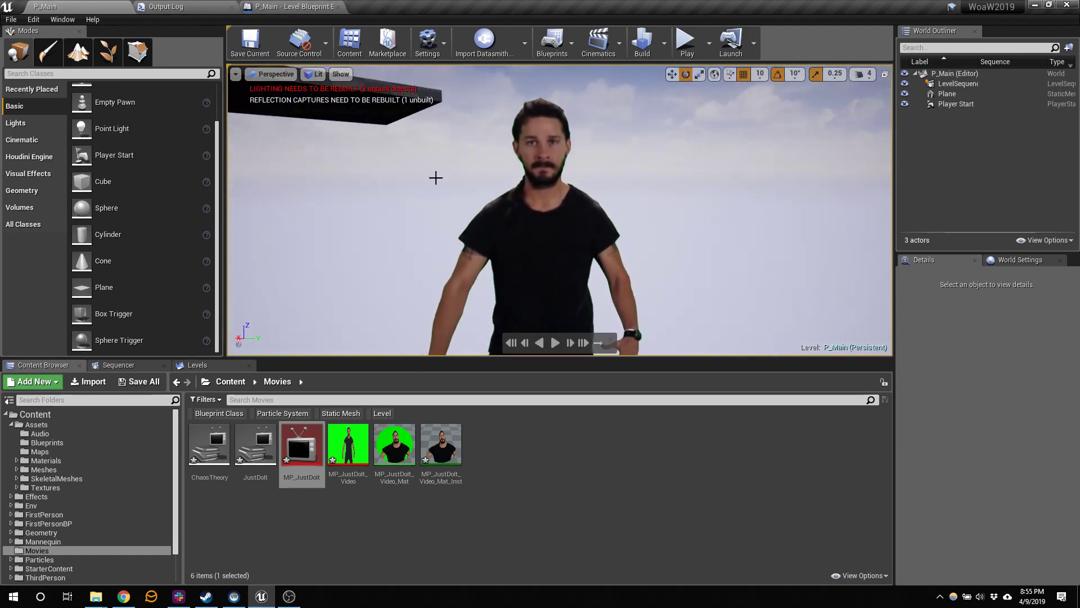
{"action": "left_click", "coordinate": [685, 41]}
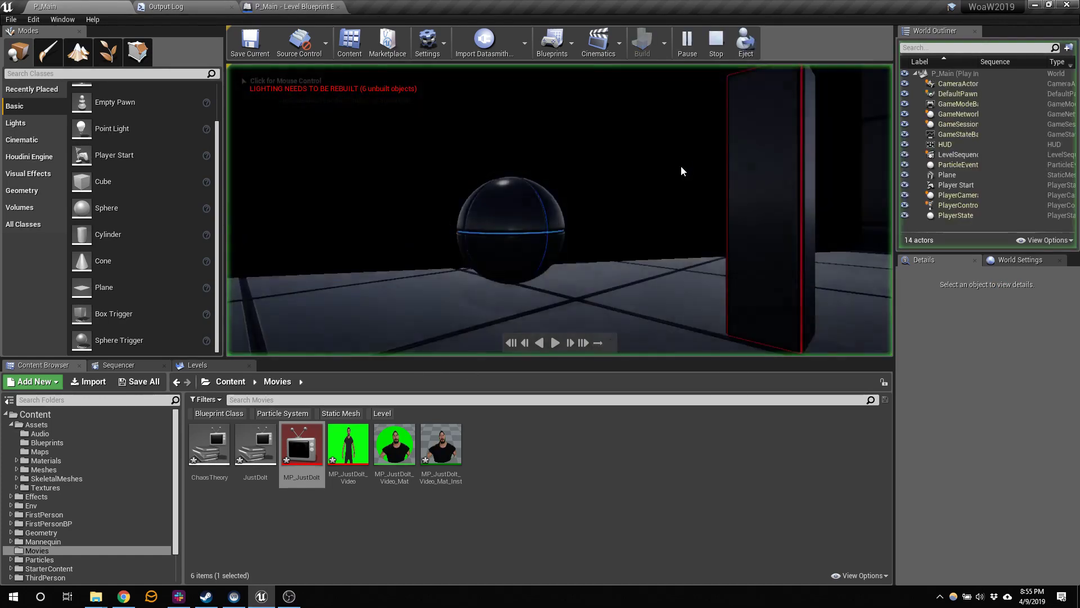
{"action": "left_click", "coordinate": [682, 171]}
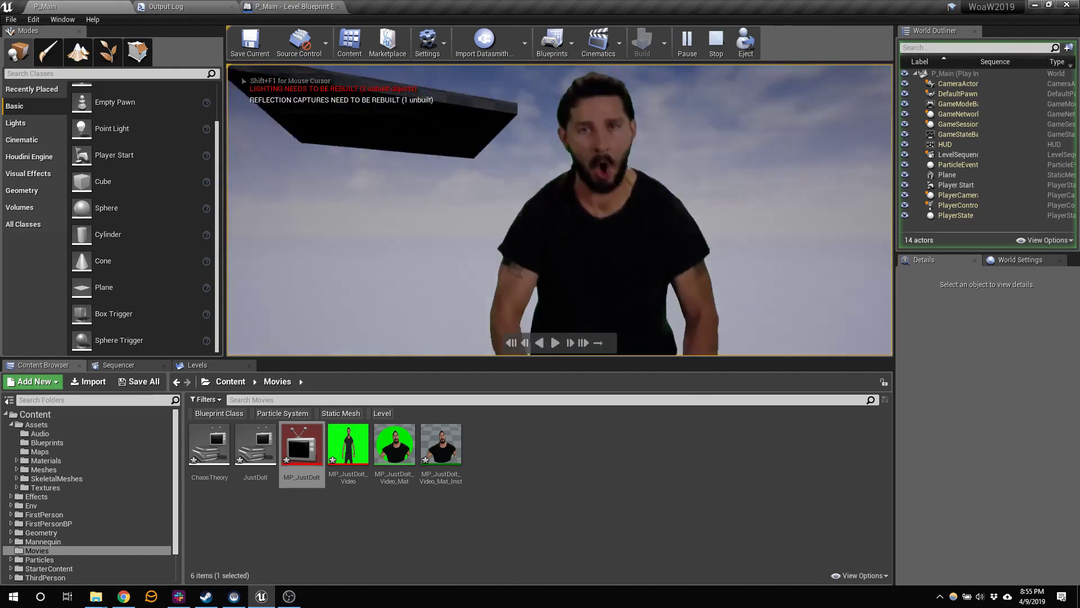
{"action": "key", "text": "Escape"}
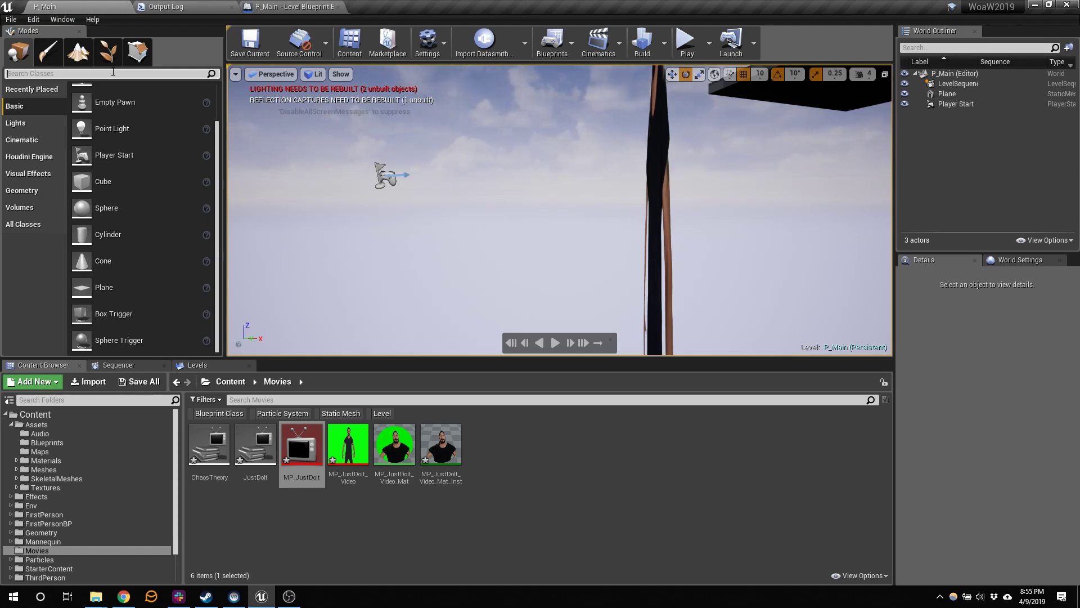
Search the placeable classes for "bil", and create an Actor Blueprint class named BP_Billboard in the Movies folder.
{"action": "left_click", "coordinate": [64, 74]}
{"action": "type", "text": "bil"}
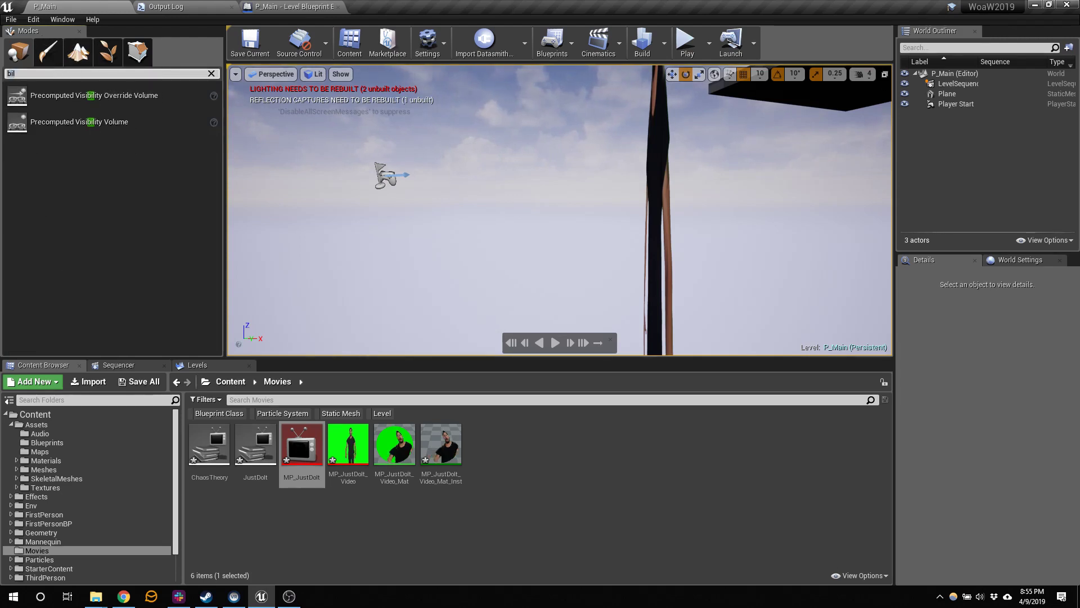
{"action": "left_click", "coordinate": [575, 462]}
{"action": "right_click", "coordinate": [496, 454]}
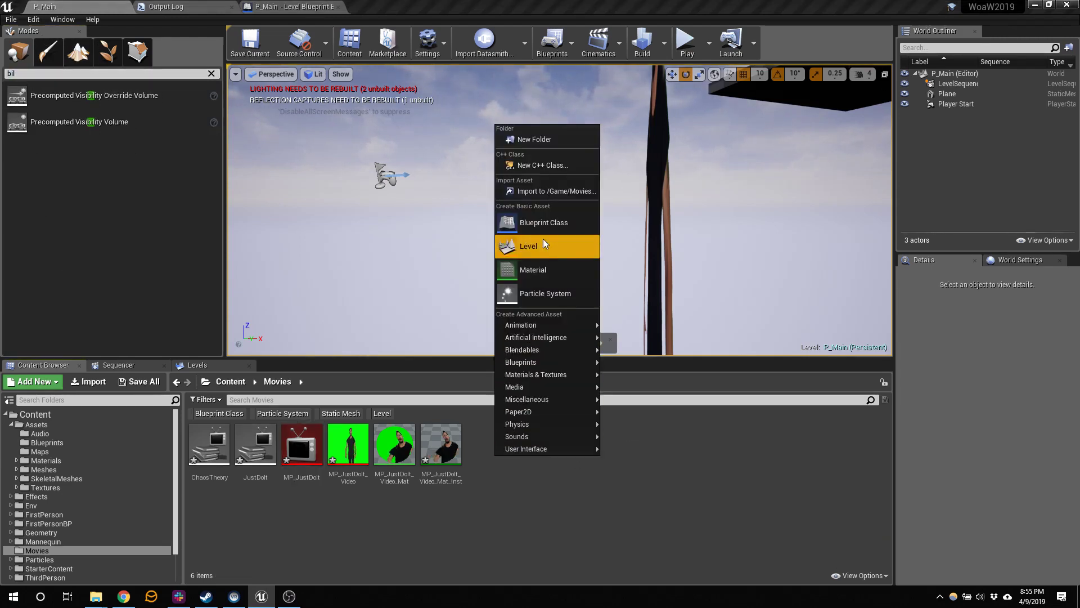
{"action": "left_click", "coordinate": [548, 223]}
{"action": "left_click", "coordinate": [438, 166]}
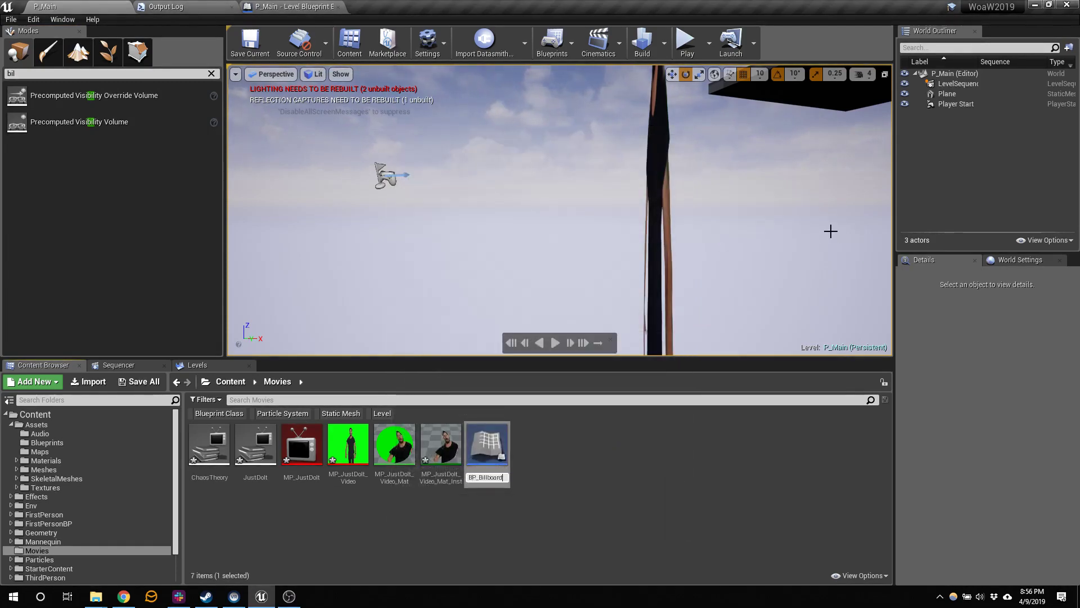
{"action": "type", "text": "BP_Billboard"}
{"action": "key", "text": "Return"}
Open BP_Billboard and add a Material Billboard component.
{"action": "double_click", "coordinate": [214, 446]}
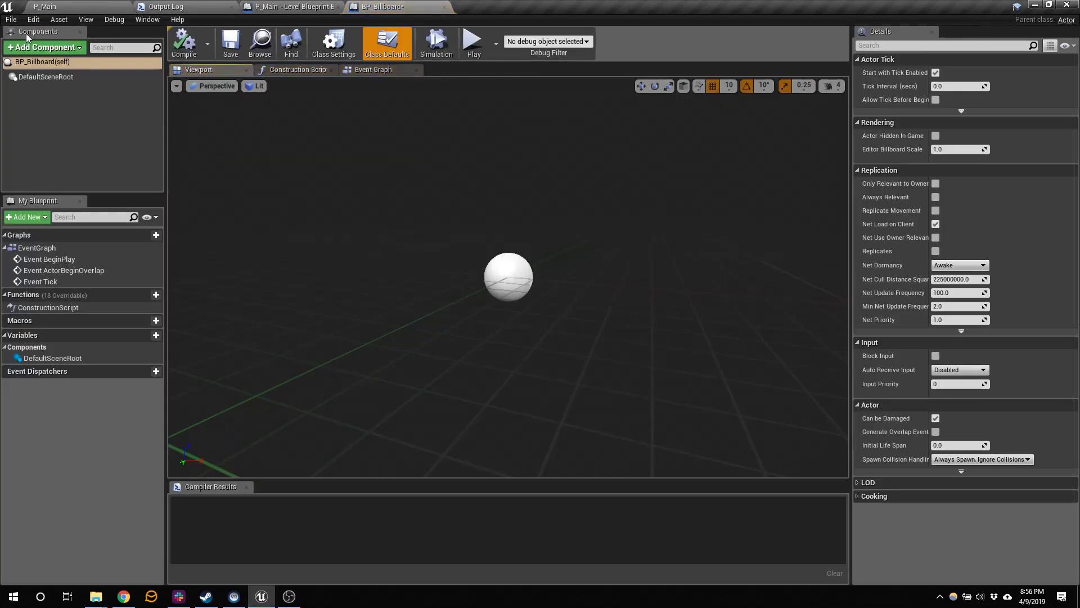
{"action": "left_click", "coordinate": [44, 47]}
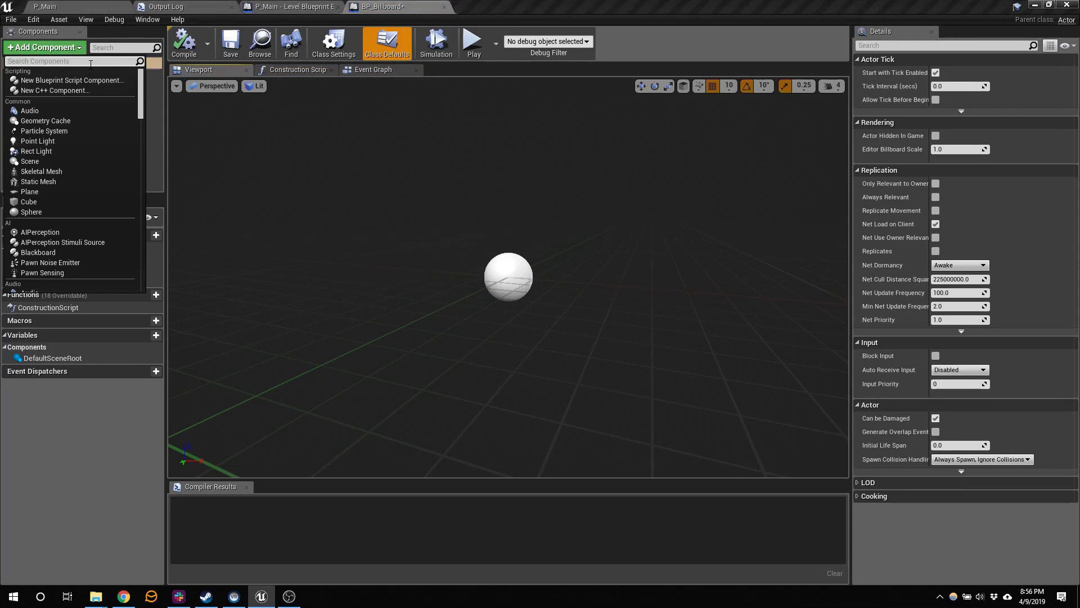
{"action": "type", "text": "bil"}
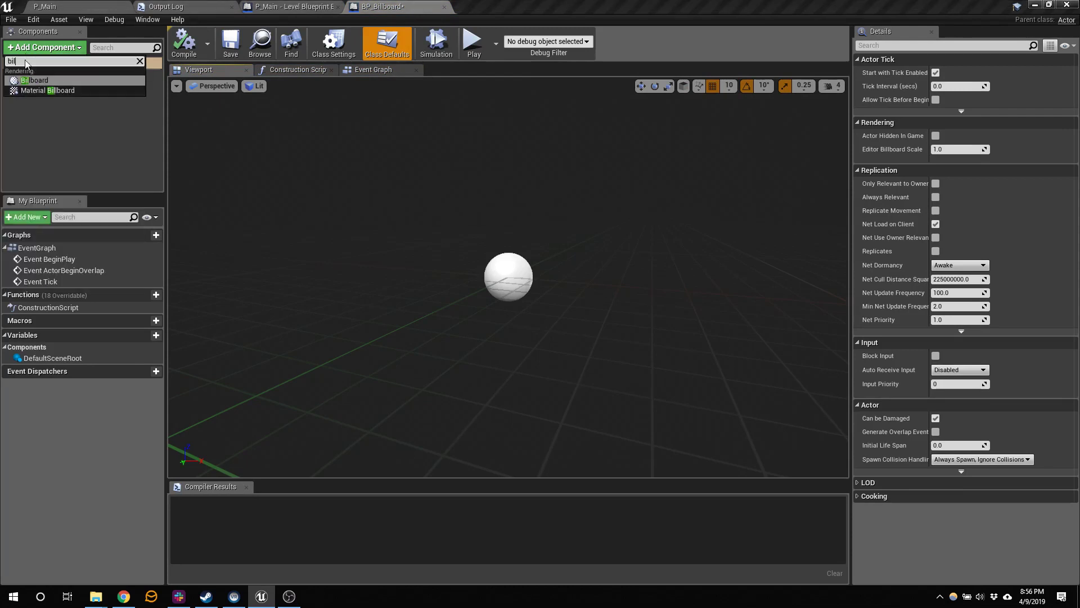
{"action": "left_click", "coordinate": [47, 90]}
{"action": "left_click", "coordinate": [120, 140]}
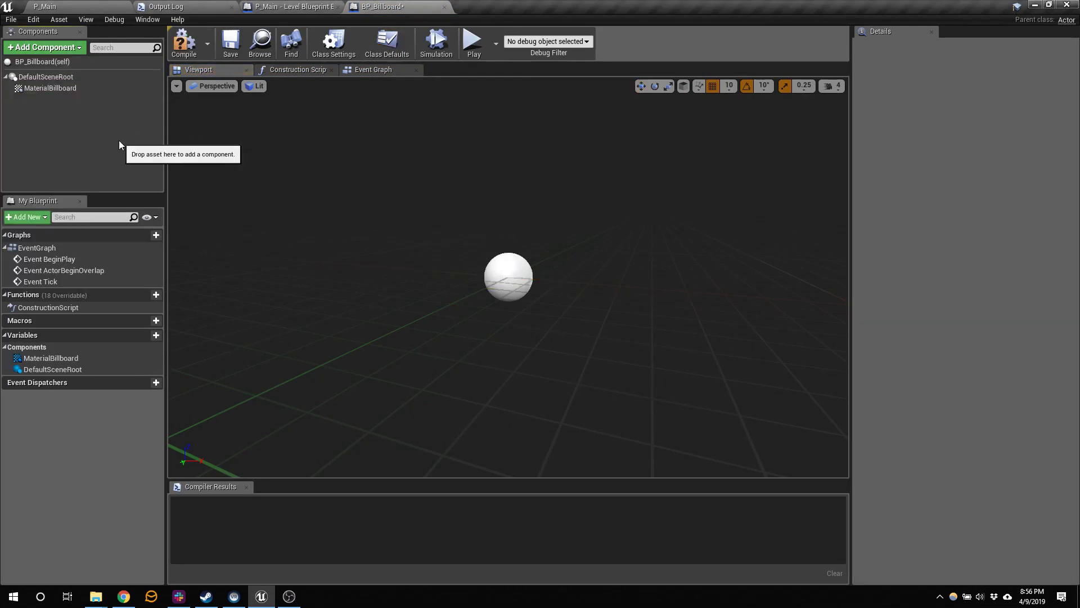
Add one sprite element to the MaterialBillboard component and expand its settings.
{"action": "left_click", "coordinate": [56, 88]}
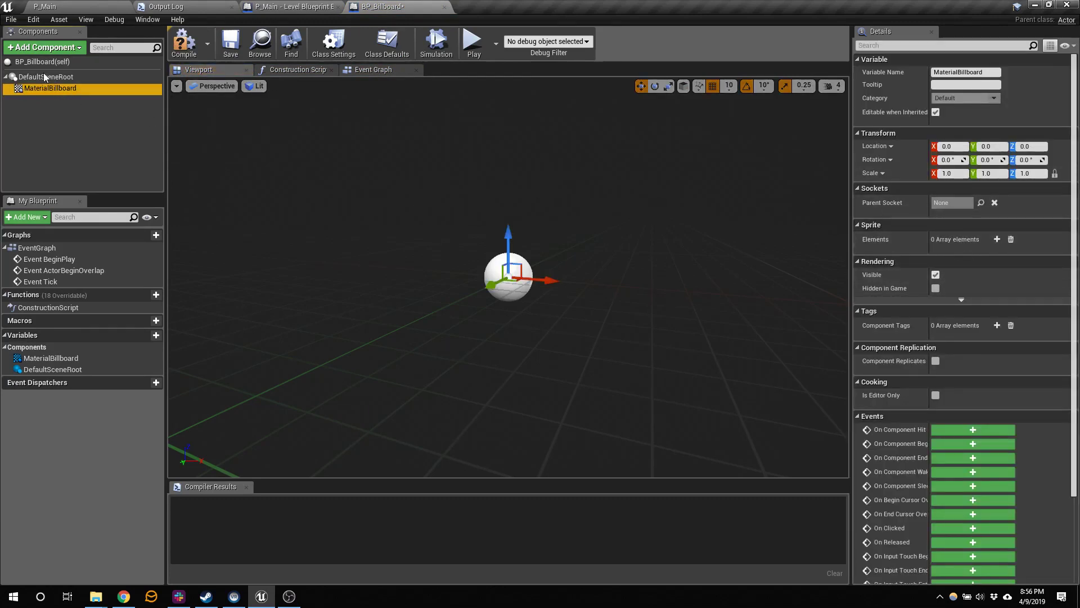
{"action": "left_click", "coordinate": [1001, 238]}
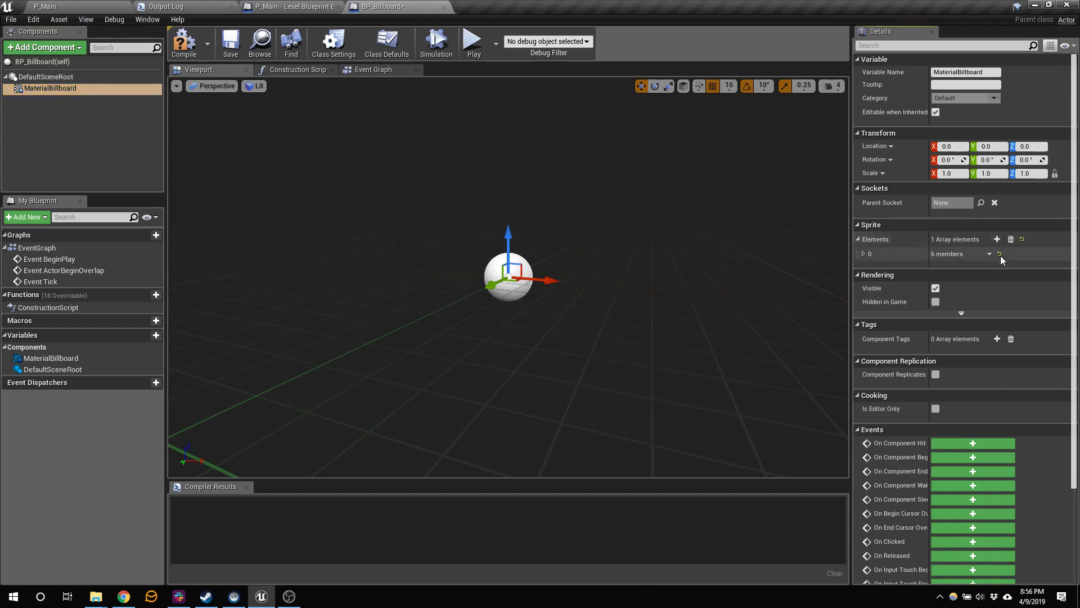
{"action": "left_click", "coordinate": [862, 253]}
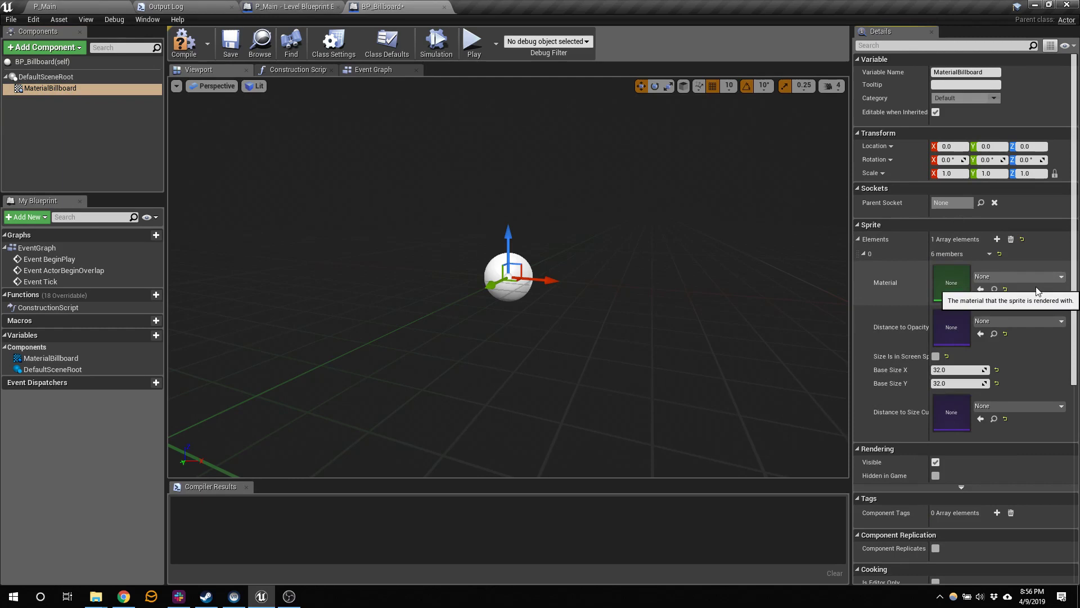
Add a plain Billboard component to BP_Billboard.
{"action": "left_click", "coordinate": [69, 107]}
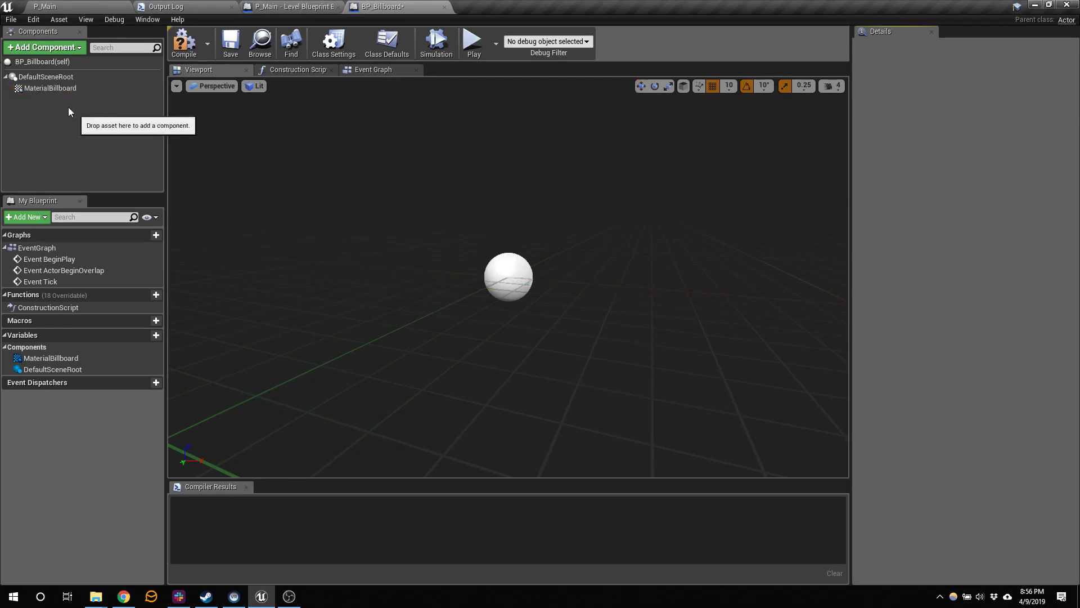
{"action": "left_click", "coordinate": [47, 48]}
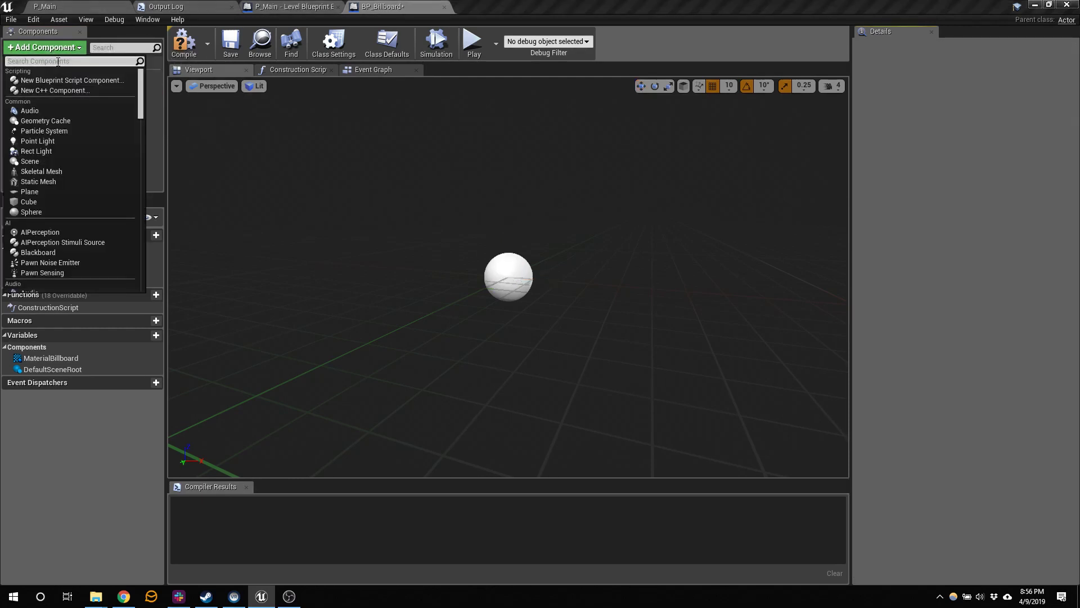
{"action": "type", "text": "billb"}
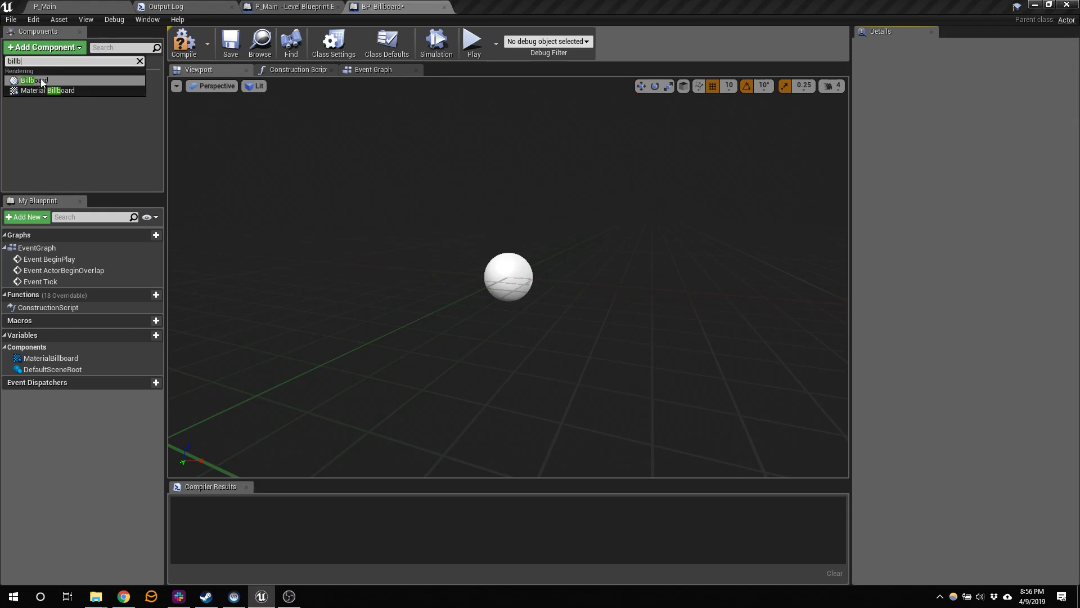
{"action": "left_click", "coordinate": [41, 79]}
{"action": "left_click", "coordinate": [59, 137]}
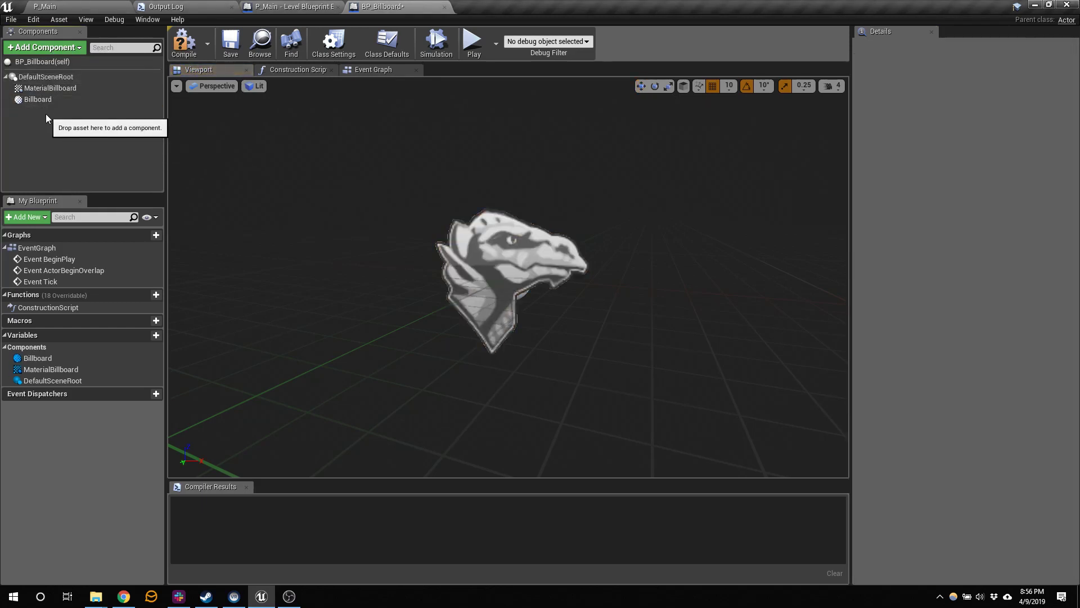
Examine the Billboard component's available sprite textures and how its sprite faces the camera from different angles.
{"action": "left_click", "coordinate": [46, 103]}
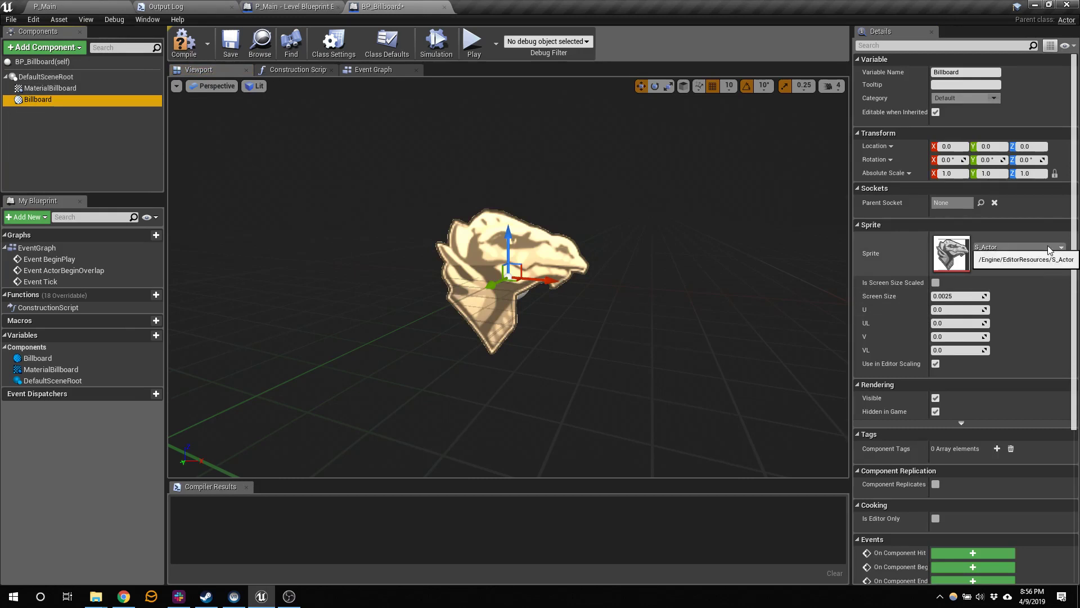
{"action": "left_click", "coordinate": [1048, 247]}
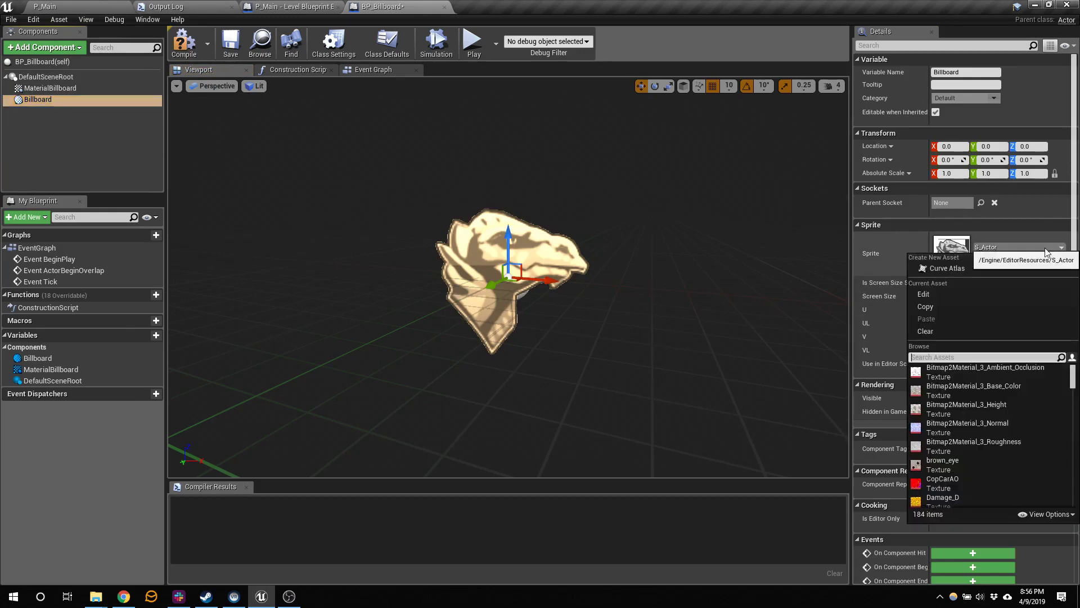
{"action": "key", "text": "s"}
{"action": "right_click_drag", "start_coordinate": [731, 276], "coordinate": [321, 273]}
{"action": "key", "text": "w"}
{"action": "key", "text": "d"}
{"action": "key", "text": "s"}
{"action": "key", "text": "a"}
{"action": "key", "text": "w"}
{"action": "right_click_drag", "start_coordinate": [782, 360], "coordinate": [716, 290]}
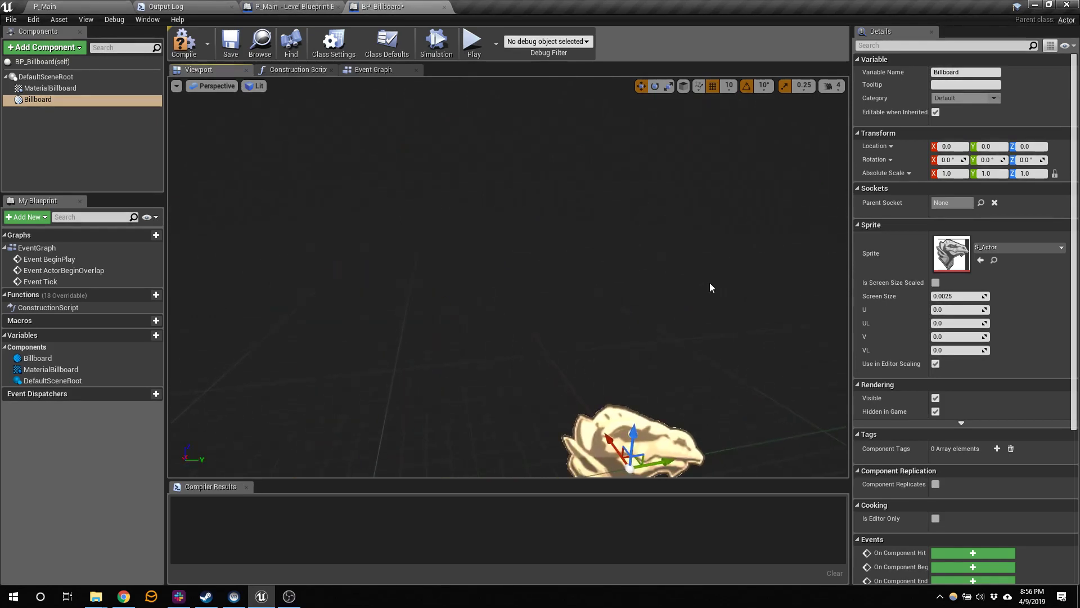
Compile the blueprint and search the Billboard component's sprite textures for "just" and "do".
{"action": "left_click", "coordinate": [198, 55]}
{"action": "left_click", "coordinate": [1028, 246]}
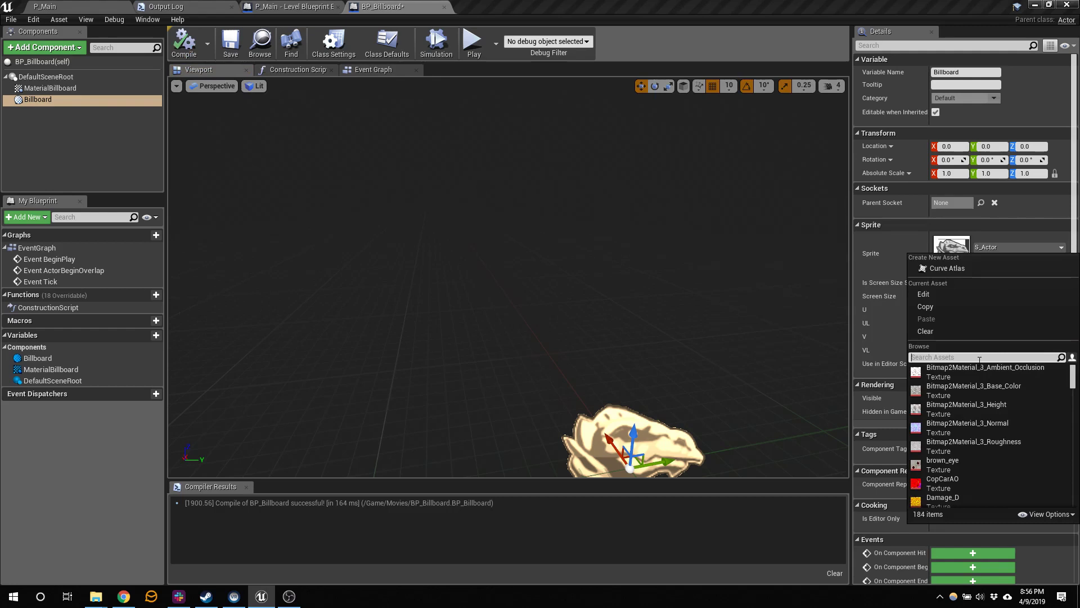
{"action": "type", "text": "just"}
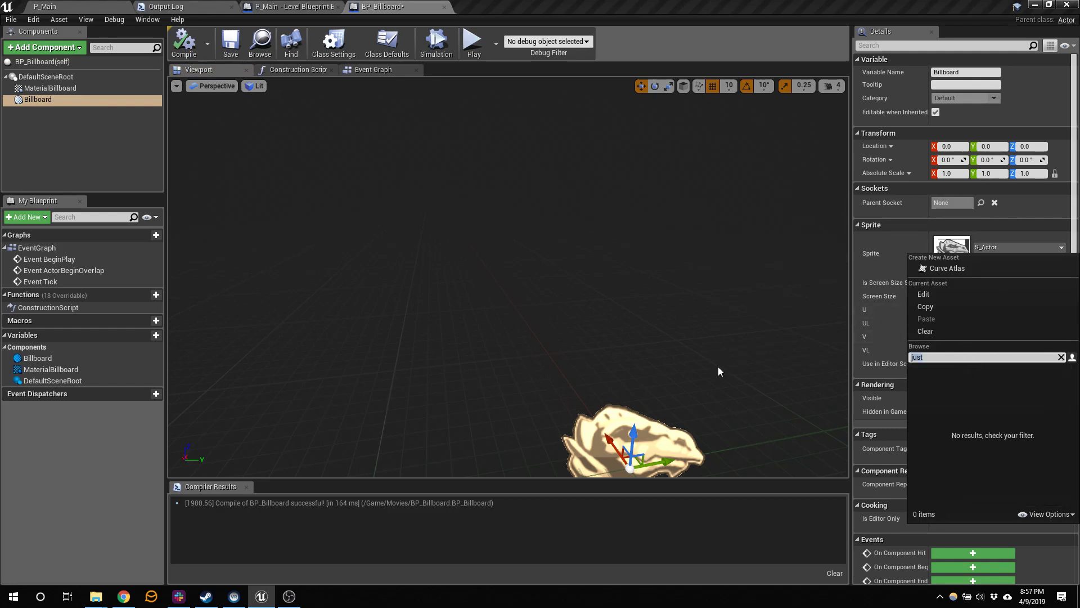
{"action": "type", "text": "do"}
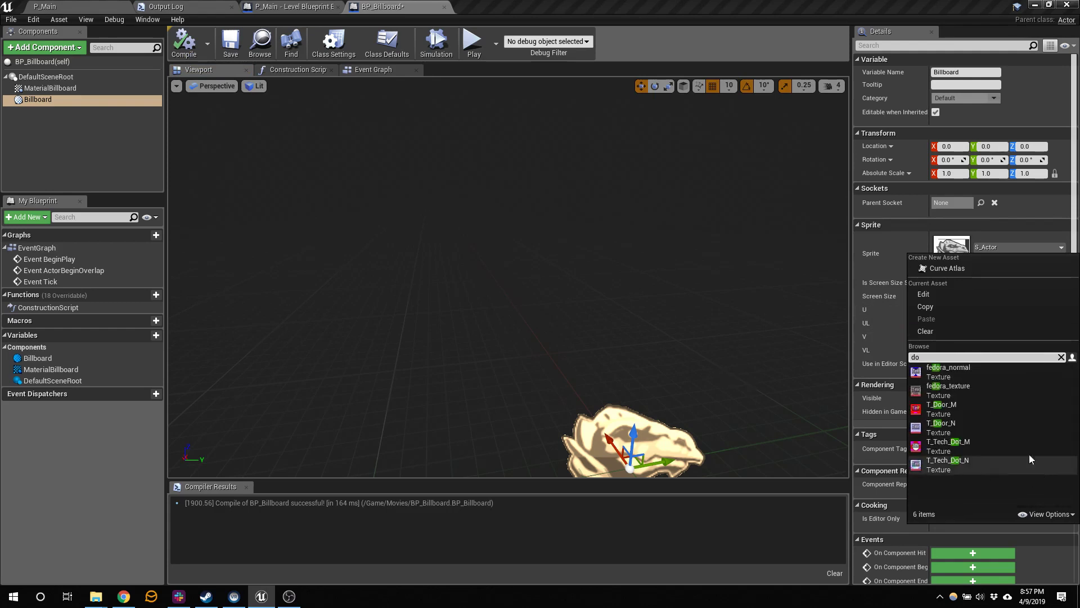
Set the material of the MaterialBillboard's sprite element to MP_JustDoIt_Video_Mat_Inst.
{"action": "left_click", "coordinate": [81, 88]}
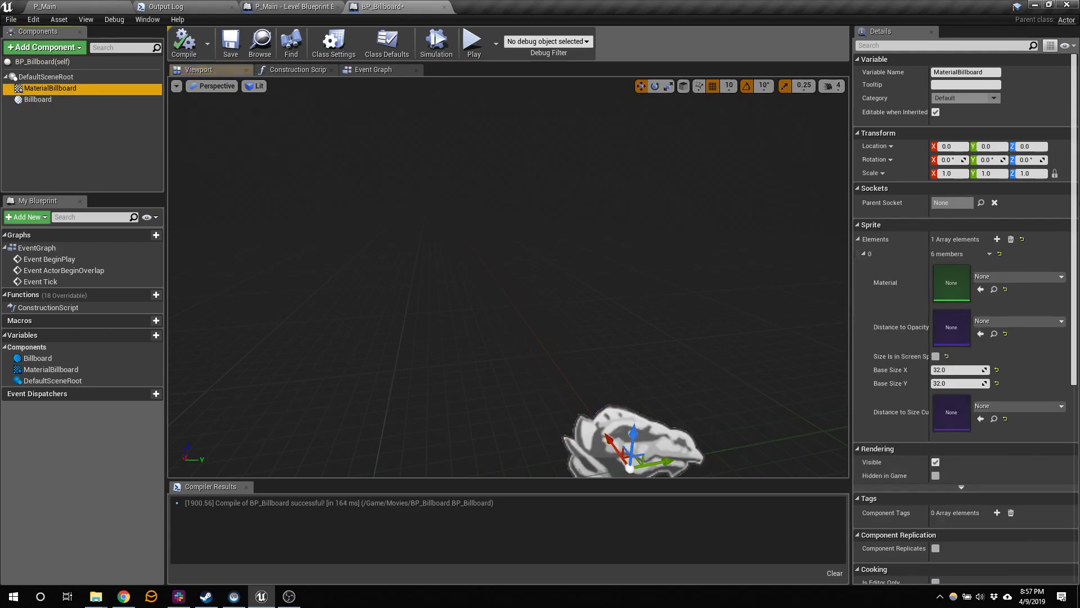
{"action": "left_click", "coordinate": [1018, 276]}
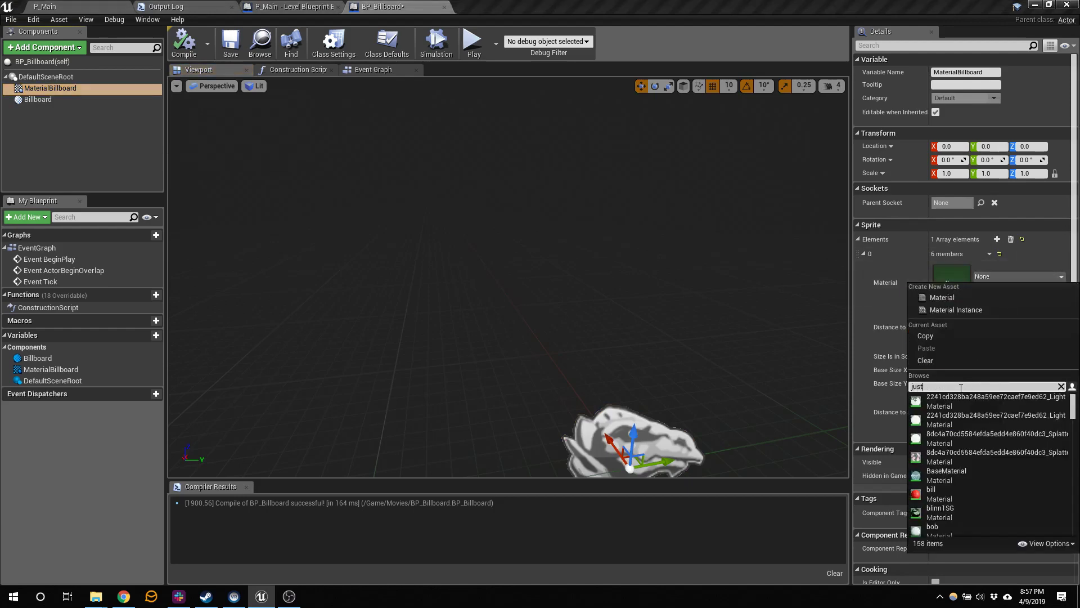
{"action": "left_click", "coordinate": [975, 421]}
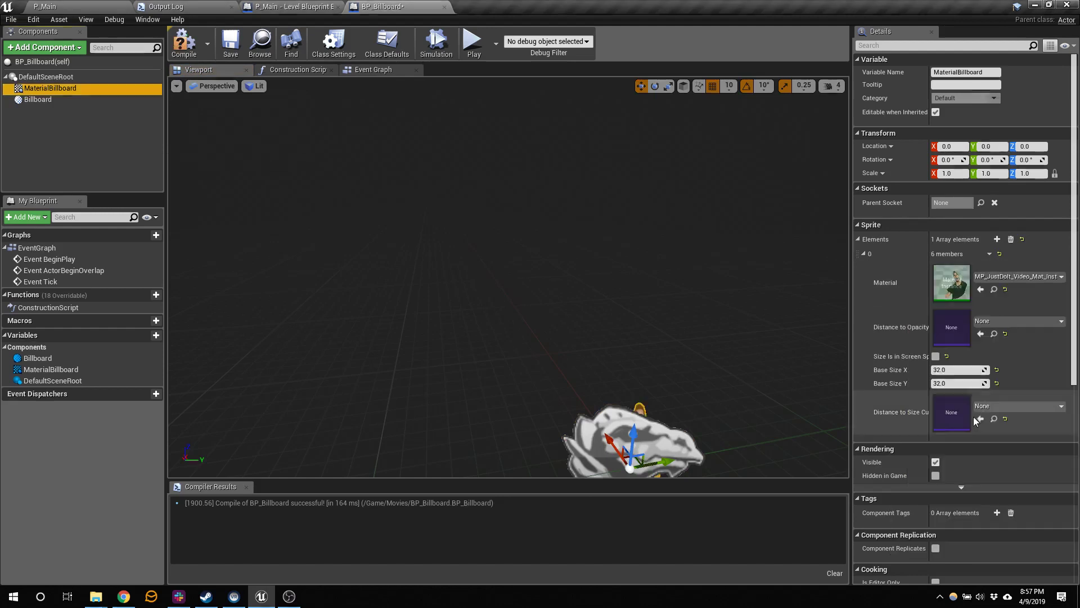
Delete the plain Billboard component from BP_Billboard.
{"action": "left_click", "coordinate": [52, 103]}
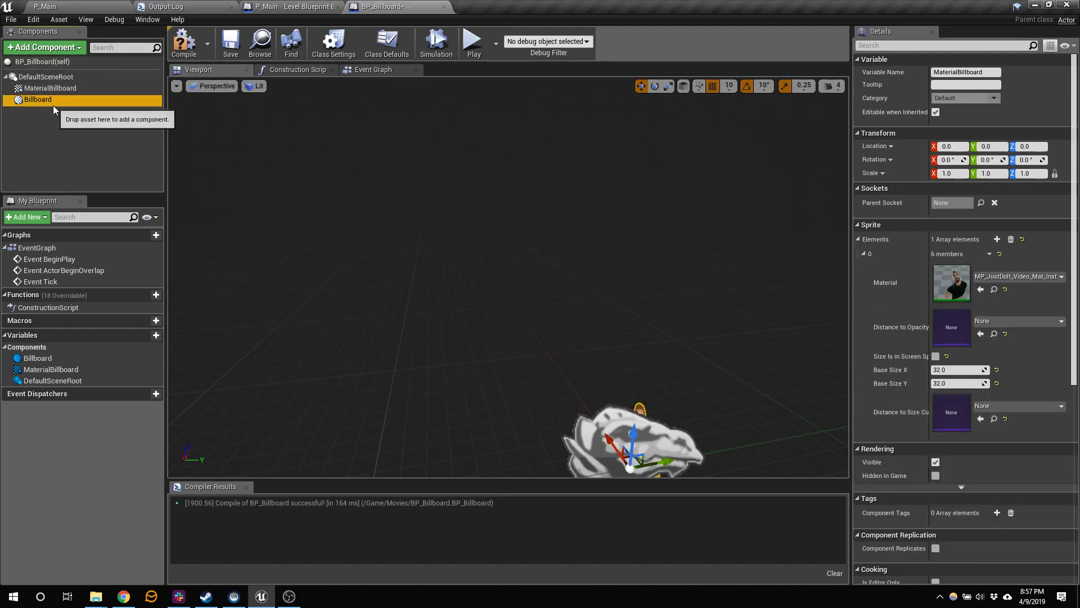
{"action": "key", "text": "Delete"}
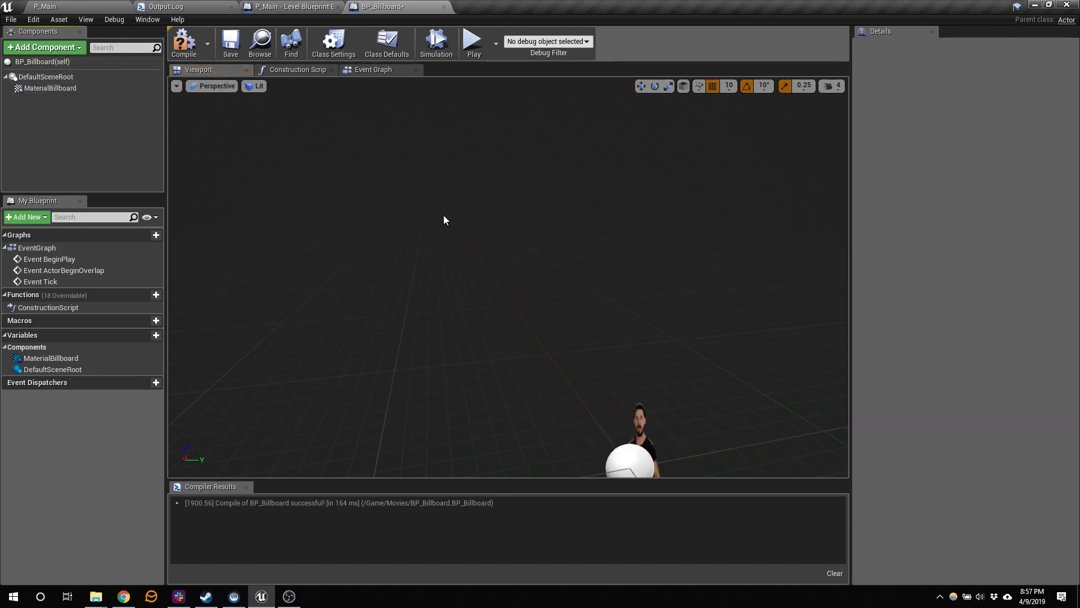
Compile BP_Billboard and return to the P_Main level.
{"action": "right_click_drag", "start_coordinate": [688, 271], "coordinate": [545, 307]}
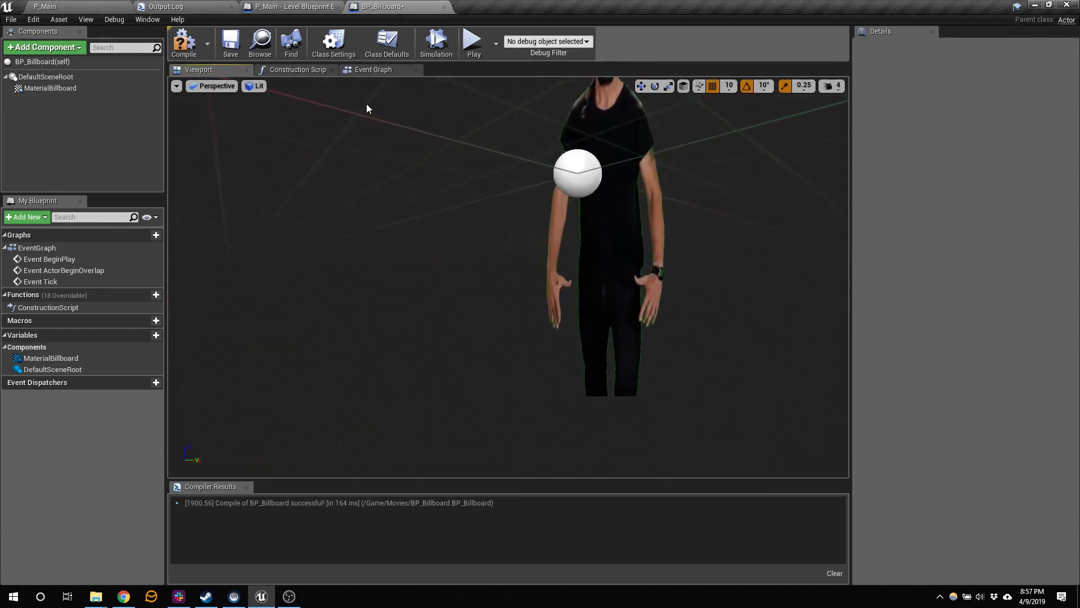
{"action": "left_click", "coordinate": [183, 42]}
{"action": "left_click", "coordinate": [79, 7]}
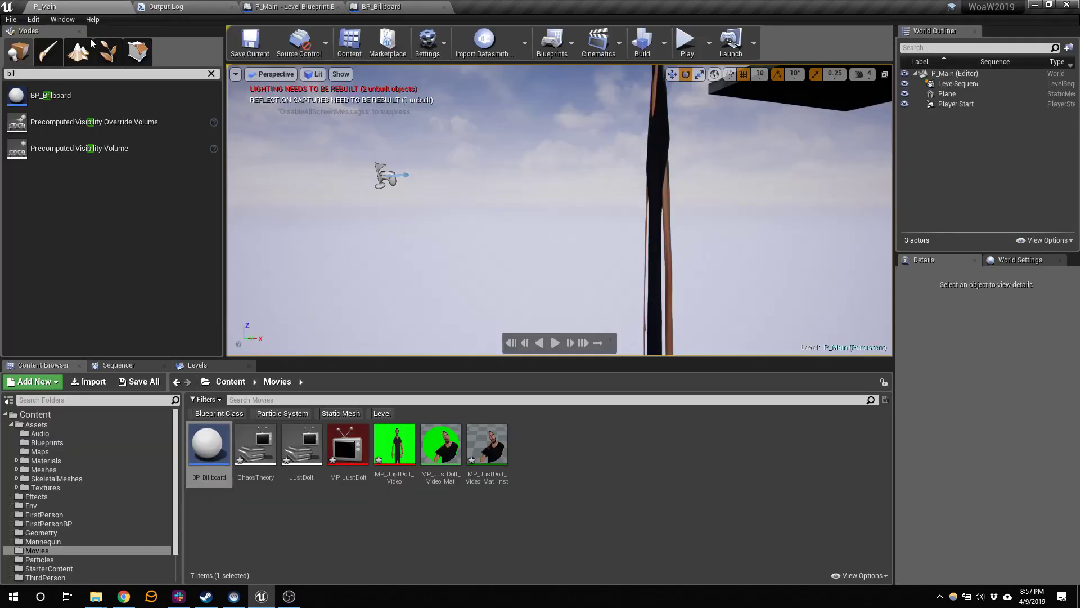
Place a BP_Billboard actor in the level near the Player Start, beside the existing video plane.
{"action": "right_click_drag", "start_coordinate": [470, 340], "coordinate": [453, 353]}
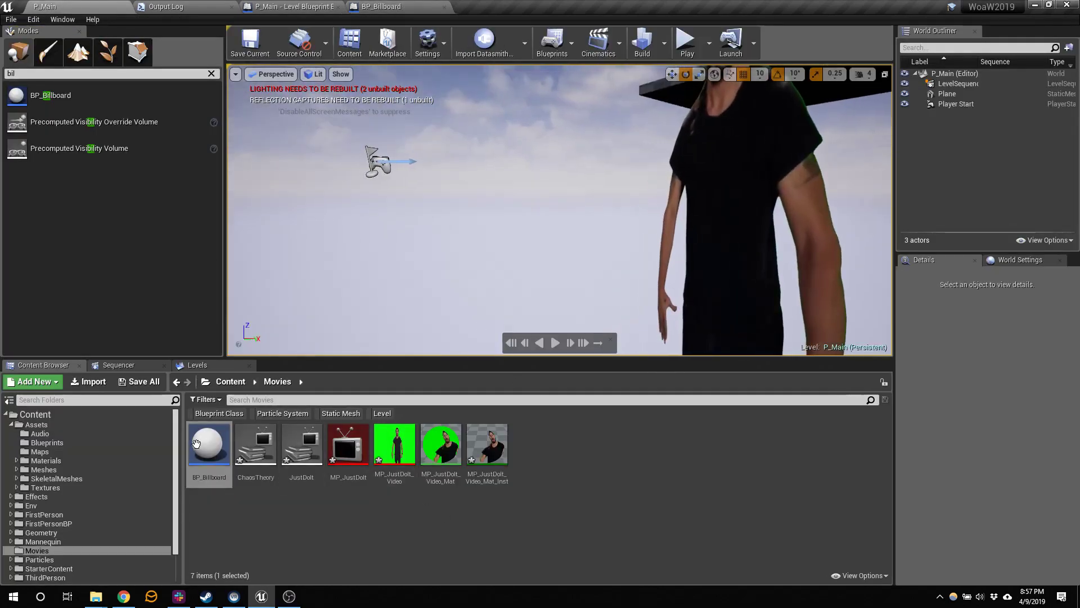
{"action": "left_click_drag", "start_coordinate": [211, 446], "coordinate": [385, 226]}
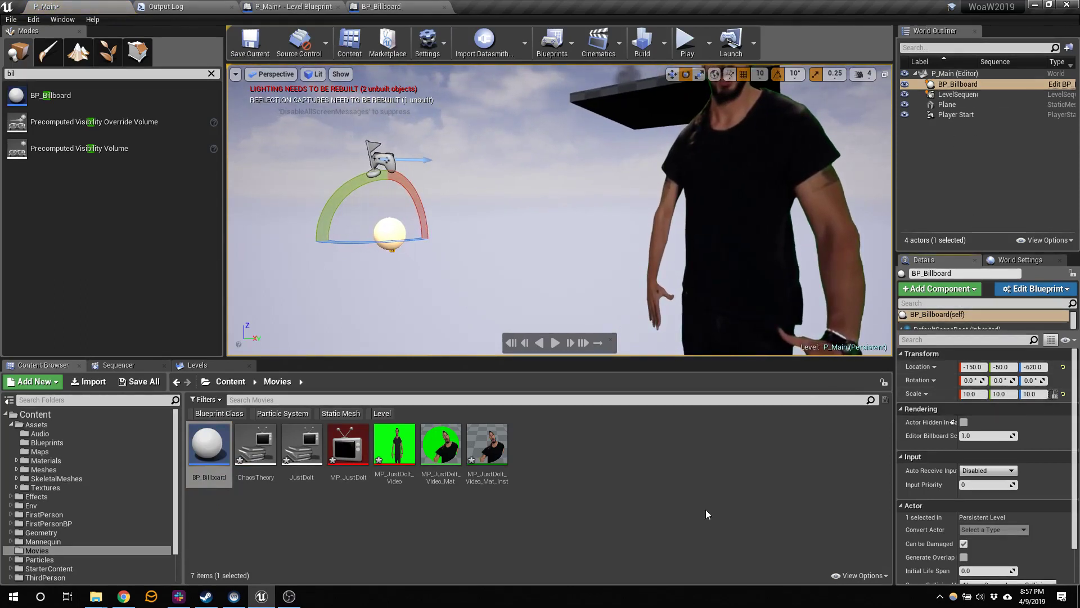
In the BP_Billboard blueprint, enlarge the MaterialBillboard's sprite to a Base Size Y of about 420 with a matching Base Size X.
{"action": "left_click", "coordinate": [381, 7]}
{"action": "left_click", "coordinate": [71, 88]}
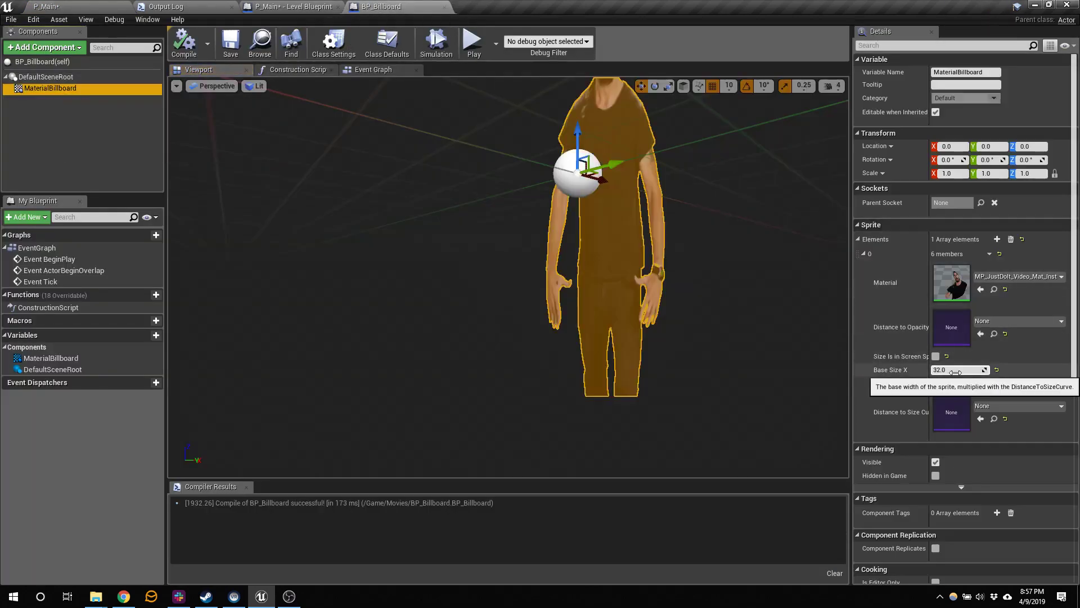
{"action": "left_click_drag", "start_coordinate": [956, 370], "coordinate": [1029, 383]}
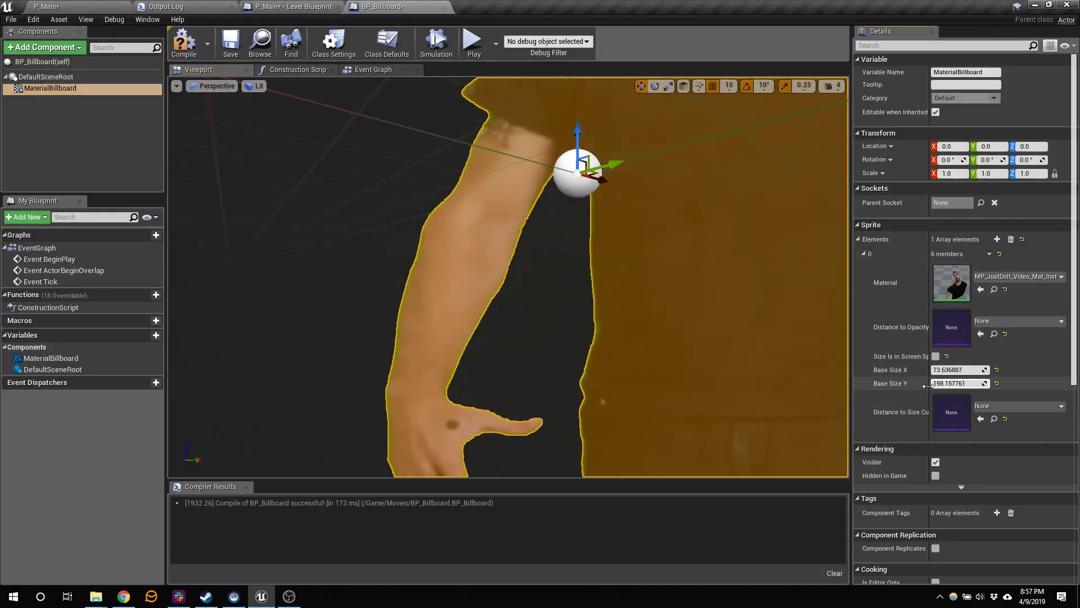
{"action": "key", "text": "s"}
{"action": "right_click_drag", "start_coordinate": [804, 338], "coordinate": [827, 374]}
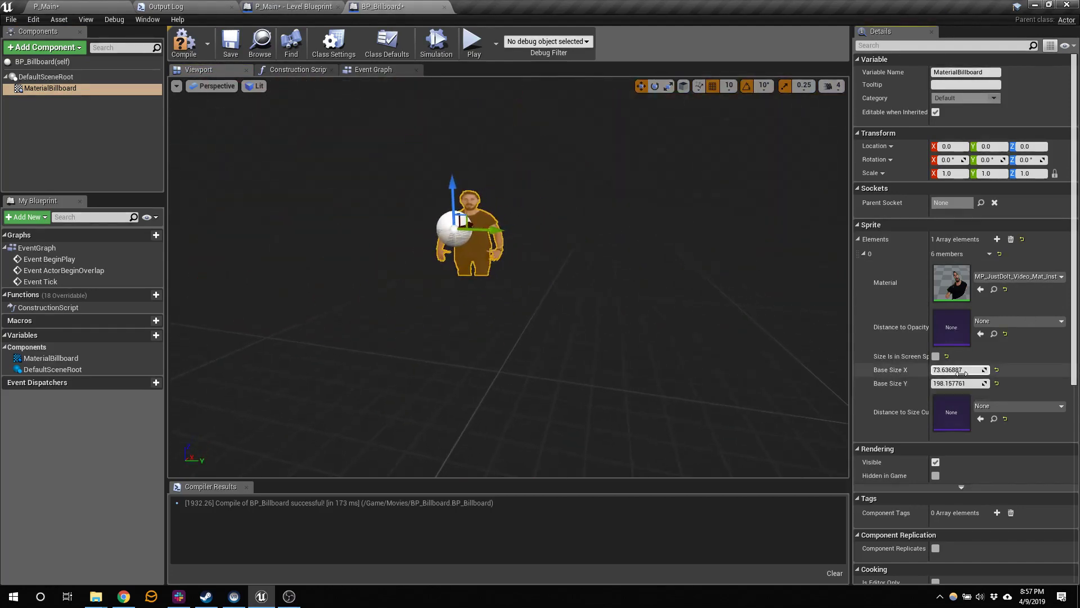
{"action": "left_click_drag", "start_coordinate": [978, 373], "coordinate": [1052, 372]}
{"action": "left_click_drag", "start_coordinate": [959, 383], "coordinate": [1013, 384]}
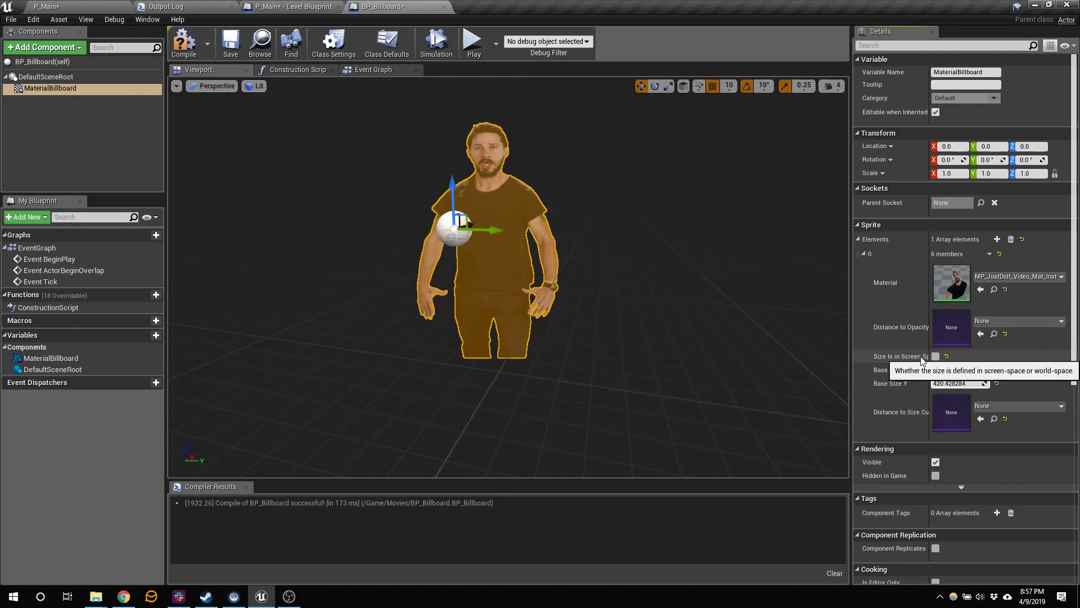
Try defining the MaterialBillboard's sprite size in screen space with a smaller Base Size X, and return it to world space.
{"action": "left_click", "coordinate": [935, 357]}
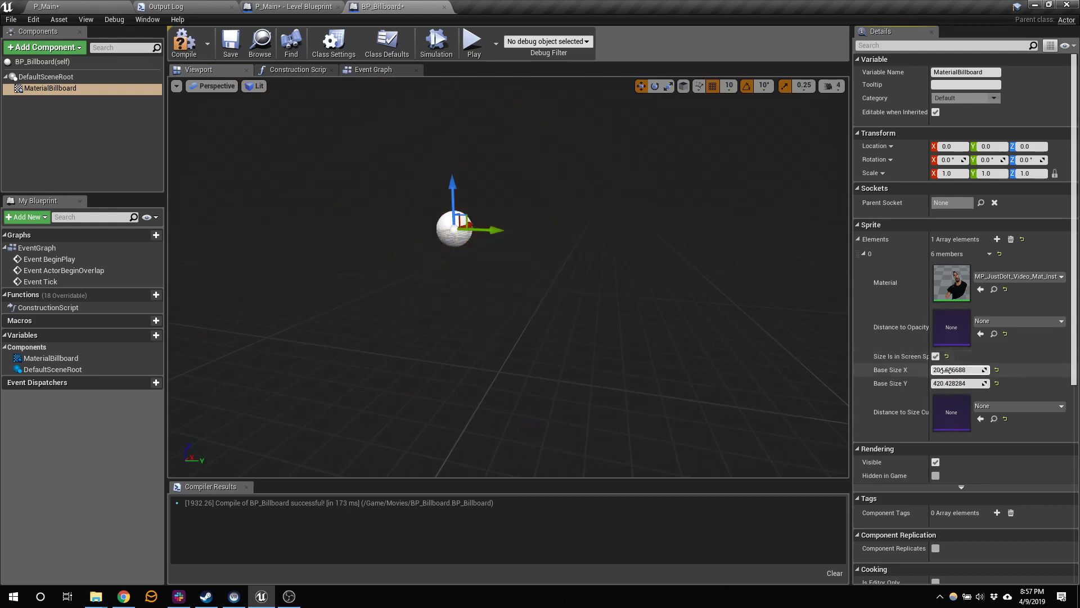
{"action": "left_click_drag", "start_coordinate": [950, 372], "coordinate": [918, 354]}
{"action": "left_click", "coordinate": [935, 356]}
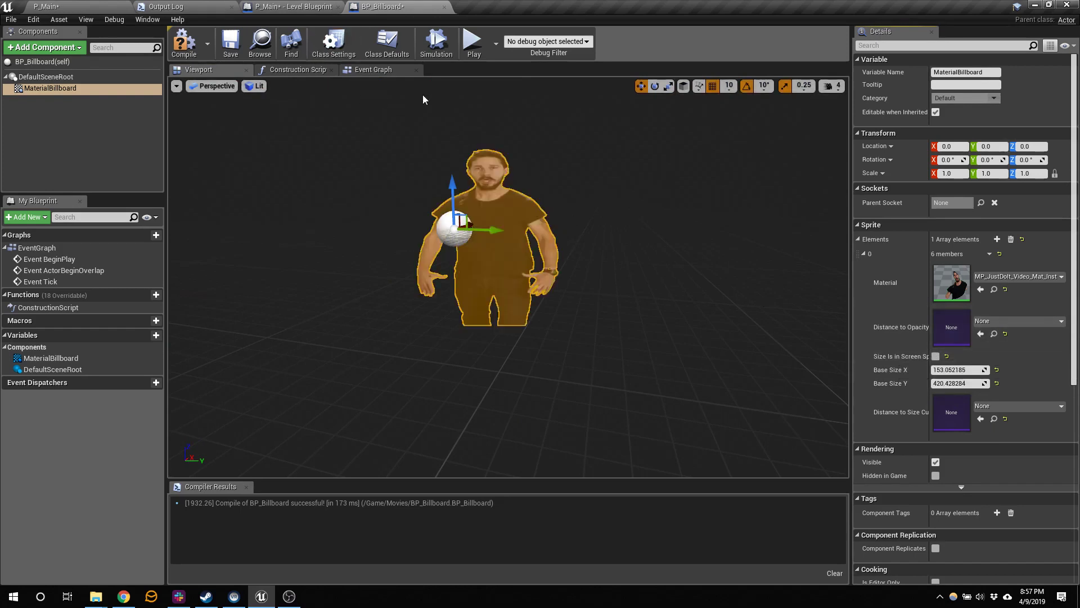
Set the sprite's base size to about 267 by 568, compile BP_Billboard and return to the P_Main level.
{"action": "left_click_drag", "start_coordinate": [950, 384], "coordinate": [979, 370]}
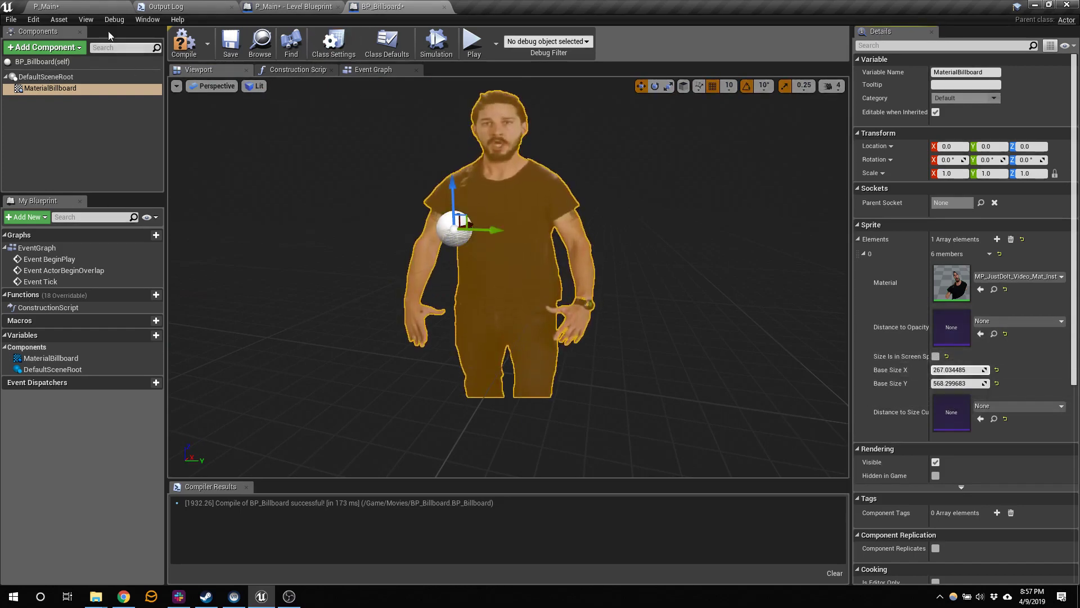
{"action": "left_click", "coordinate": [180, 45]}
{"action": "left_click", "coordinate": [78, 7]}
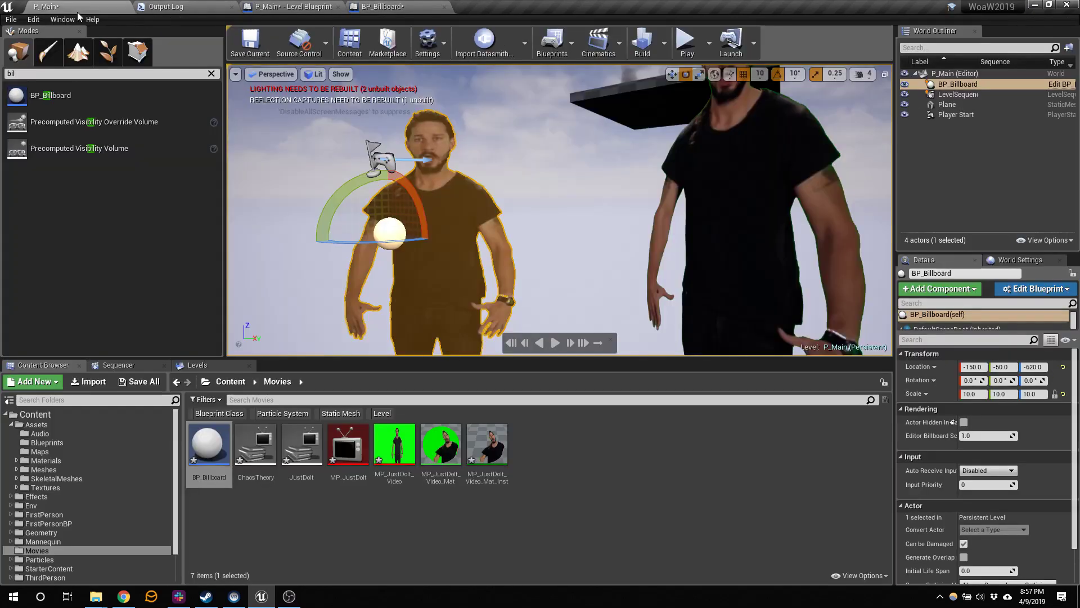
Play the level and move around both videos to compare how the billboard and the plane face the camera.
{"action": "right_click_drag", "start_coordinate": [574, 188], "coordinate": [787, 189]}
{"action": "left_click", "coordinate": [685, 40]}
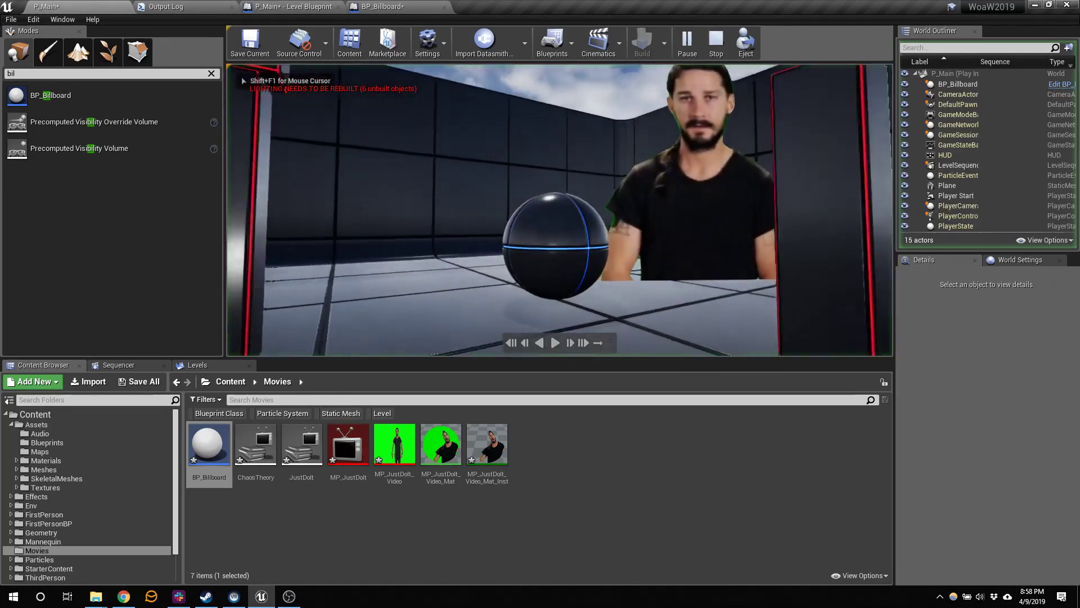
{"action": "key", "text": "w"}
{"action": "key", "text": "a"}
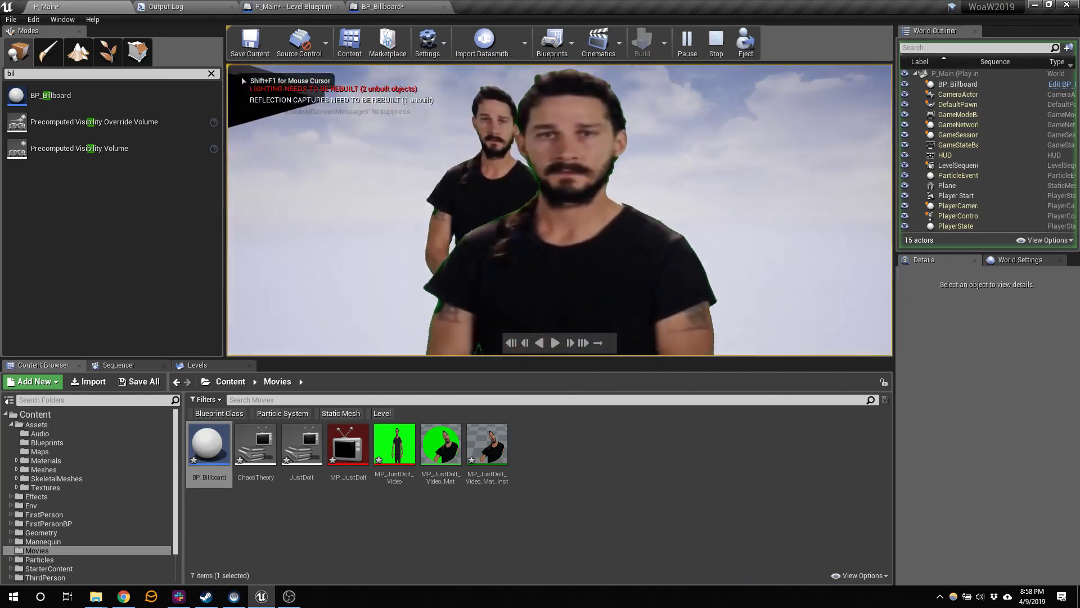
{"action": "key", "text": "s"}
{"action": "key", "text": "a"}
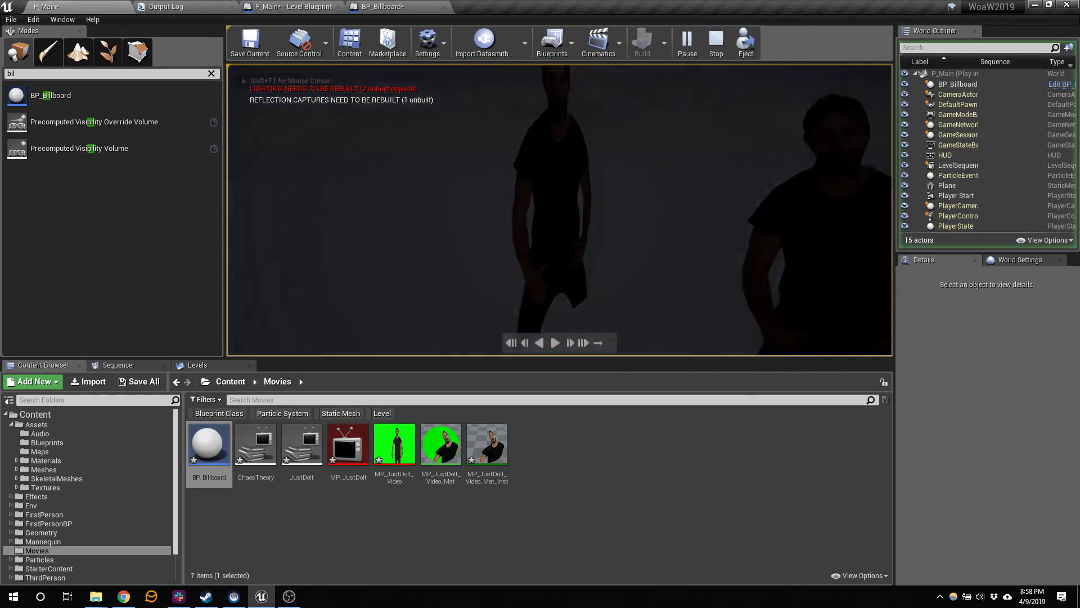
{"action": "key", "text": "Escape"}
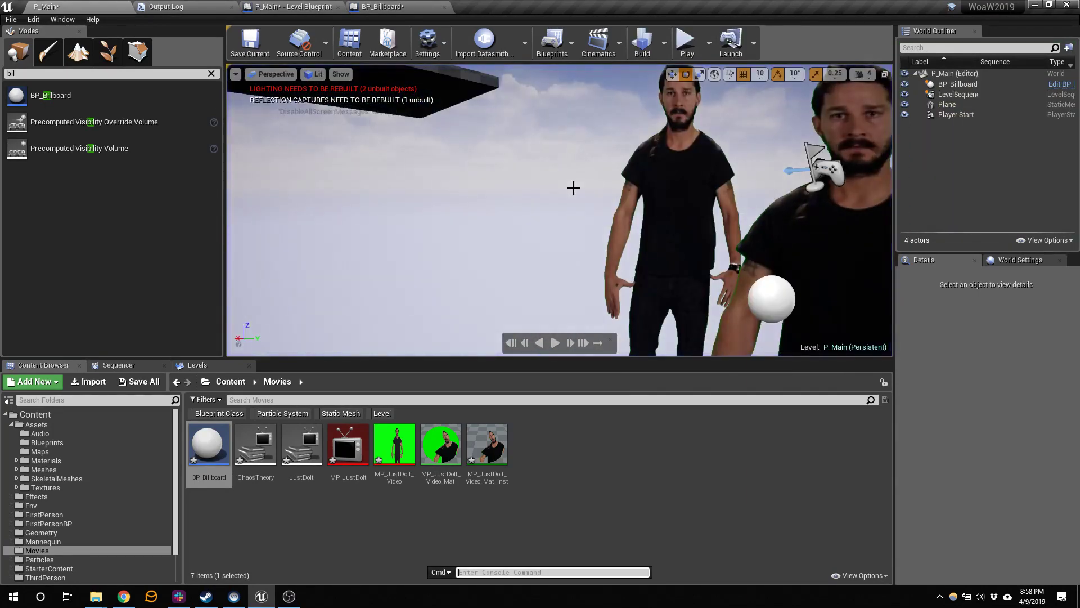
Save all modified levels and assets.
{"action": "left_click", "coordinate": [154, 388]}
{"action": "left_click", "coordinate": [633, 403]}
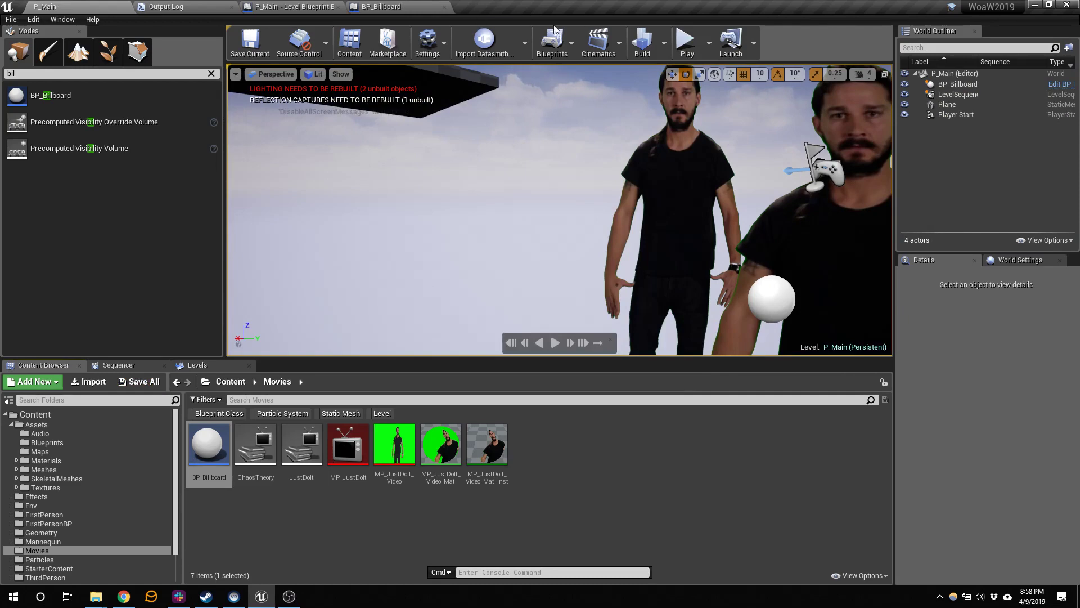
Turn on the display of engine content in the Content Browser.
{"action": "right_click_drag", "start_coordinate": [546, 73], "coordinate": [450, 135]}
{"action": "mouse_move", "coordinate": [656, 170]}
{"action": "right_mouse_down"}
{"action": "mouse_move", "coordinate": [597, 163]}
{"action": "mouse_move", "coordinate": [656, 170]}
{"action": "right_mouse_up"}
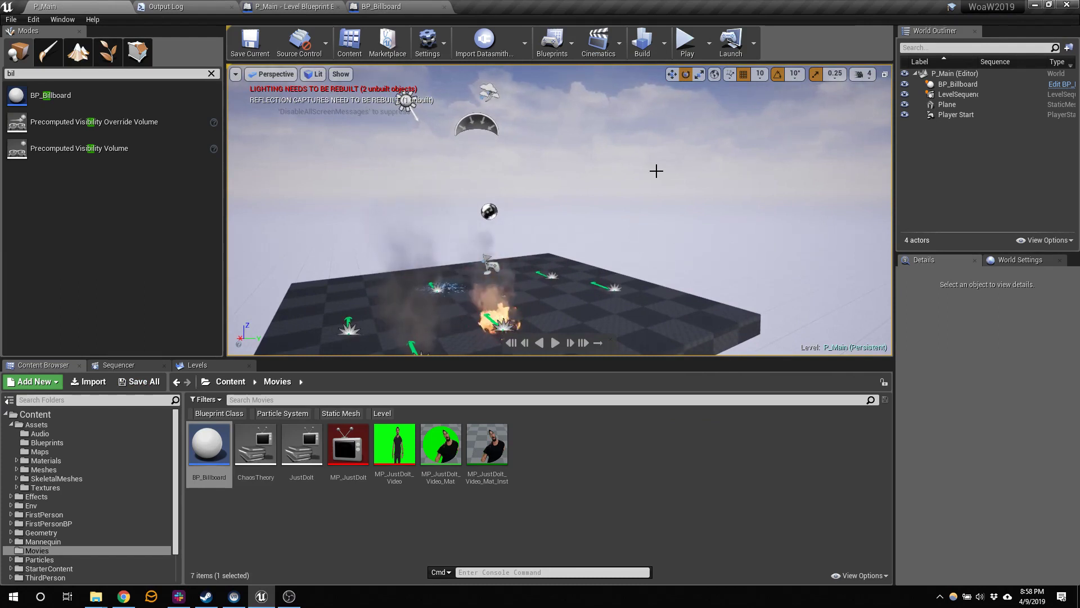
{"action": "right_click_drag", "start_coordinate": [708, 164], "coordinate": [687, 217]}
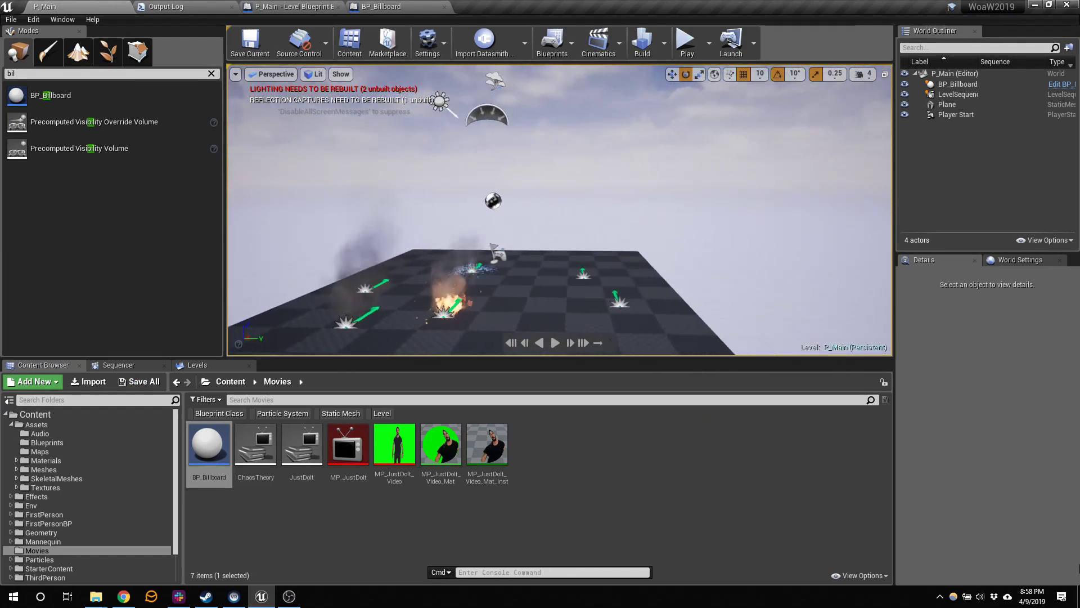
{"action": "left_click", "coordinate": [847, 576]}
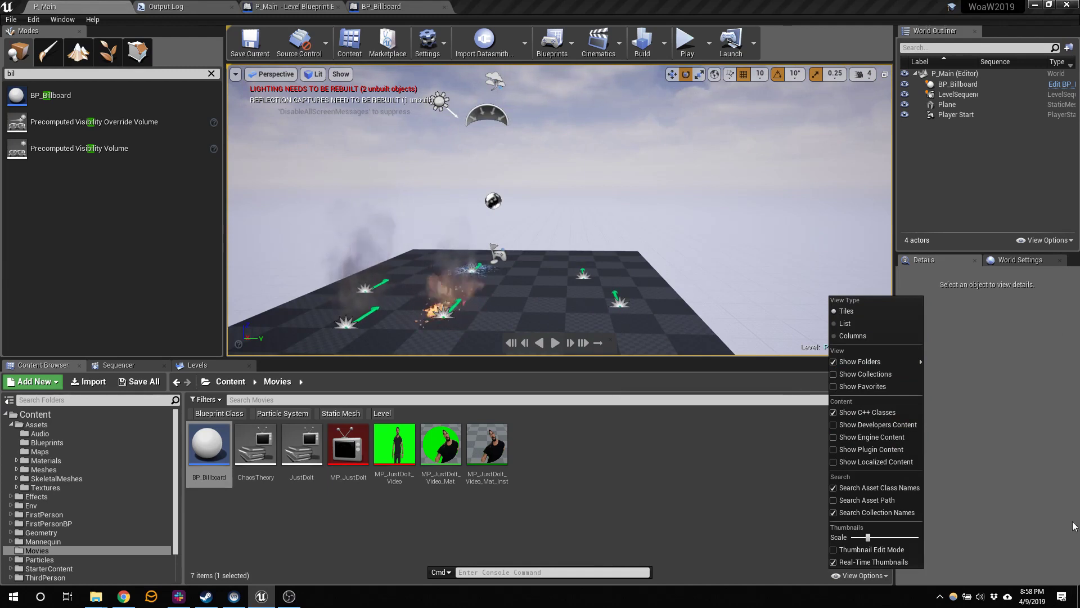
{"action": "left_click", "coordinate": [895, 437]}
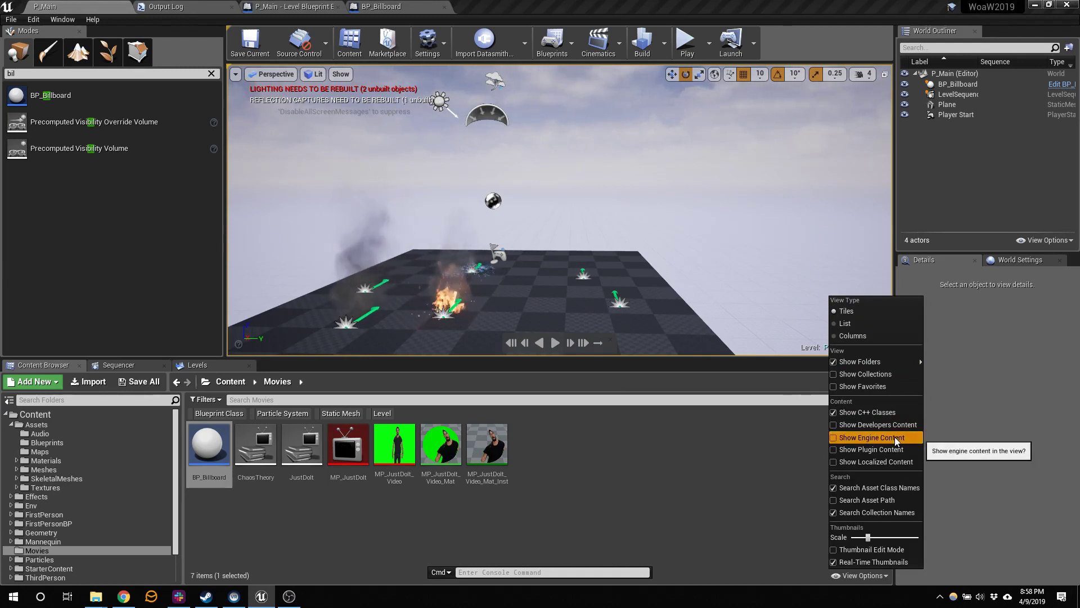
Go to the Engine Content folder and search it for "sphere".
{"action": "left_click", "coordinate": [204, 382]}
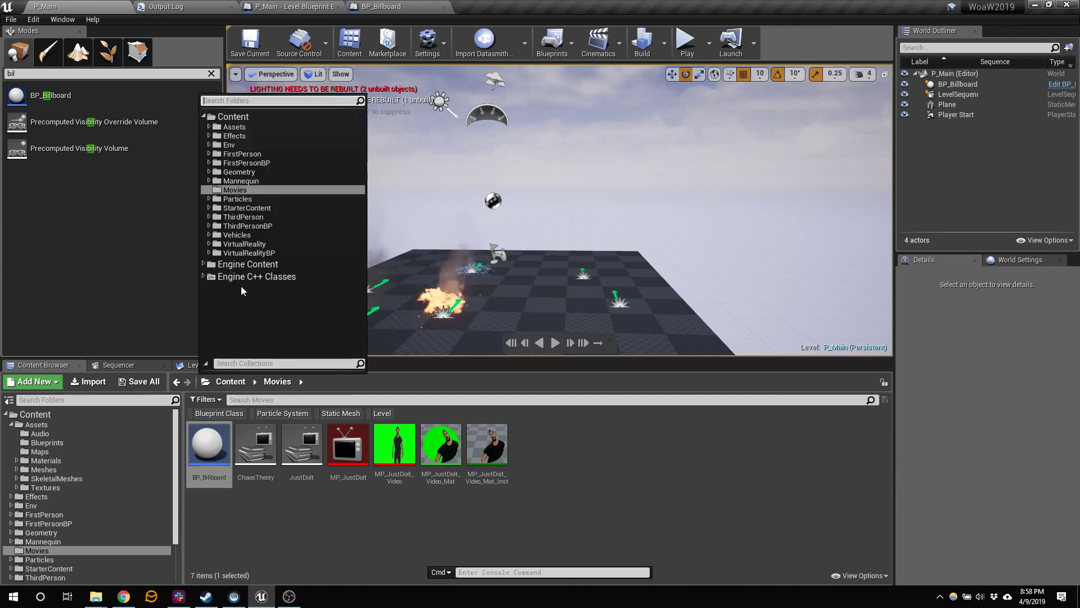
{"action": "left_click", "coordinate": [203, 265]}
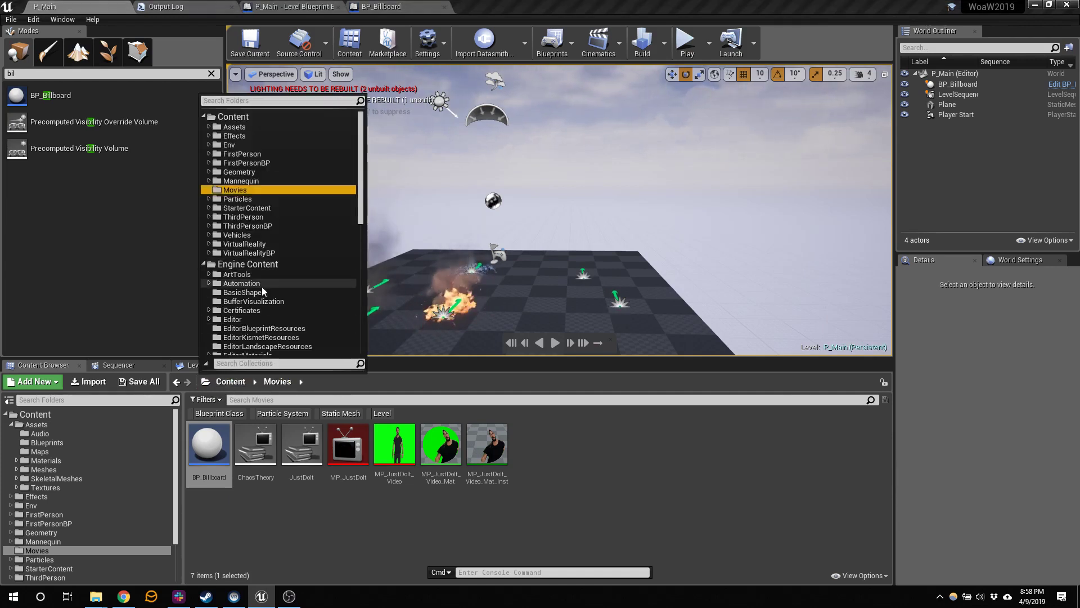
{"action": "left_click", "coordinate": [262, 264]}
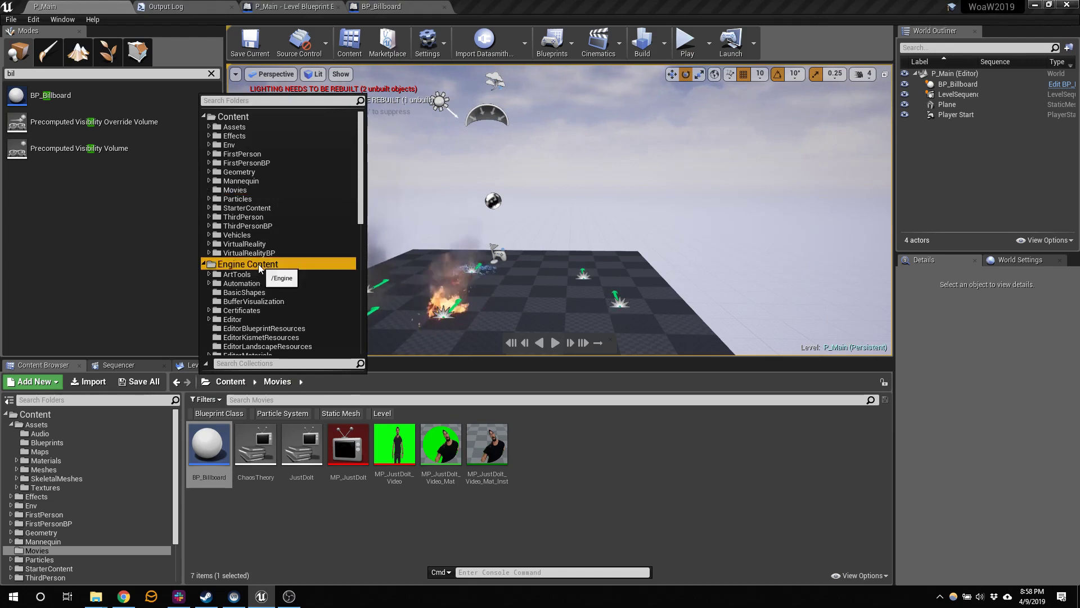
{"action": "left_click", "coordinate": [274, 400]}
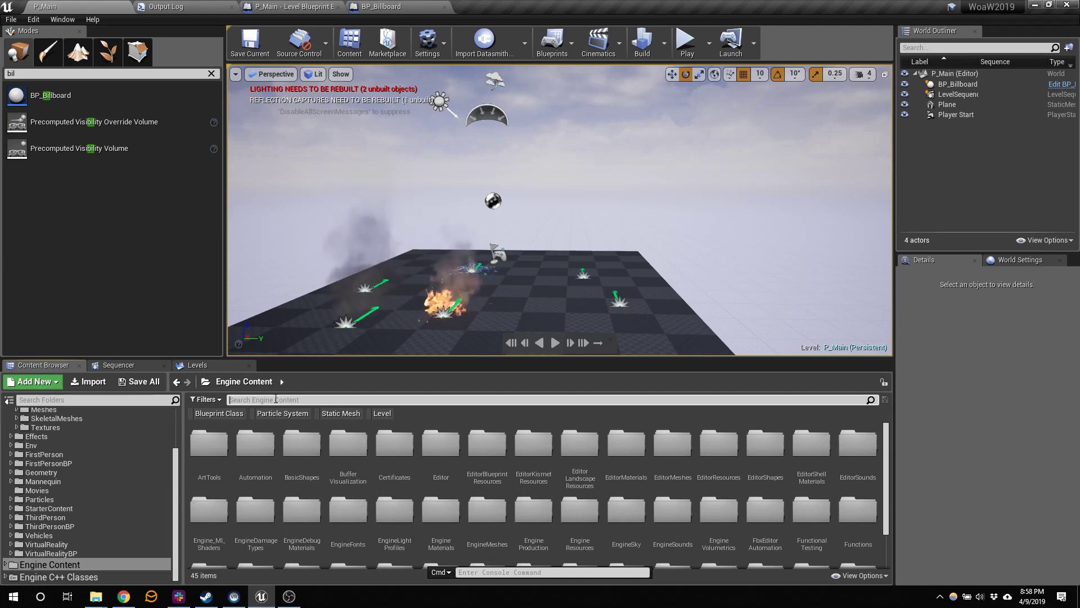
{"action": "type", "text": "sphere"}
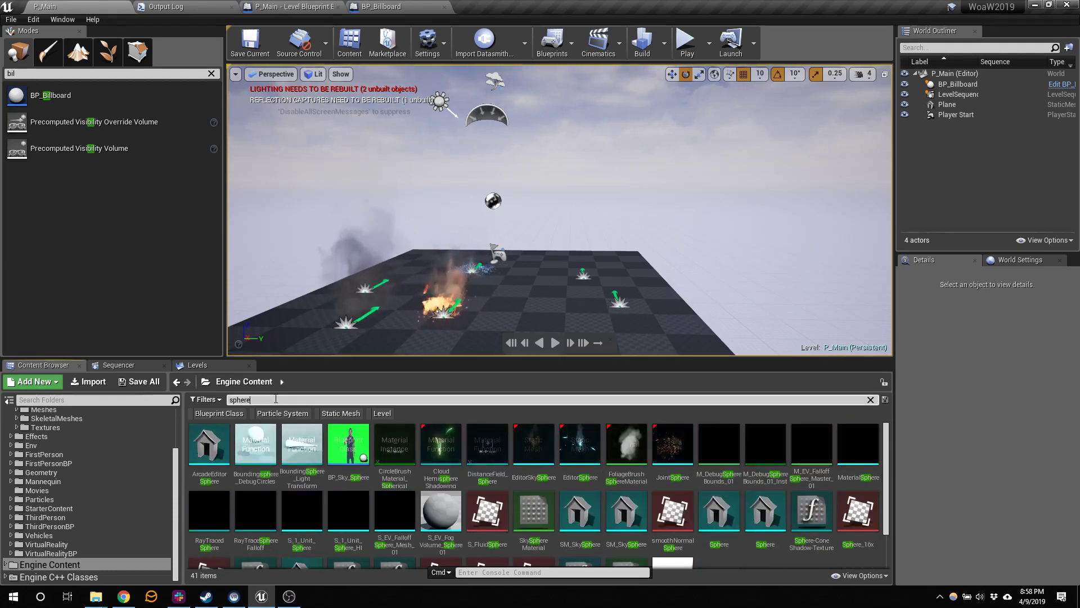
{"action": "scroll", "coordinate": [394, 495], "scroll_direction": "down", "scroll_amount": 2}
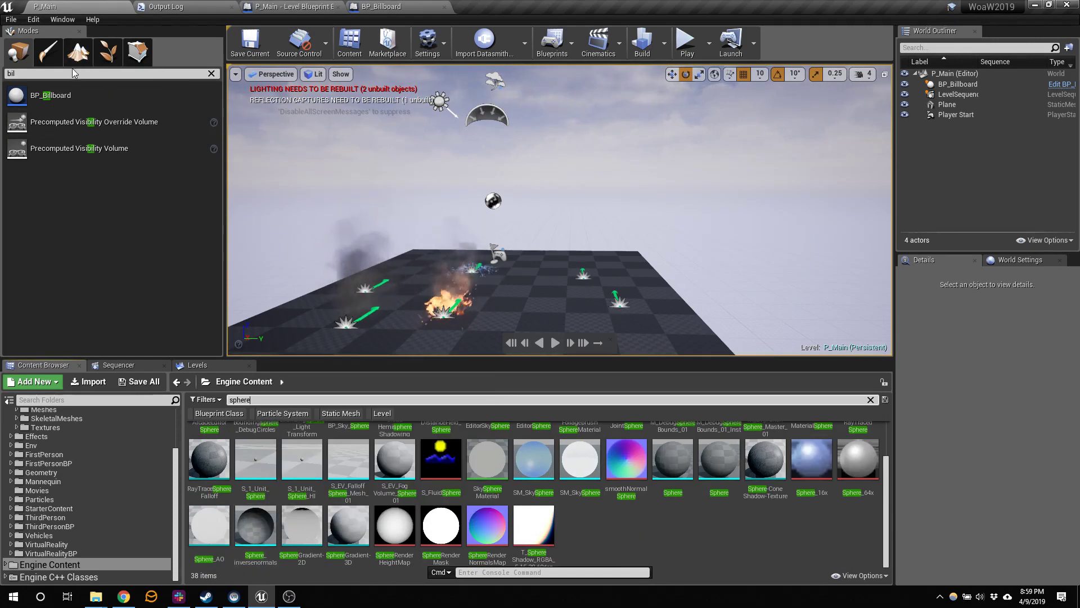
Search the placeable actor classes for "sphere" and clear the search to list the basic shapes.
{"action": "key", "text": "BackSpace"}
{"action": "key", "text": "BackSpace"}
{"action": "key", "text": "BackSpace"}
{"action": "type", "text": "sphere"}
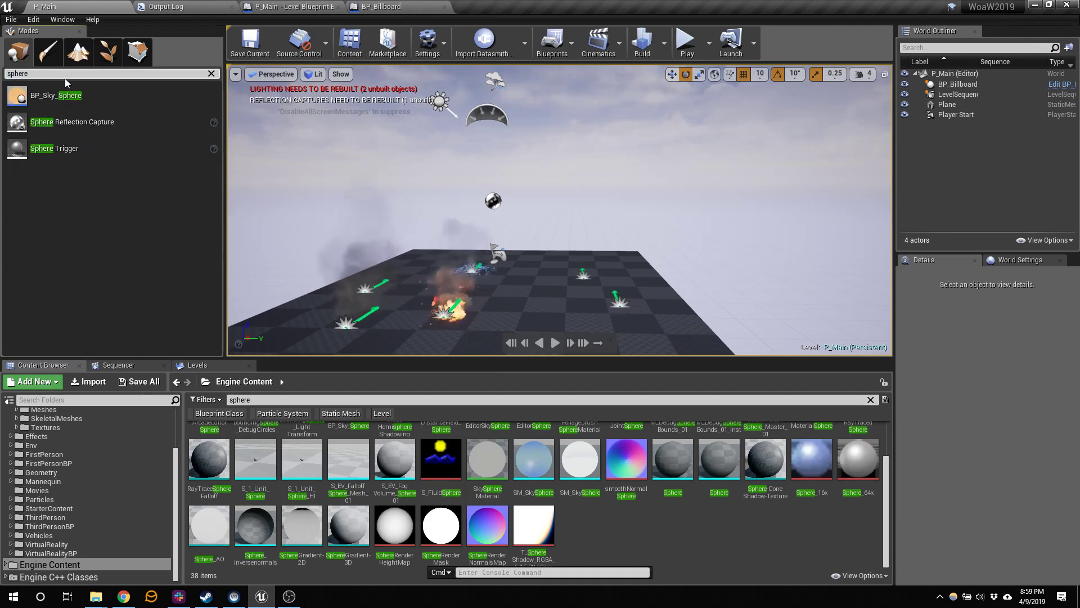
{"action": "left_click", "coordinate": [212, 74]}
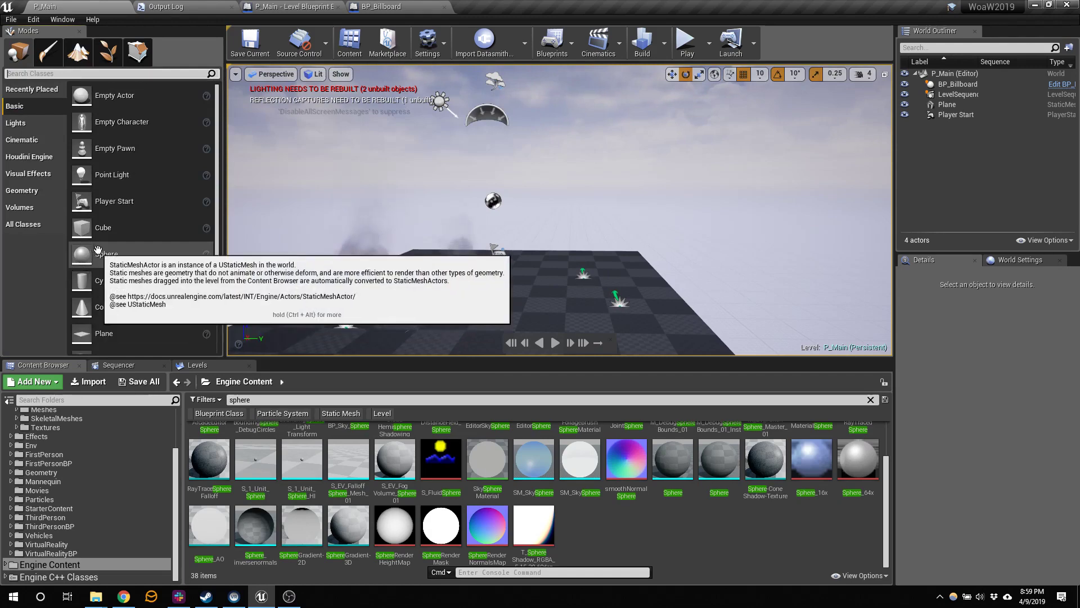
Place a basic Sphere on the floor of the level and set its scale to 10 on all three axes.
{"action": "left_click_drag", "start_coordinate": [70, 260], "coordinate": [540, 298]}
{"action": "left_click", "coordinate": [971, 395]}
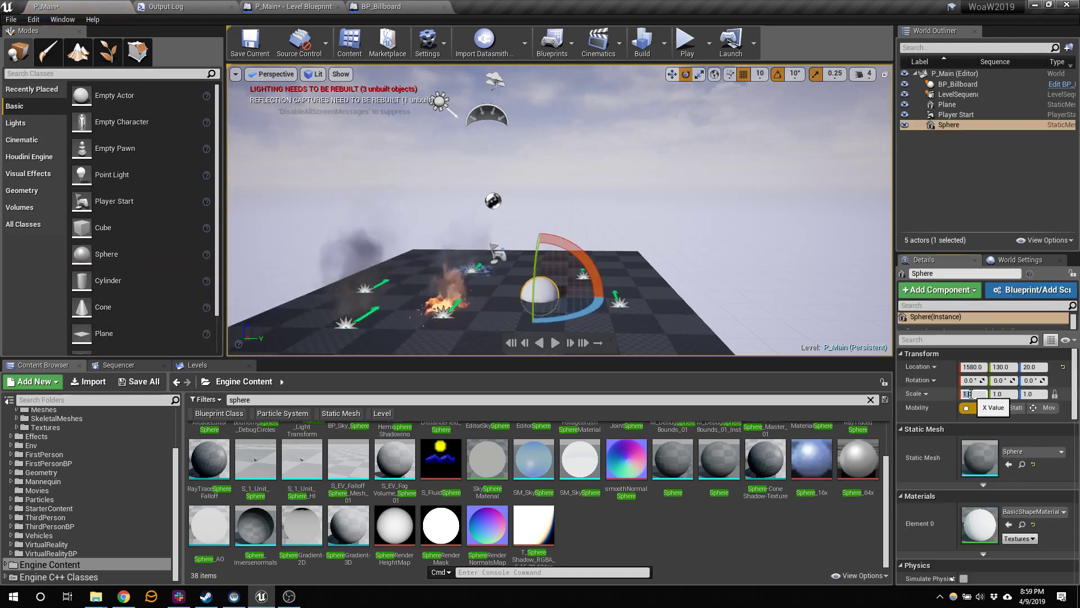
{"action": "type", "text": "100"}
{"action": "key", "text": "Tab"}
{"action": "type", "text": "10"}
{"action": "key", "text": "Tab"}
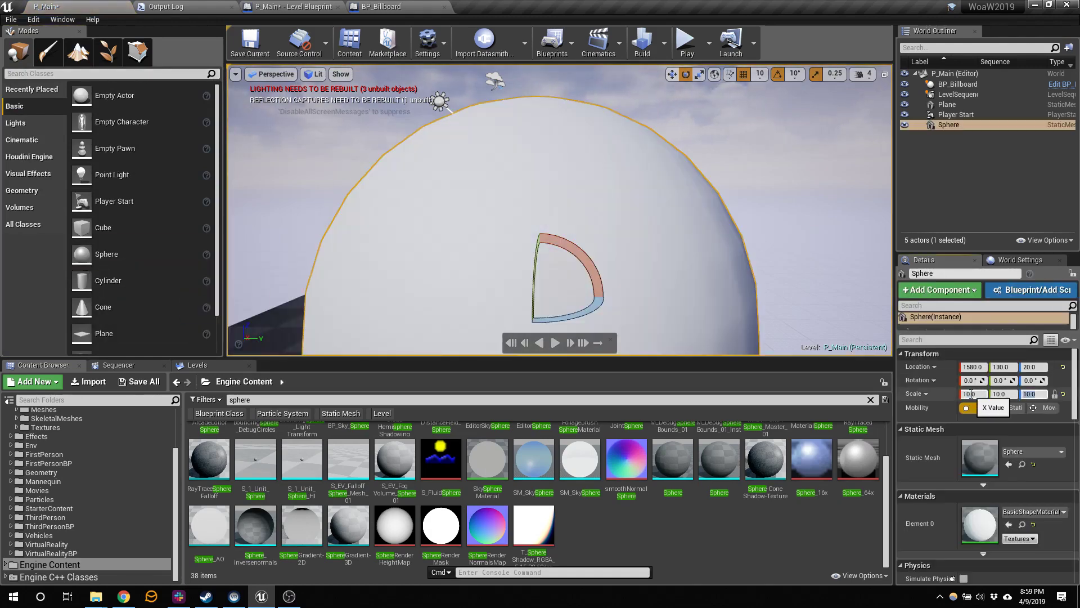
Examine the basic sphere's surface from the inside and from the outside.
{"action": "key", "text": "w"}
{"action": "right_click_drag", "start_coordinate": [843, 194], "coordinate": [749, 175]}
{"action": "key", "text": "s"}
{"action": "key", "text": "w"}
{"action": "key", "text": "w"}
{"action": "right_click_drag", "start_coordinate": [806, 213], "coordinate": [783, 213]}
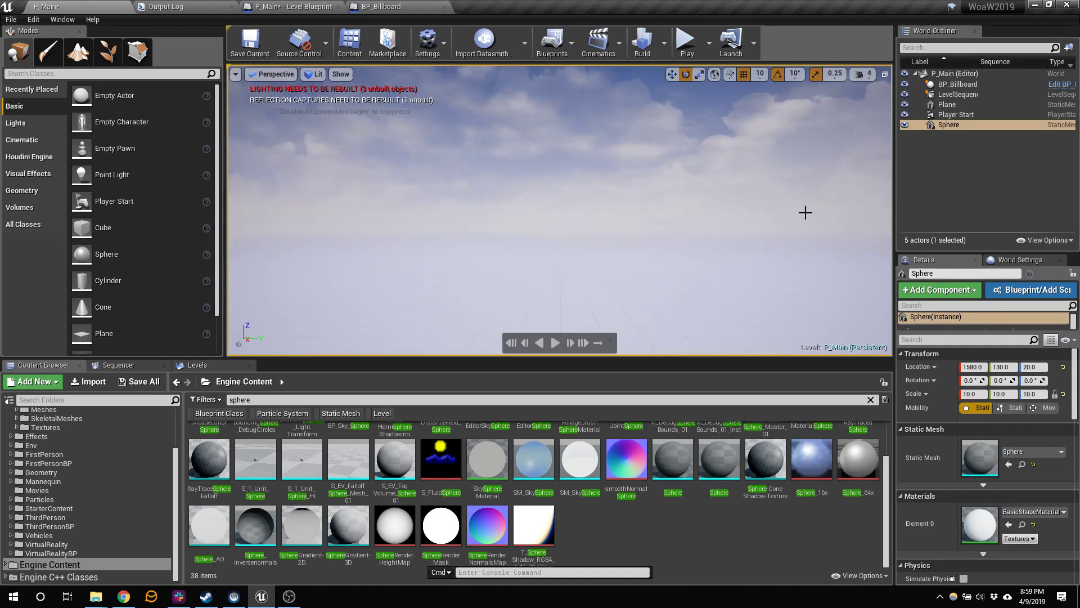
{"action": "key", "text": "f"}
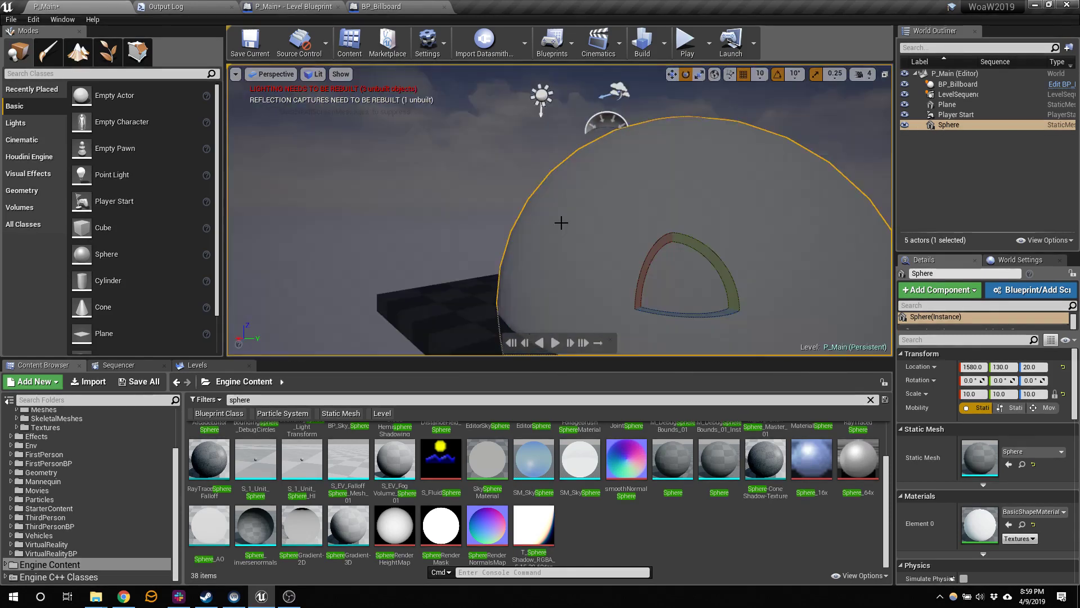
Undo the last key deletion and delete the basic sphere from the level.
{"action": "key", "text": "ctrl+z"}
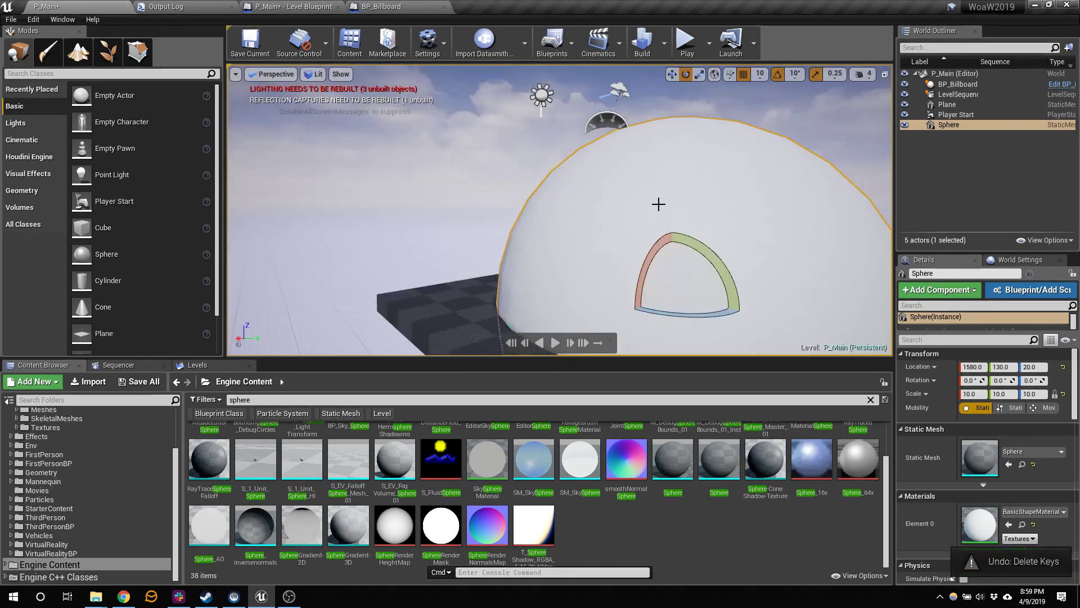
{"action": "key", "text": "Delete"}
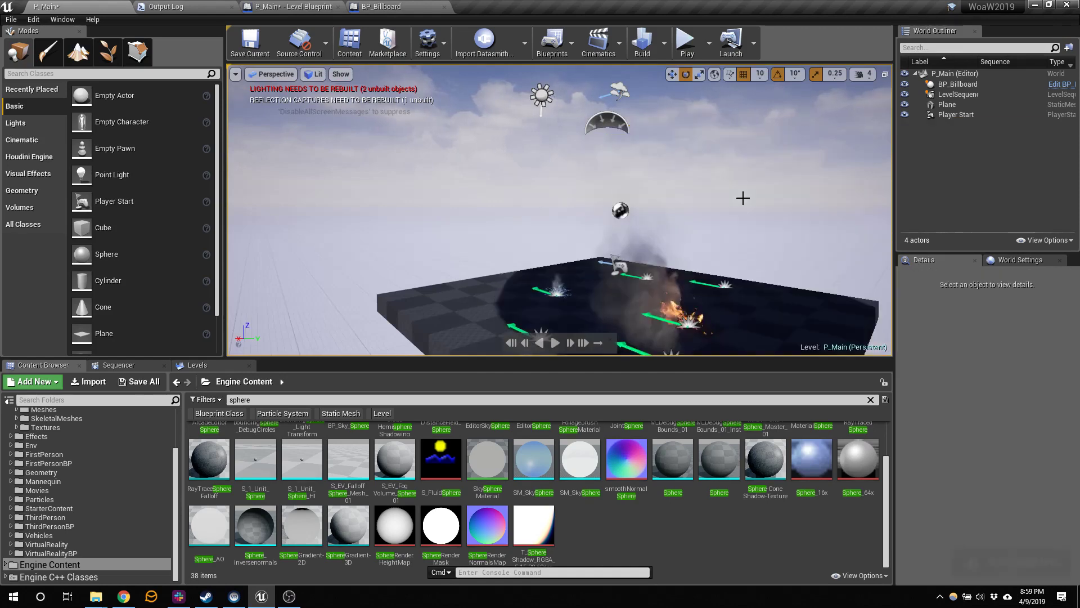
Place the Sphere_inversenormals mesh from the engine content on the level's checkered floor.
{"action": "right_click_drag", "start_coordinate": [557, 214], "coordinate": [448, 223]}
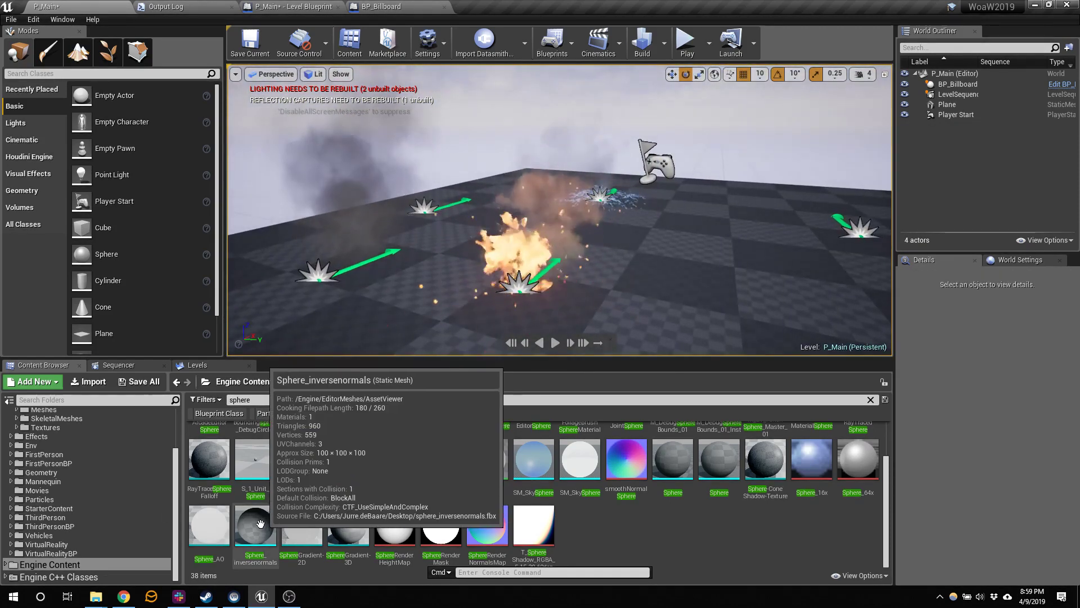
{"action": "left_click_drag", "start_coordinate": [256, 526], "coordinate": [607, 261]}
{"action": "right_click_drag", "start_coordinate": [607, 261], "coordinate": [433, 256]}
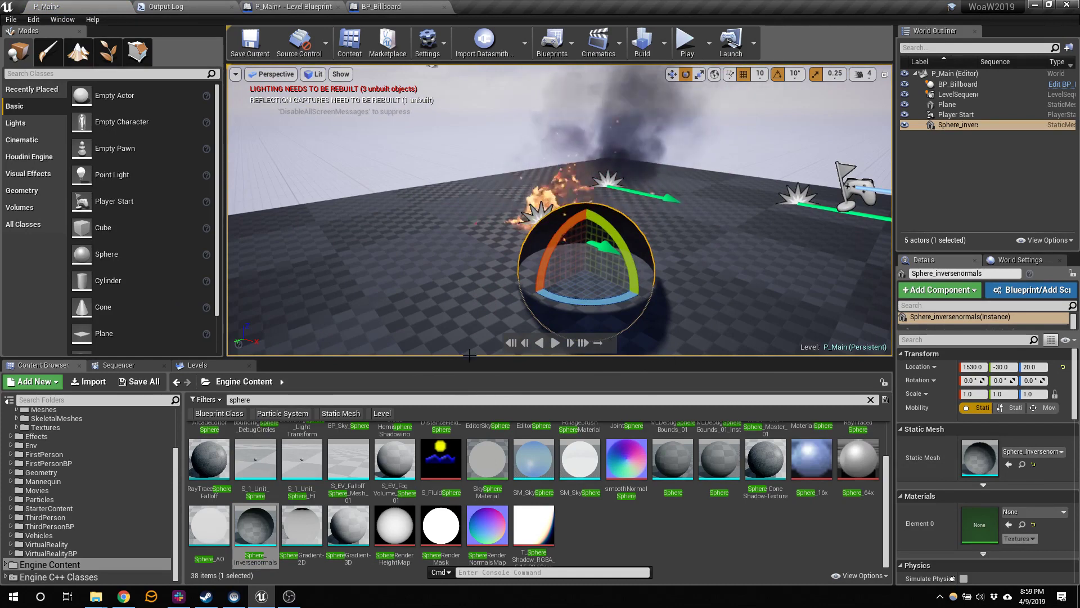
Set the inverted-normals sphere's scale to 10 on all three axes and examine it from inside.
{"action": "left_click", "coordinate": [982, 393]}
{"action": "type", "text": "10"}
{"action": "key", "text": "Return"}
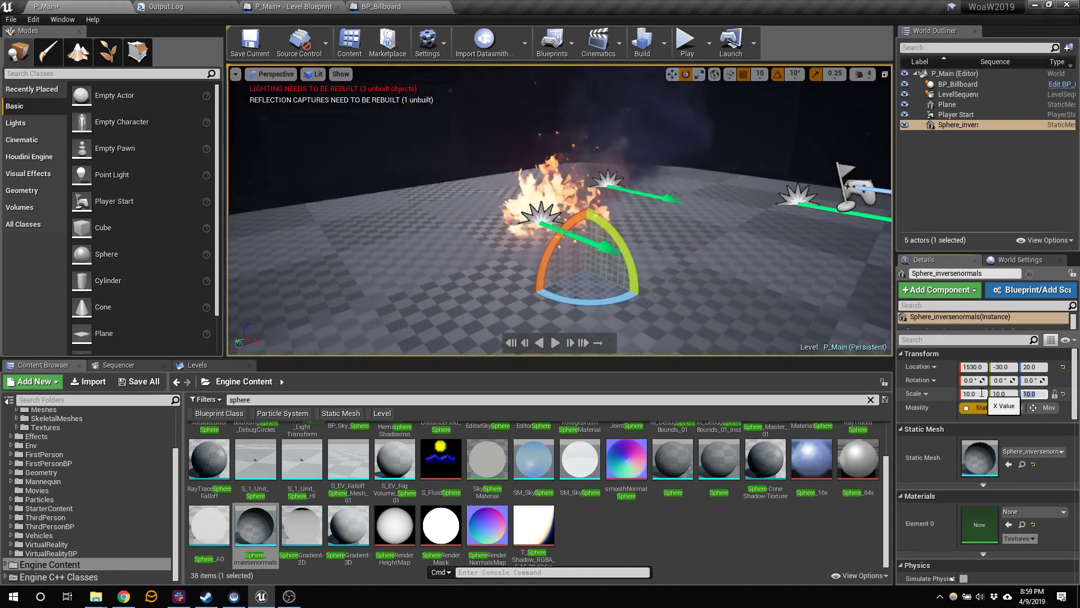
{"action": "key", "text": "s"}
{"action": "right_click_drag", "start_coordinate": [742, 93], "coordinate": [867, 90]}
{"action": "key", "text": "w"}
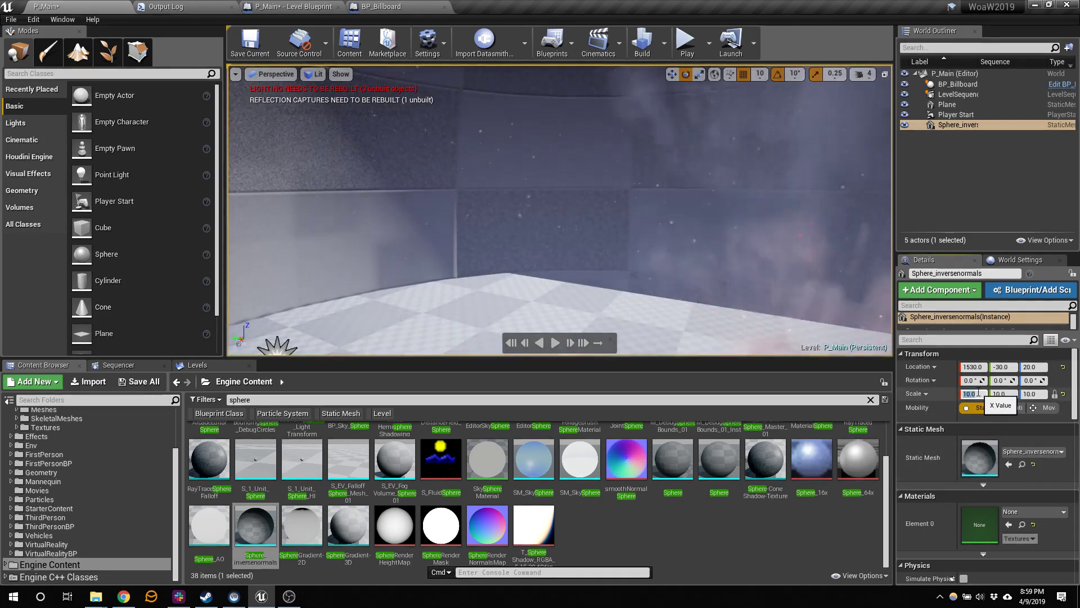
Set the sphere's scale to 50 on all three axes and examine how it encloses the checkered floor.
{"action": "type", "text": "50"}
{"action": "key", "text": "Return"}
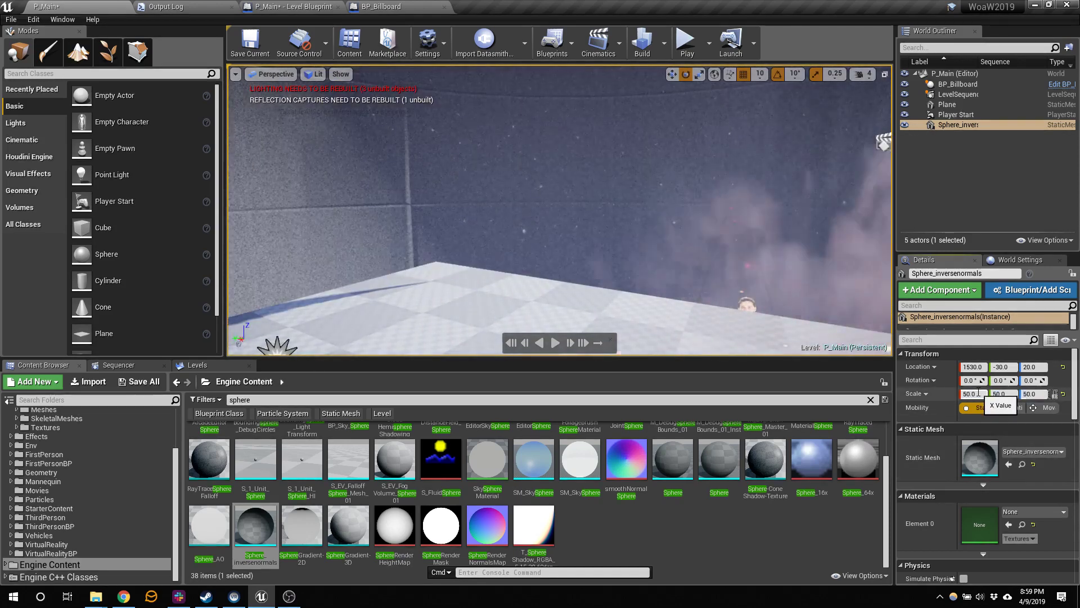
{"action": "right_click_drag", "start_coordinate": [808, 295], "coordinate": [635, 77]}
{"action": "key", "text": "s"}
{"action": "key", "text": "w"}
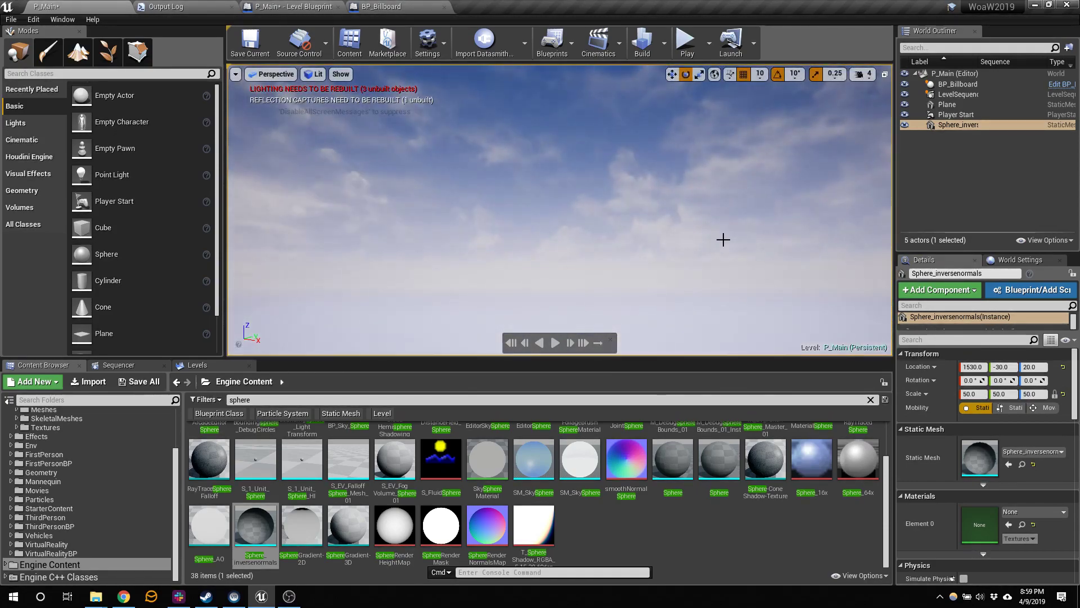
{"action": "right_click_drag", "start_coordinate": [718, 241], "coordinate": [900, 290]}
{"action": "key", "text": "w"}
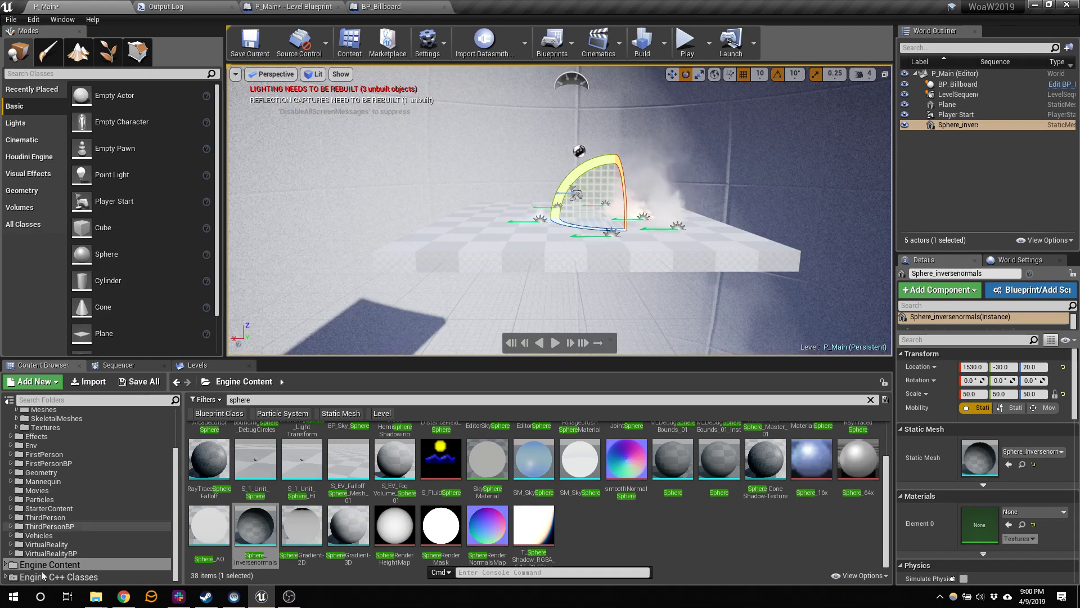
Delete the engine-content Sphere_inversenormals actor from the level.
{"action": "mouse_move", "coordinate": [130, 601]}
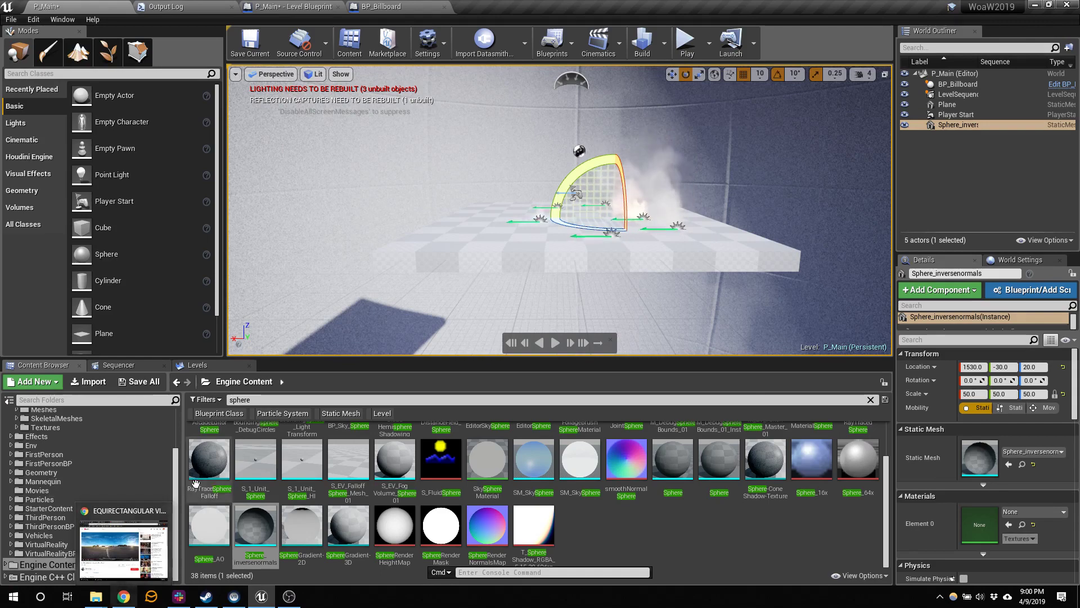
{"action": "left_click", "coordinate": [954, 143]}
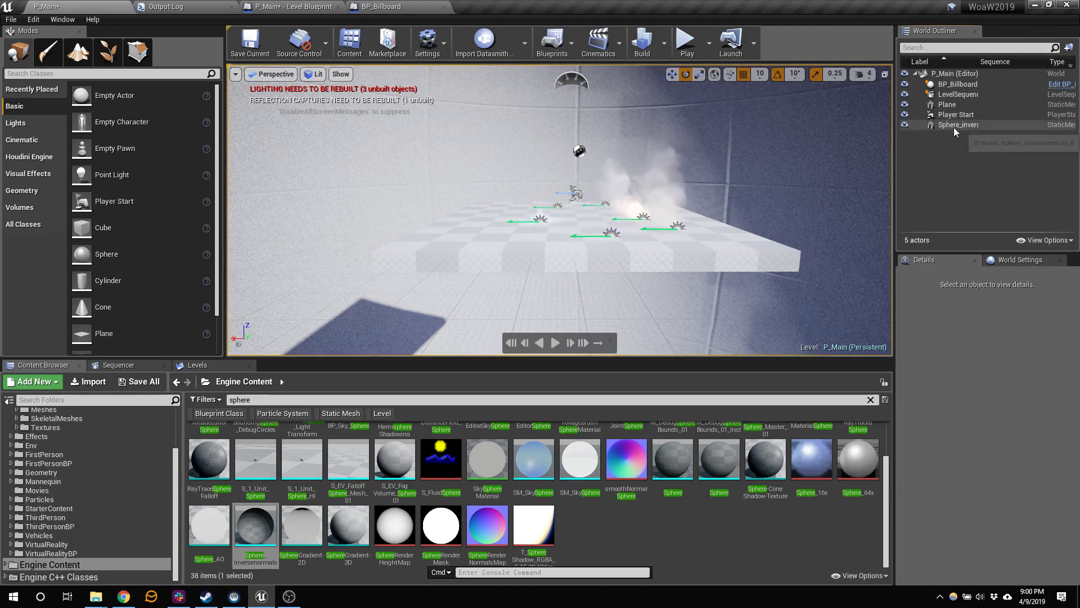
{"action": "left_click", "coordinate": [954, 125]}
{"action": "key", "text": "Delete"}
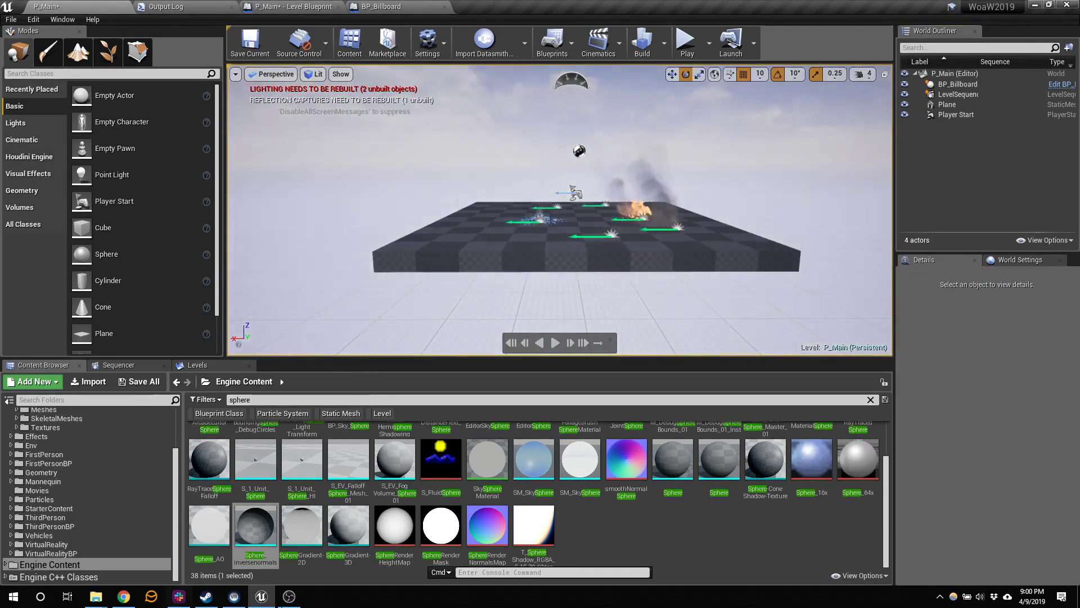
Copy the Sphere_inversenormals mesh from the engine content into the project's Assets/Meshes folder.
{"action": "scroll", "coordinate": [147, 465], "scroll_direction": "up", "scroll_amount": 3}
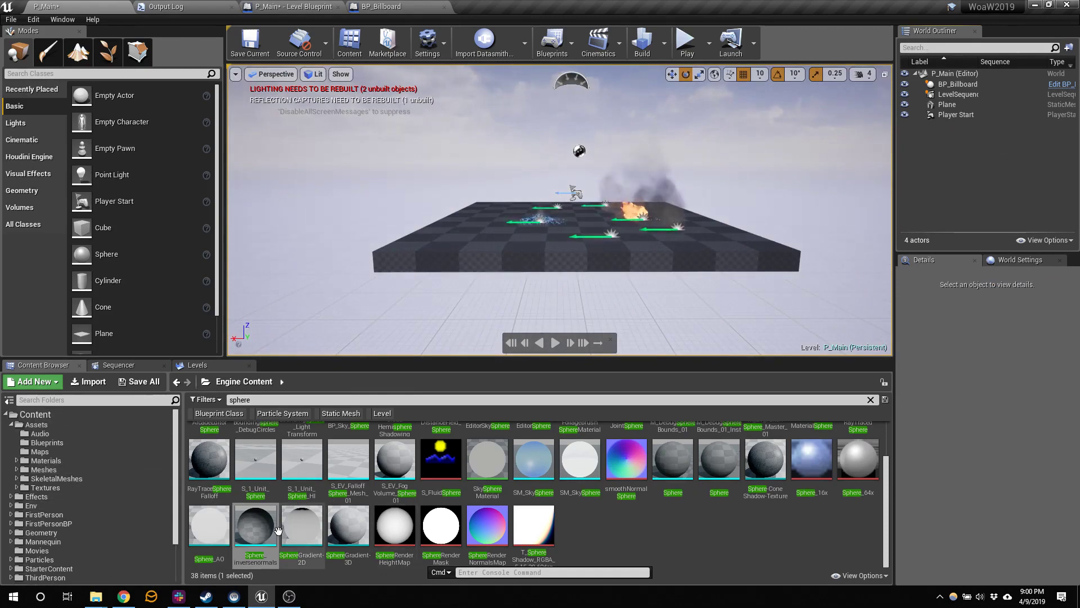
{"action": "left_click_drag", "start_coordinate": [278, 531], "coordinate": [68, 473]}
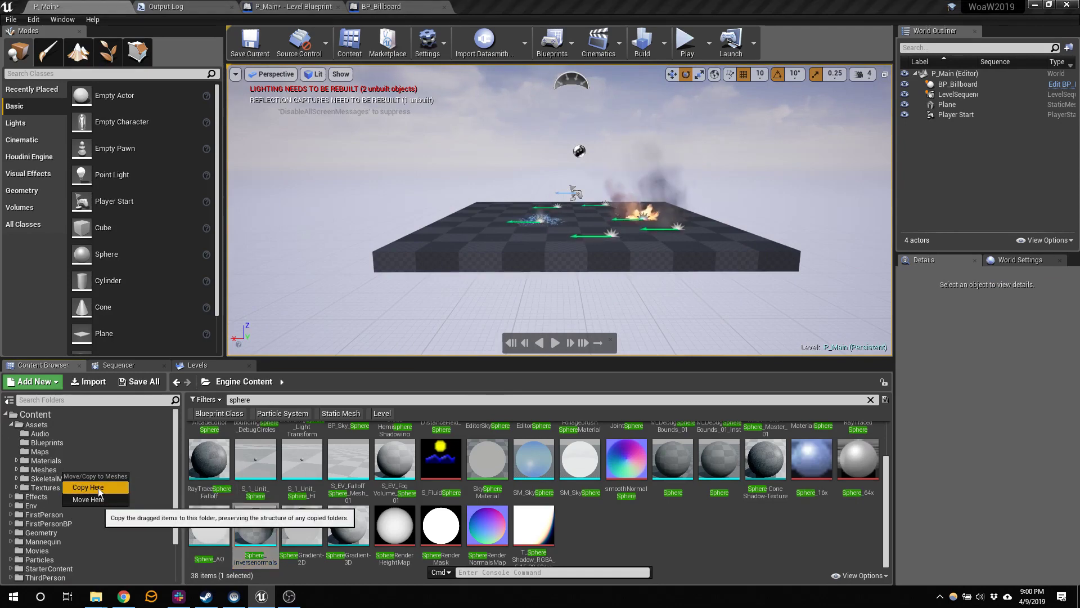
{"action": "left_click", "coordinate": [98, 487]}
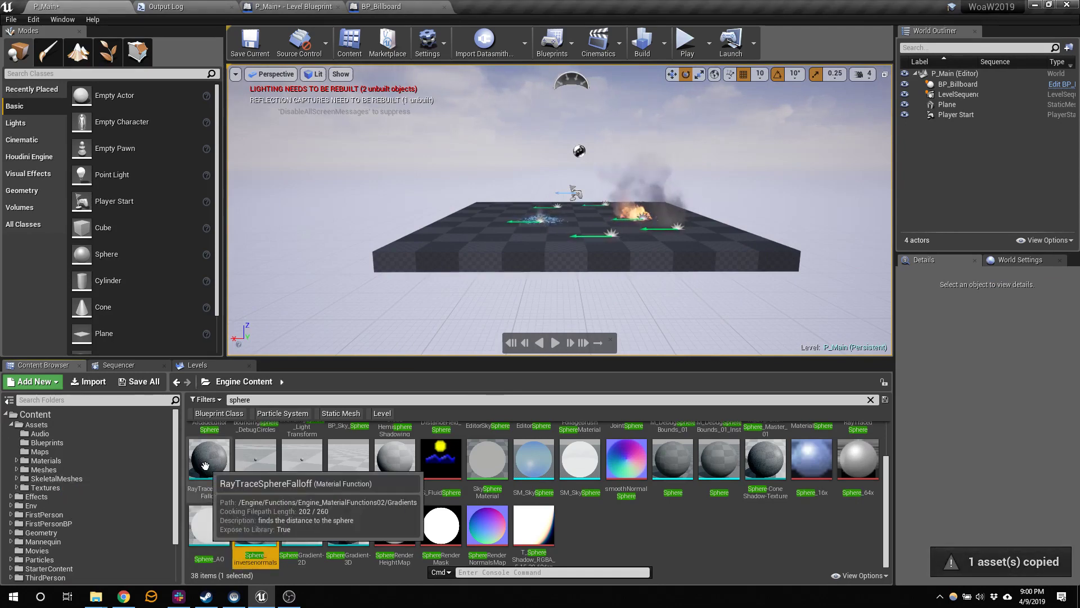
Place the copied Sphere_inversenormals mesh from Assets/Meshes on the level's checkered floor.
{"action": "left_click", "coordinate": [45, 452]}
{"action": "left_click", "coordinate": [50, 461]}
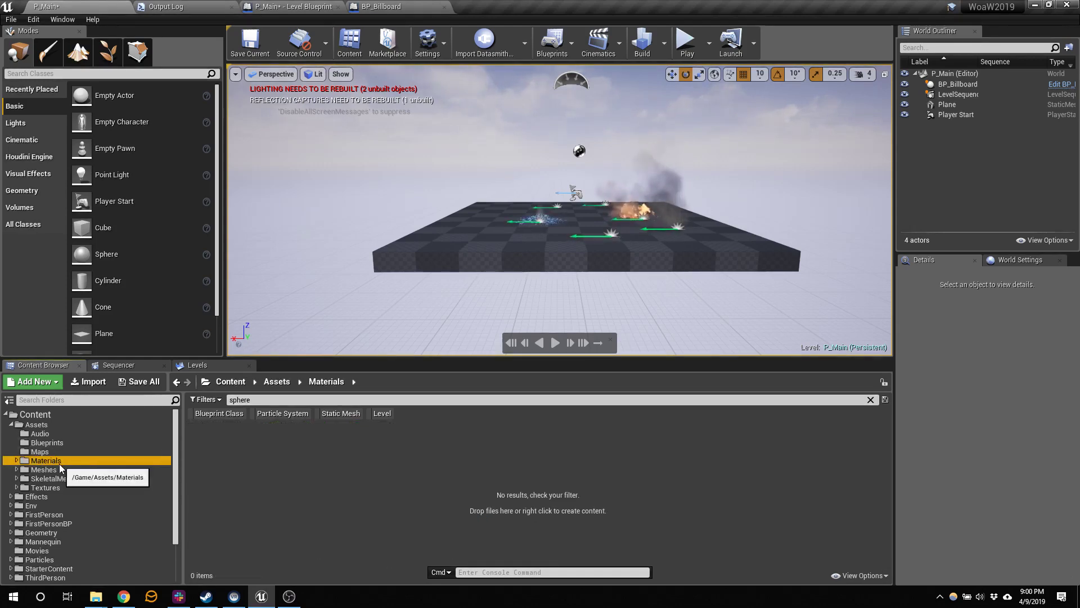
{"action": "left_click", "coordinate": [44, 469]}
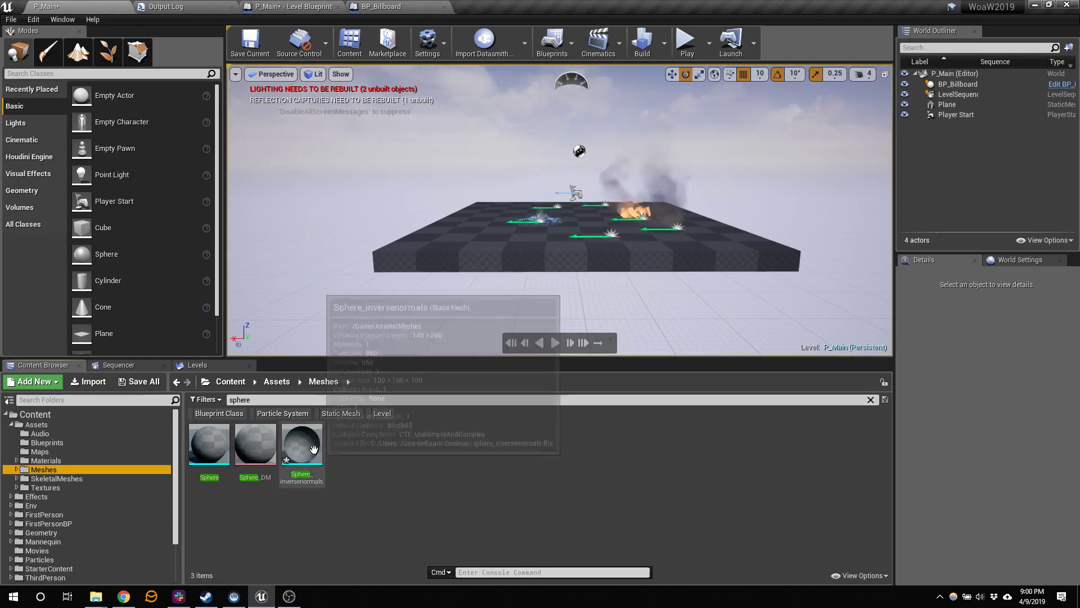
{"action": "left_click_drag", "start_coordinate": [313, 449], "coordinate": [531, 276]}
{"action": "left_click_drag", "start_coordinate": [570, 227], "coordinate": [570, 226]}
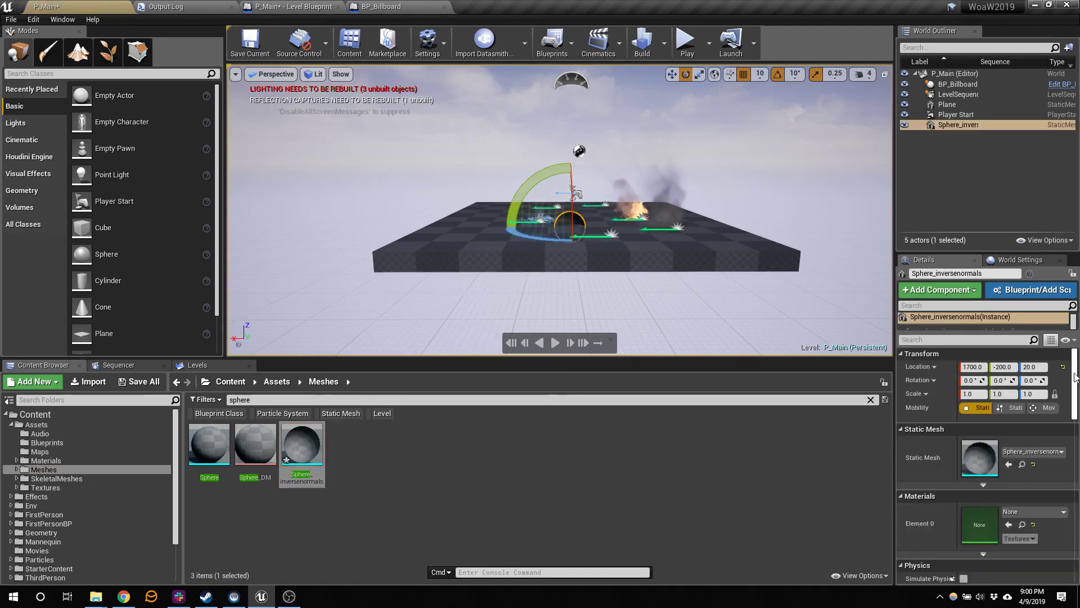
Set the newly placed sphere's scale to 50 on all three axes.
{"action": "left_click", "coordinate": [976, 394]}
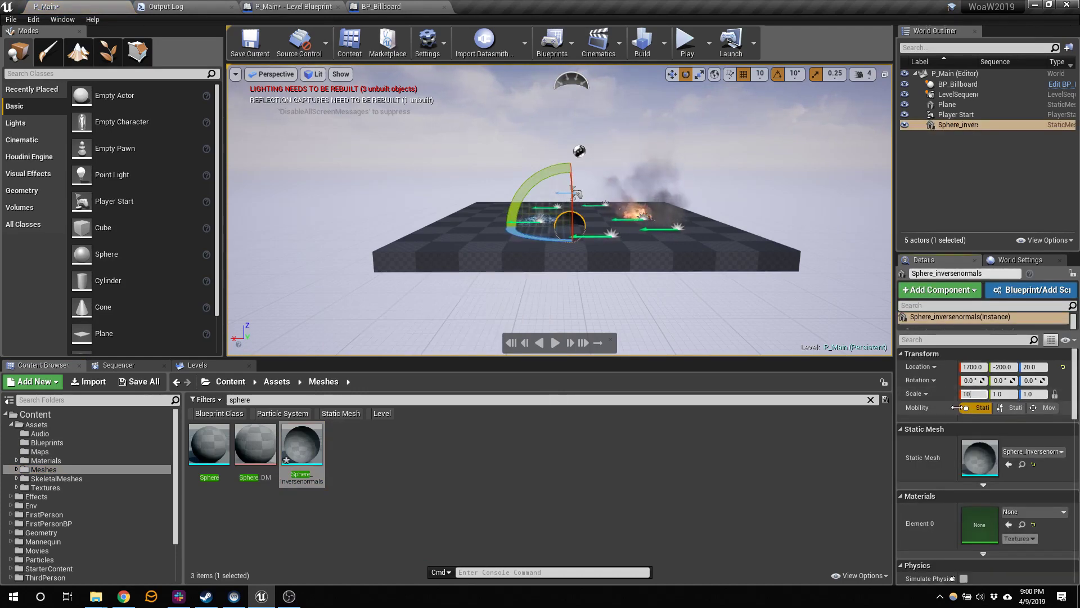
{"action": "type", "text": "50"}
{"action": "key", "text": "Tab"}
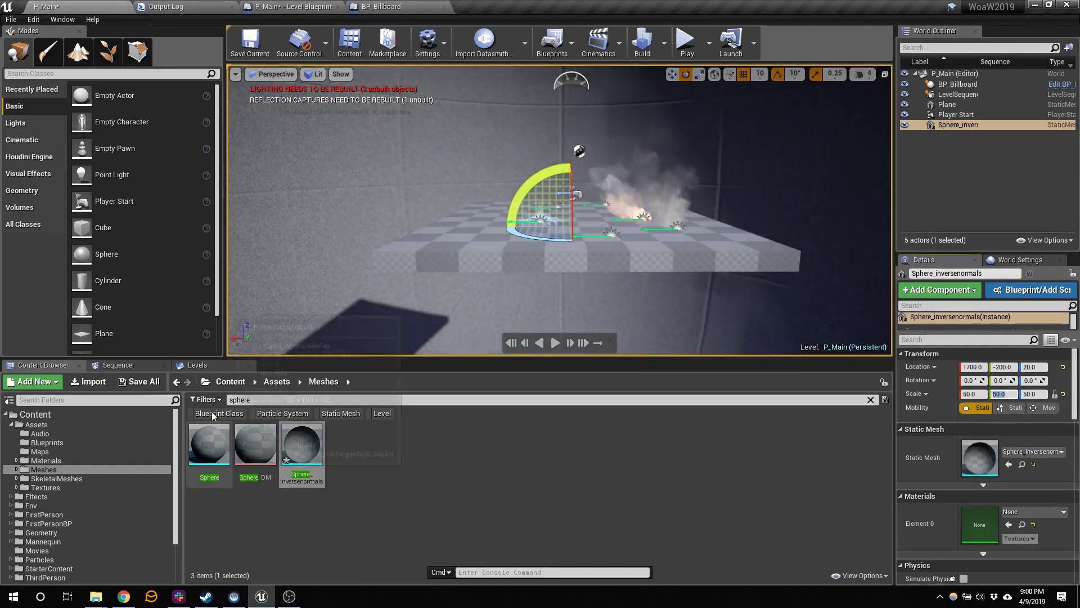
Clear the sphere asset search and open the Assets/Textures folder.
{"action": "left_click", "coordinate": [37, 426]}
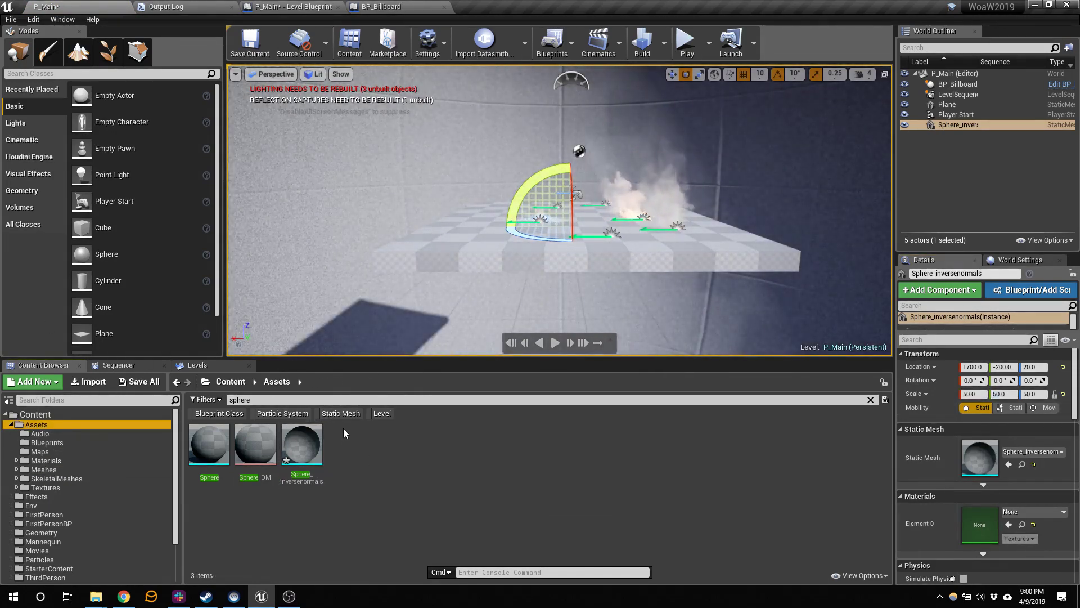
{"action": "left_click", "coordinate": [870, 400]}
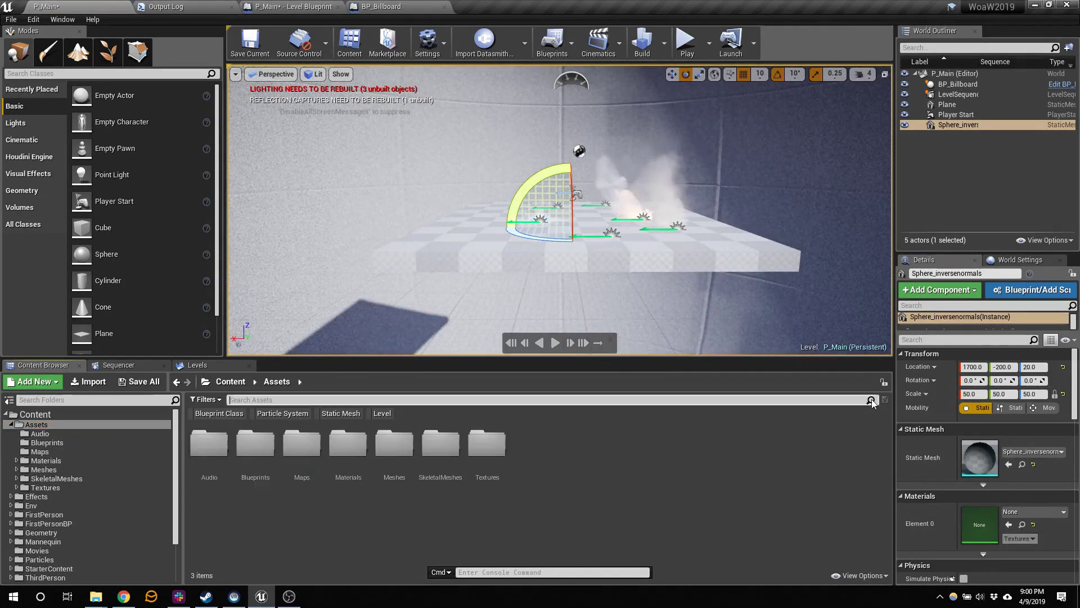
{"action": "double_click", "coordinate": [500, 445]}
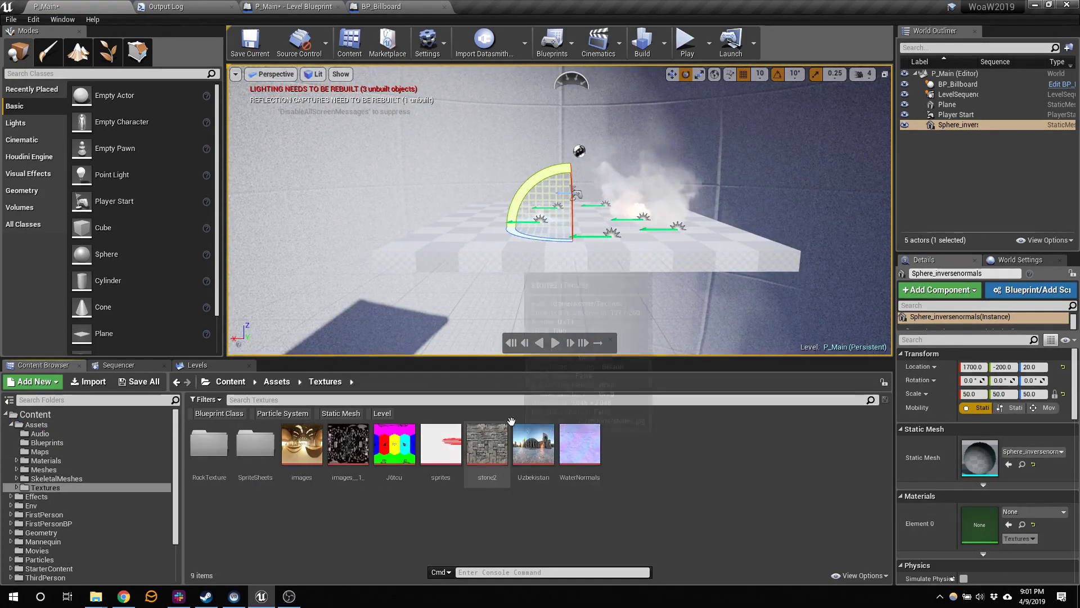
{"action": "left_click", "coordinate": [88, 382]}
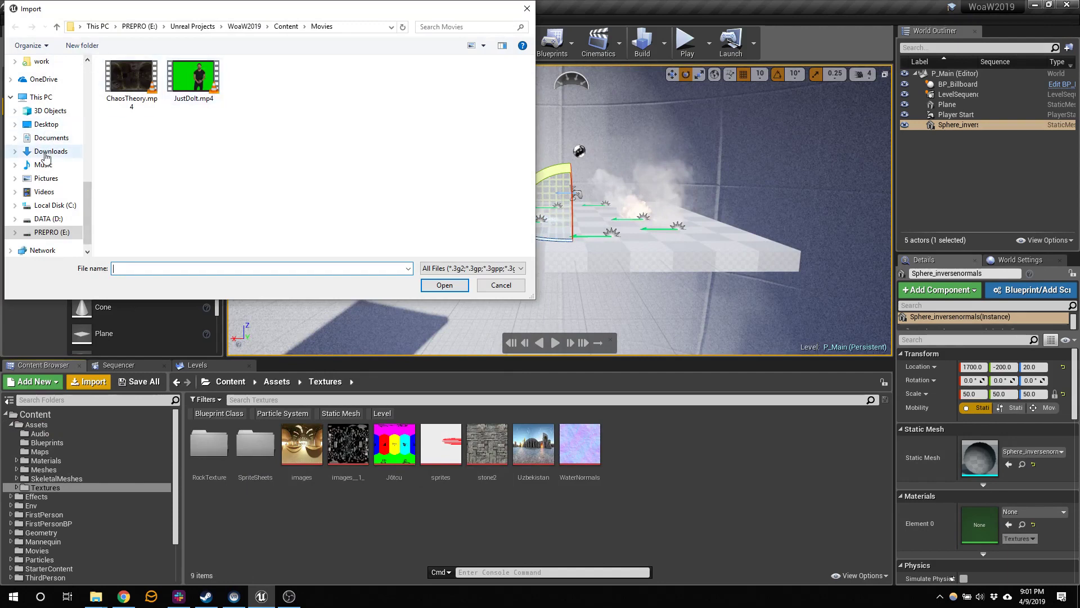
{"action": "left_click", "coordinate": [47, 154]}
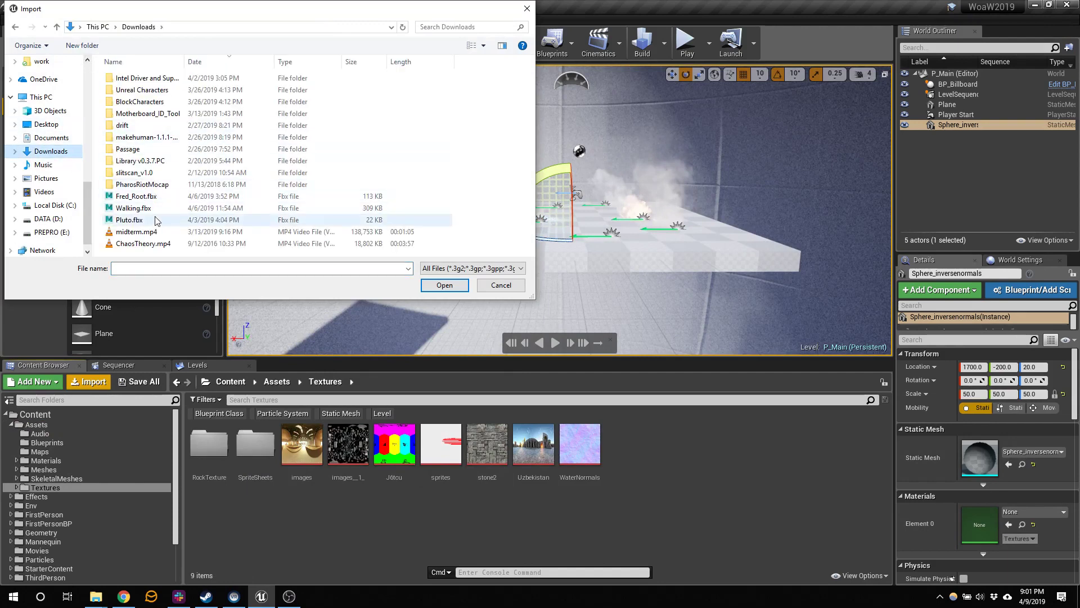
{"action": "left_click", "coordinate": [526, 10]}
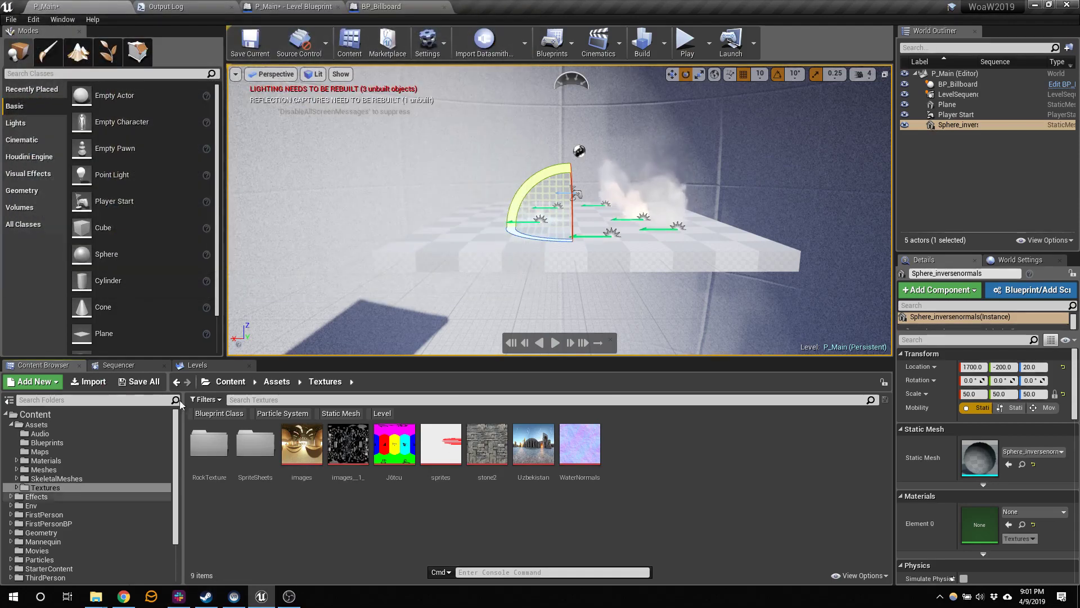
Import Equirectan.jpg from the WoaW2019 project's Imports folder into Assets/Textures.
{"action": "left_click", "coordinate": [88, 381]}
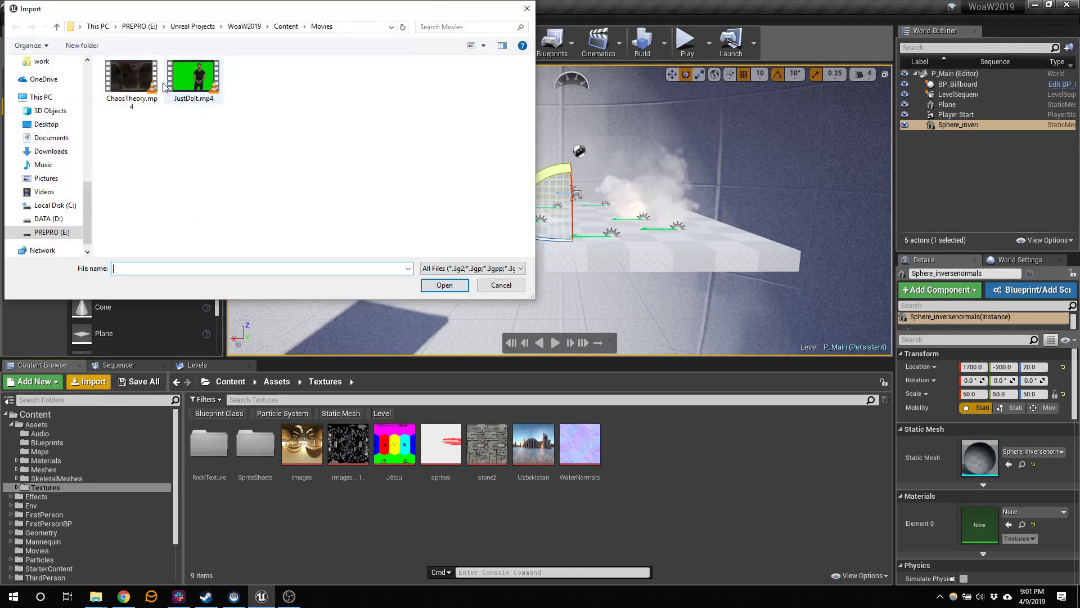
{"action": "scroll", "coordinate": [63, 105], "scroll_direction": "up", "scroll_amount": 1}
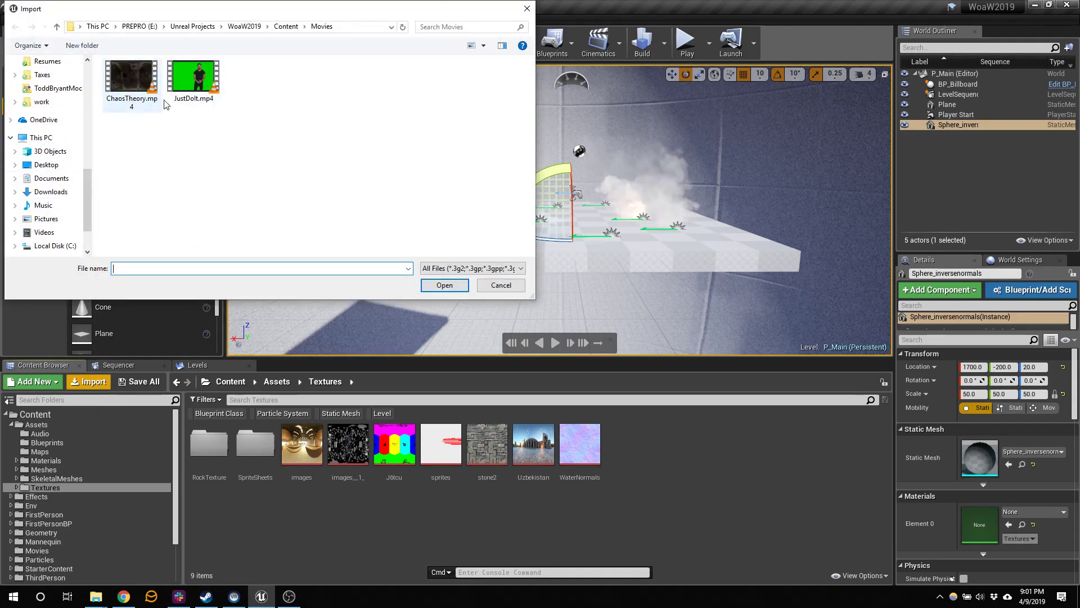
{"action": "left_click", "coordinate": [193, 26]}
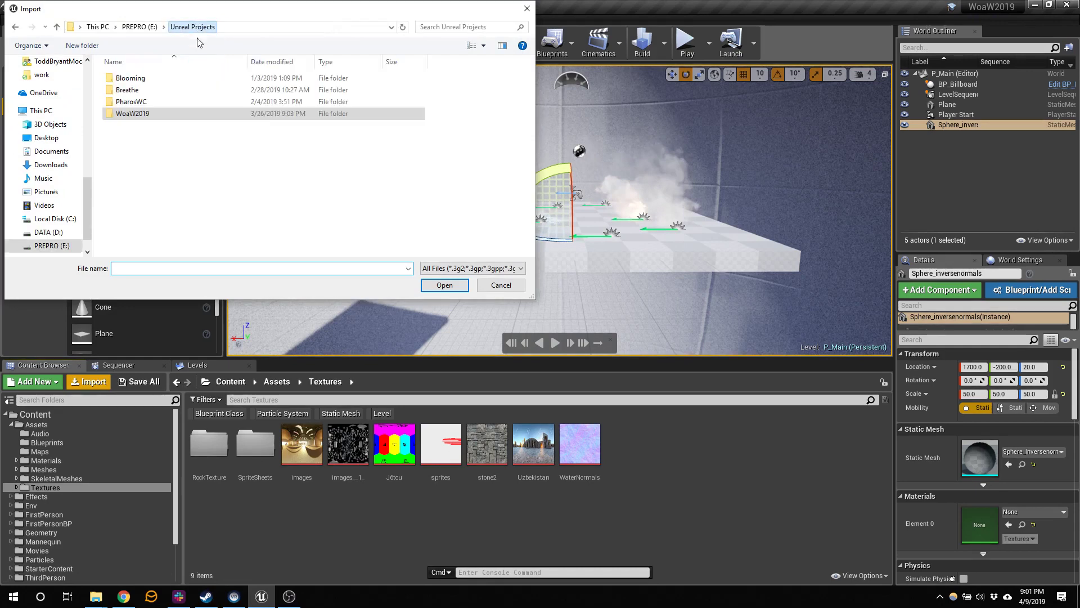
{"action": "double_click", "coordinate": [140, 118]}
{"action": "double_click", "coordinate": [142, 116]}
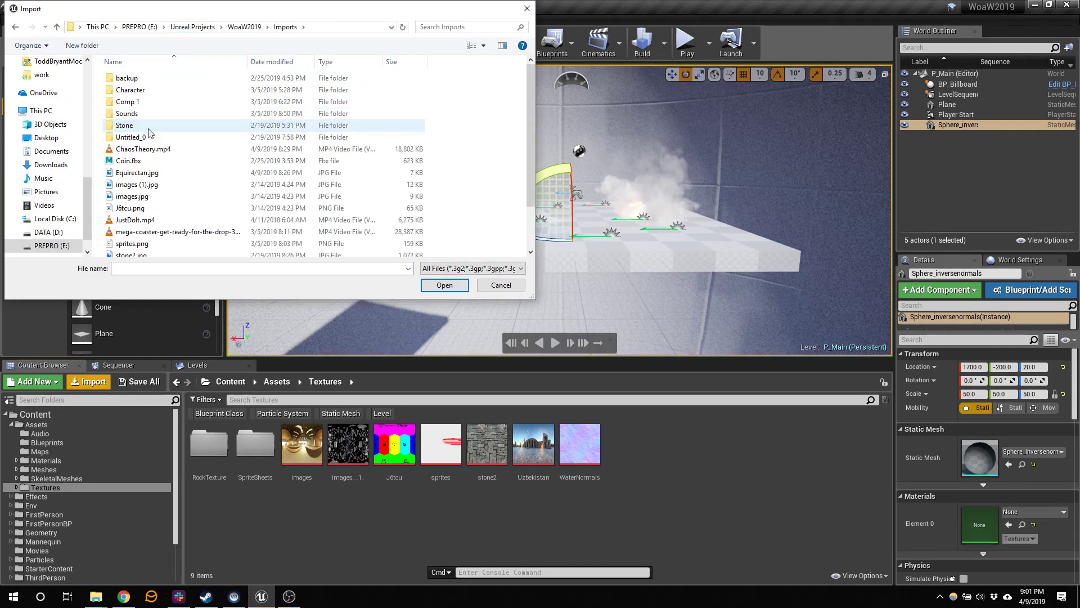
{"action": "left_click", "coordinate": [164, 174]}
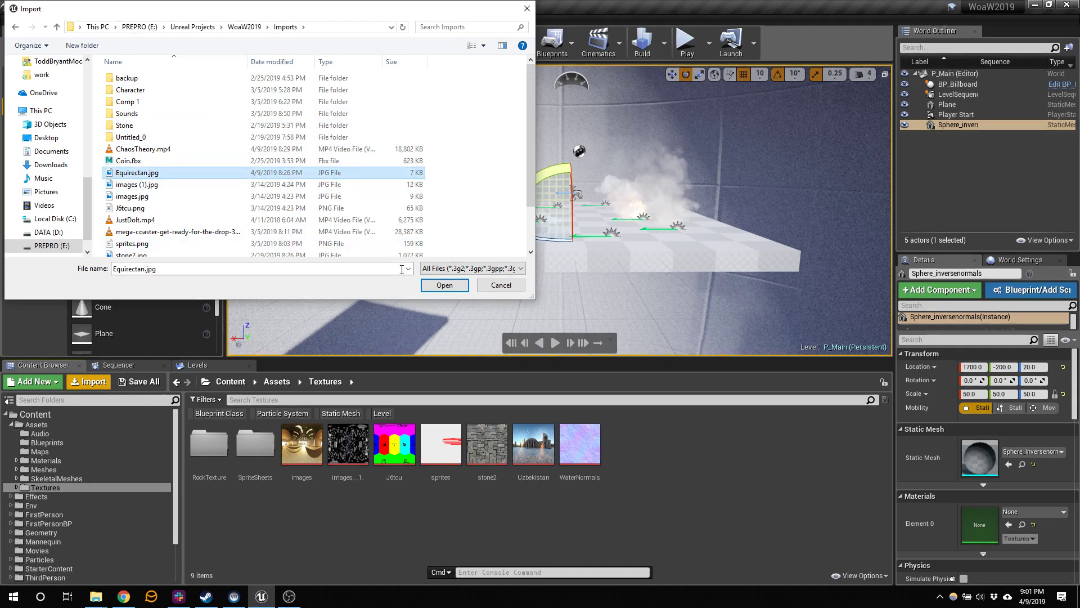
{"action": "left_click", "coordinate": [439, 286]}
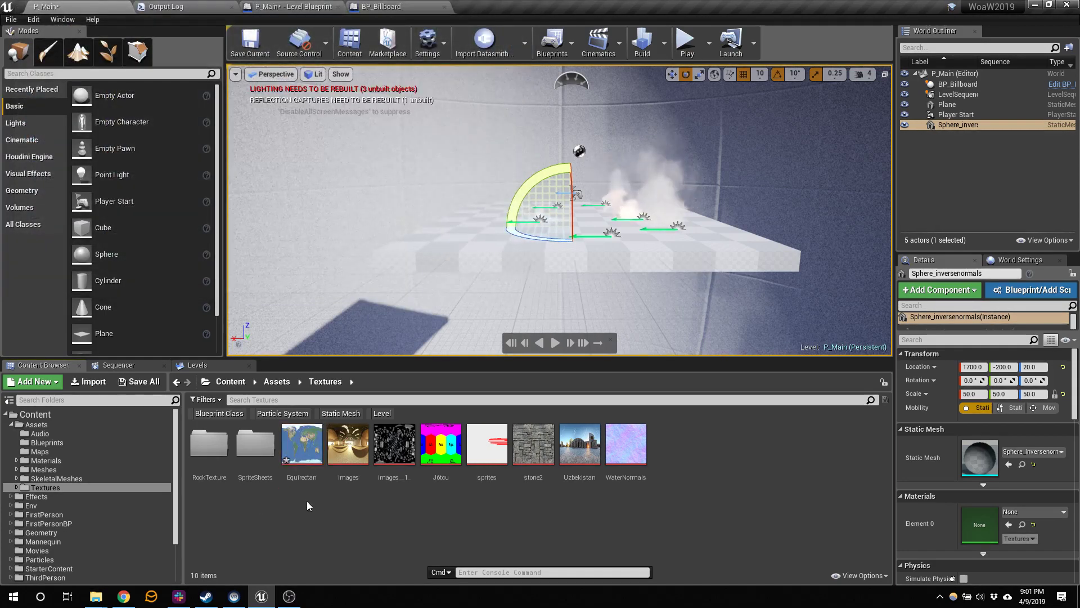
Create a material from the Equirectan texture and assign it to Element 0 of the inverted-normals sphere.
{"action": "right_click", "coordinate": [307, 445]}
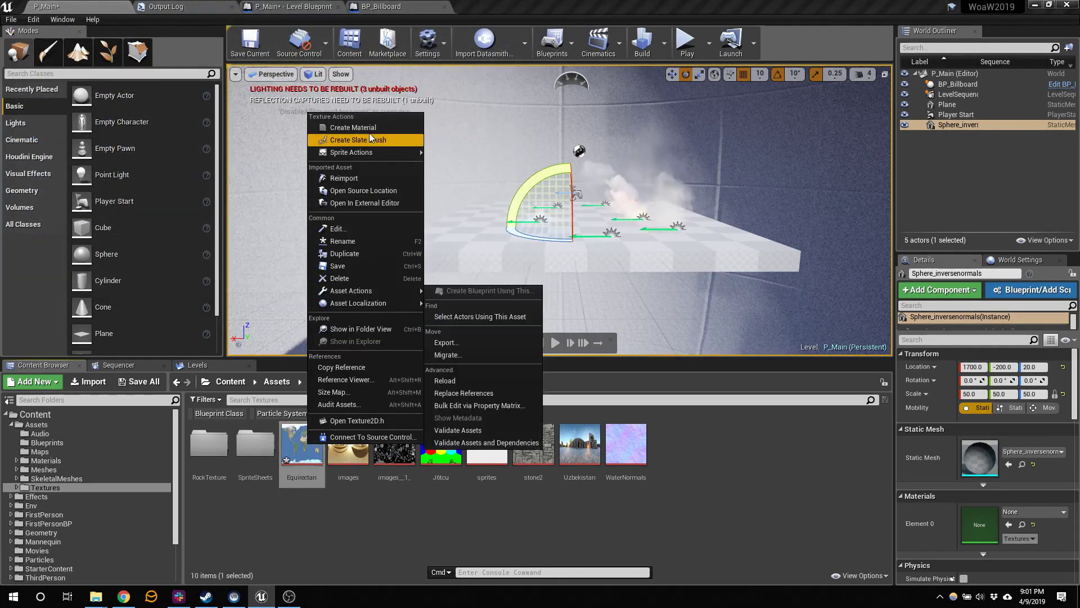
{"action": "left_click", "coordinate": [360, 128]}
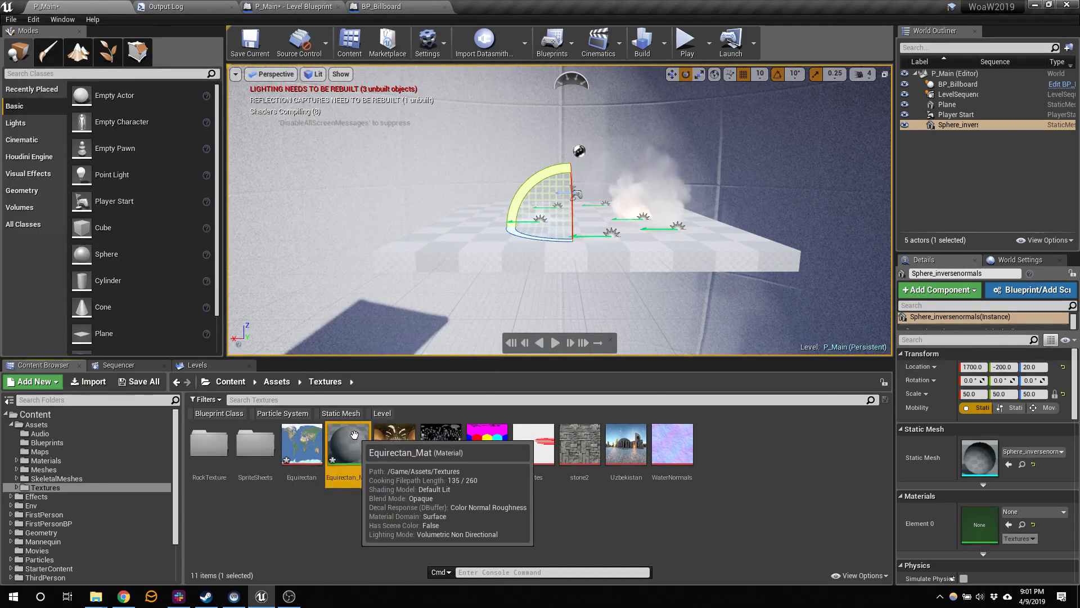
{"action": "left_click_drag", "start_coordinate": [354, 434], "coordinate": [1007, 524]}
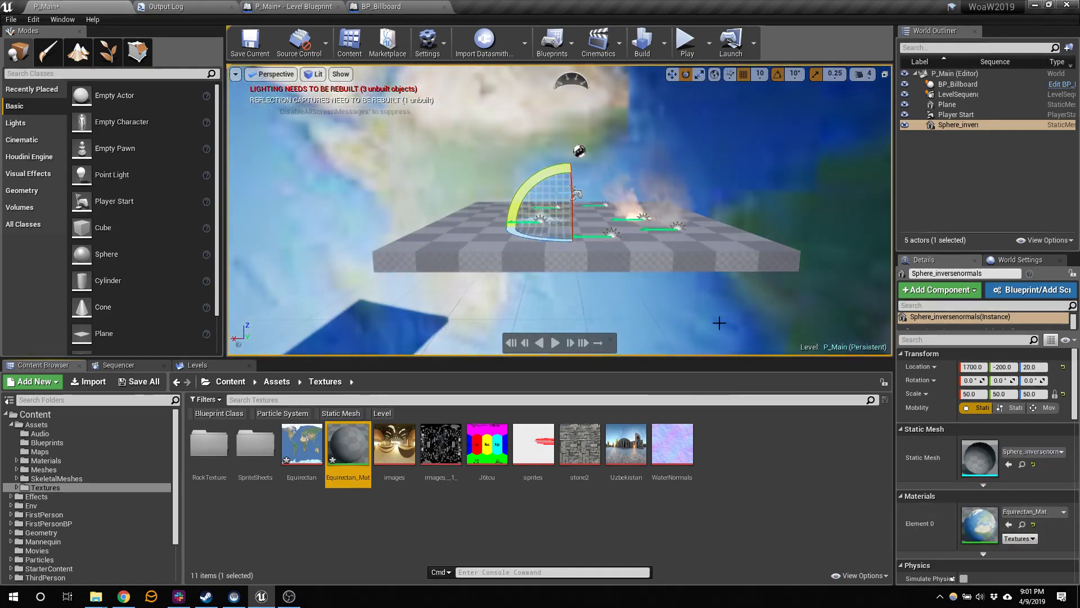
{"action": "right_click_drag", "start_coordinate": [721, 323], "coordinate": [694, 321]}
{"action": "key", "text": "w"}
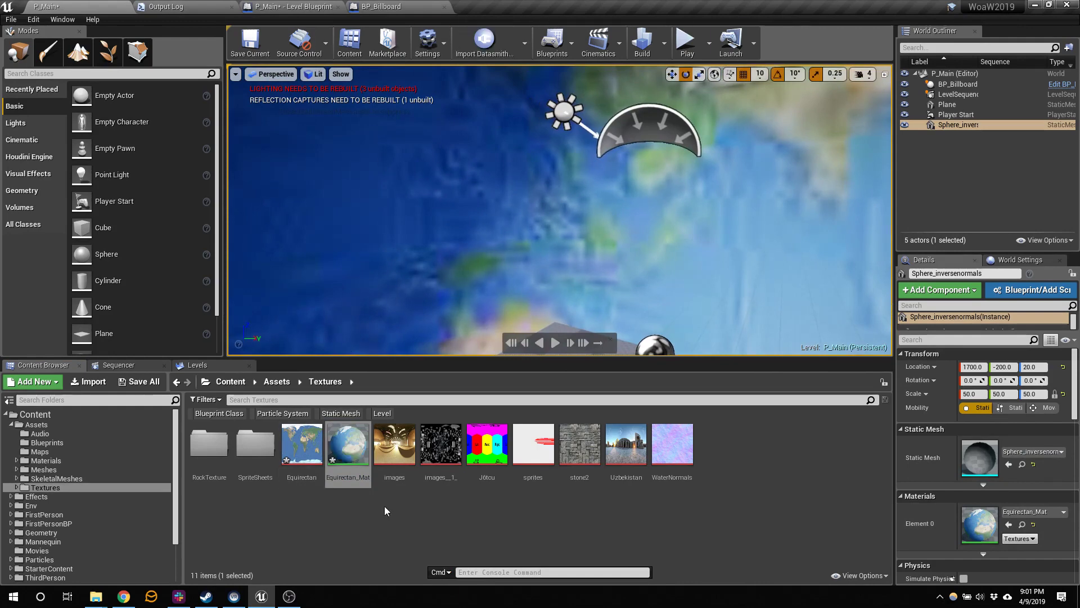
Save all modified content, including the level, mesh, texture and material, and play the level.
{"action": "left_click", "coordinate": [143, 383]}
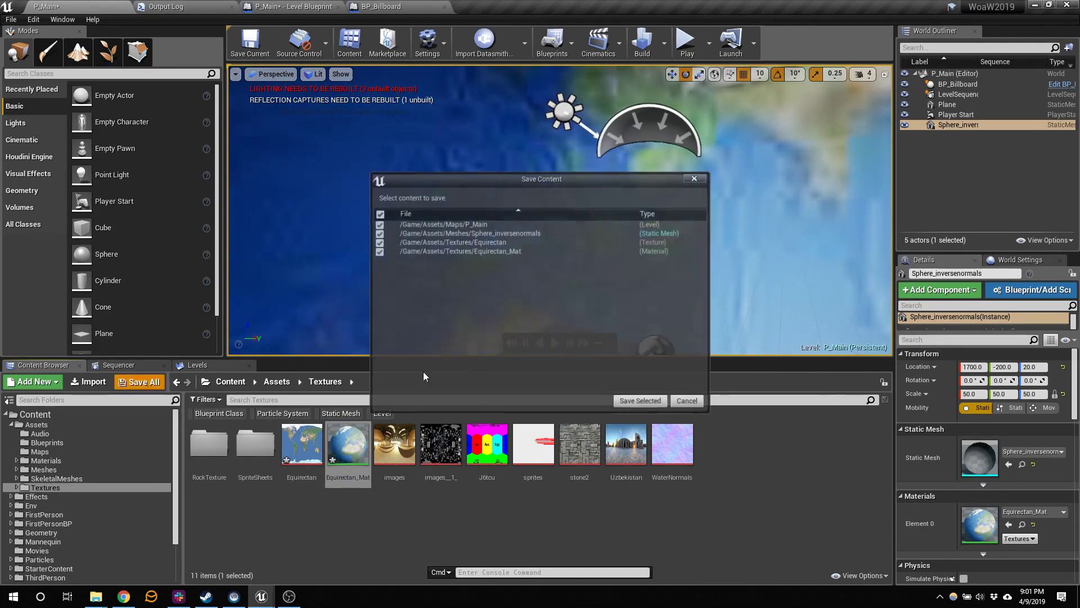
{"action": "left_click", "coordinate": [639, 401]}
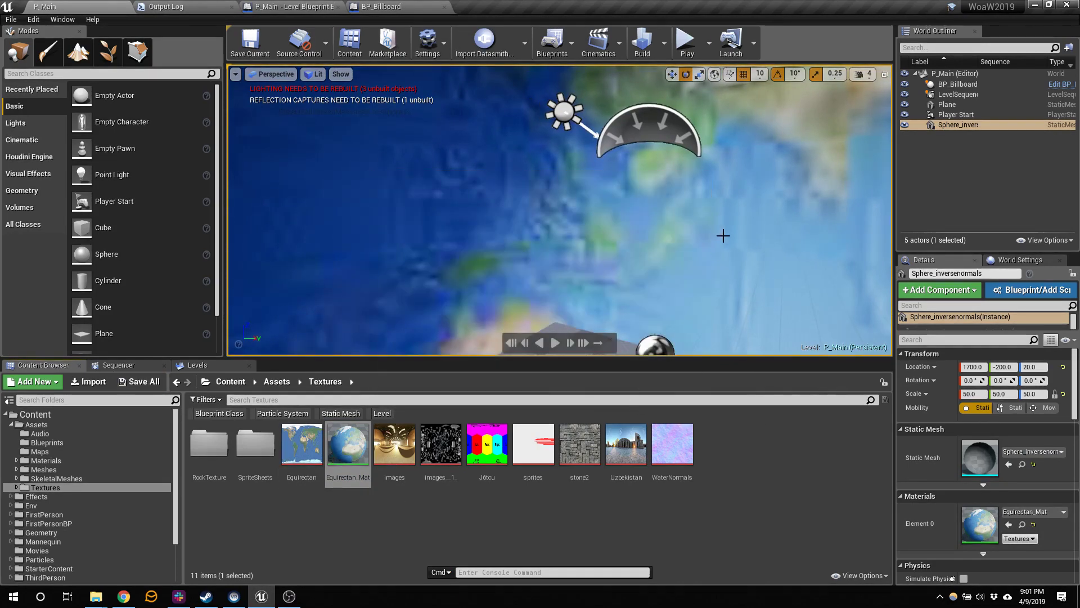
{"action": "left_click", "coordinate": [686, 40]}
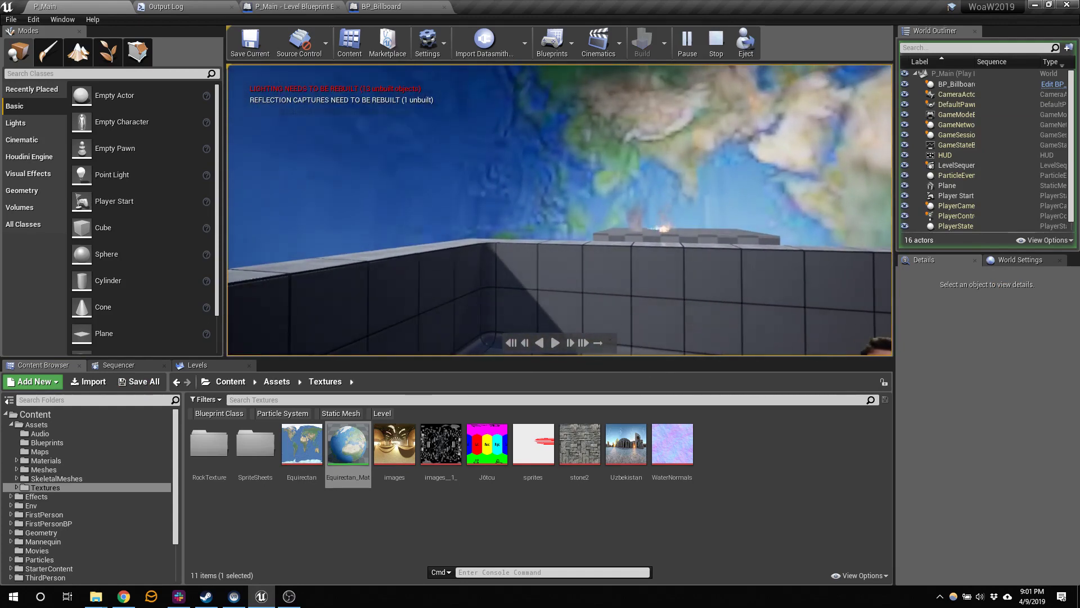
Stop playing the level and set the inverted-normals sphere's collision preset to NoCollision.
{"action": "key", "text": "Escape"}
{"action": "left_click", "coordinate": [374, 229]}
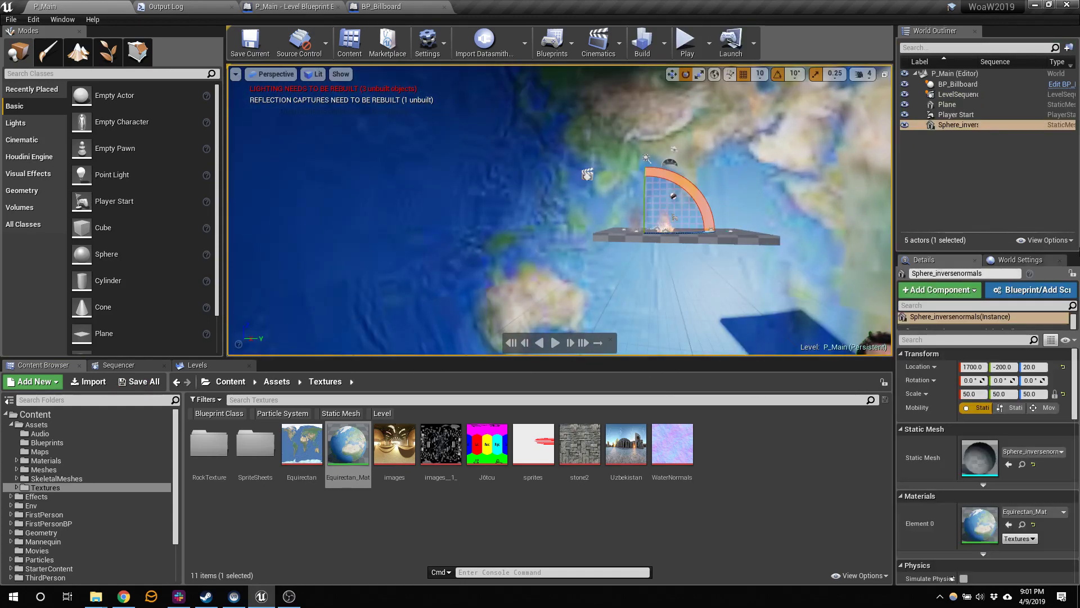
{"action": "scroll", "coordinate": [996, 469], "scroll_direction": "down", "scroll_amount": 10}
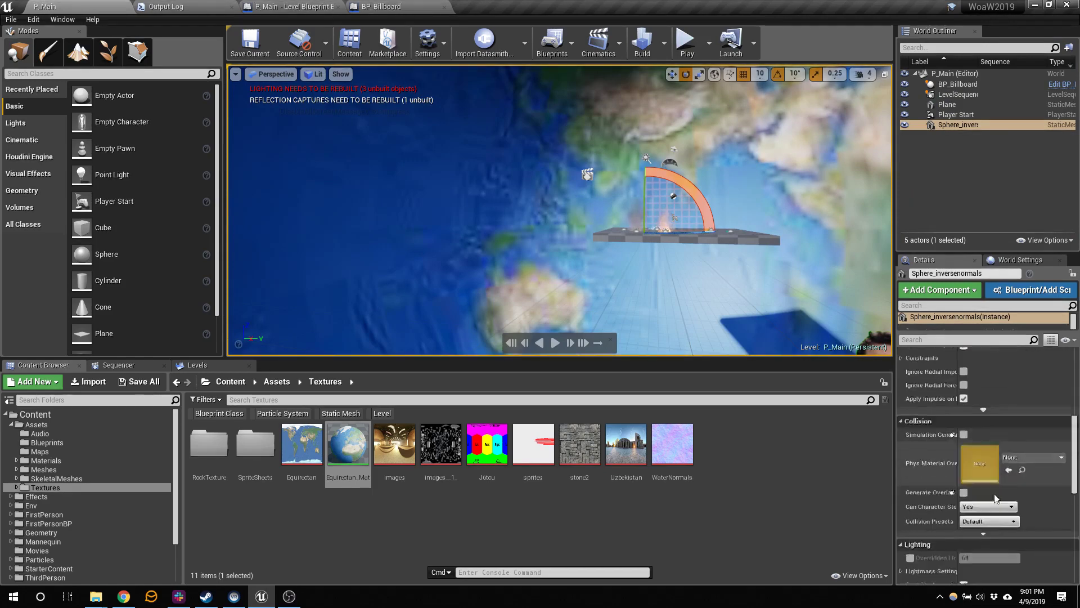
{"action": "left_click", "coordinate": [988, 484]}
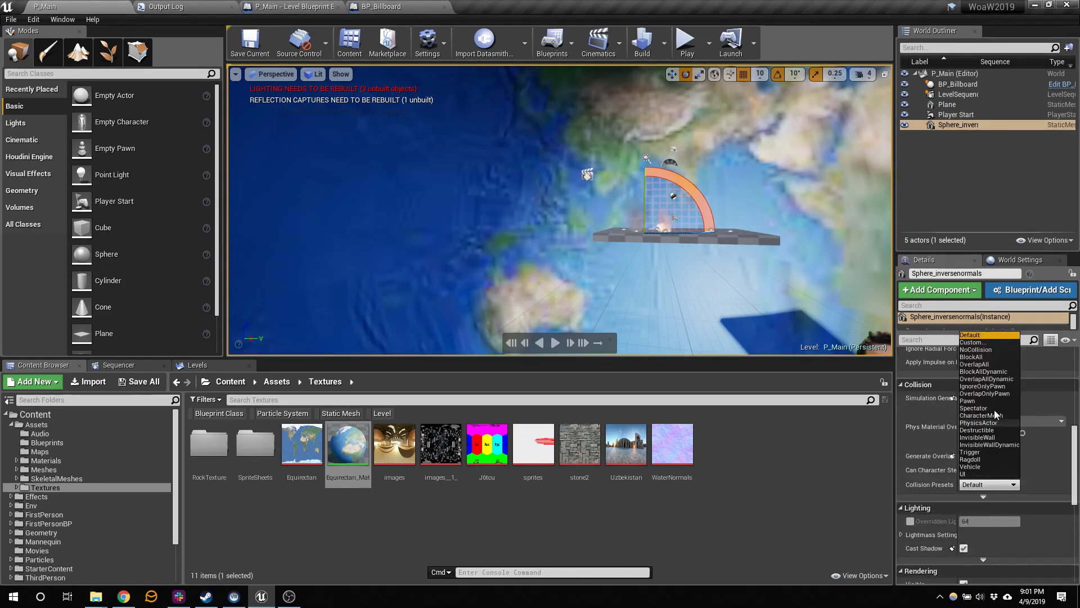
{"action": "left_click", "coordinate": [993, 351]}
Play the level to test moving around inside the sphere, and stop the session.
{"action": "left_click", "coordinate": [686, 40]}
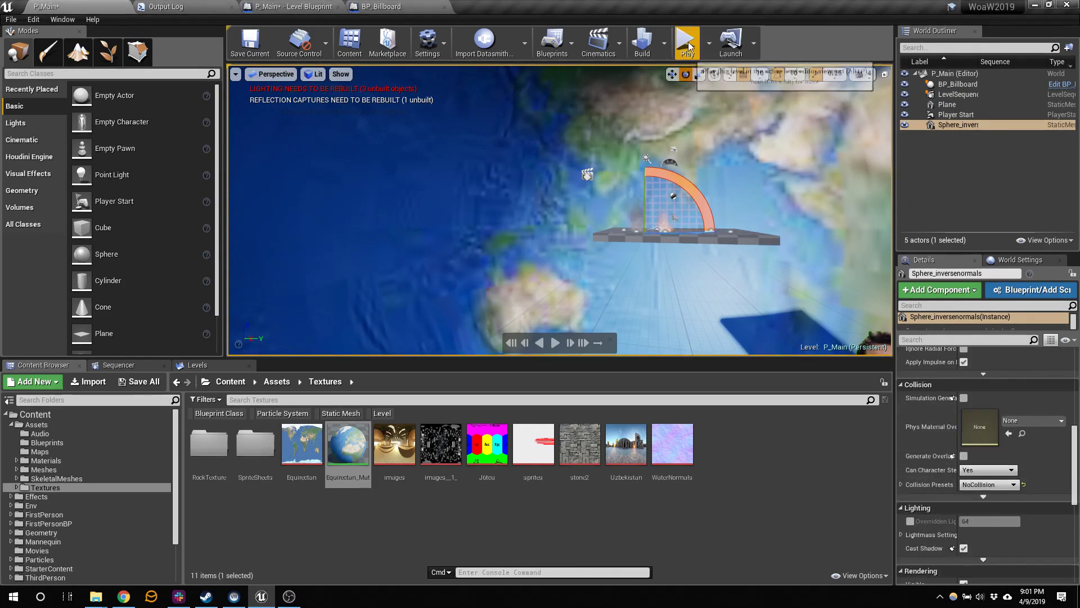
{"action": "left_click", "coordinate": [630, 192]}
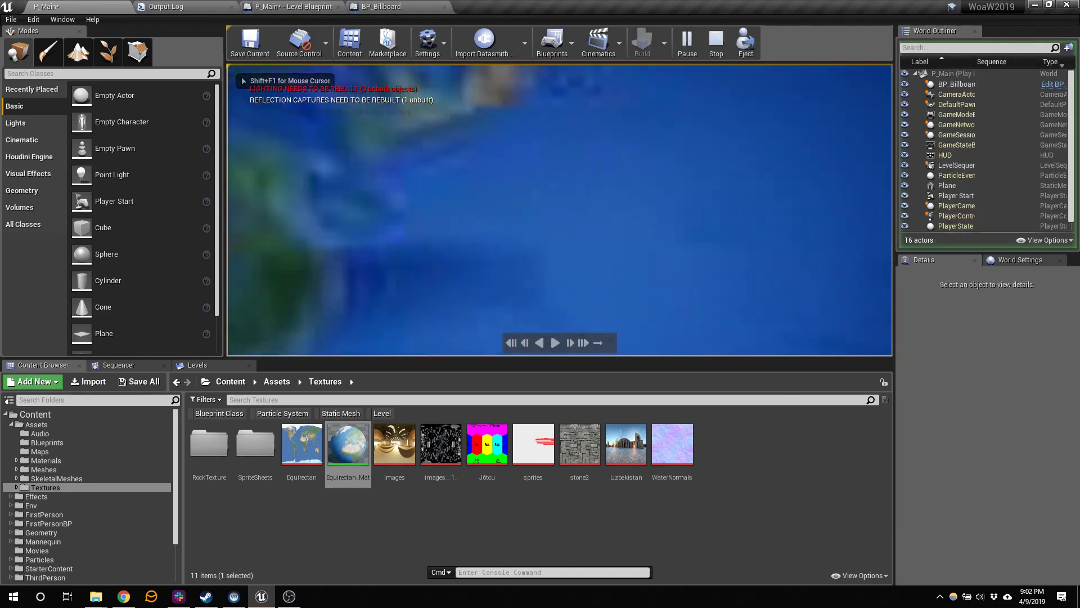
{"action": "key", "text": "Escape"}
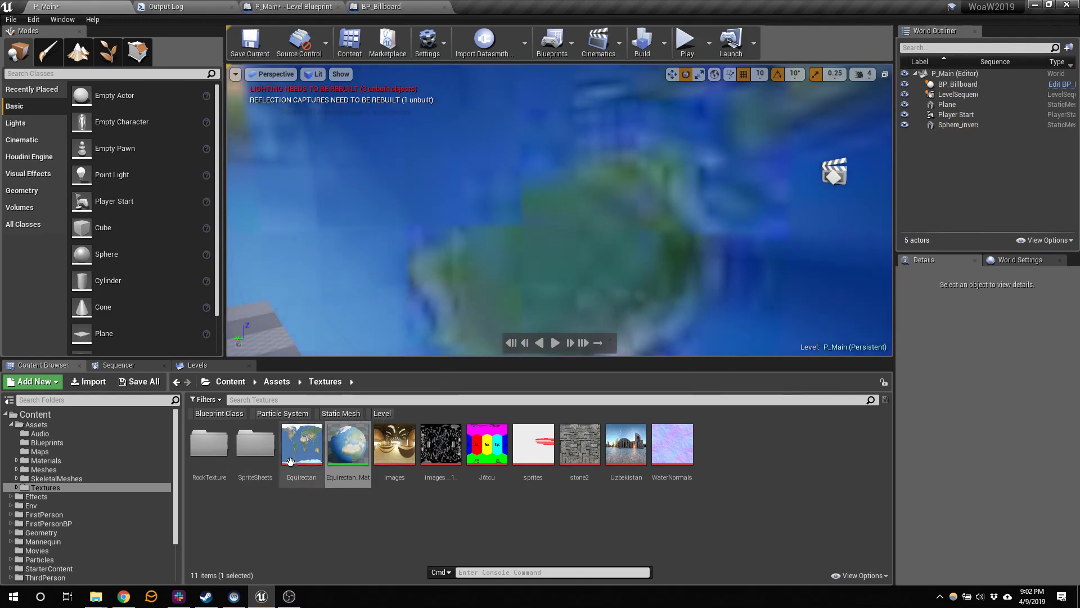
Import images (1).jpg from the Imports folder into Assets/Textures, overwriting the existing images__1_ texture and its settings.
{"action": "left_click_drag", "start_coordinate": [286, 459], "coordinate": [285, 466]}
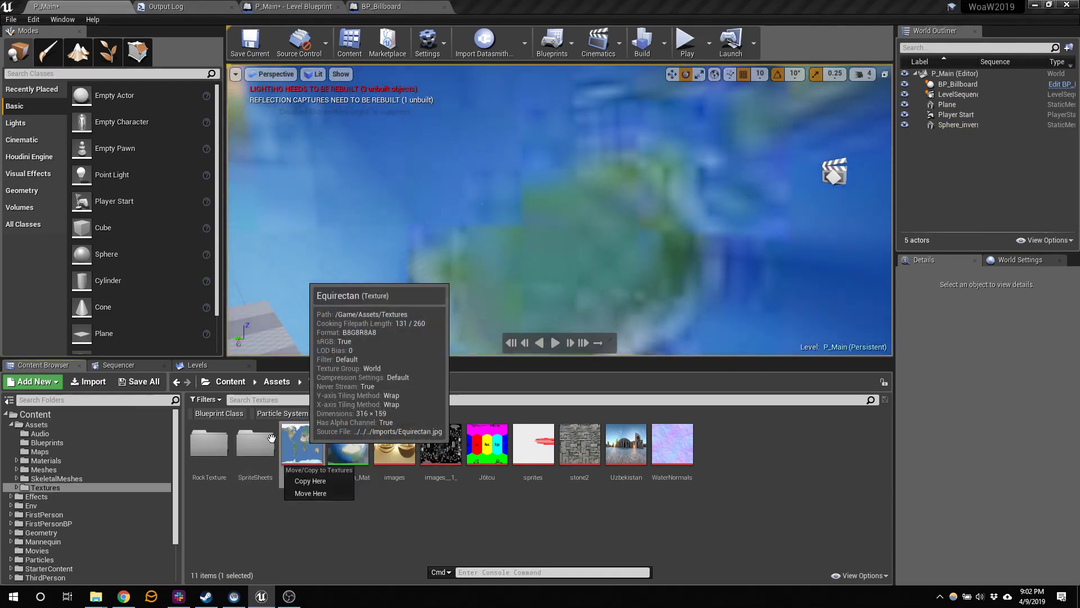
{"action": "left_click", "coordinate": [89, 381]}
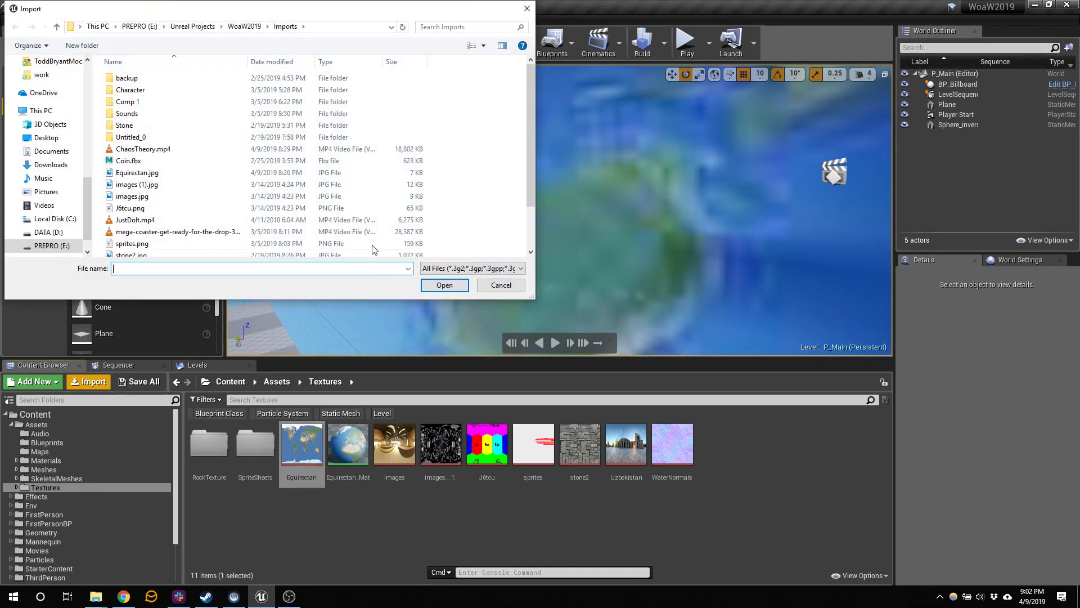
{"action": "left_click", "coordinate": [140, 184]}
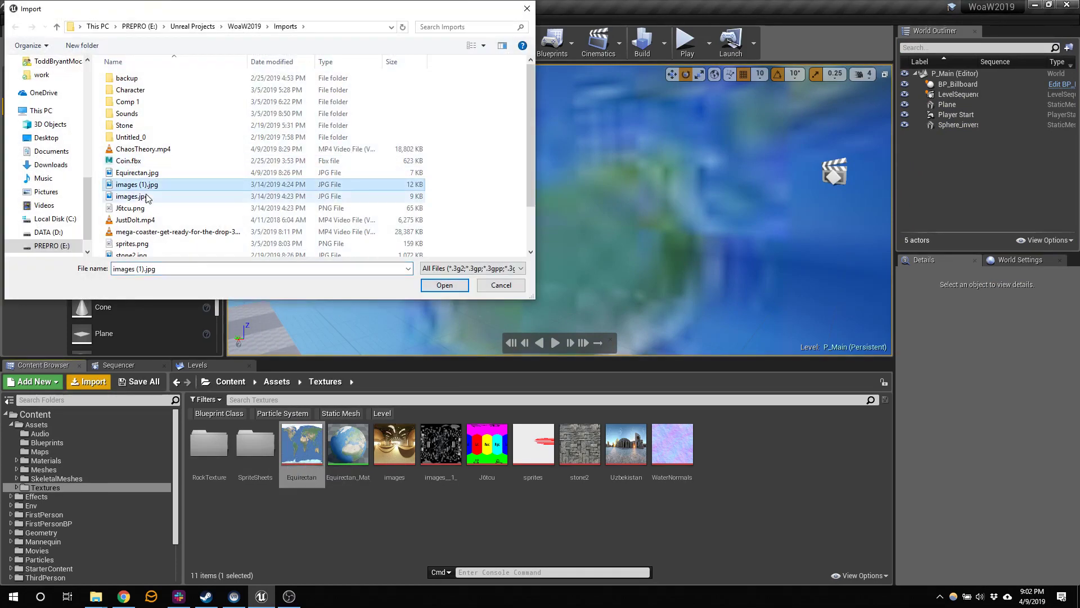
{"action": "left_click", "coordinate": [455, 288]}
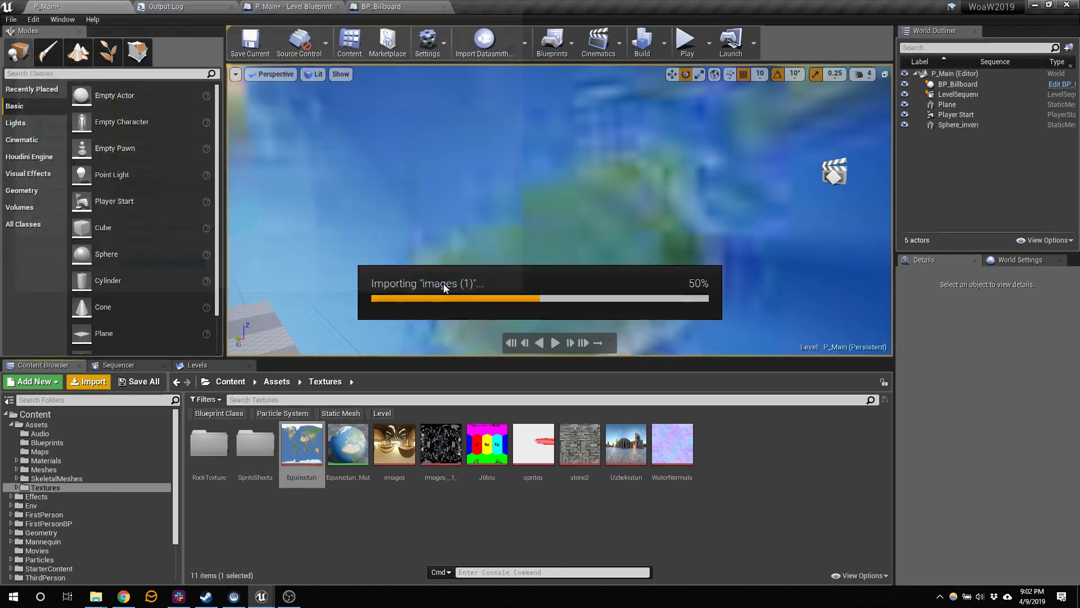
{"action": "left_click", "coordinate": [526, 339]}
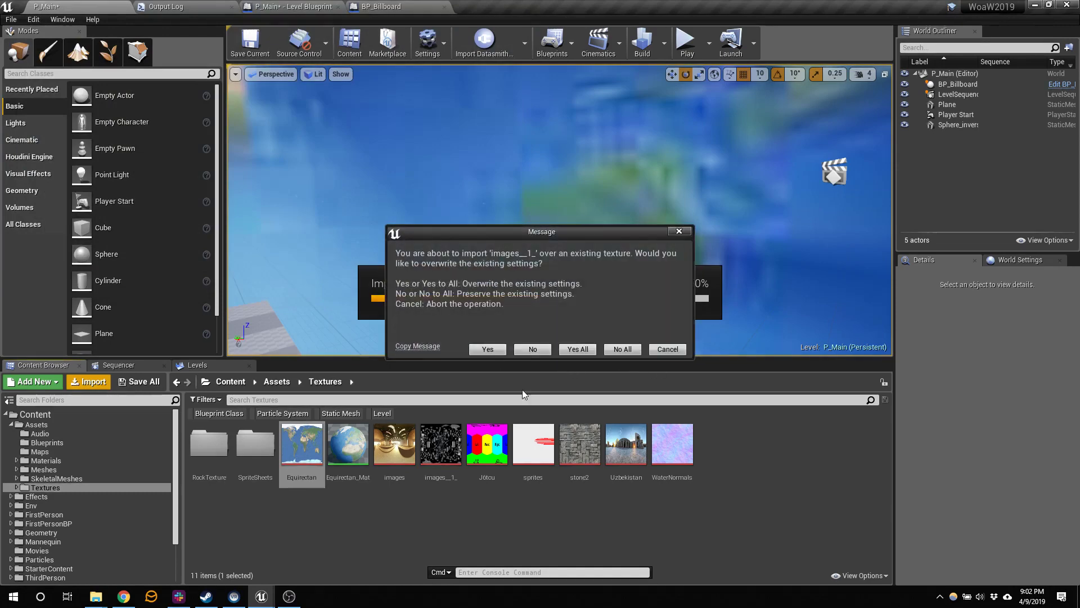
{"action": "left_click", "coordinate": [577, 349]}
{"action": "left_click", "coordinate": [577, 343]}
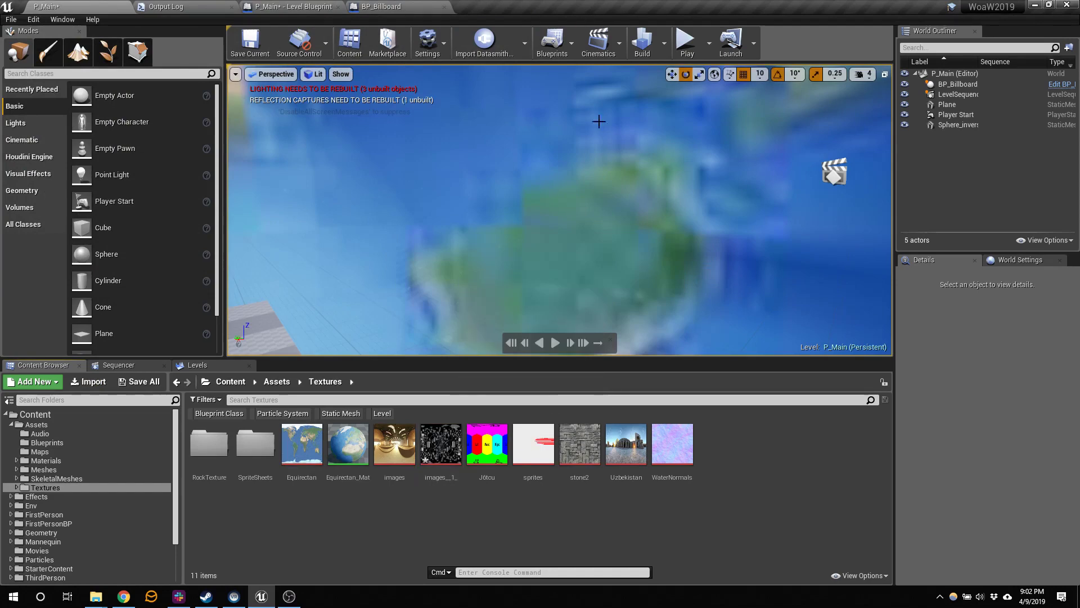
Duplicate the mediaplayer variable in the P_Main level blueprint as mediaplayerSphere and compile the blueprint.
{"action": "right_click_drag", "start_coordinate": [662, 186], "coordinate": [496, 189]}
{"action": "right_click_drag", "start_coordinate": [637, 209], "coordinate": [606, 210]}
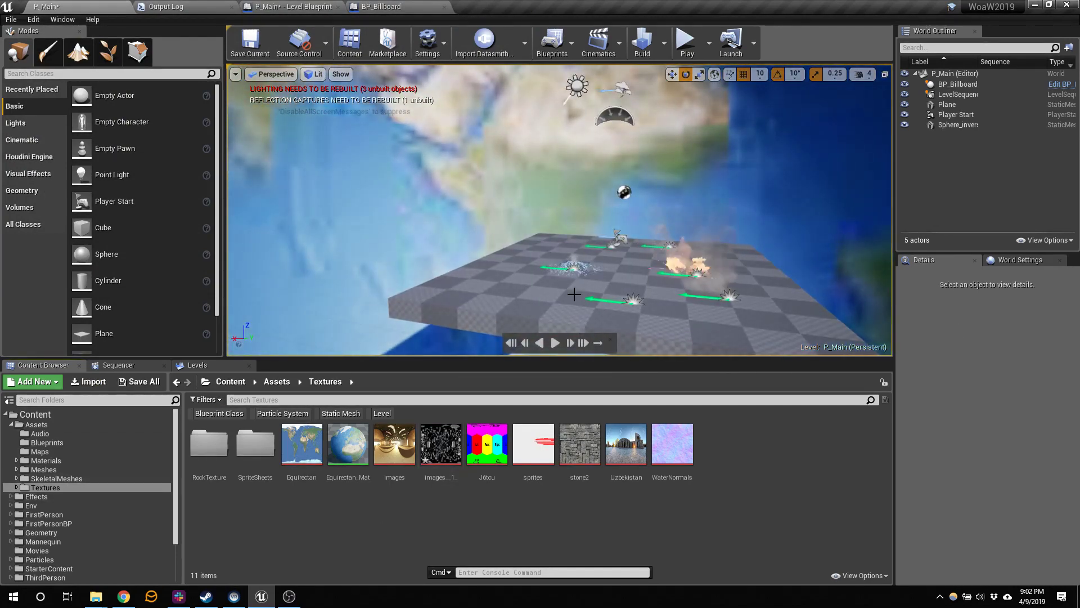
{"action": "left_click", "coordinate": [304, 6]}
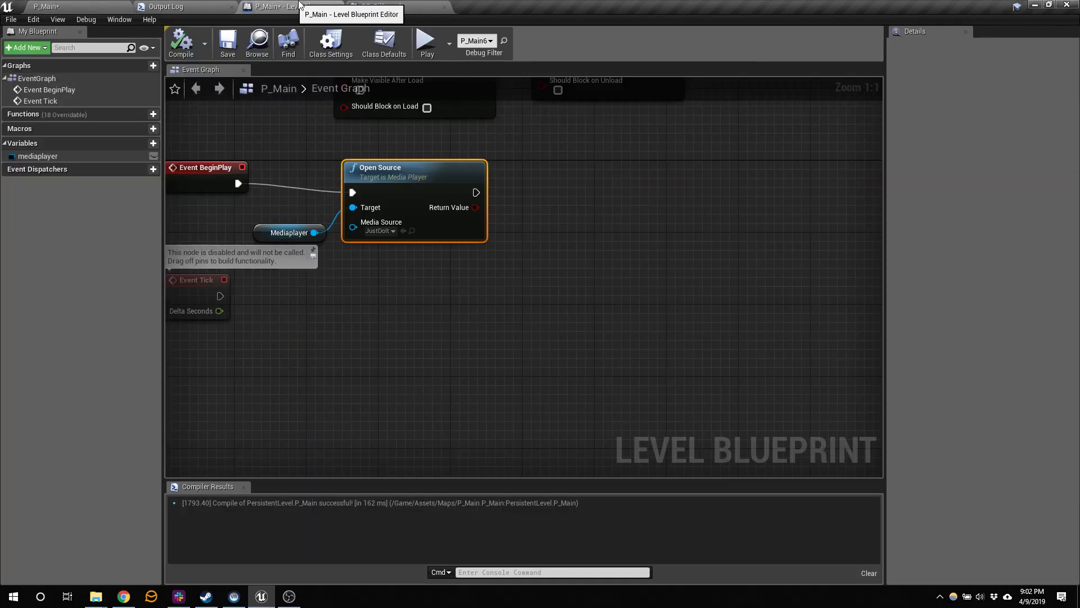
{"action": "right_click_drag", "start_coordinate": [380, 391], "coordinate": [510, 391]}
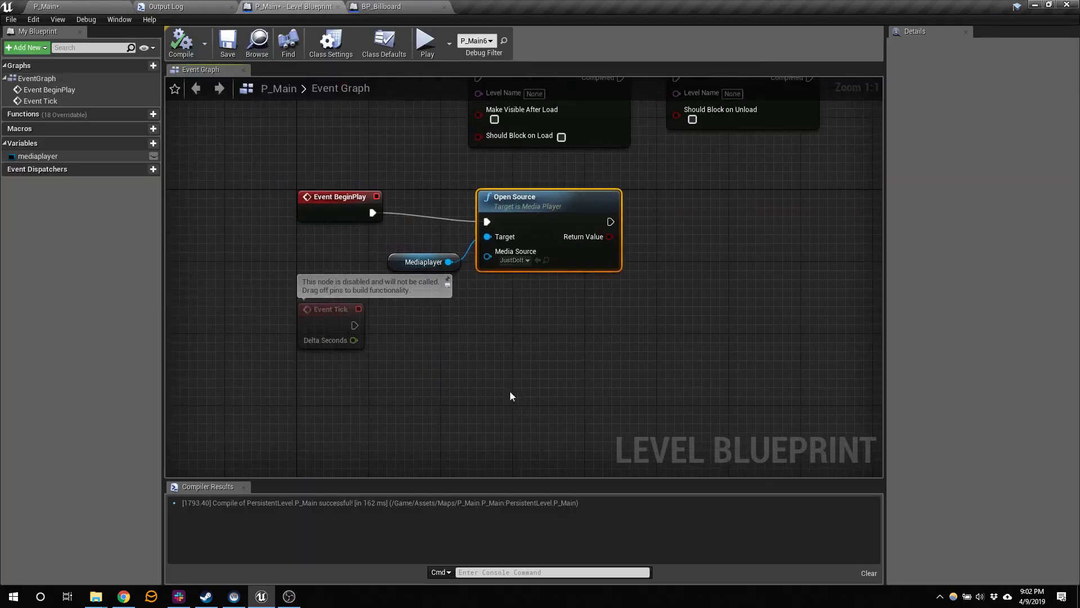
{"action": "left_click", "coordinate": [396, 263]}
{"action": "left_click", "coordinate": [68, 156]}
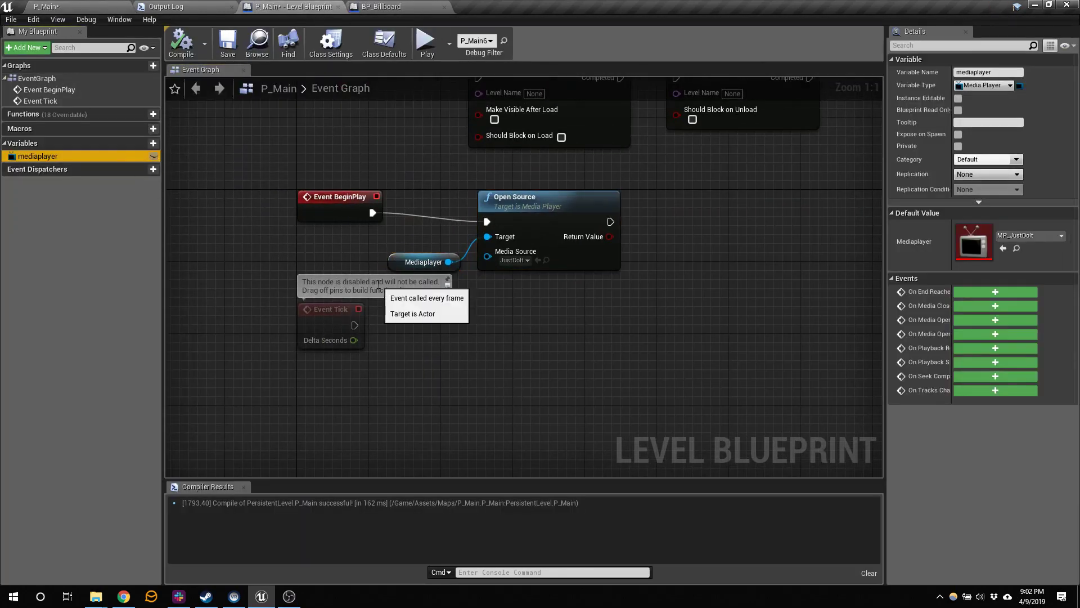
{"action": "key", "text": "ctrl+w"}
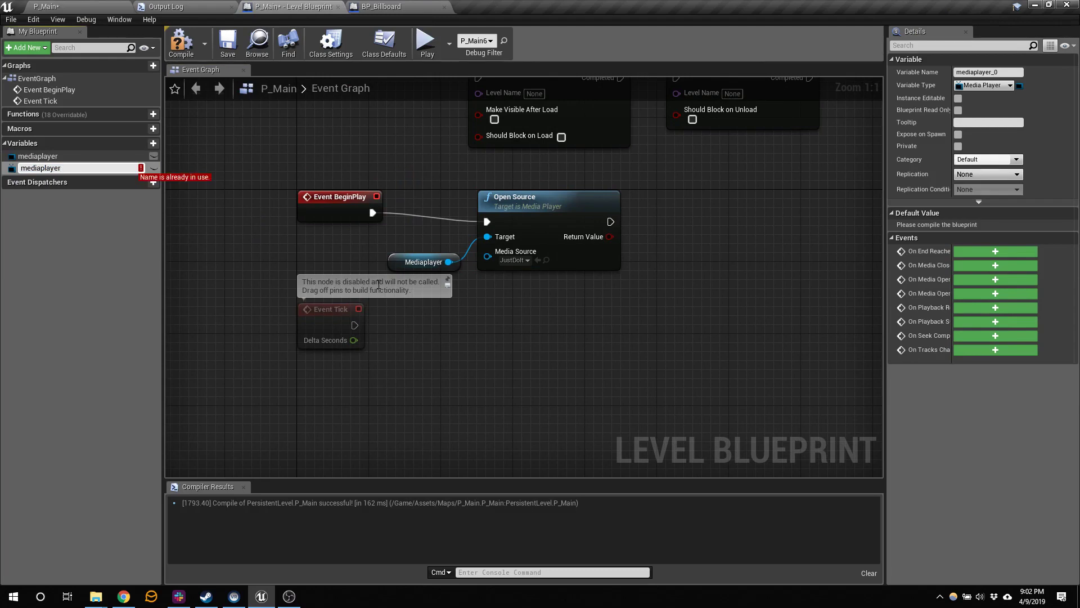
{"action": "key", "text": "Return"}
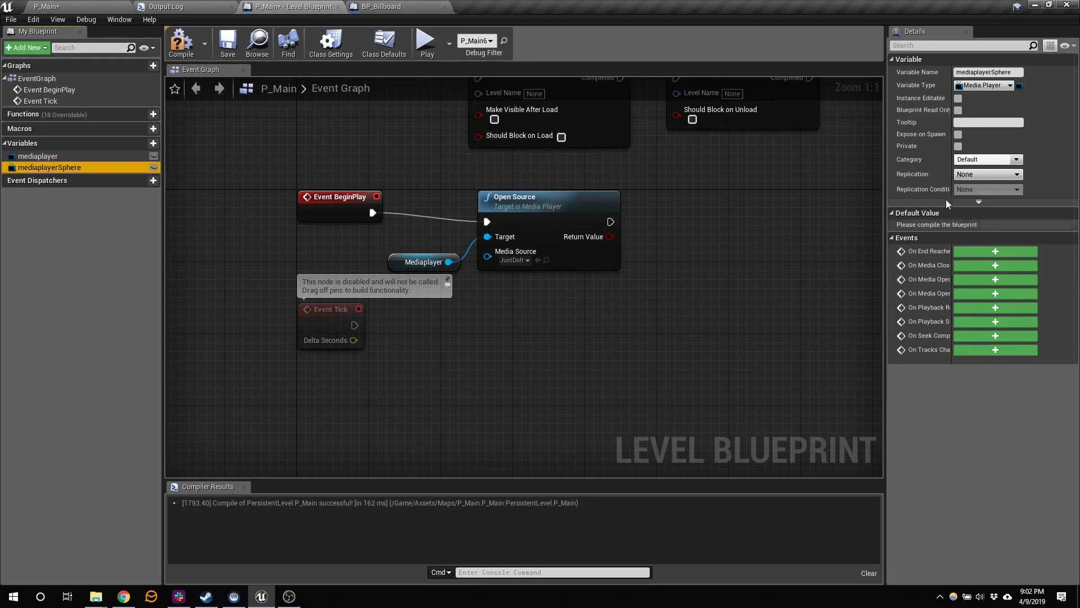
{"action": "left_click", "coordinate": [181, 42]}
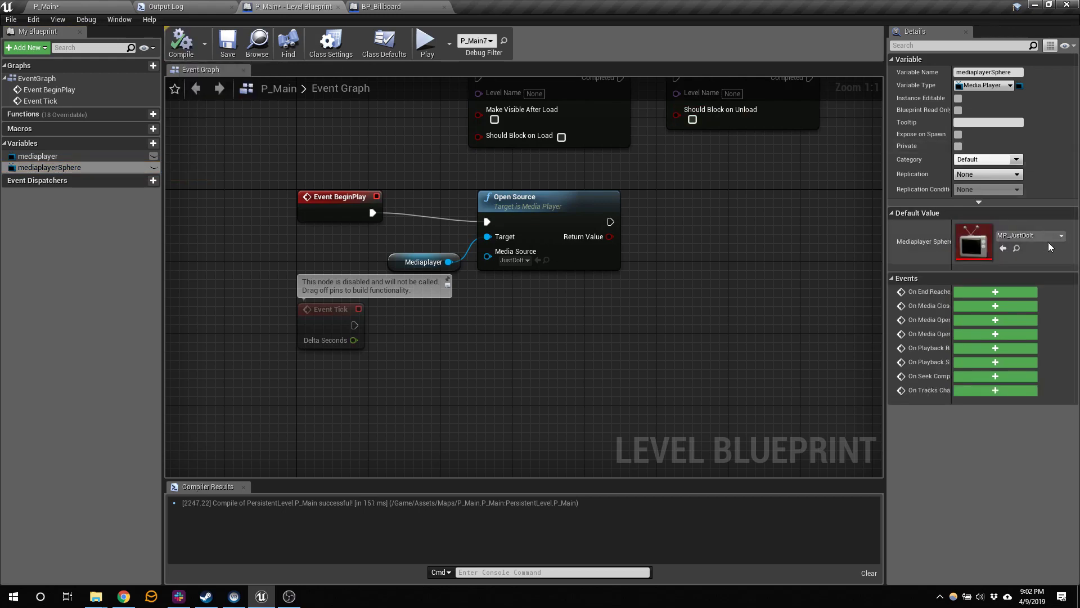
Create a media player named MP_Chaos in the Movies folder, with a linked video output MediaTexture asset.
{"action": "left_click", "coordinate": [56, 6]}
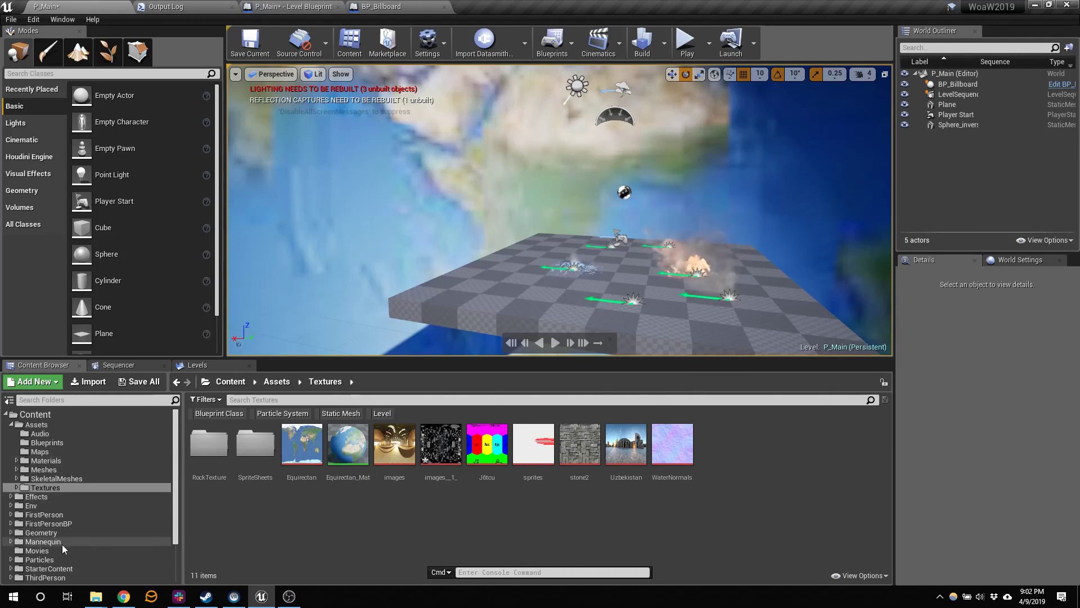
{"action": "left_click", "coordinate": [78, 550]}
{"action": "right_click", "coordinate": [608, 451]}
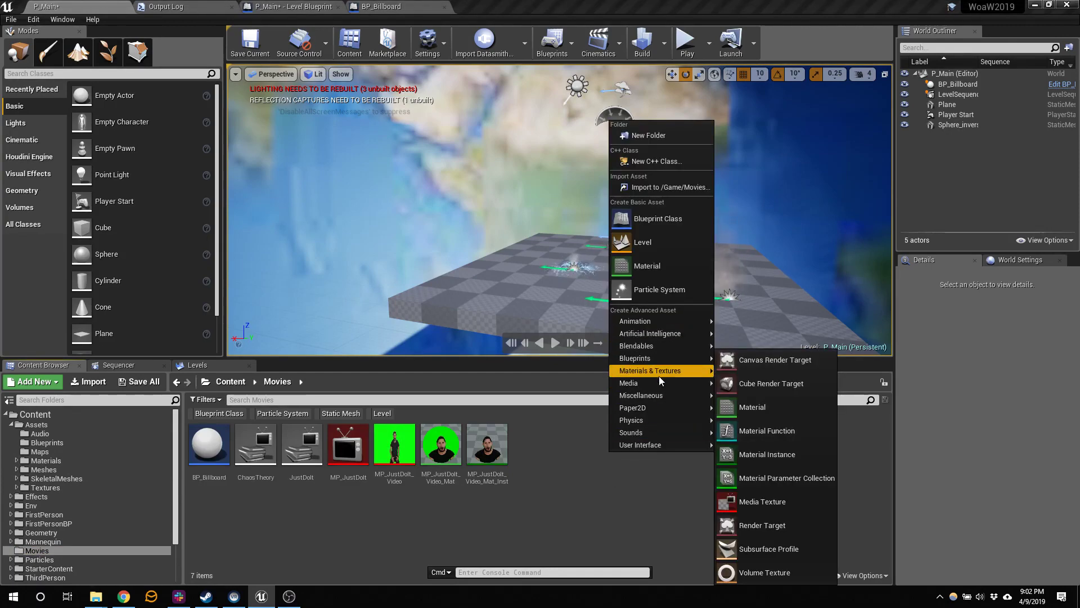
{"action": "mouse_move", "coordinate": [655, 383]}
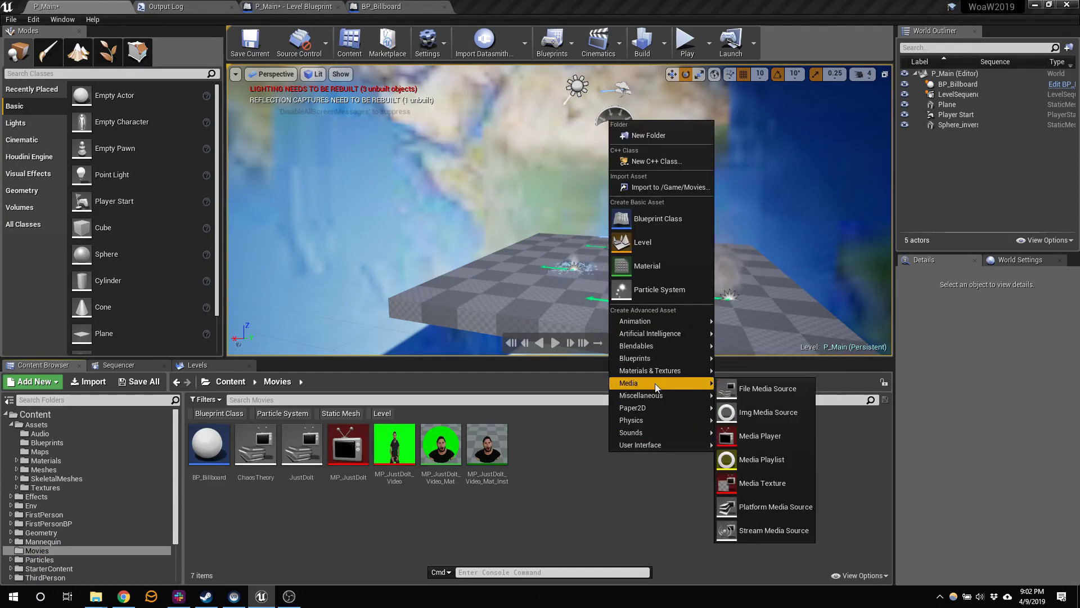
{"action": "left_click", "coordinate": [783, 426]}
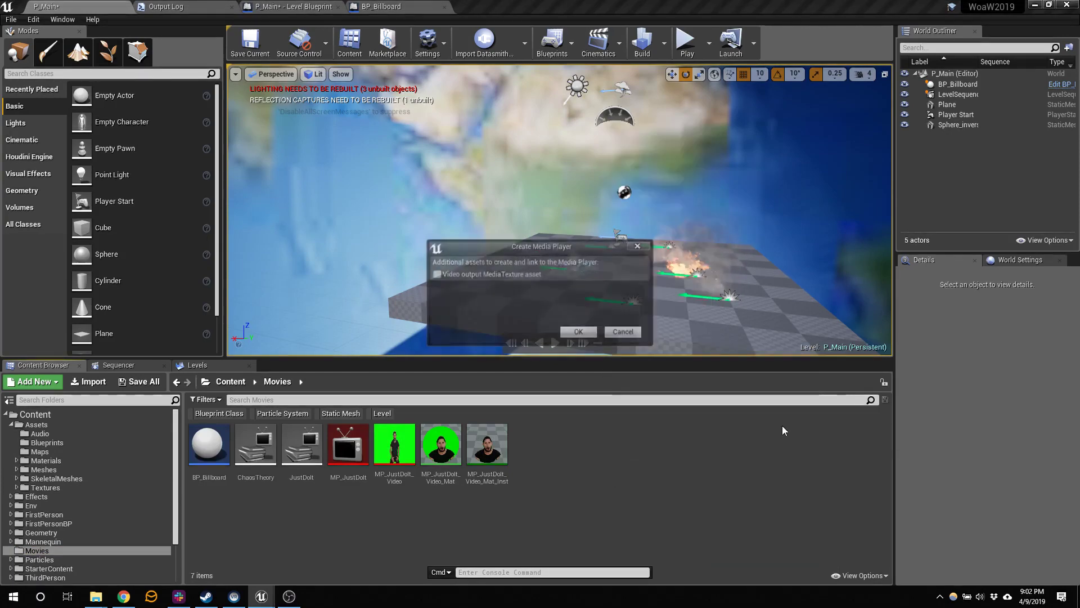
{"action": "left_click", "coordinate": [521, 274]}
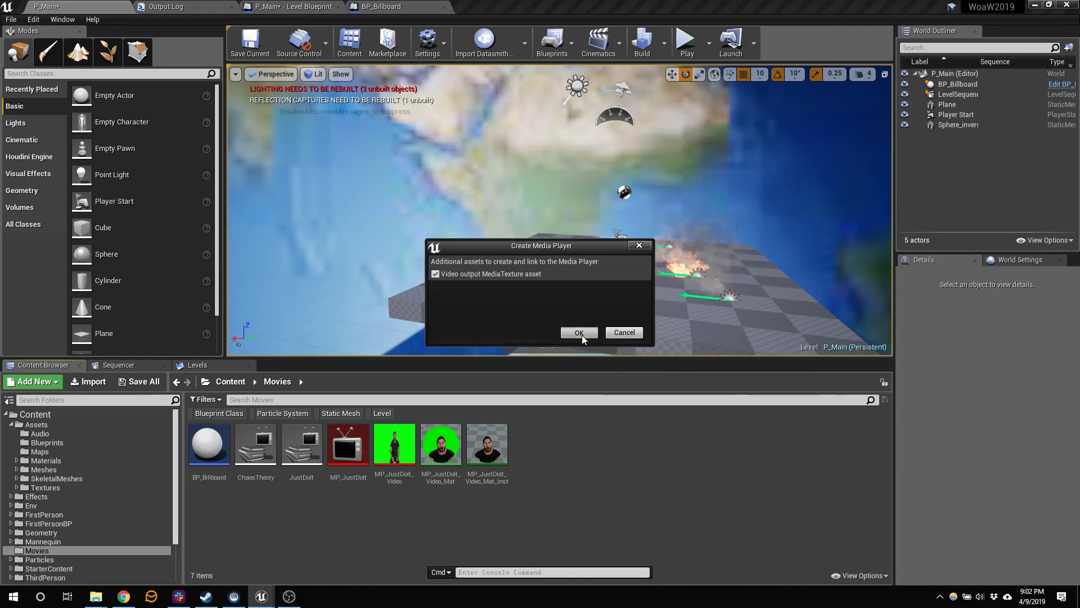
{"action": "left_click", "coordinate": [582, 336]}
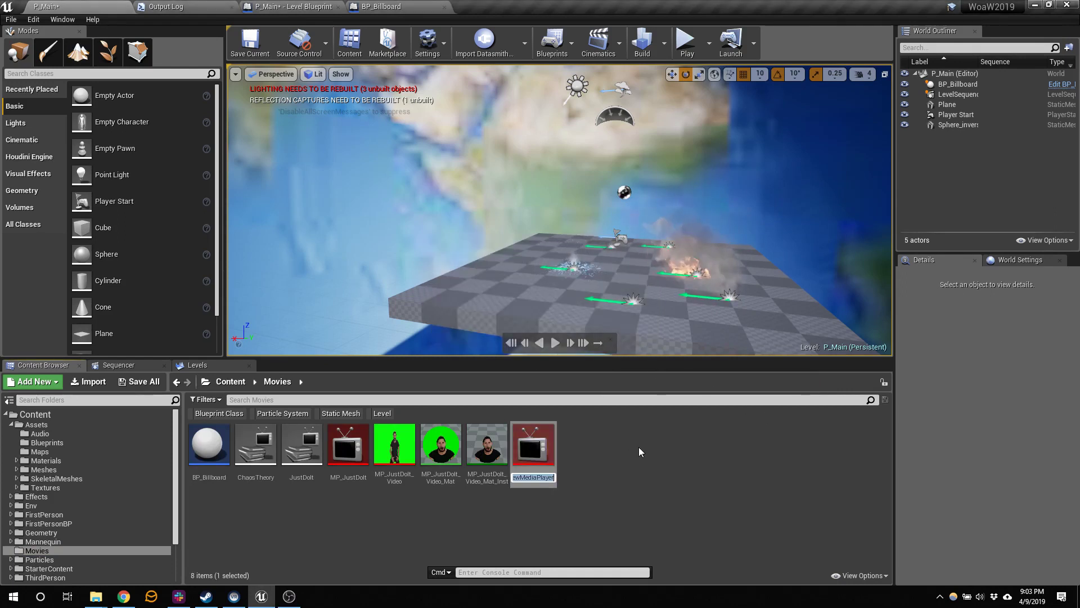
{"action": "type", "text": "MP"}
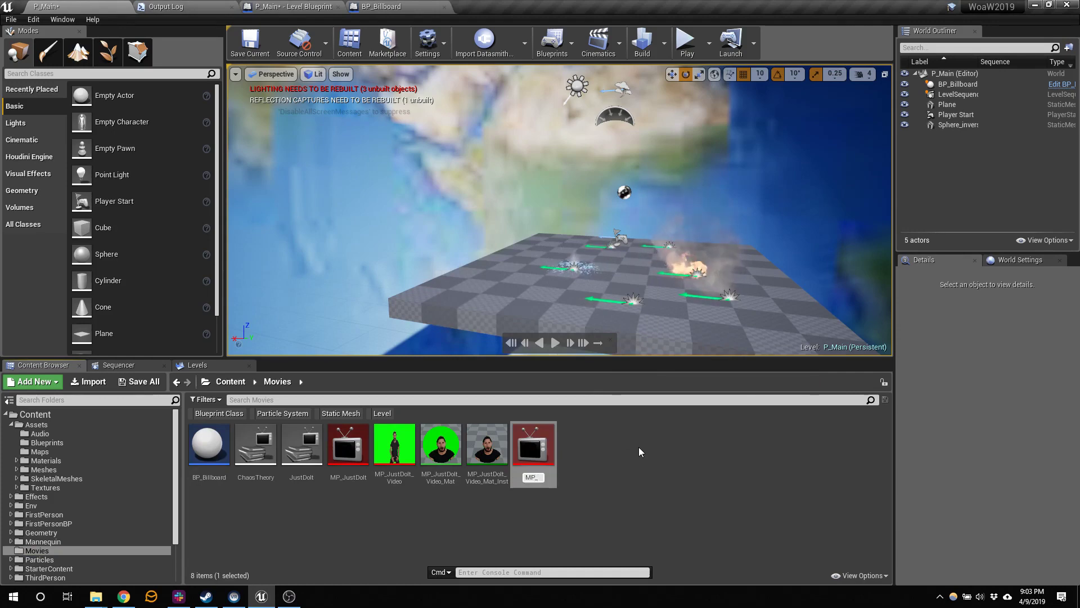
{"action": "type", "text": "_Chaos"}
{"action": "key", "text": "Return"}
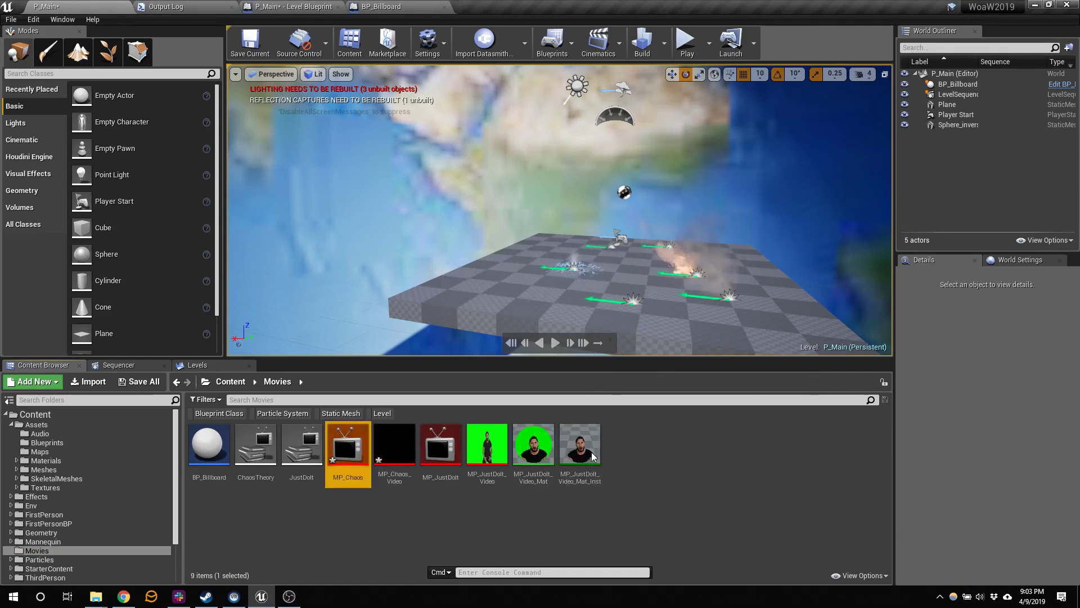
Open the ChaosTheory source in the MP_Chaos media player, preview several points of the video and pause it.
{"action": "double_click", "coordinate": [356, 434]}
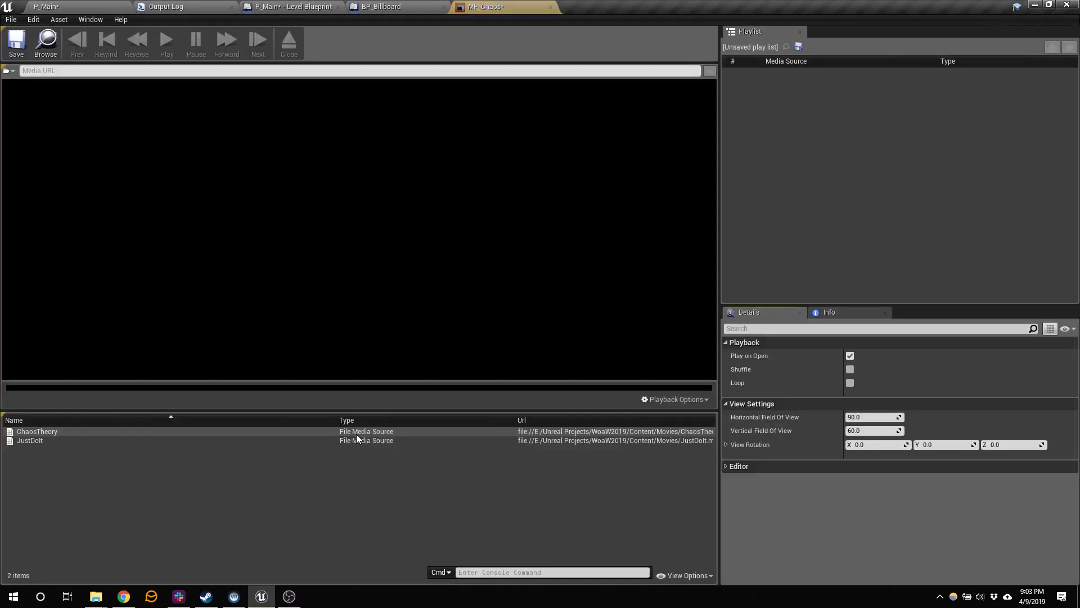
{"action": "double_click", "coordinate": [38, 432]}
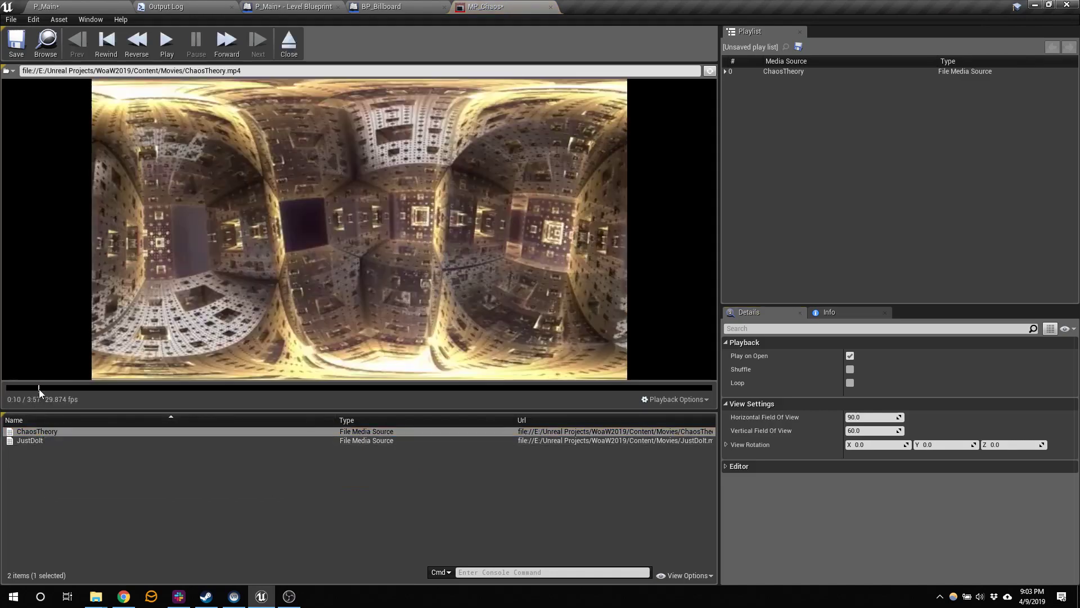
{"action": "left_click_drag", "start_coordinate": [39, 389], "coordinate": [296, 389]}
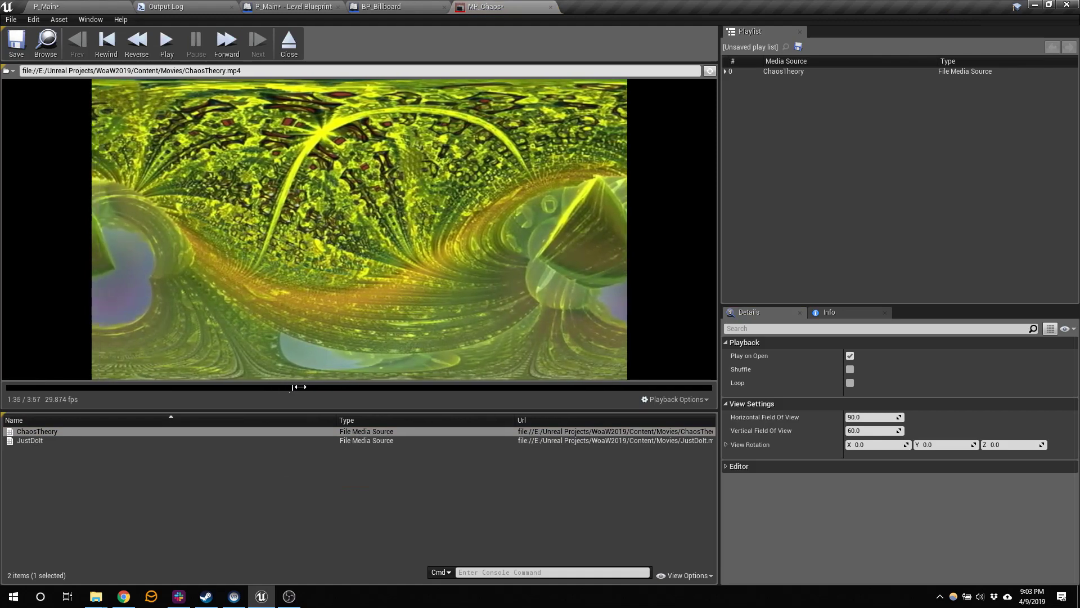
{"action": "left_click", "coordinate": [433, 388]}
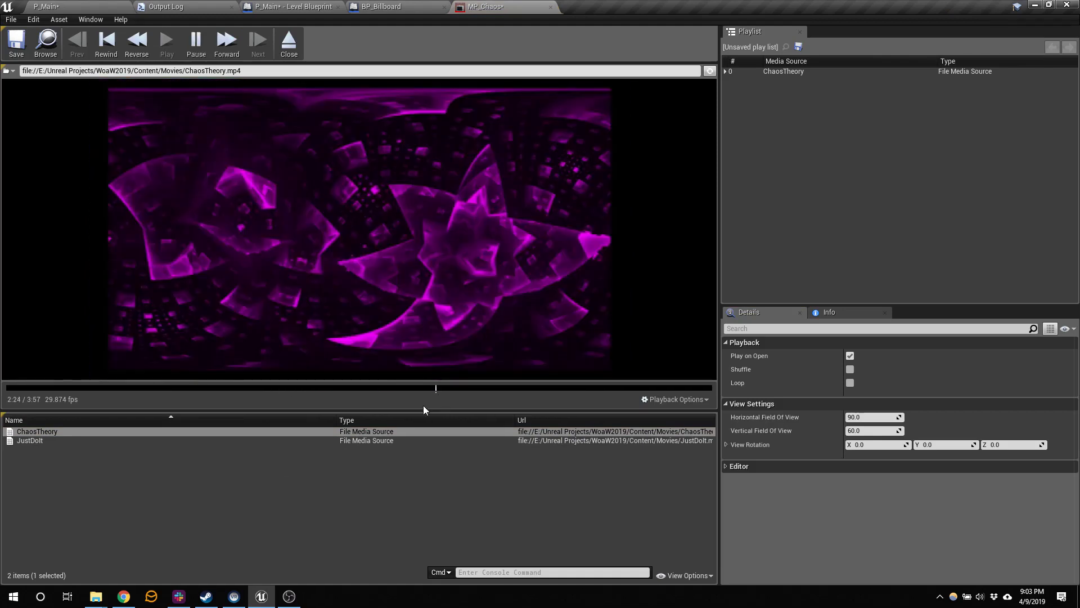
{"action": "left_click", "coordinate": [196, 40]}
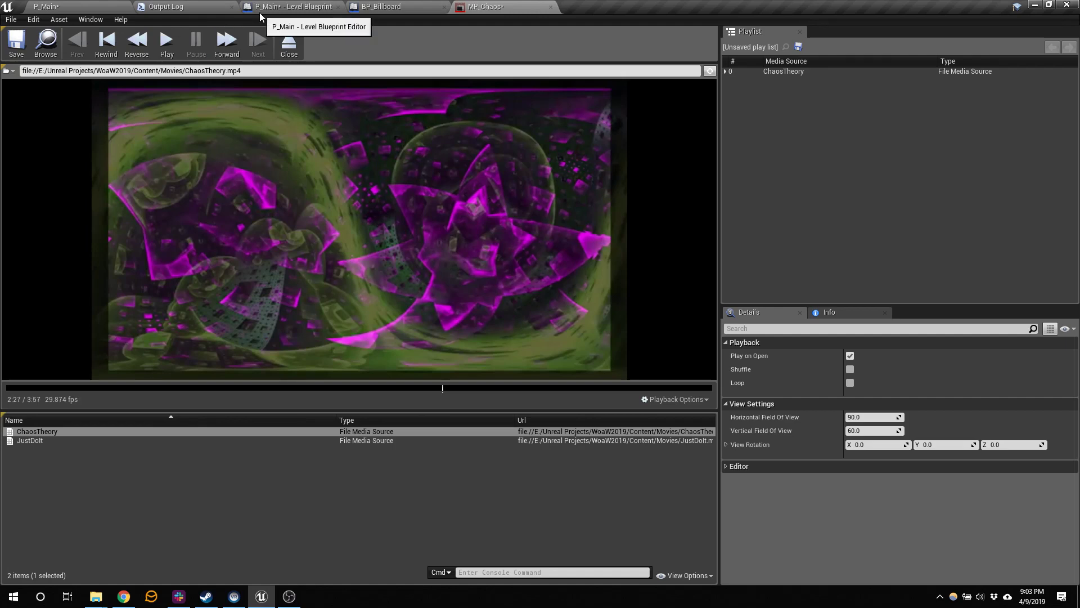
Add a get node for the mediaplayerSphere variable to the P_Main level blueprint's event graph, below the existing BeginPlay chain.
{"action": "left_click", "coordinate": [80, 8]}
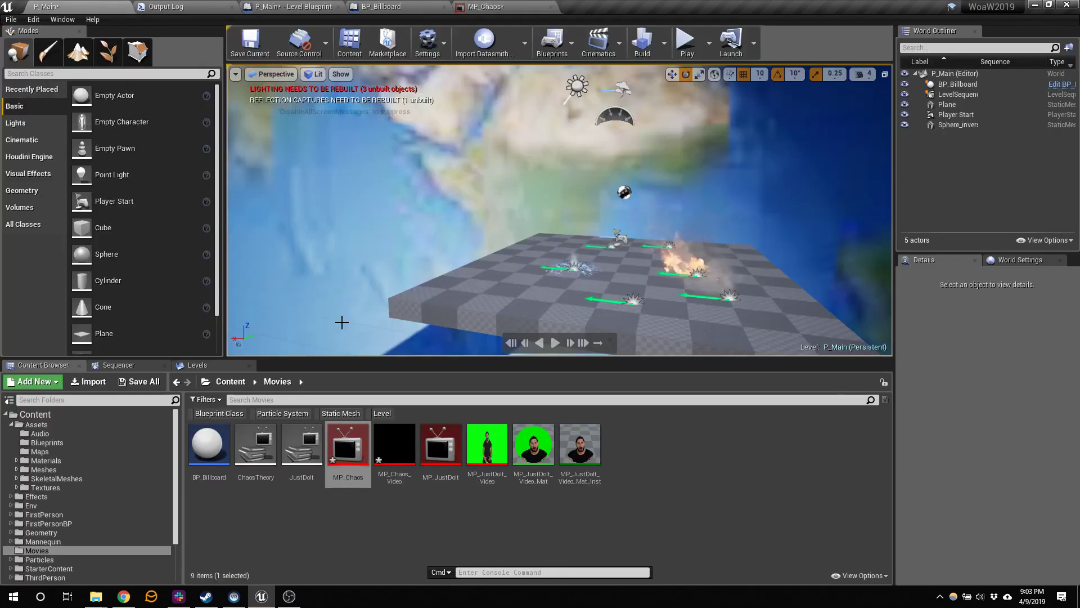
{"action": "left_click", "coordinate": [485, 7]}
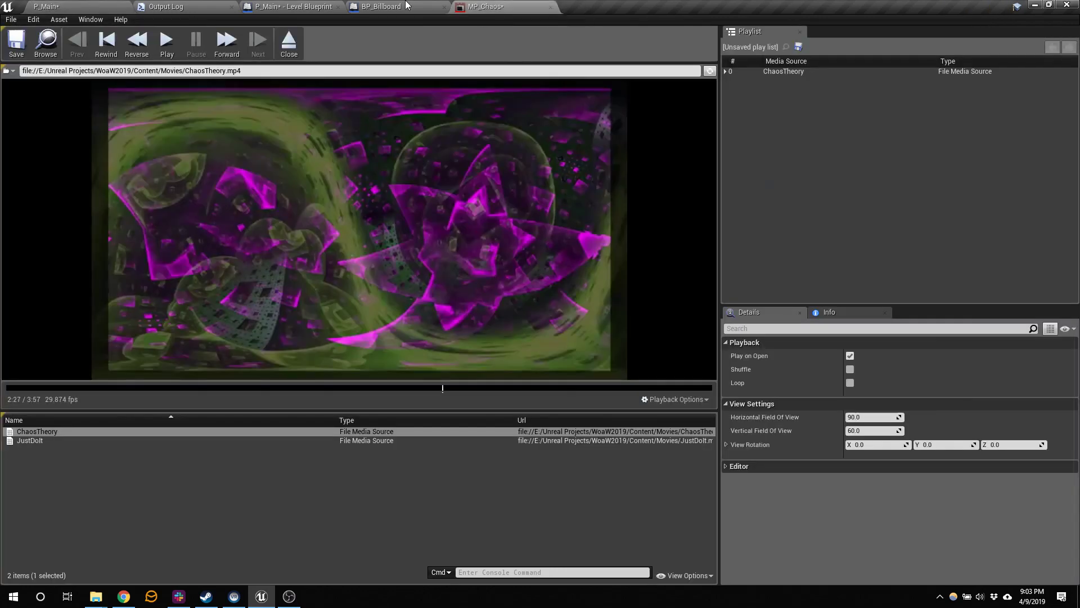
{"action": "left_click", "coordinate": [408, 5]}
{"action": "left_click", "coordinate": [287, 7]}
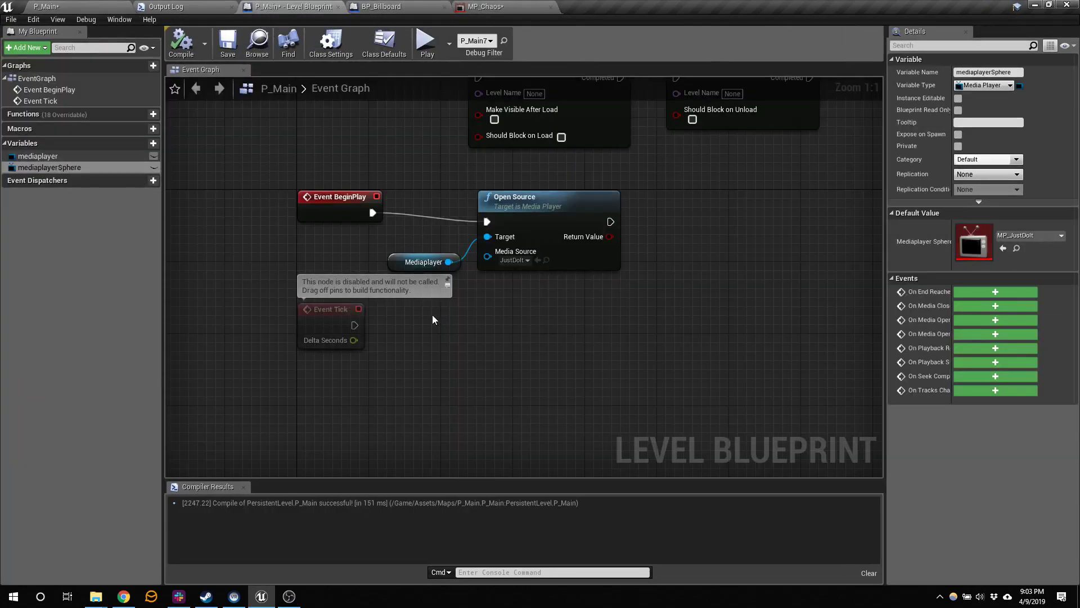
{"action": "left_click_drag", "start_coordinate": [49, 167], "coordinate": [406, 372]}
{"action": "left_click", "coordinate": [450, 385]}
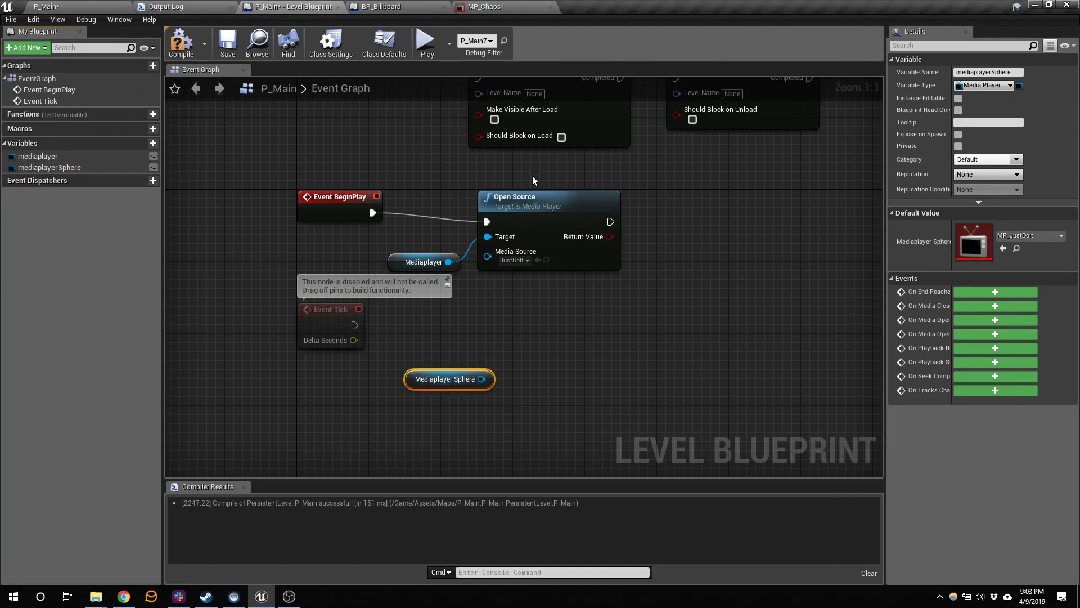
Insert a Sequence node between Event BeginPlay and the existing Open Source node, moving the nodes to make room.
{"action": "left_click_drag", "start_coordinate": [558, 208], "coordinate": [586, 180]}
{"action": "left_click_drag", "start_coordinate": [373, 213], "coordinate": [460, 205]}
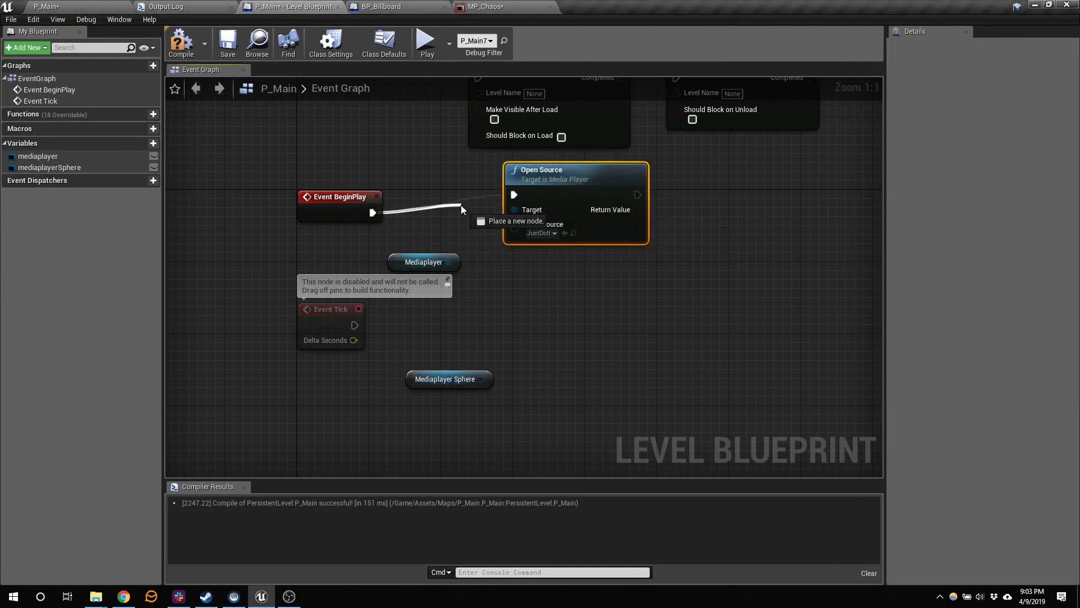
{"action": "type", "text": "sequ"}
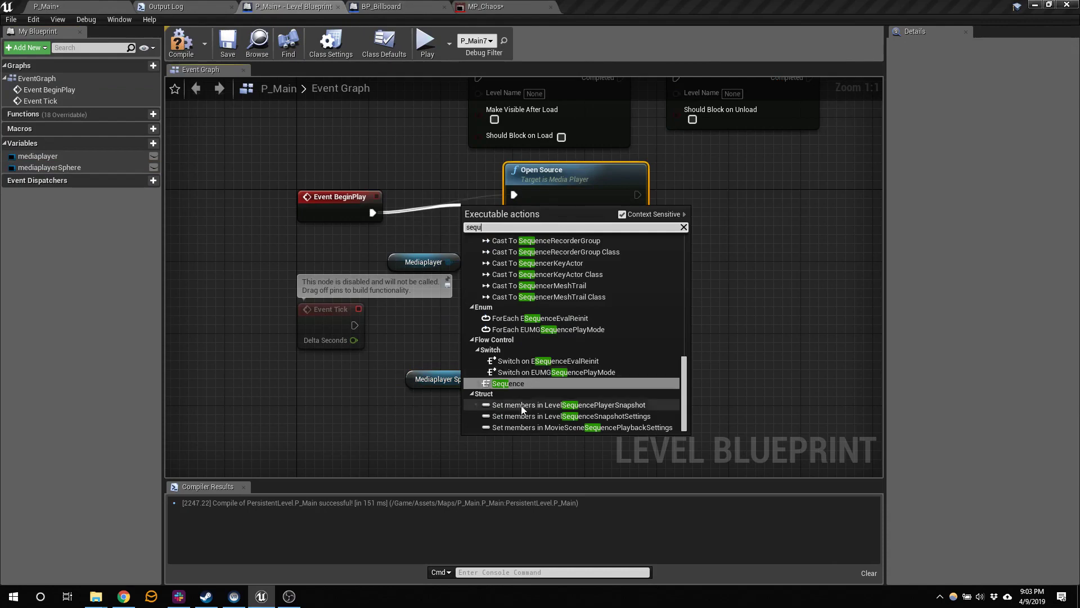
{"action": "left_click", "coordinate": [515, 383]}
{"action": "left_click_drag", "start_coordinate": [482, 217], "coordinate": [427, 189]}
Add an Open Source node for Mediaplayer Sphere with ChaosTheory as media source, and run it from the Sequence's Then 1 output.
{"action": "left_click_drag", "start_coordinate": [482, 379], "coordinate": [579, 305]}
{"action": "type", "text": "open"}
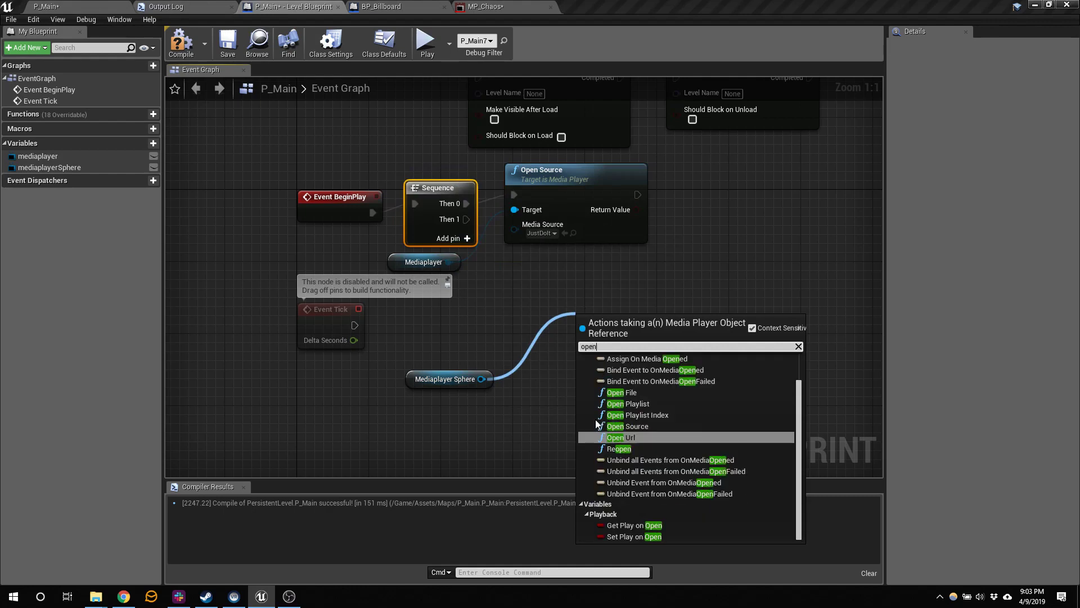
{"action": "left_click", "coordinate": [632, 425]}
{"action": "left_click", "coordinate": [629, 386]}
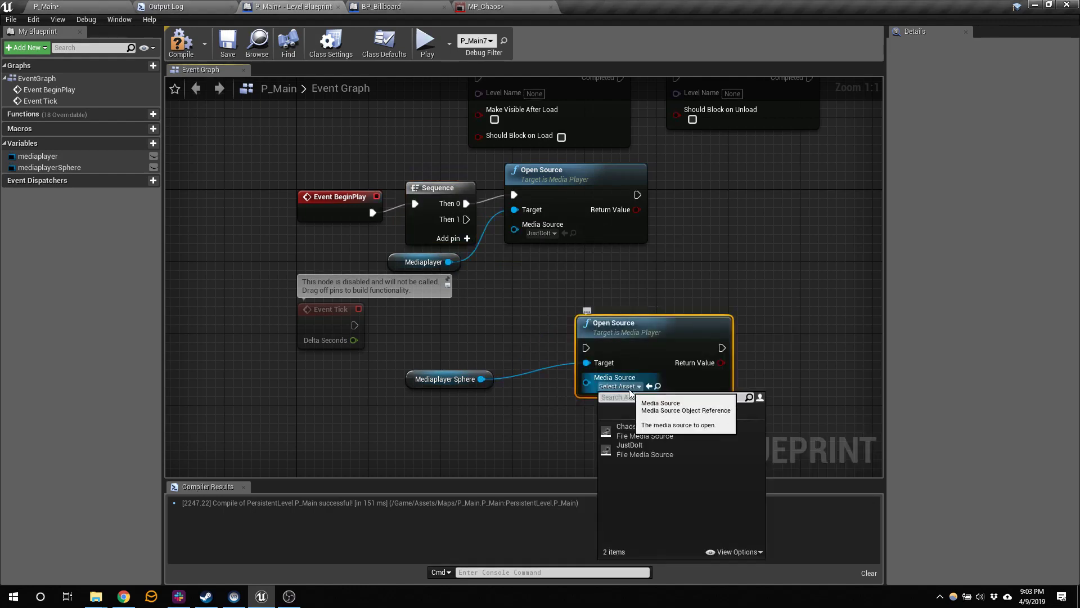
{"action": "left_click", "coordinate": [644, 437]}
{"action": "left_click_drag", "start_coordinate": [645, 330], "coordinate": [583, 316]}
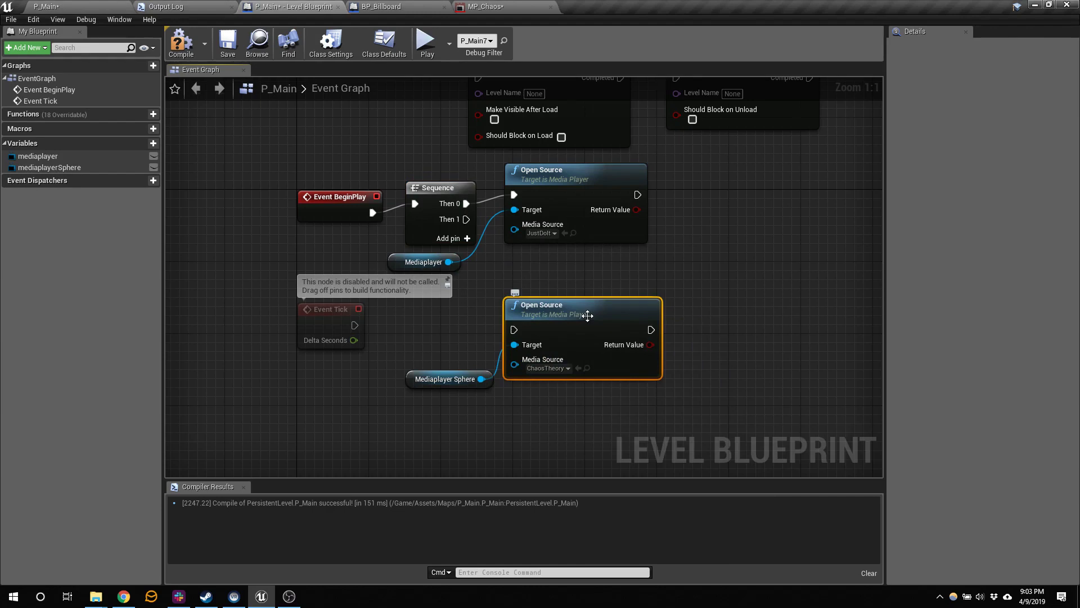
{"action": "left_click_drag", "start_coordinate": [467, 219], "coordinate": [514, 330]}
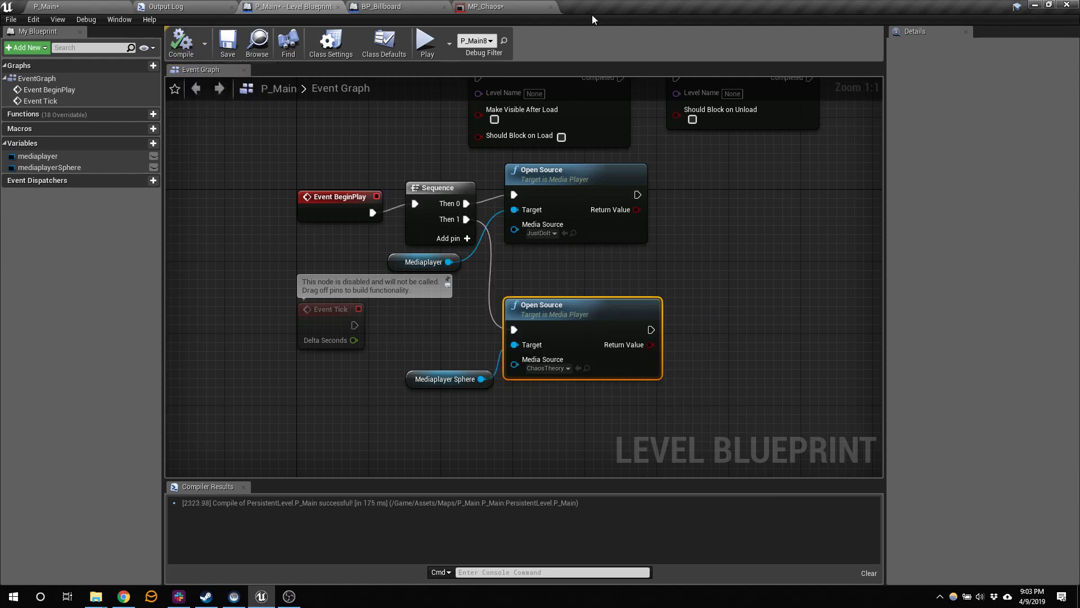
Save the MP_Chaos media player and create the material MP_Chaos_Video_Mat from the MP_Chaos_Video media texture.
{"action": "left_click", "coordinate": [473, 6]}
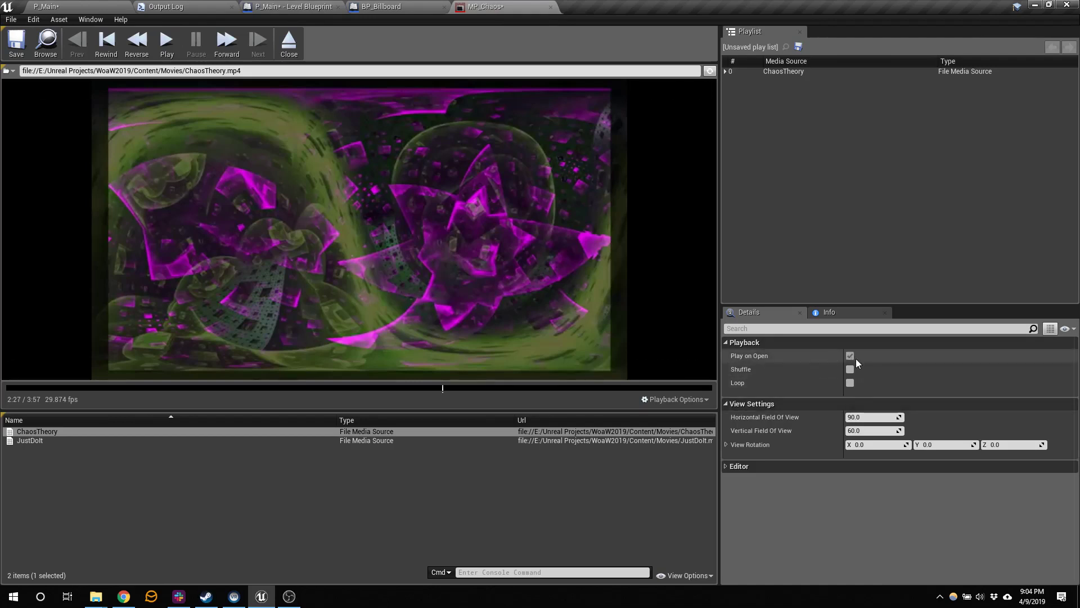
{"action": "left_click", "coordinate": [13, 47]}
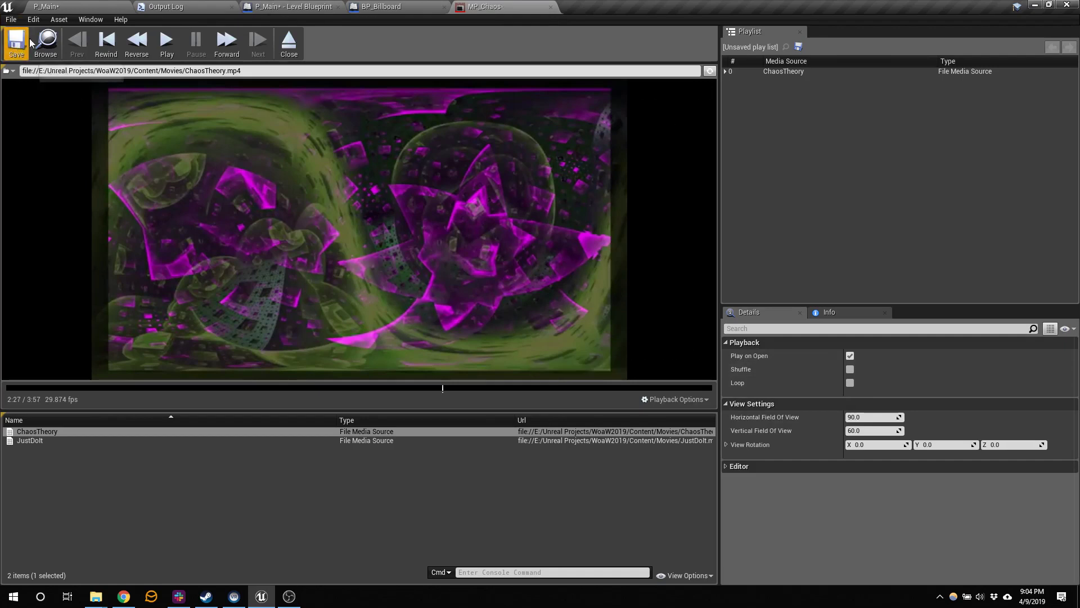
{"action": "left_click", "coordinate": [109, 5]}
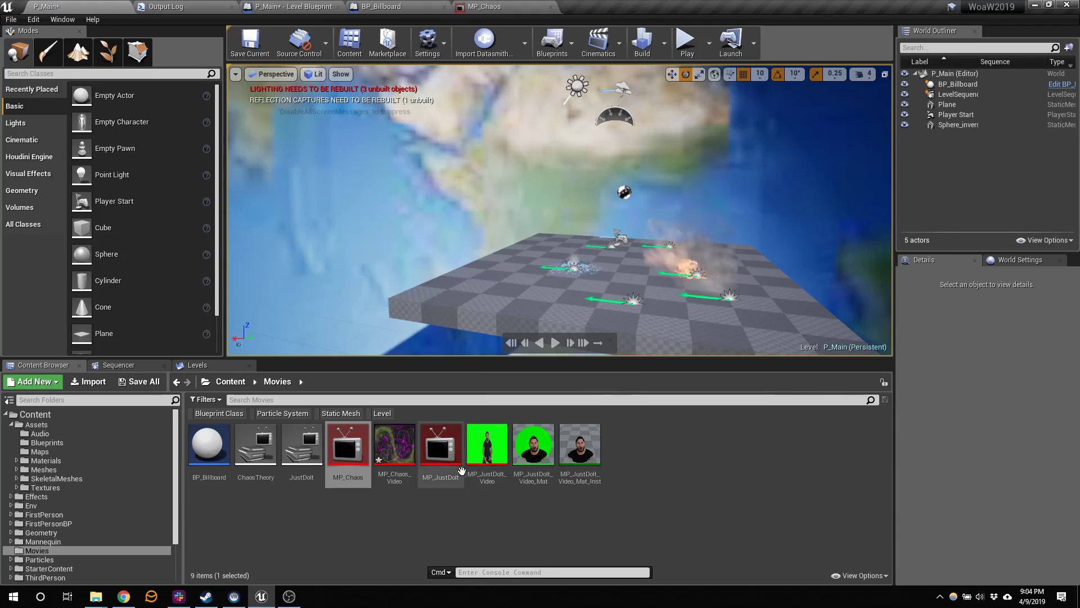
{"action": "right_click", "coordinate": [348, 438]}
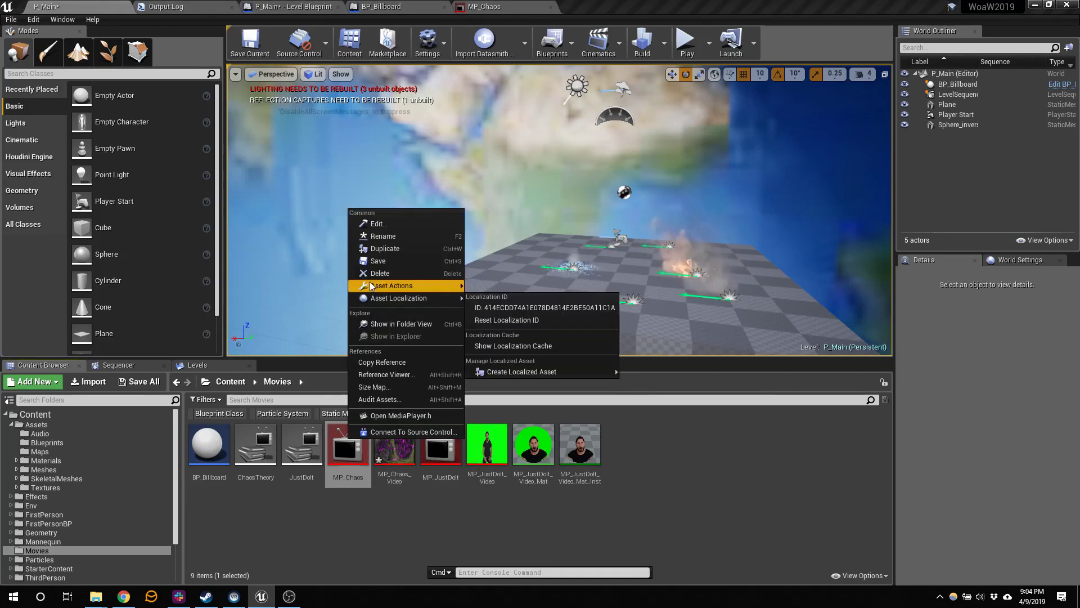
{"action": "left_click", "coordinate": [421, 519]}
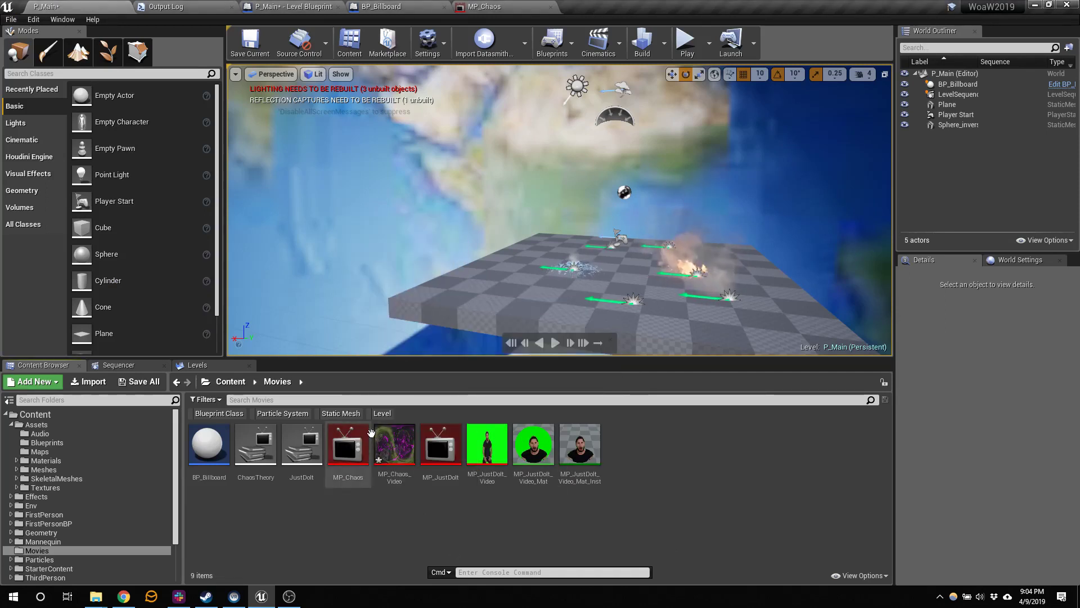
{"action": "right_click", "coordinate": [402, 440]}
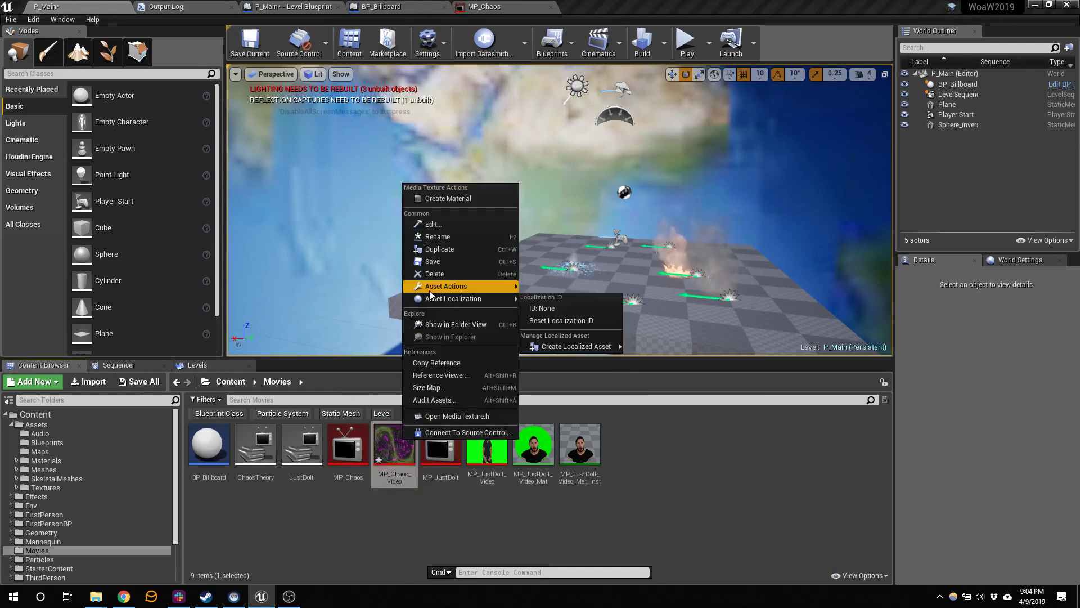
{"action": "left_click", "coordinate": [468, 199]}
{"action": "key", "text": "Return"}
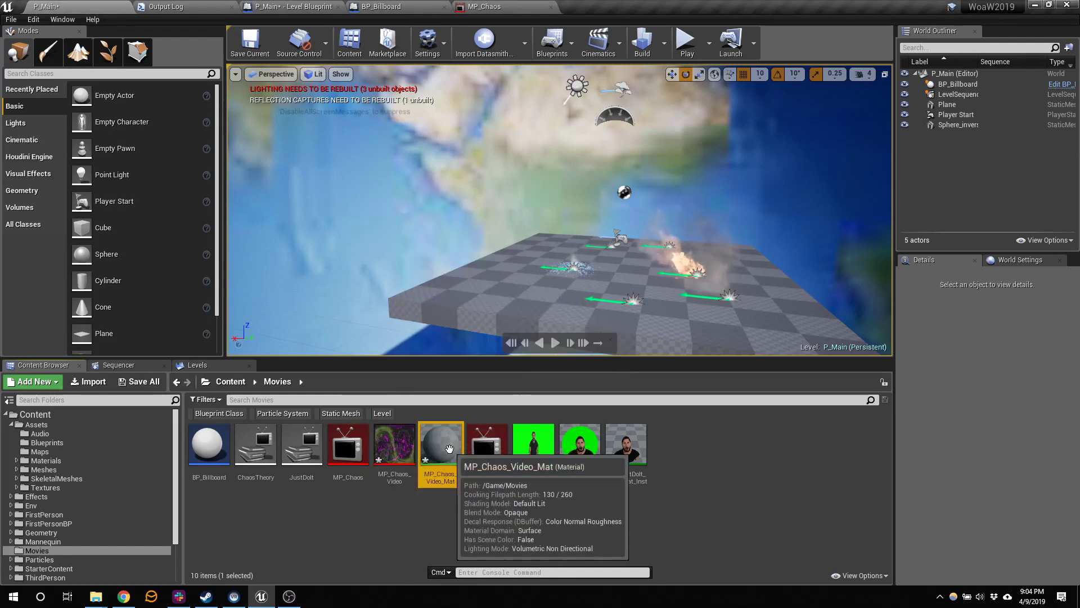
Apply MP_Chaos_Video_Mat to the sphere surrounding the level and play-test the level.
{"action": "left_click_drag", "start_coordinate": [449, 448], "coordinate": [480, 255]}
{"action": "right_click_drag", "start_coordinate": [480, 255], "coordinate": [422, 245]}
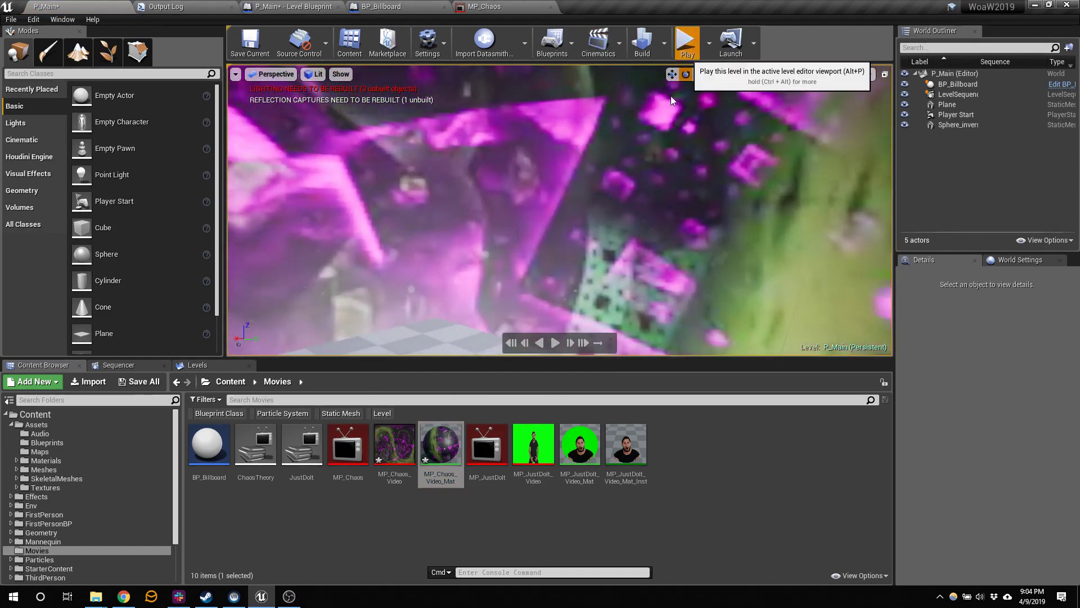
{"action": "left_click", "coordinate": [684, 43]}
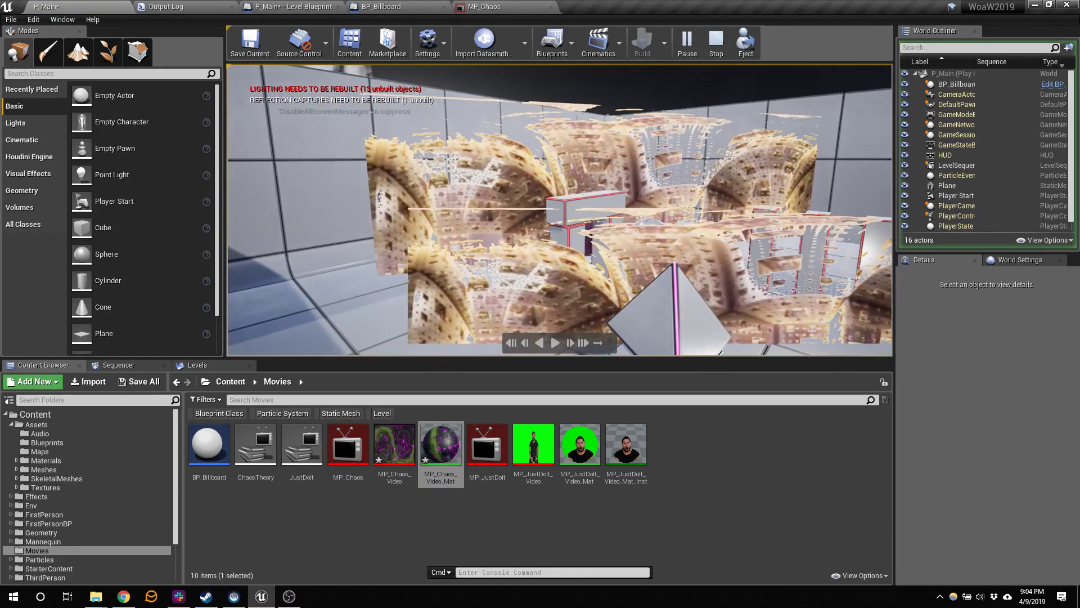
{"action": "key", "text": "Escape"}
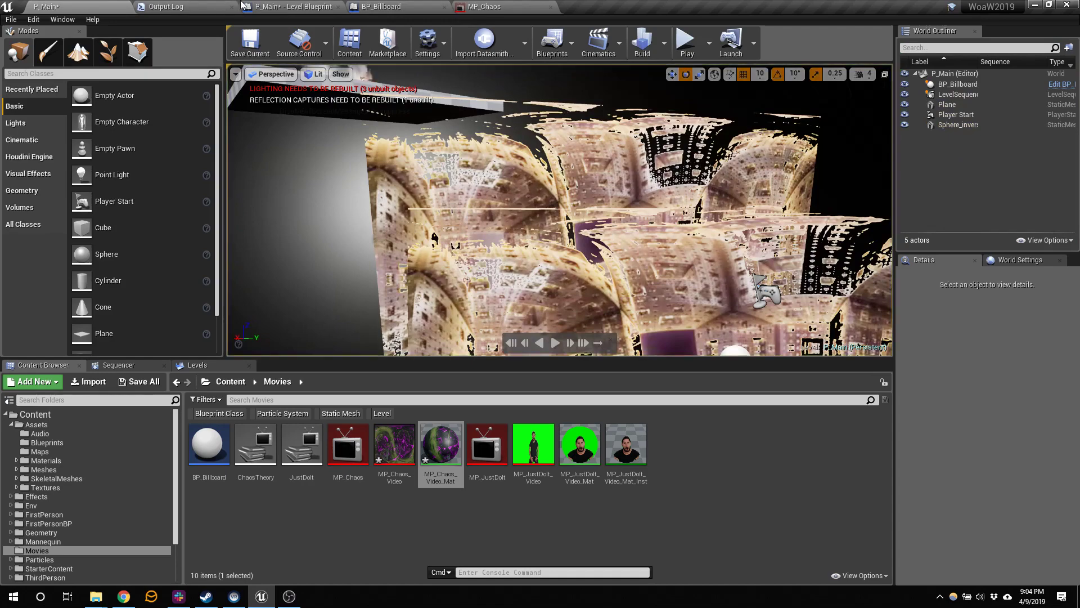
Set the default value of the mediaplayerSphere variable to MP_Chaos in the level blueprint and compile it.
{"action": "left_click", "coordinate": [484, 6]}
{"action": "left_click", "coordinate": [82, 8]}
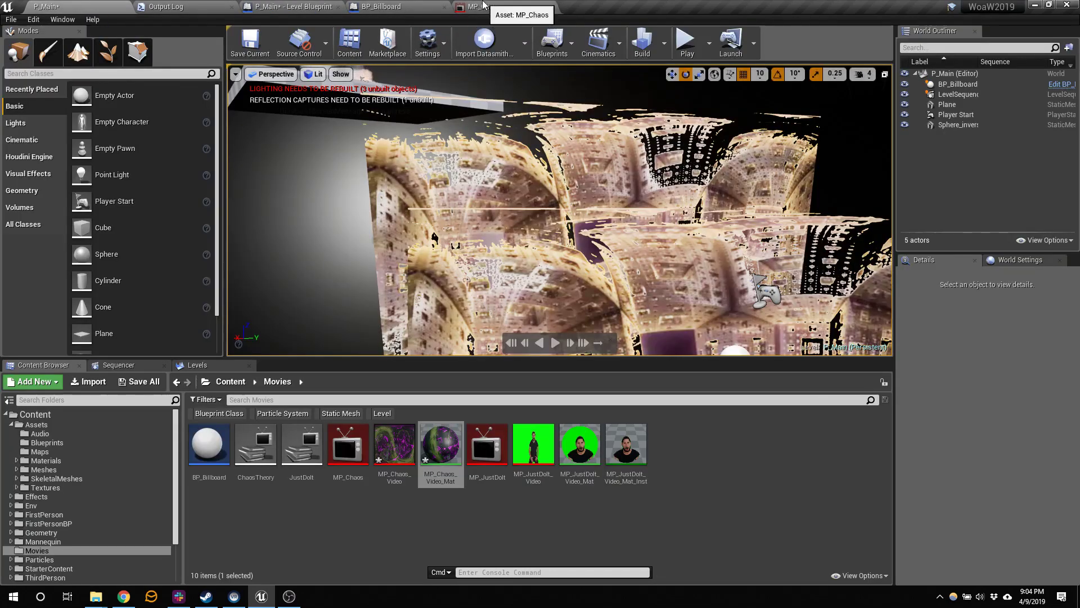
{"action": "left_click", "coordinate": [293, 6]}
{"action": "right_click_drag", "start_coordinate": [642, 331], "coordinate": [668, 359]}
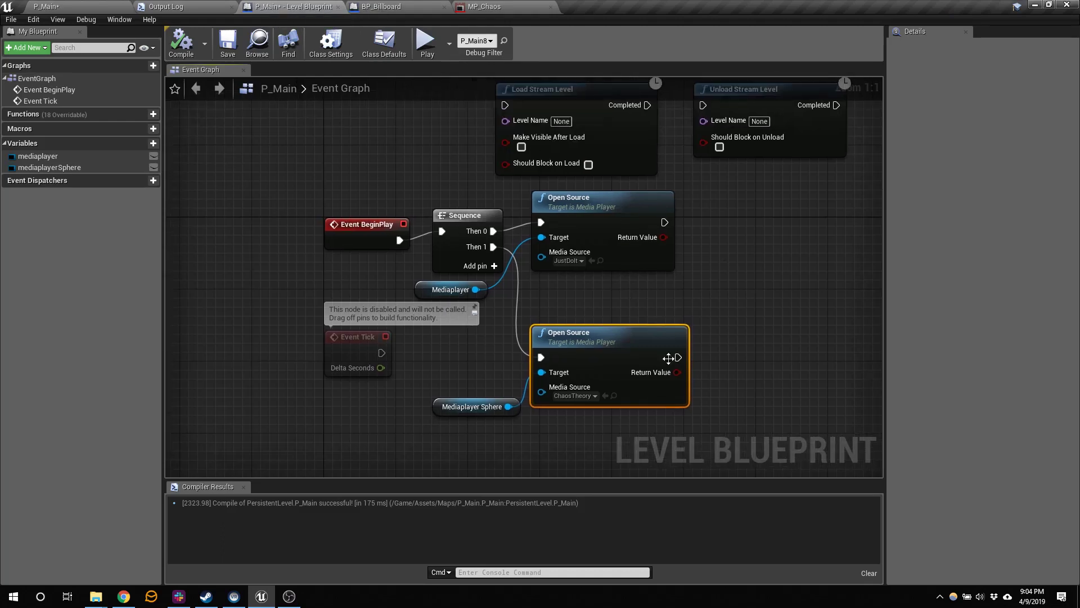
{"action": "left_click_drag", "start_coordinate": [605, 340], "coordinate": [641, 340]}
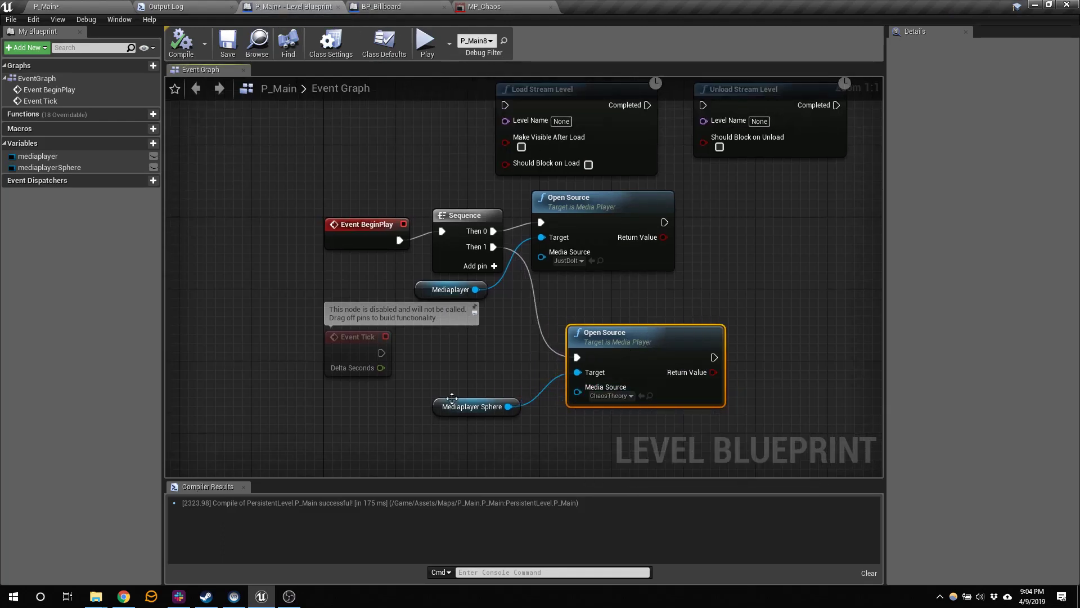
{"action": "left_click", "coordinate": [468, 406]}
{"action": "left_click", "coordinate": [1031, 236]}
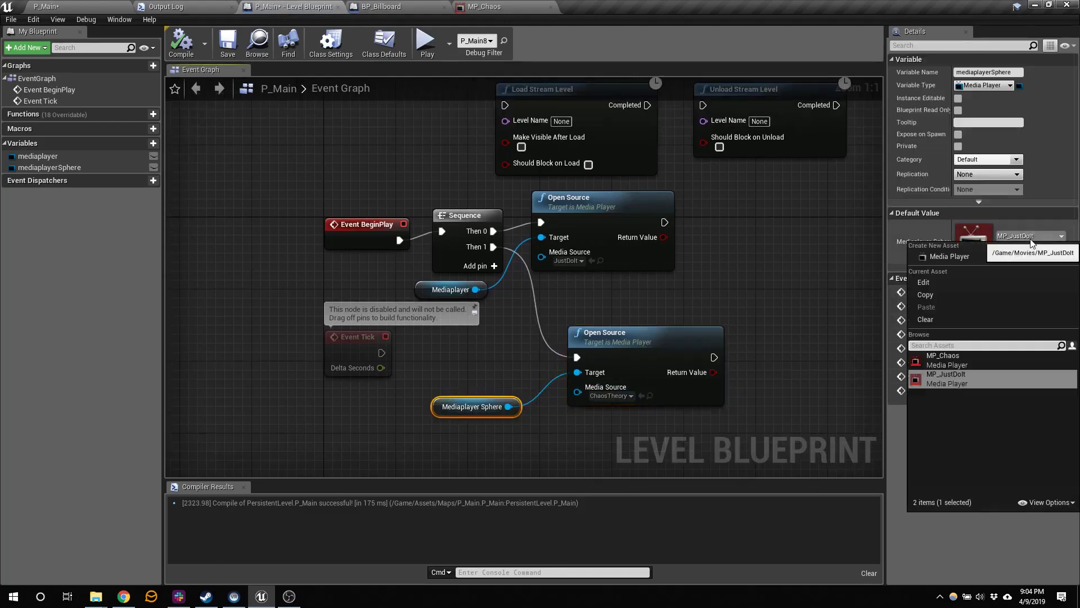
{"action": "left_click", "coordinate": [967, 359]}
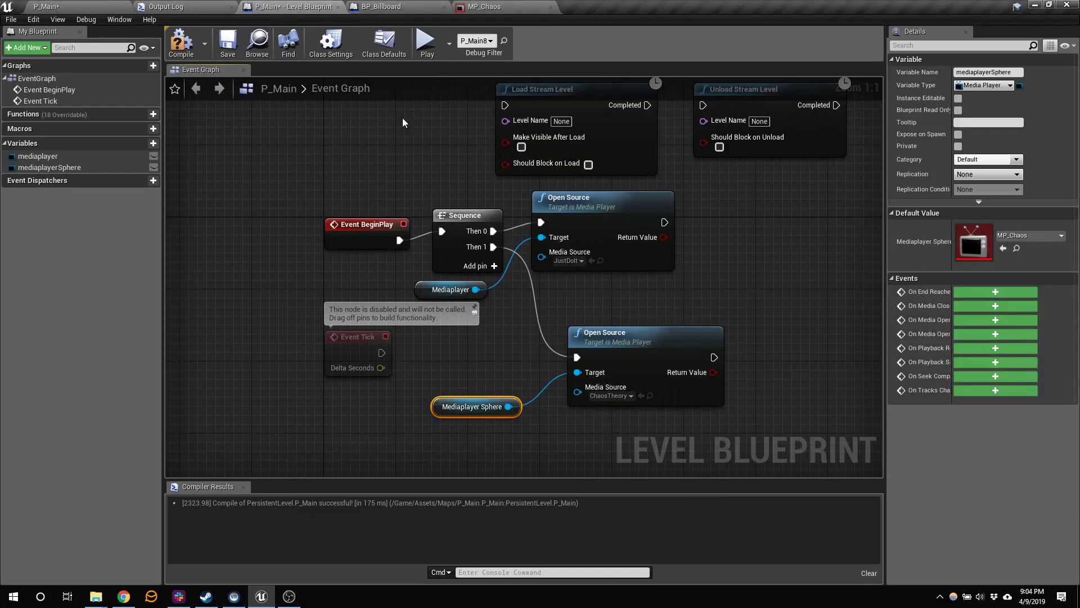
{"action": "left_click", "coordinate": [179, 45]}
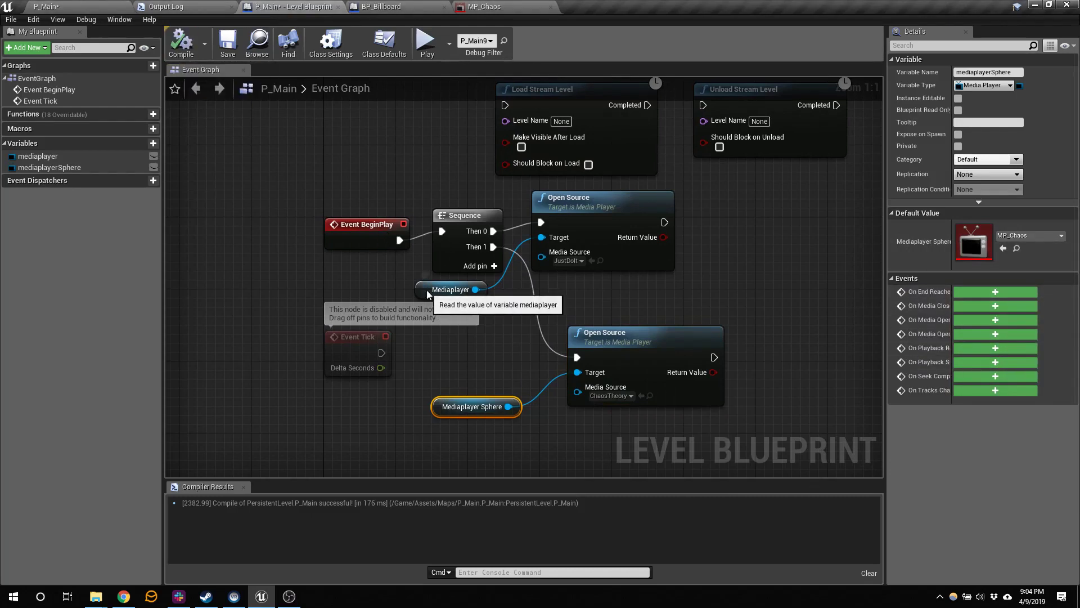
Check the default media players of both variables and play-test the level with the billboard and sphere videos.
{"action": "left_click", "coordinate": [440, 294]}
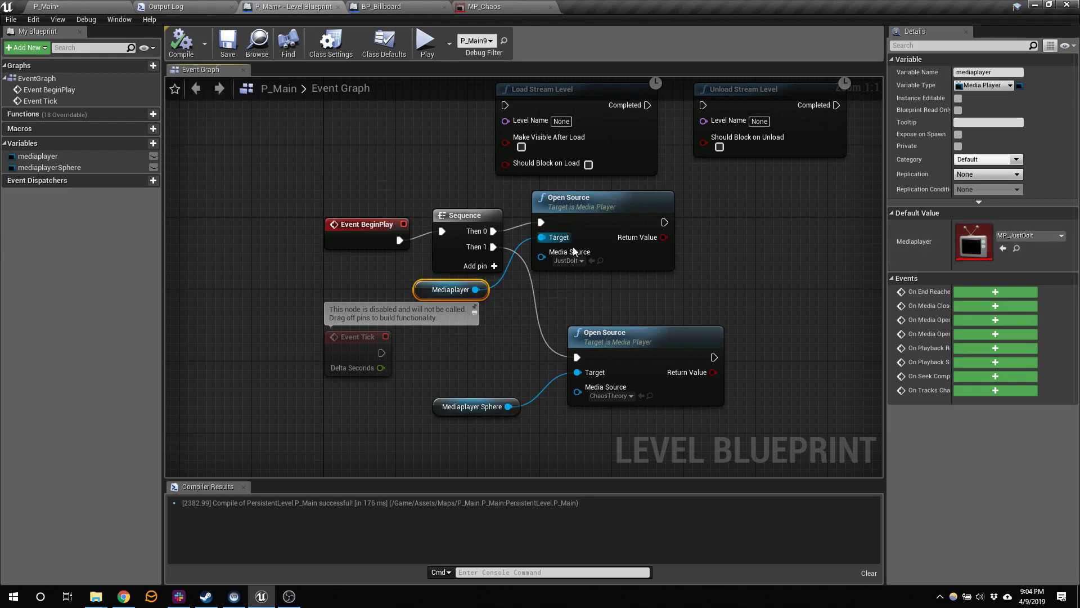
{"action": "left_click", "coordinate": [458, 408]}
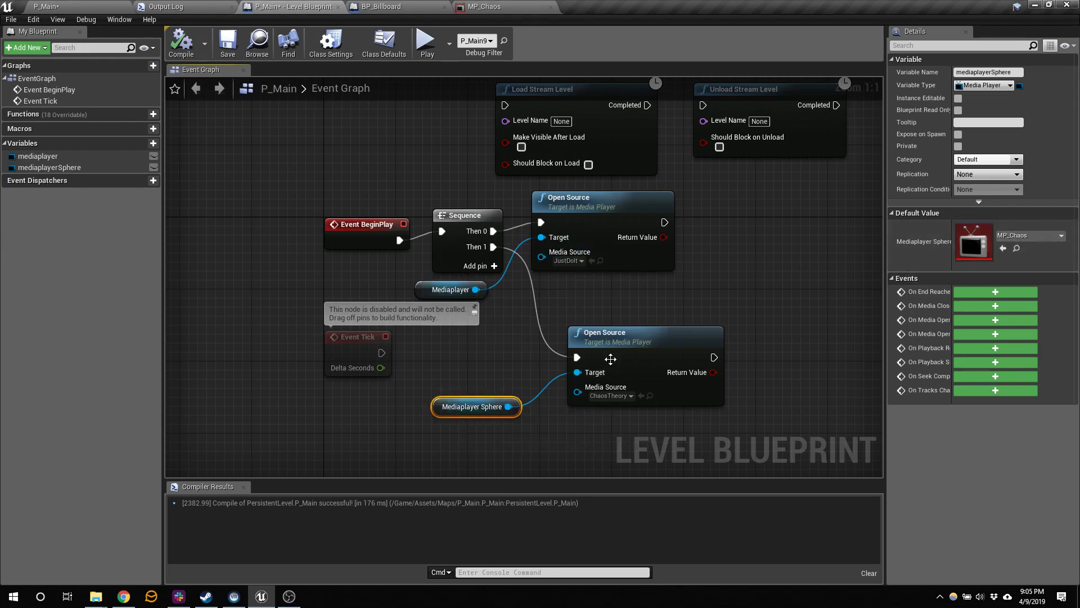
{"action": "left_click", "coordinate": [90, 6]}
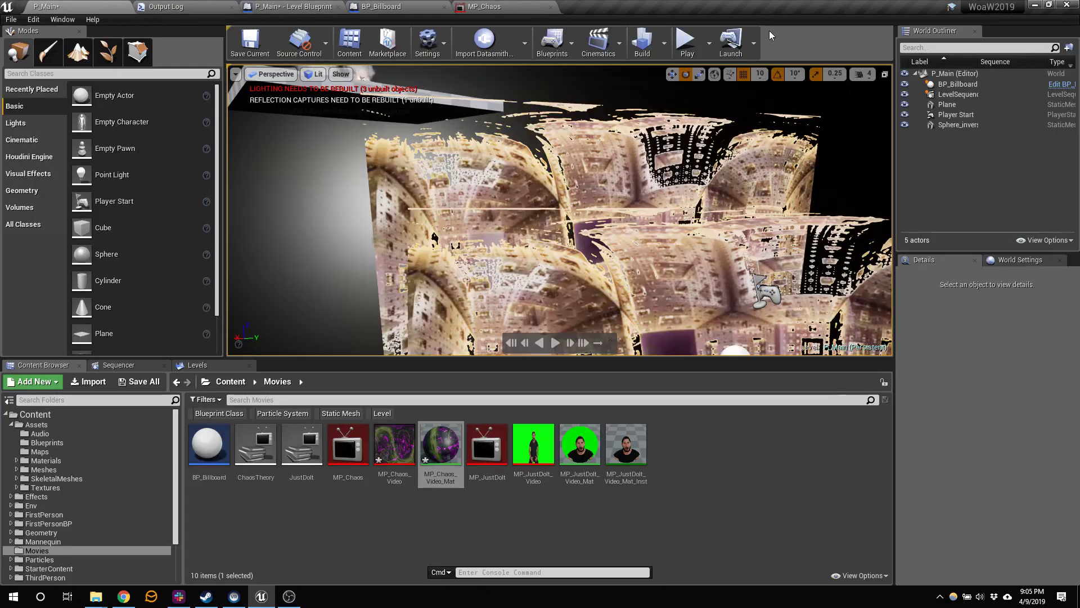
{"action": "left_click", "coordinate": [686, 41]}
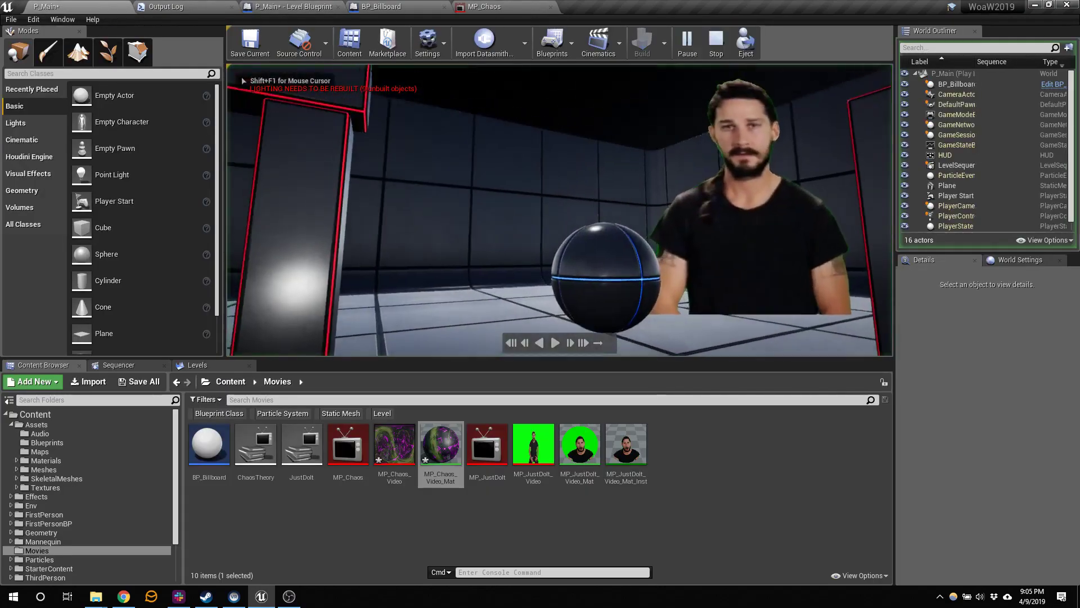
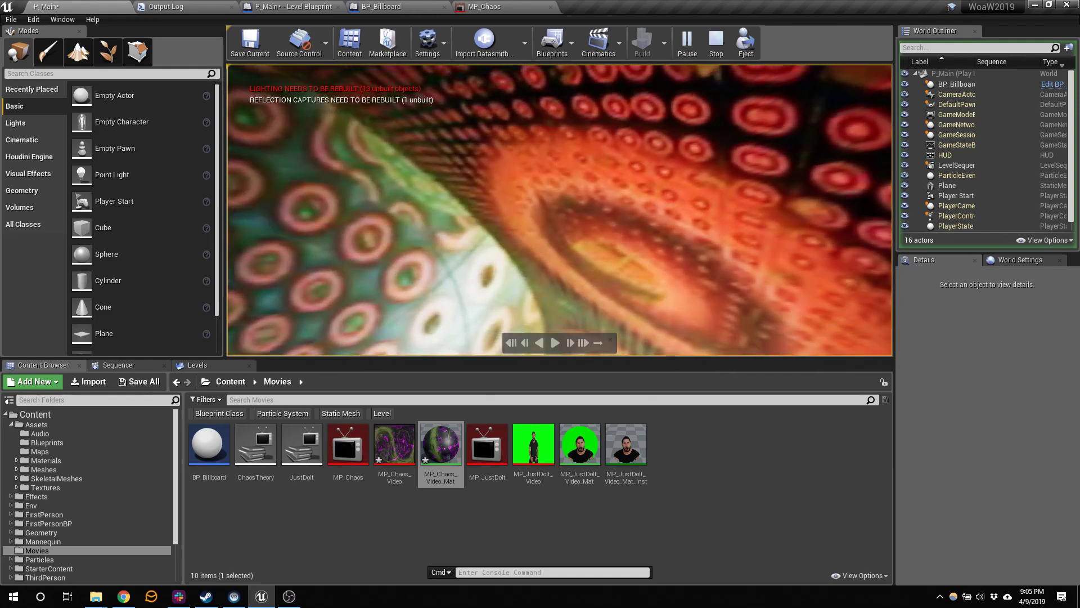
{"action": "key", "text": "Escape"}
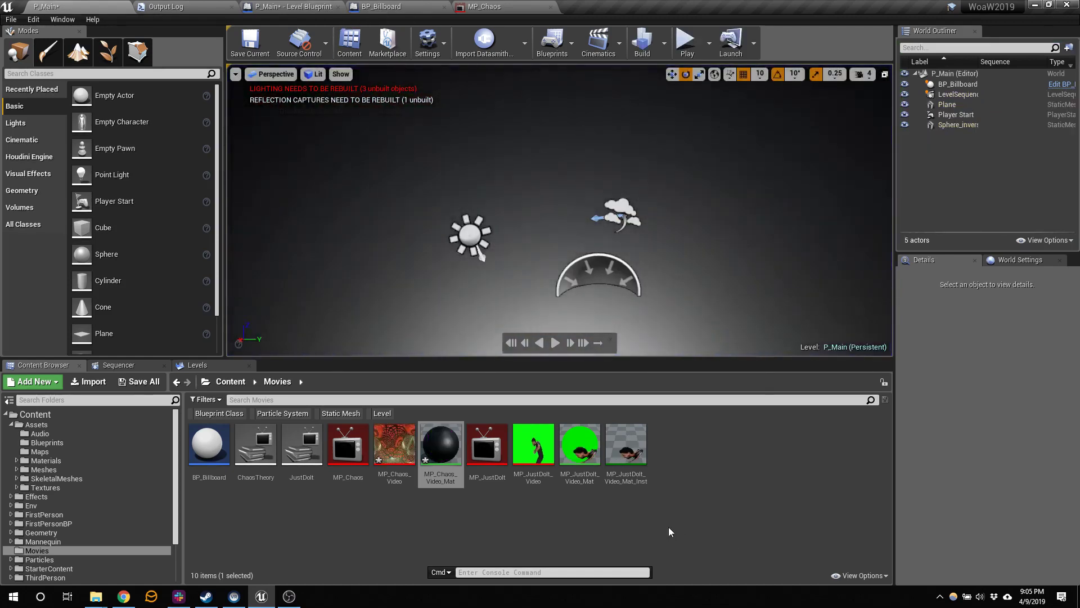
Feed the Texture Sample into Emissive Color instead of Base Color in the MP_Chaos_Video_Mat material.
{"action": "double_click", "coordinate": [441, 444]}
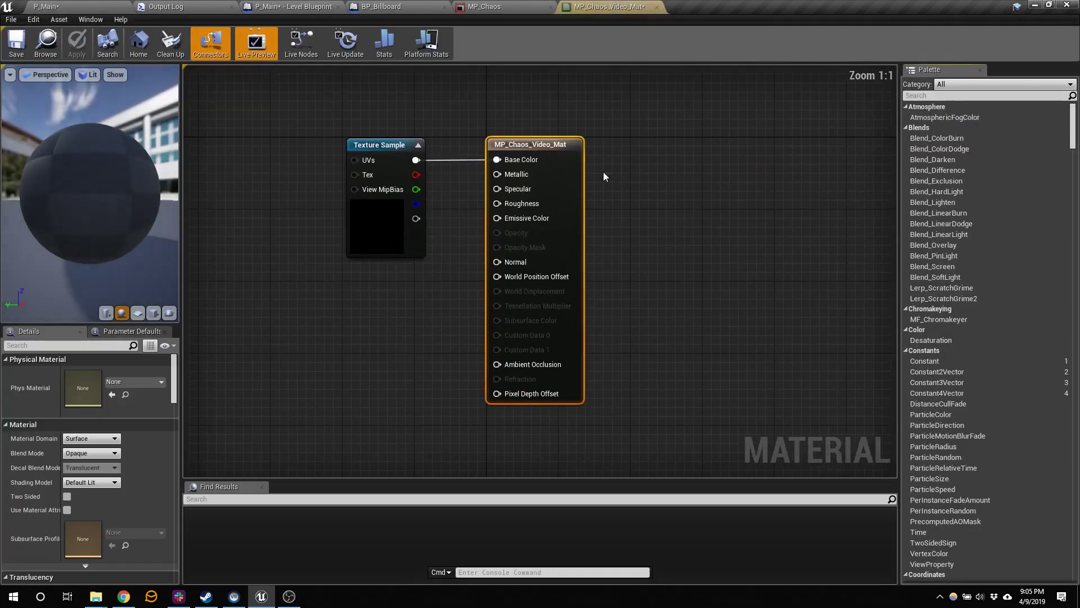
{"action": "left_click_drag", "start_coordinate": [421, 161], "coordinate": [532, 219]}
{"action": "left_click_drag", "start_coordinate": [394, 140], "coordinate": [417, 166]}
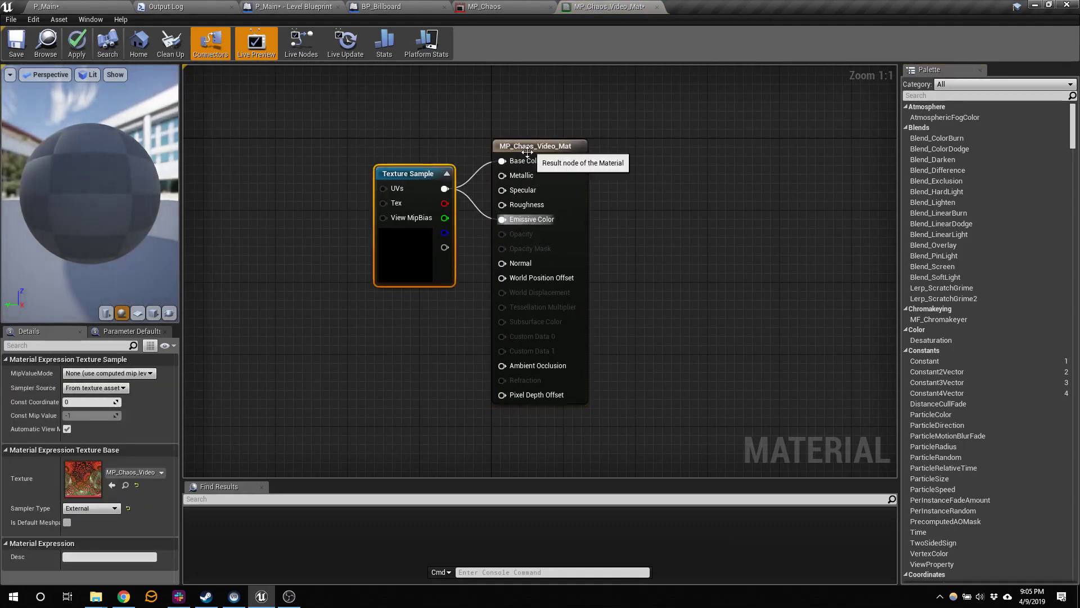
Add a Camera Vector (CameraVectorWS) node before the Texture Sample in the MP_Chaos_Video_Mat graph.
{"action": "right_click_drag", "start_coordinate": [141, 161], "coordinate": [359, 167]}
{"action": "right_click", "coordinate": [360, 168]}
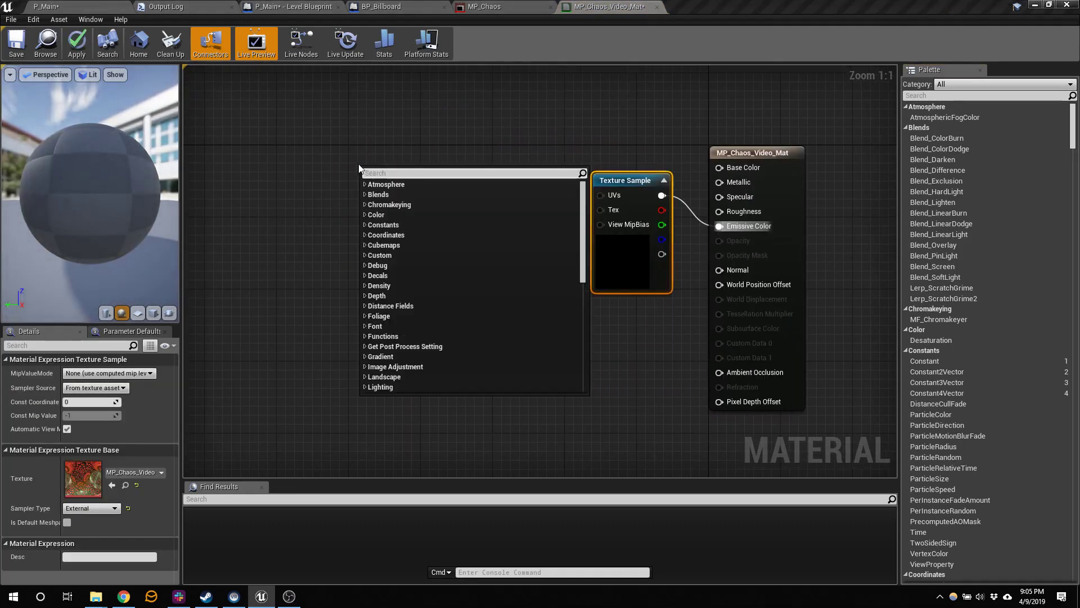
{"action": "type", "text": "camera"}
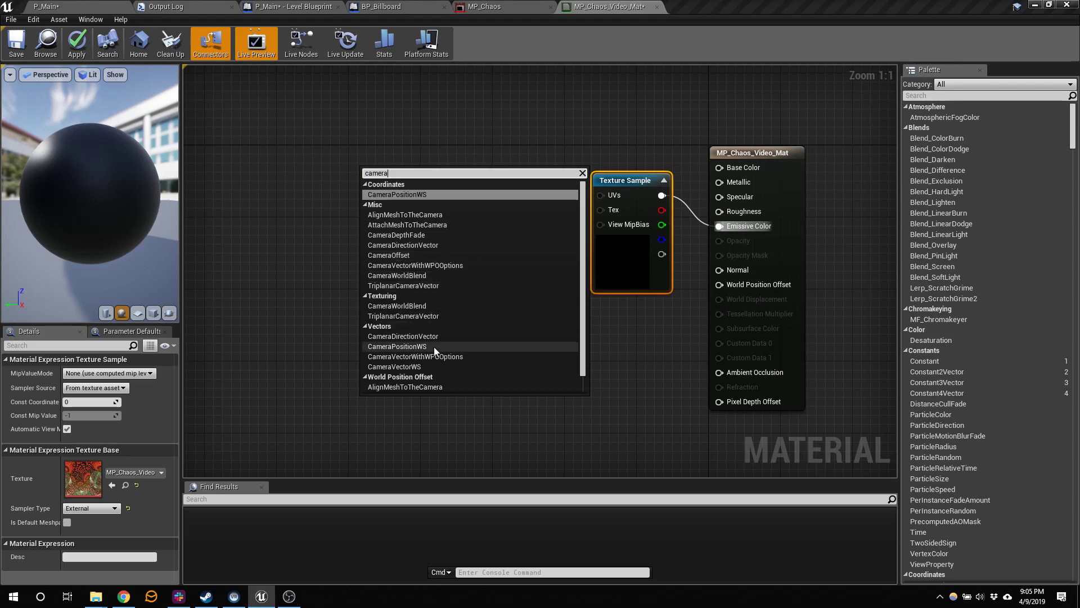
{"action": "left_click", "coordinate": [432, 366]}
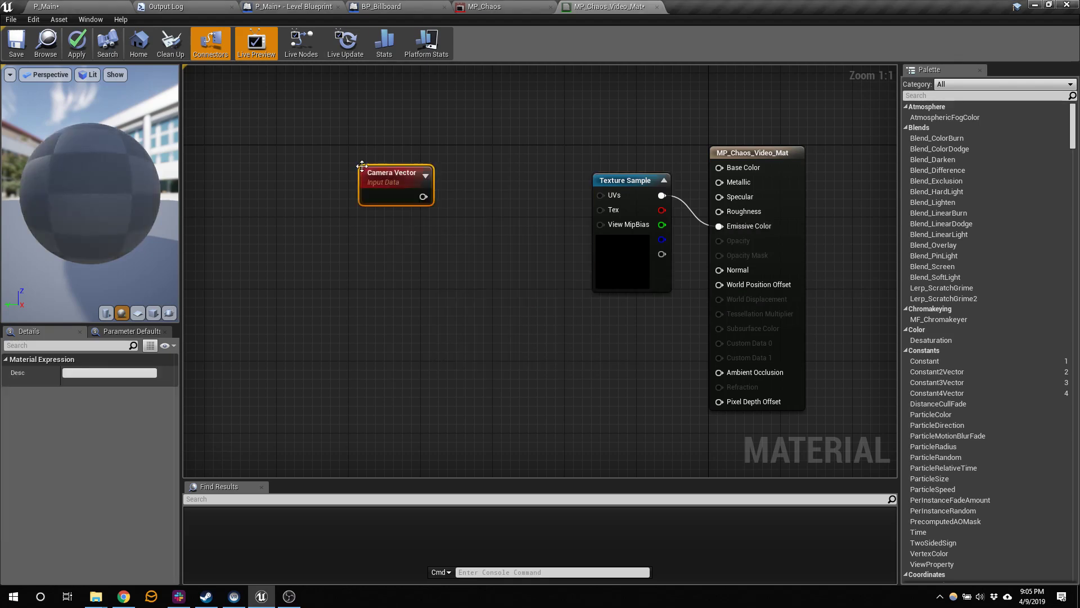
{"action": "left_click_drag", "start_coordinate": [362, 166], "coordinate": [314, 145]}
Run the Camera Vector through a new LongLatToUV node and feed its result into the Texture Sample's UVs.
{"action": "left_click_drag", "start_coordinate": [377, 176], "coordinate": [468, 180]}
{"action": "type", "text": "long"}
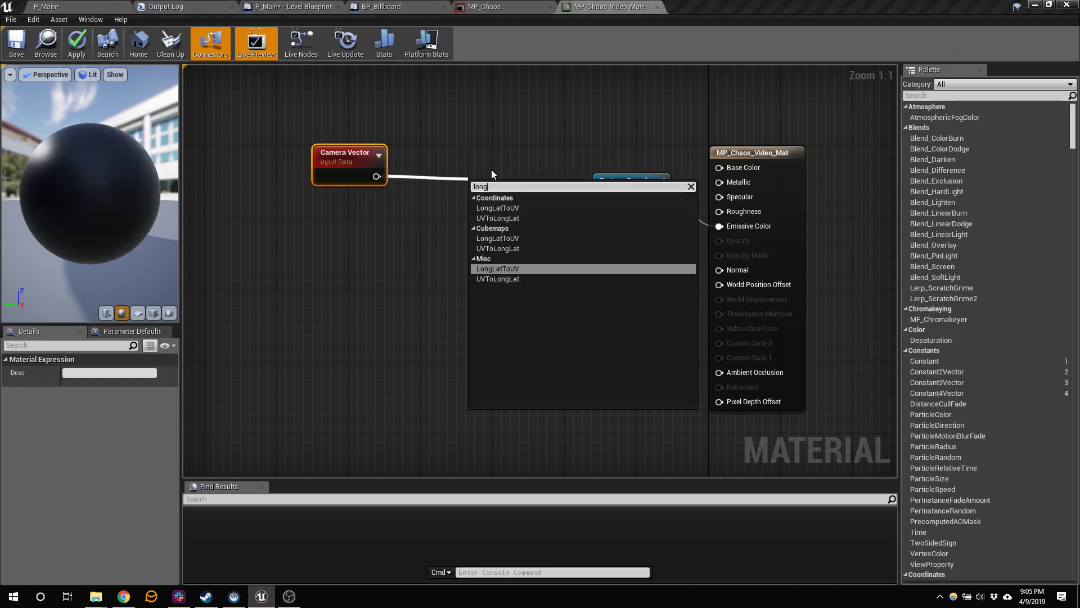
{"action": "left_click", "coordinate": [524, 208]}
{"action": "left_click_drag", "start_coordinate": [546, 201], "coordinate": [614, 196]}
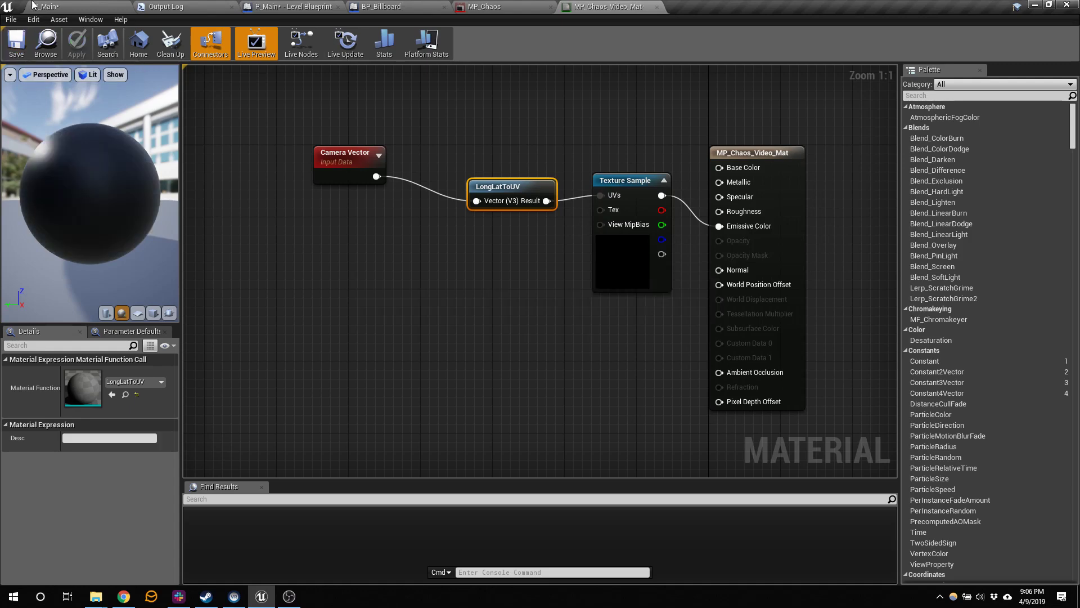
Play ChaosTheory in the MP_Chaos media player as a floating window over the level, inspect the sphere's video, and pause it.
{"action": "left_click", "coordinate": [86, 6]}
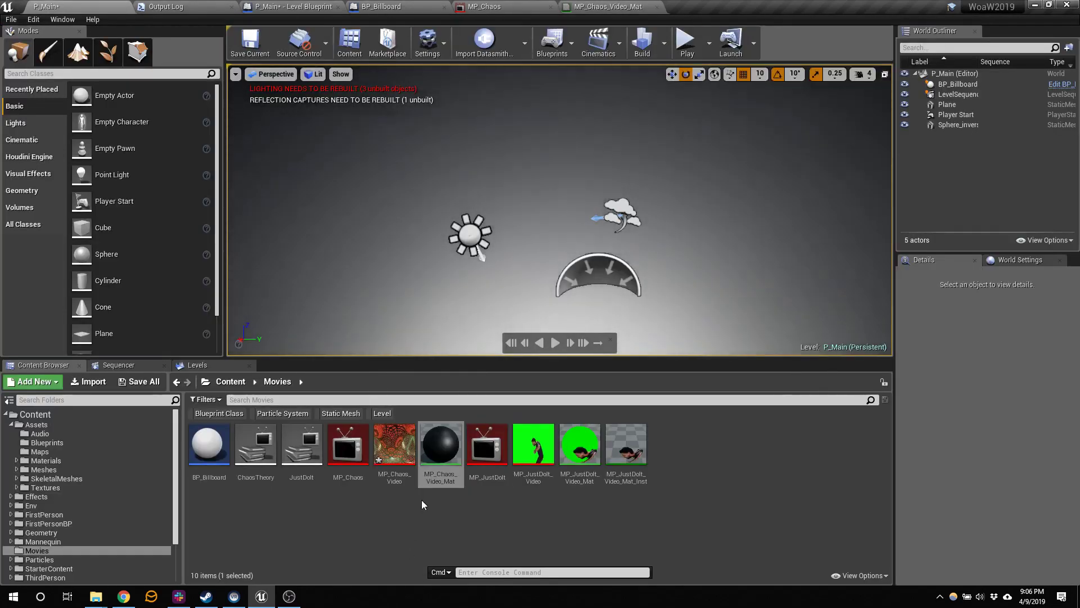
{"action": "double_click", "coordinate": [360, 447]}
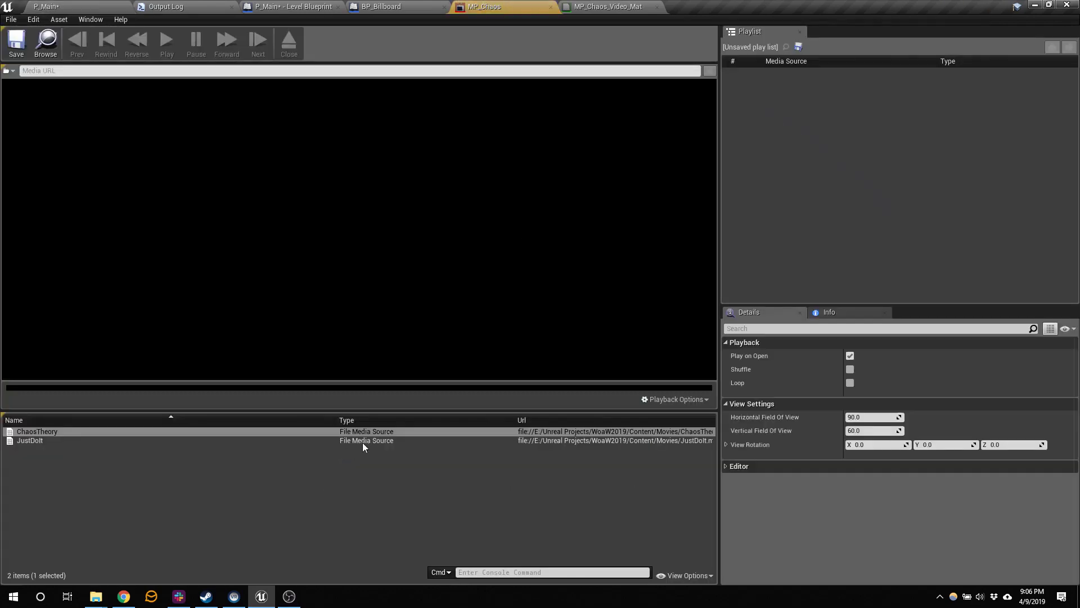
{"action": "left_click_drag", "start_coordinate": [506, 6], "coordinate": [663, 176]}
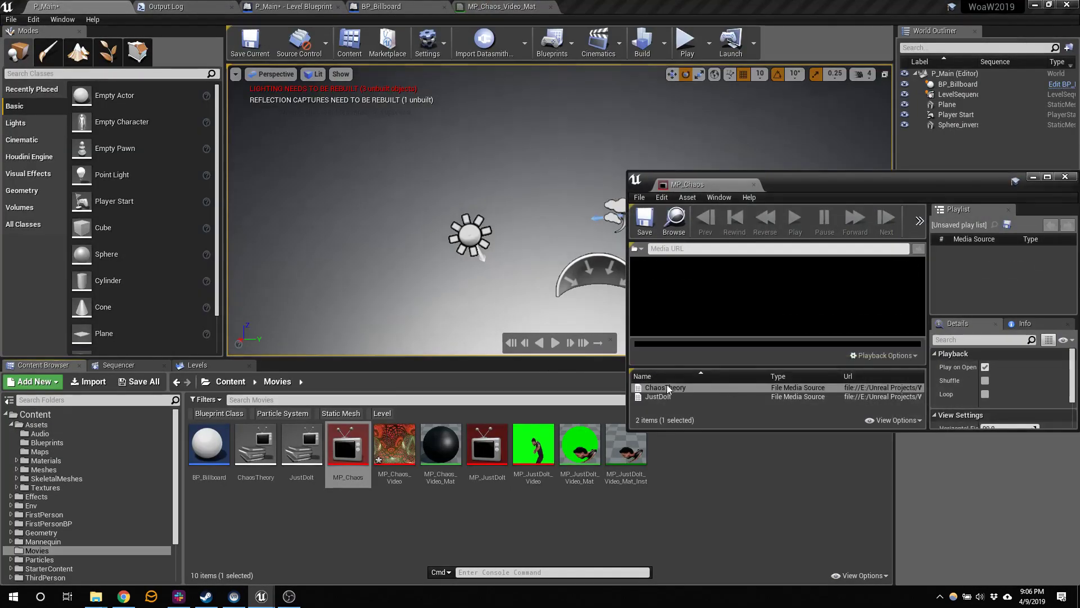
{"action": "double_click", "coordinate": [666, 386]}
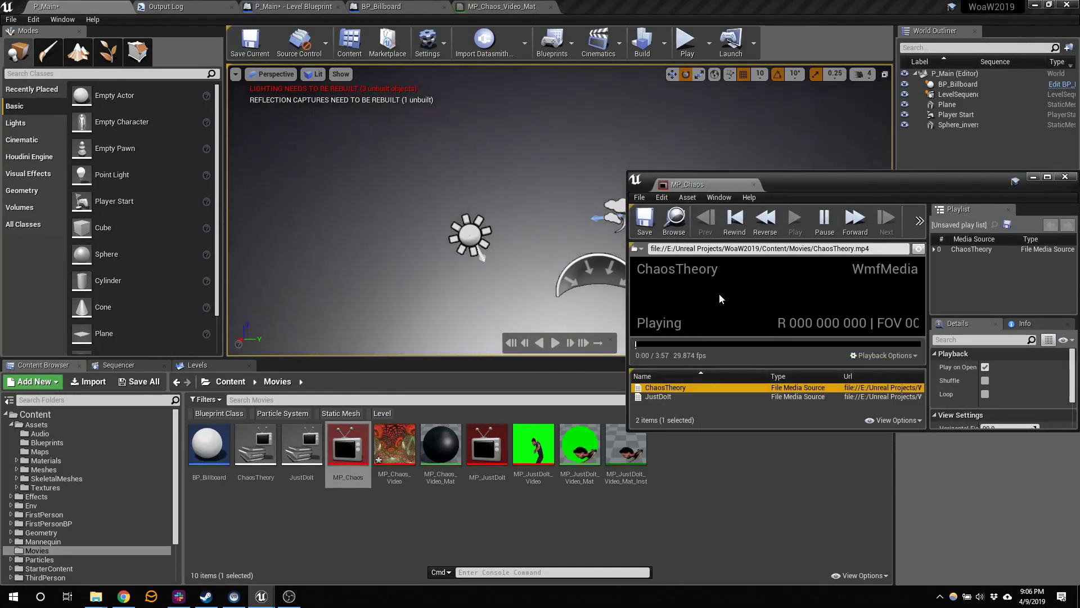
{"action": "left_click", "coordinate": [699, 343]}
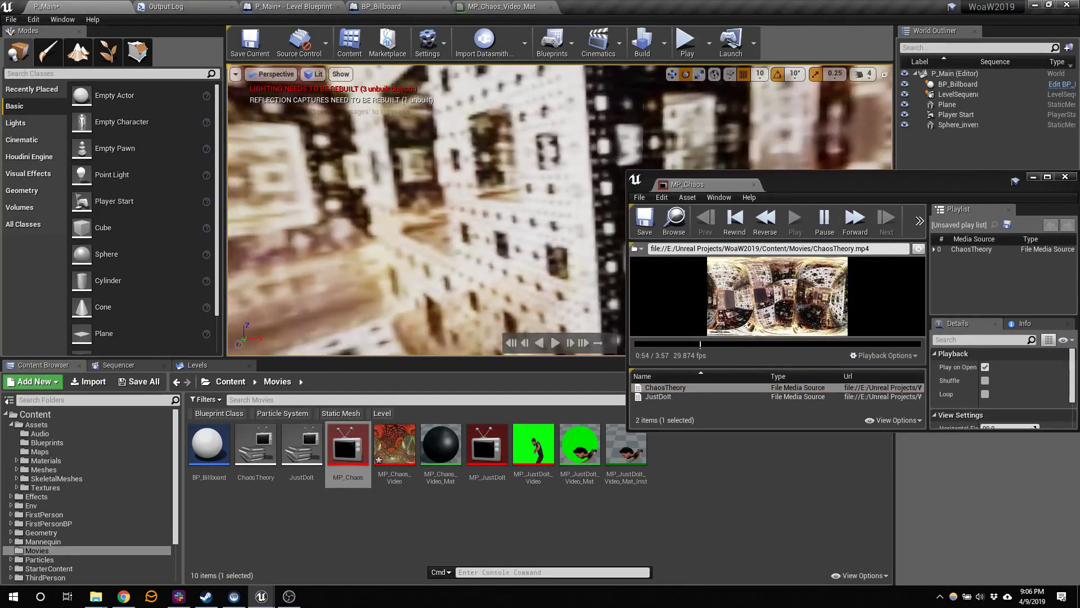
{"action": "right_click_drag", "start_coordinate": [493, 232], "coordinate": [400, 232]}
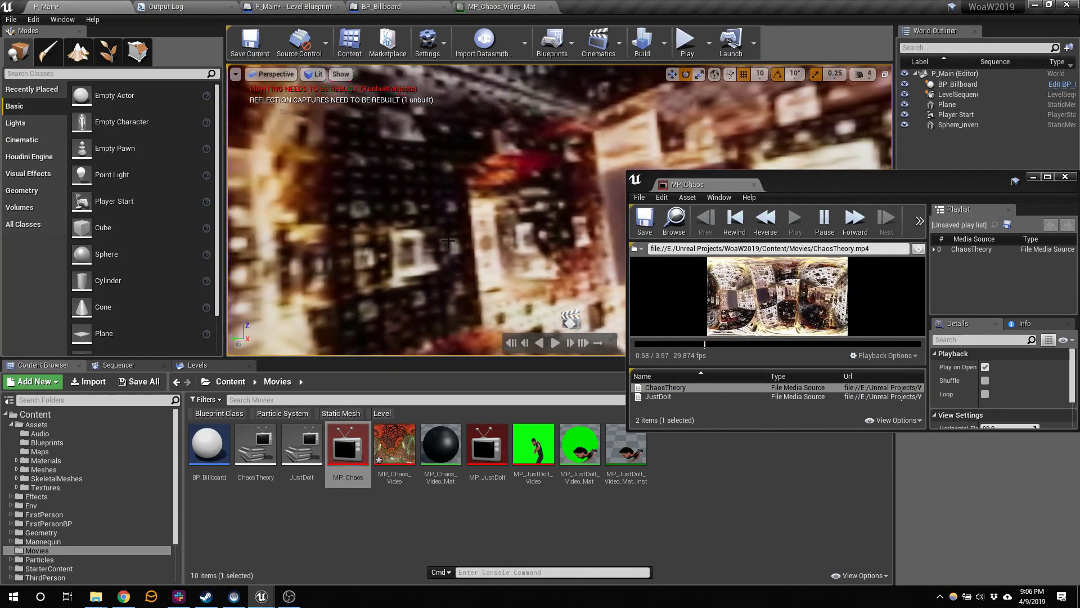
{"action": "left_click", "coordinate": [824, 218]}
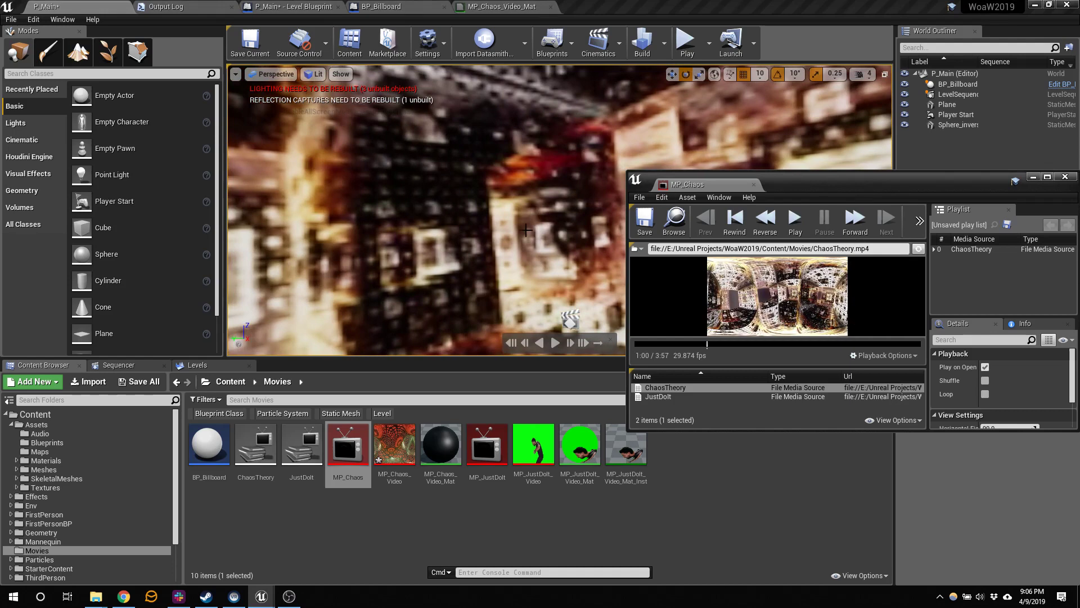
Add a Constant3Vector to the MP_Chaos_Video_Mat graph and connect it to input A of a new Multiply node.
{"action": "left_click", "coordinate": [495, 6]}
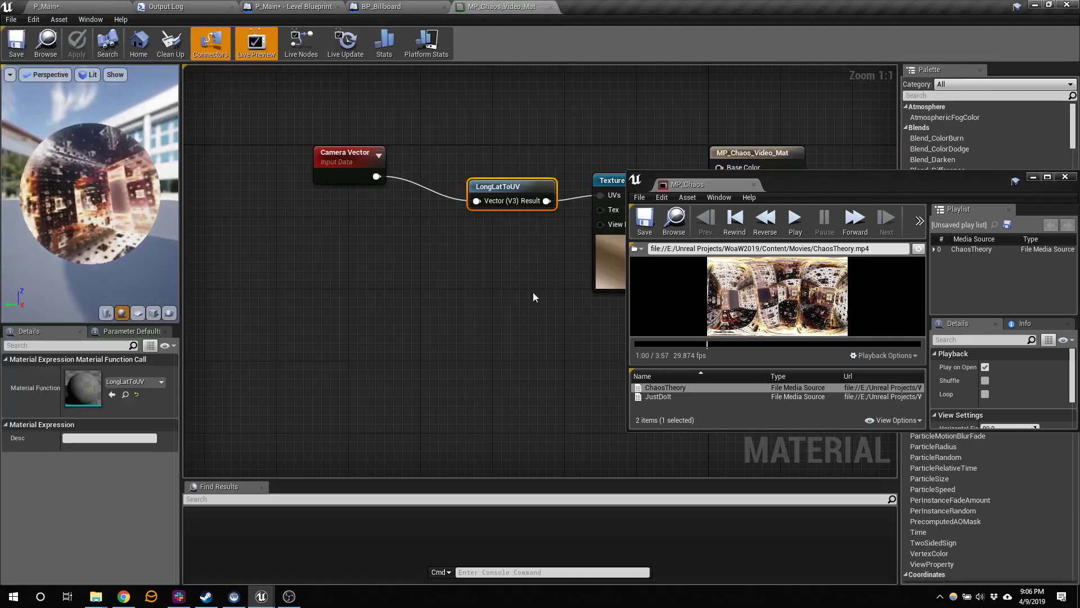
{"action": "left_click", "coordinate": [304, 236]}
{"action": "right_click", "coordinate": [332, 232]}
{"action": "left_click", "coordinate": [340, 224]}
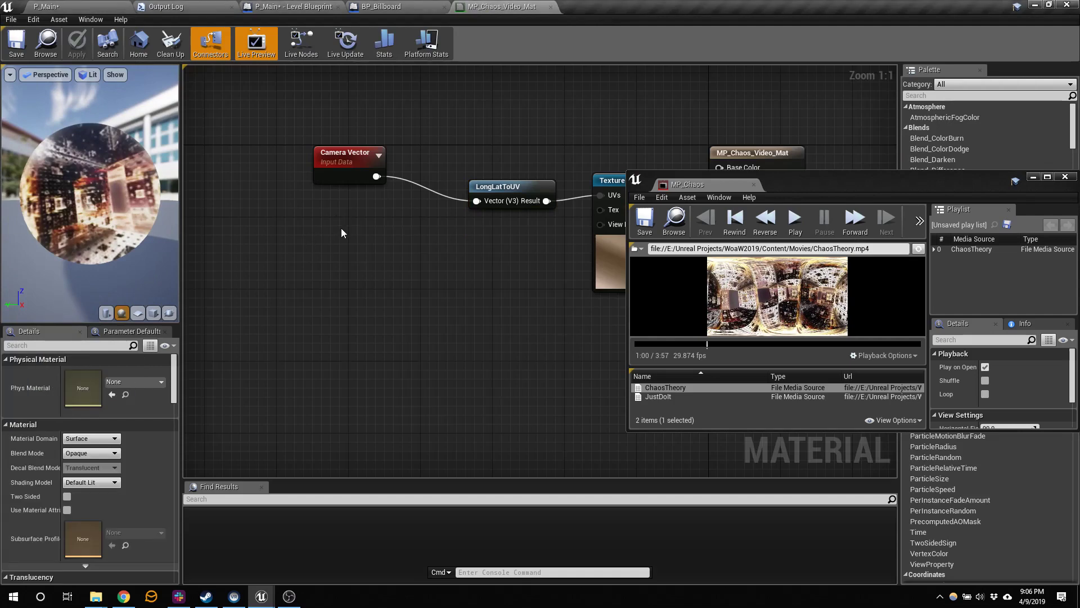
{"action": "left_click", "coordinate": [341, 229]}
{"action": "left_click_drag", "start_coordinate": [396, 242], "coordinate": [442, 240]}
{"action": "type", "text": "mu"}
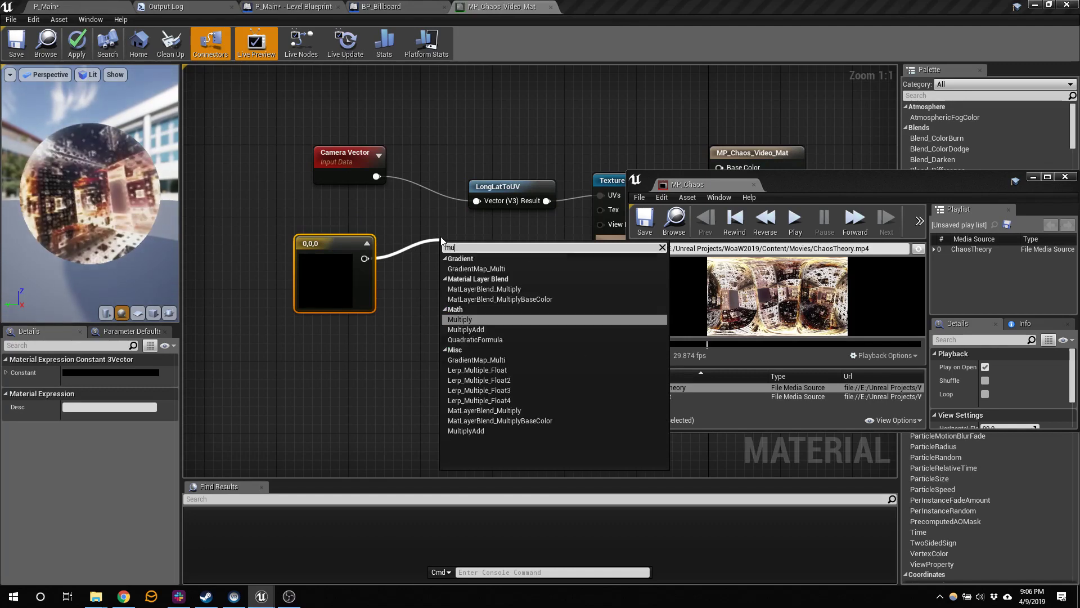
{"action": "type", "text": "lti"}
{"action": "key", "text": "Return"}
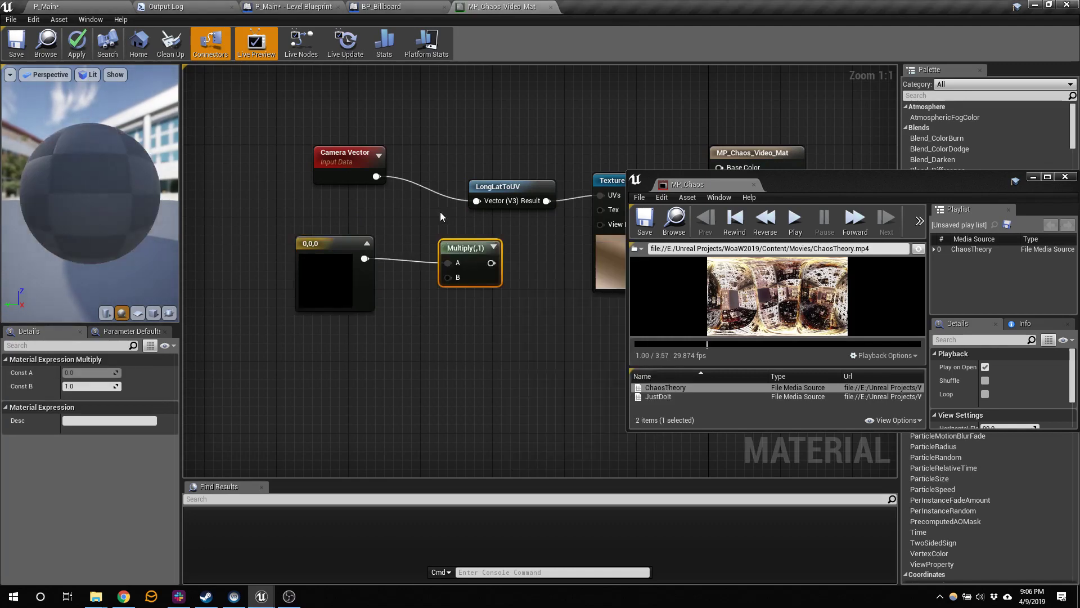
Connect the Camera Vector to Multiply's input B and the product to LongLatToUV, and arrange the nodes in line.
{"action": "left_click_drag", "start_coordinate": [377, 177], "coordinate": [477, 202]}
{"action": "left_click_drag", "start_coordinate": [344, 152], "coordinate": [297, 143]}
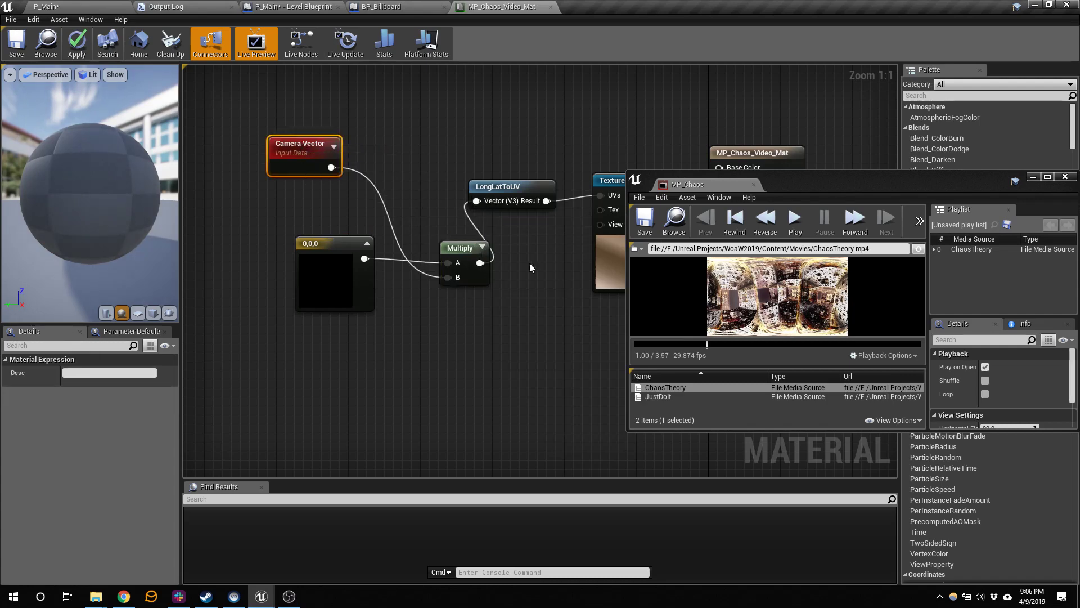
{"action": "left_click_drag", "start_coordinate": [466, 255], "coordinate": [411, 169]}
{"action": "left_click_drag", "start_coordinate": [317, 287], "coordinate": [326, 277]}
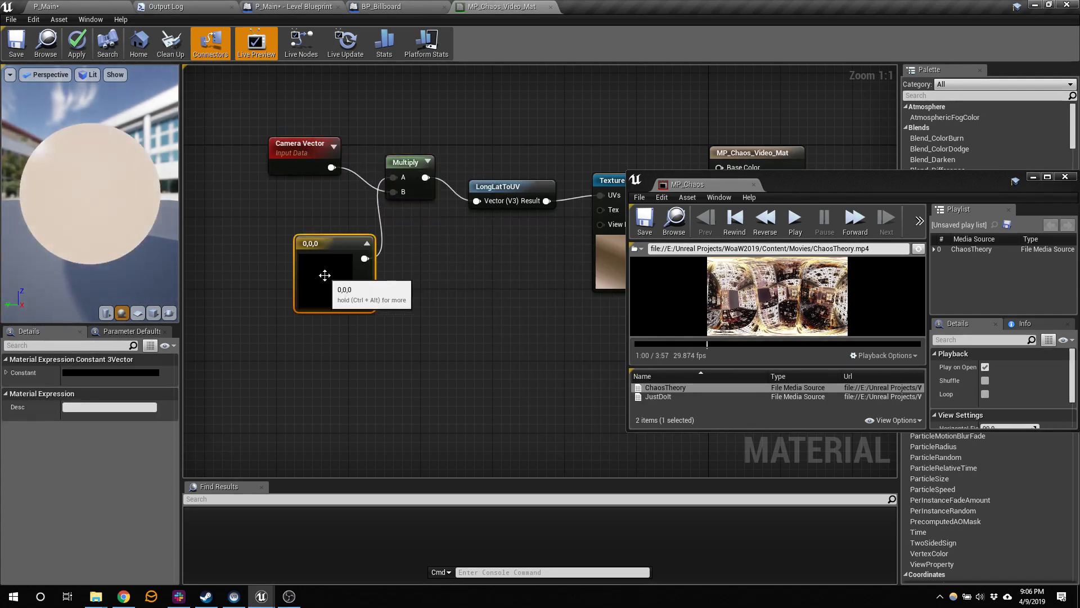
Set the Constant3Vector to R 1, G 1, B -1 and save the material.
{"action": "left_click", "coordinate": [8, 374]}
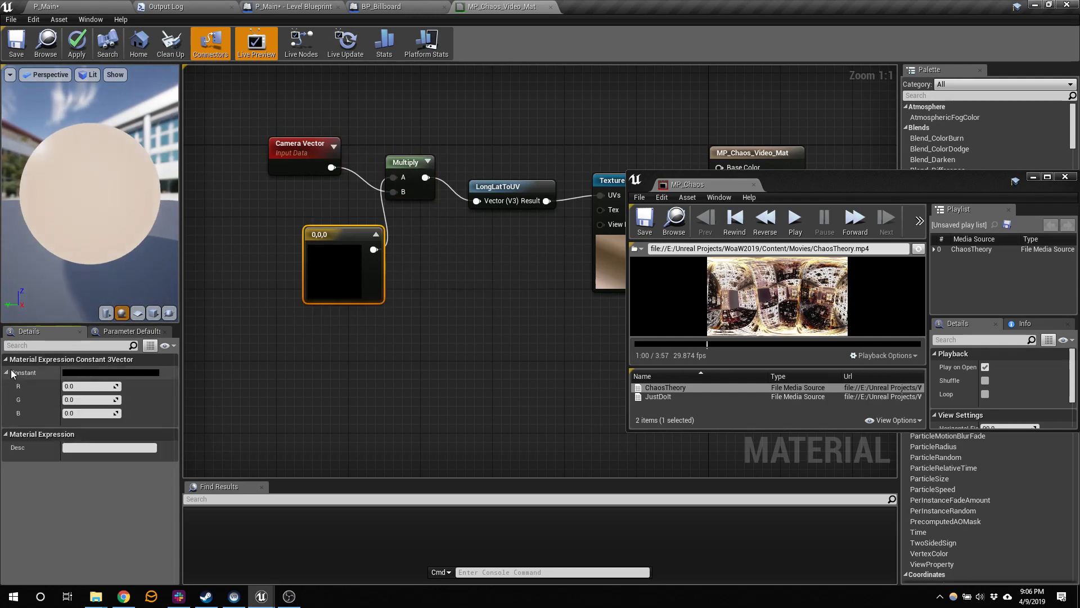
{"action": "type", "text": "1"}
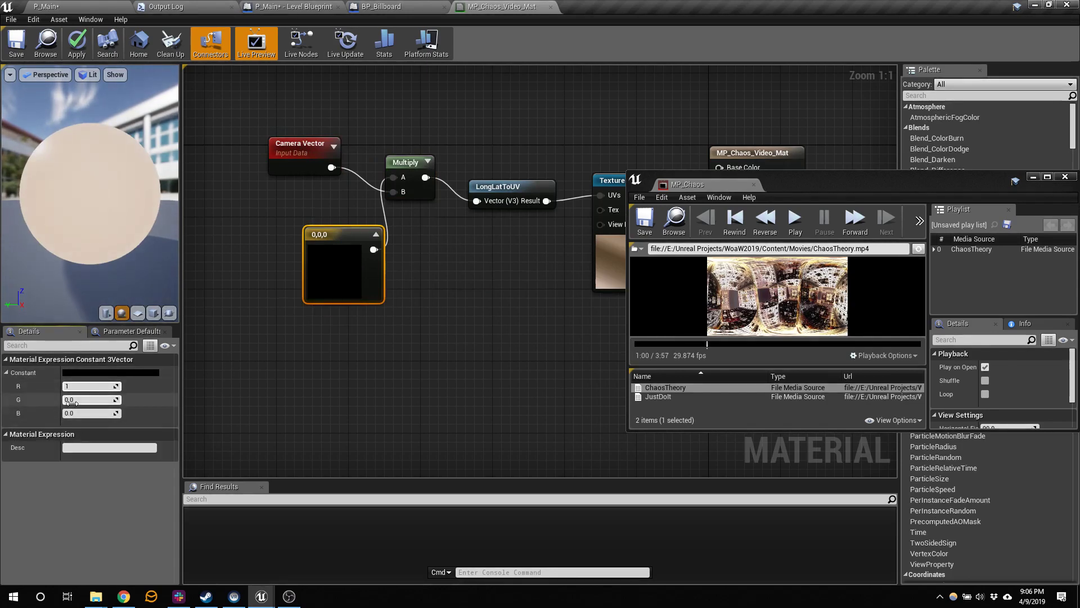
{"action": "left_click", "coordinate": [71, 400]}
{"action": "type", "text": "1"}
{"action": "left_click", "coordinate": [72, 413]}
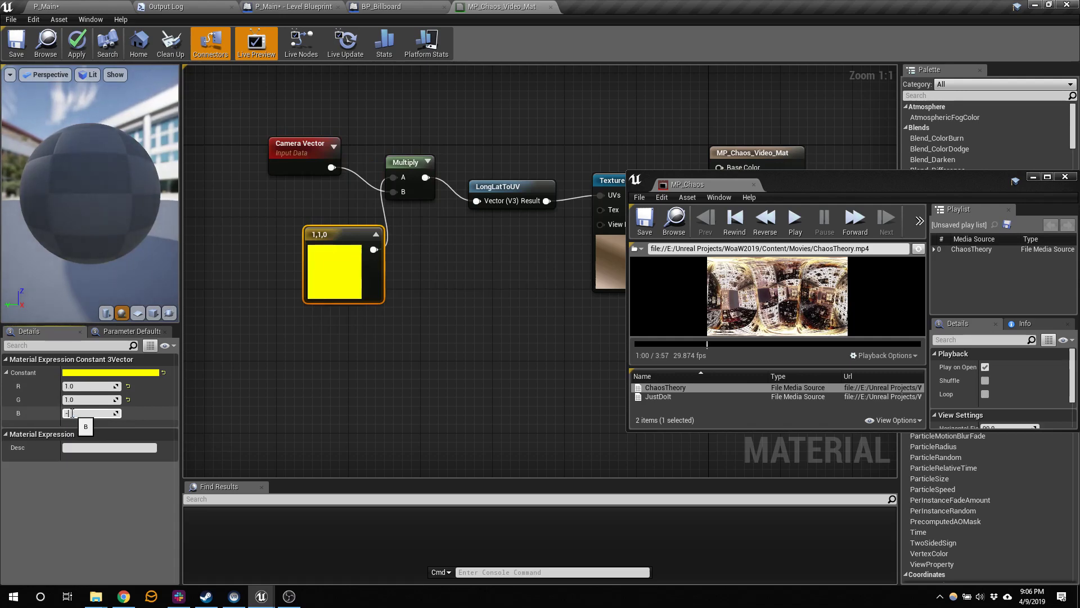
{"action": "type", "text": "-1"}
{"action": "key", "text": "Return"}
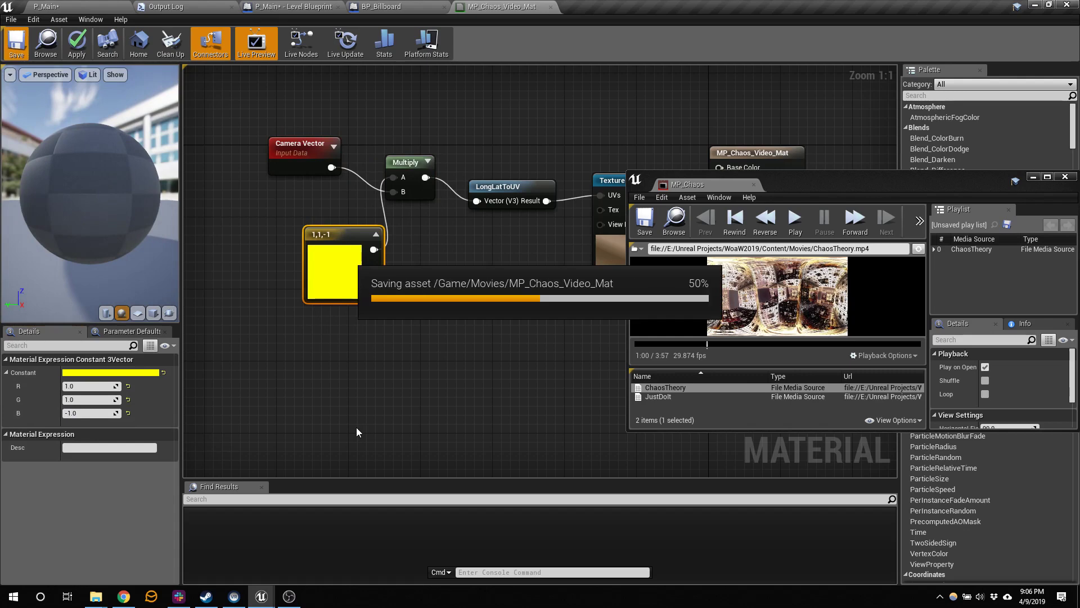
Close the MP_Chaos media player and play-test the P_Main level, checking the video on the surrounding sphere.
{"action": "left_click", "coordinate": [754, 184]}
{"action": "left_click", "coordinate": [45, 7]}
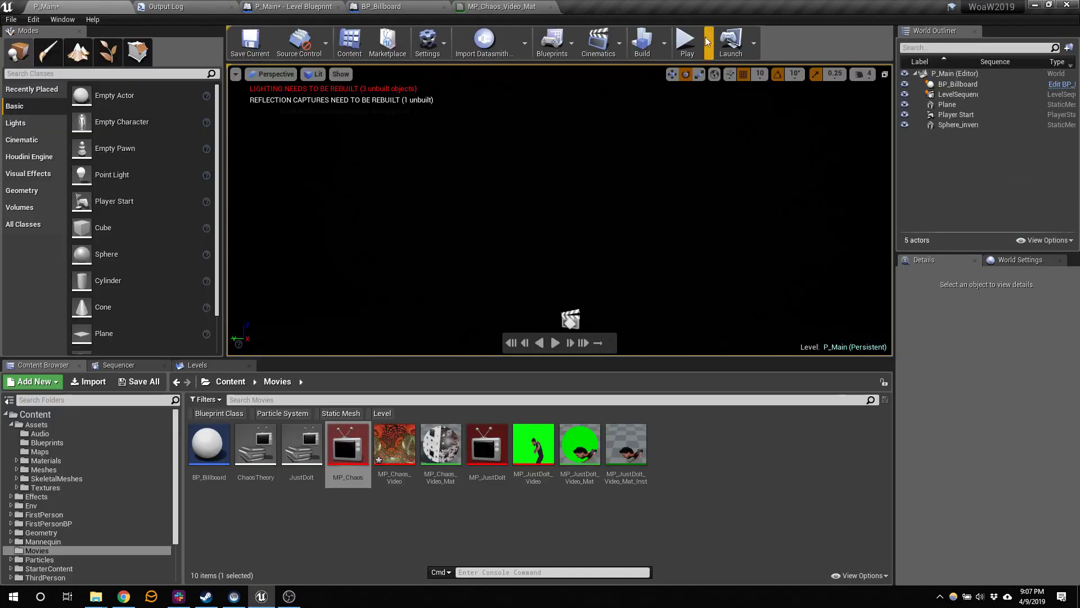
{"action": "left_click", "coordinate": [688, 38]}
{"action": "left_click", "coordinate": [560, 210]}
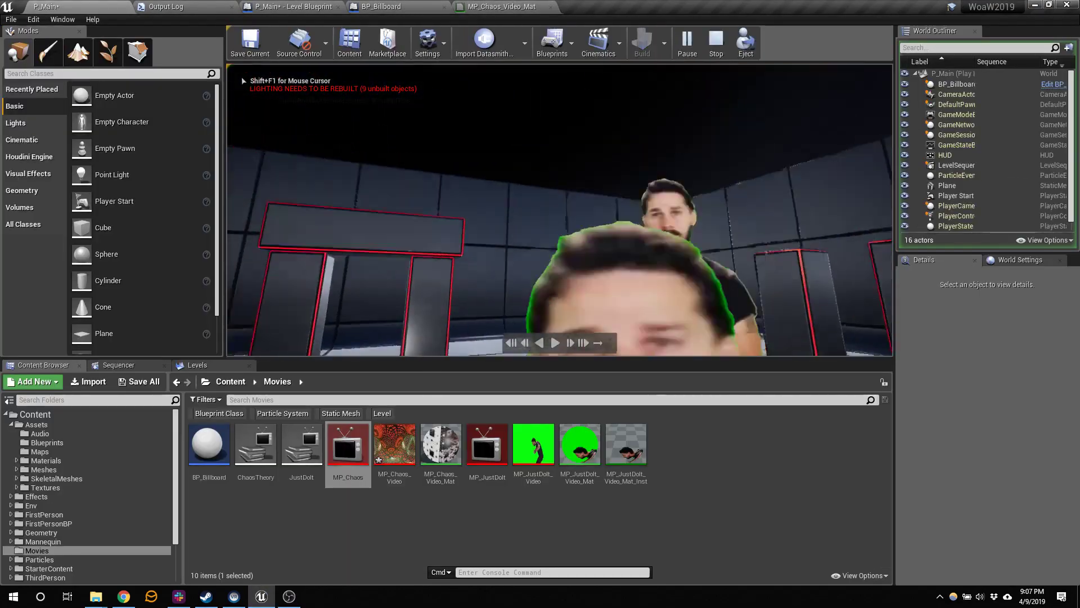
{"action": "key", "text": "w"}
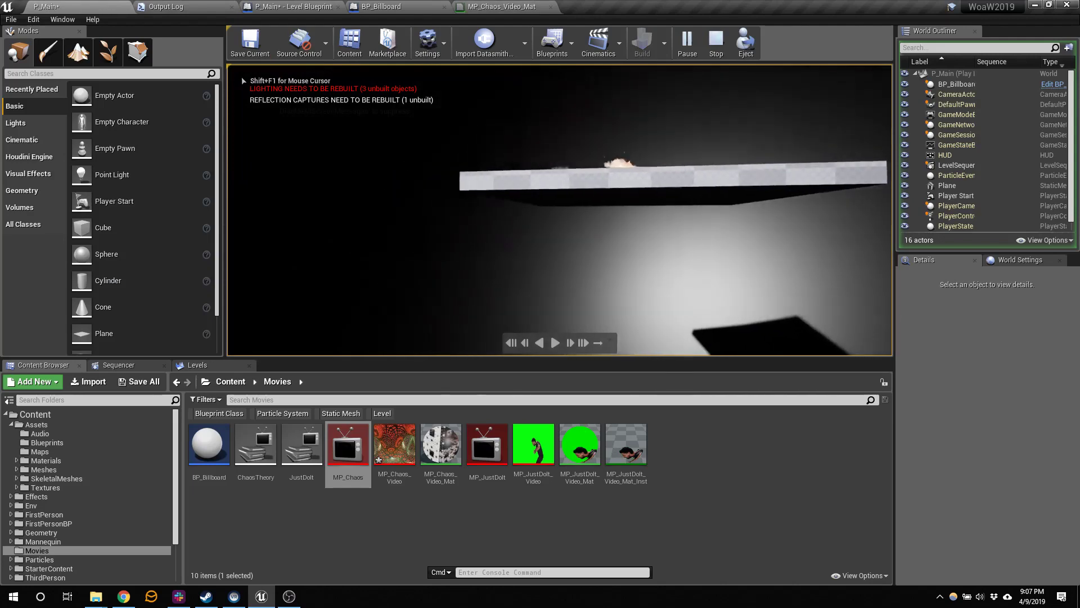
{"action": "key", "text": "s"}
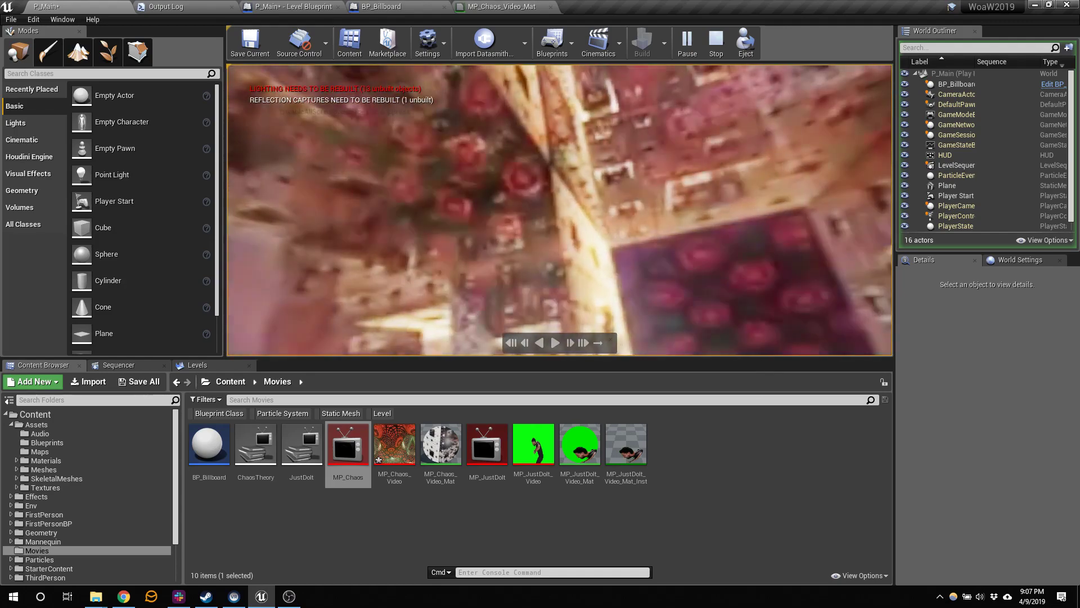
{"action": "key", "text": "Escape"}
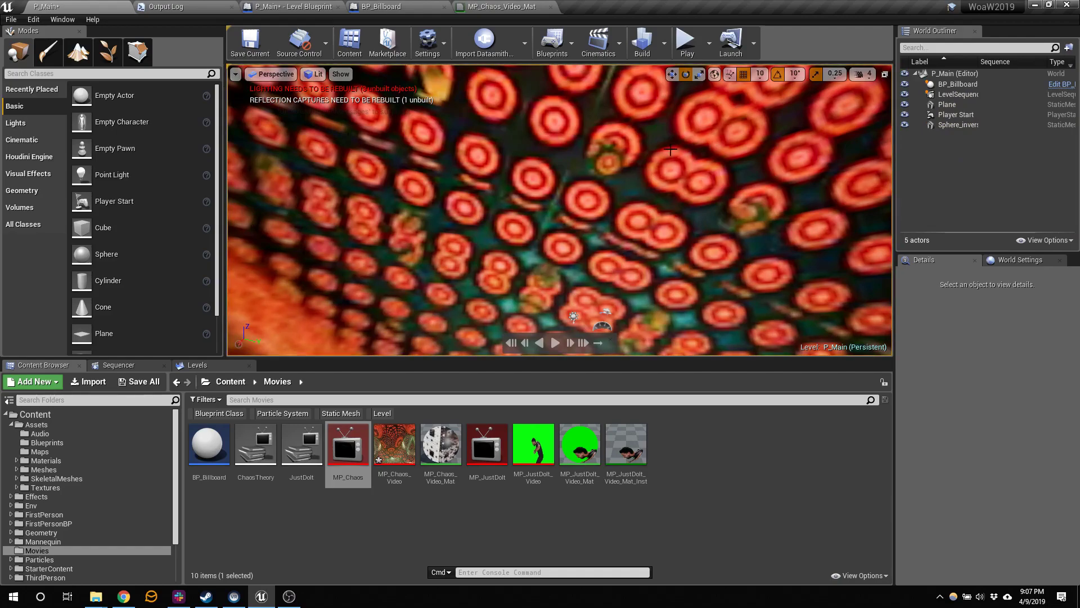
{"action": "mouse_move", "coordinate": [671, 151]}
{"action": "right_mouse_down"}
{"action": "mouse_move", "coordinate": [760, 177]}
{"action": "mouse_move", "coordinate": [833, 225]}
{"action": "mouse_move", "coordinate": [804, 222]}
{"action": "mouse_move", "coordinate": [844, 219]}
{"action": "mouse_move", "coordinate": [732, 222]}
{"action": "mouse_move", "coordinate": [886, 208]}
{"action": "mouse_move", "coordinate": [839, 188]}
{"action": "mouse_move", "coordinate": [816, 225]}
{"action": "mouse_move", "coordinate": [850, 228]}
{"action": "mouse_move", "coordinate": [666, 141]}
{"action": "right_mouse_up"}
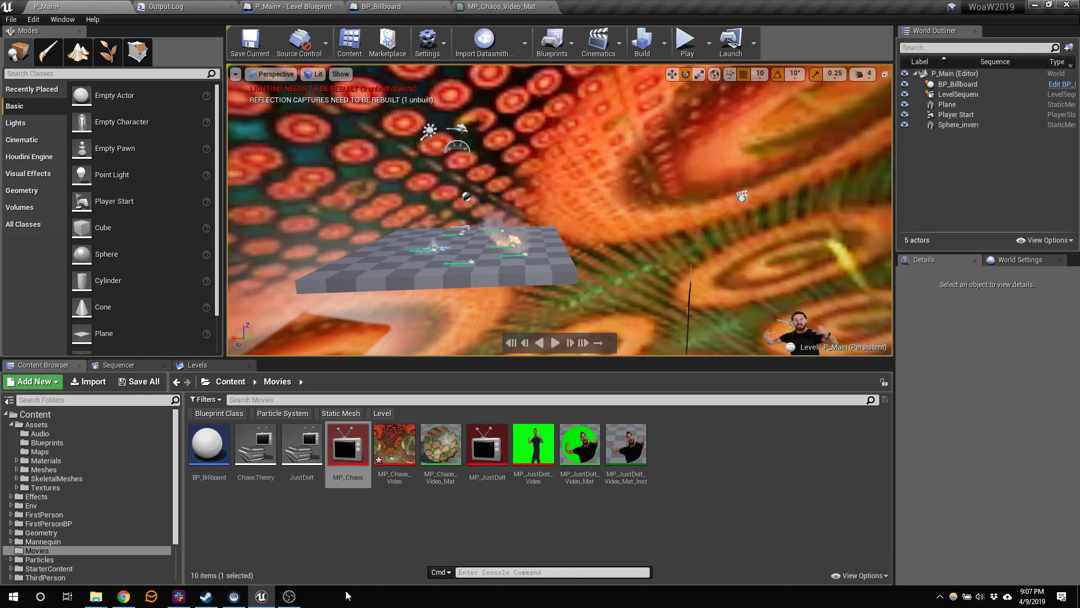
{"action": "left_click", "coordinate": [32, 601]}
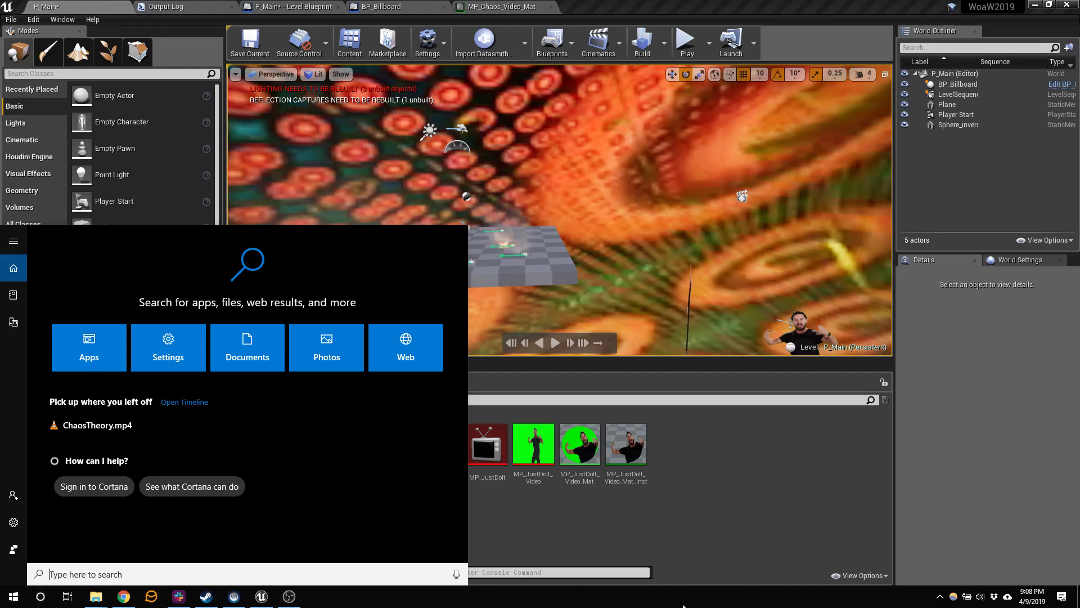
{"action": "right_click_drag", "start_coordinate": [725, 175], "coordinate": [691, 150]}
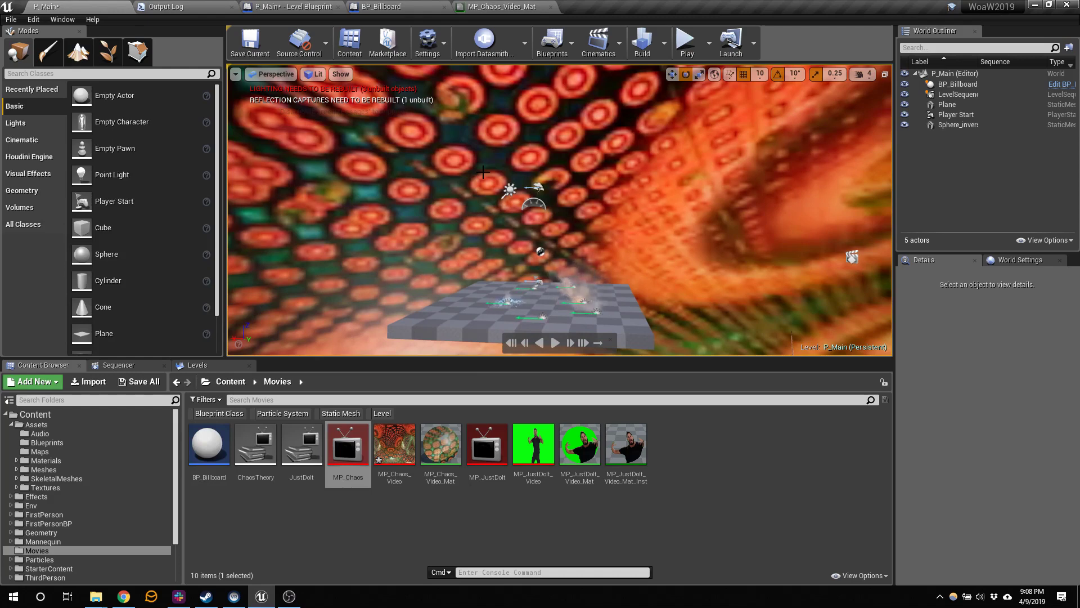
{"action": "left_click", "coordinate": [289, 596]}
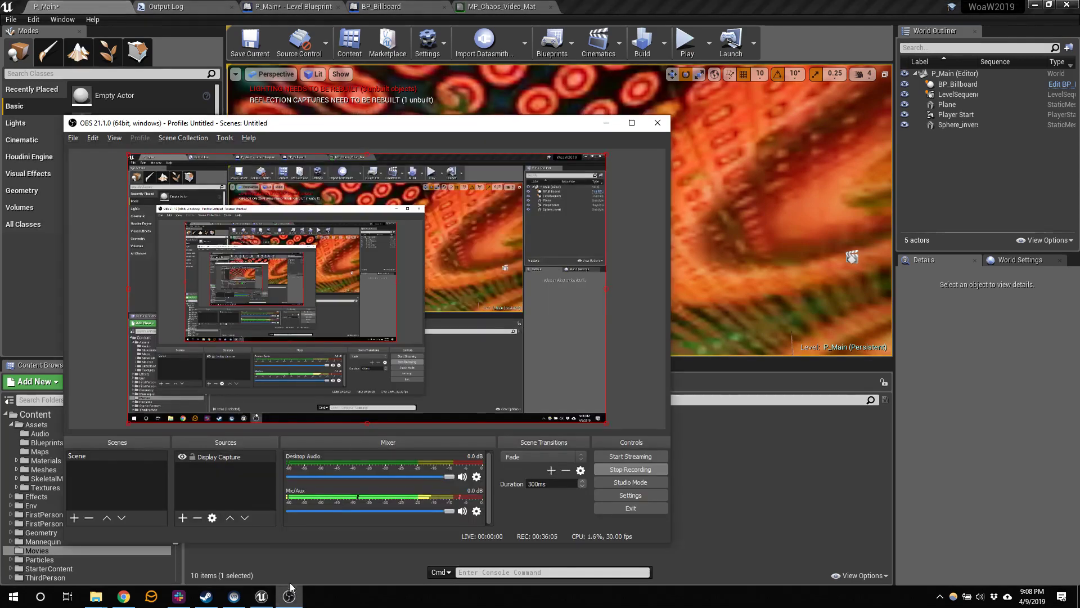